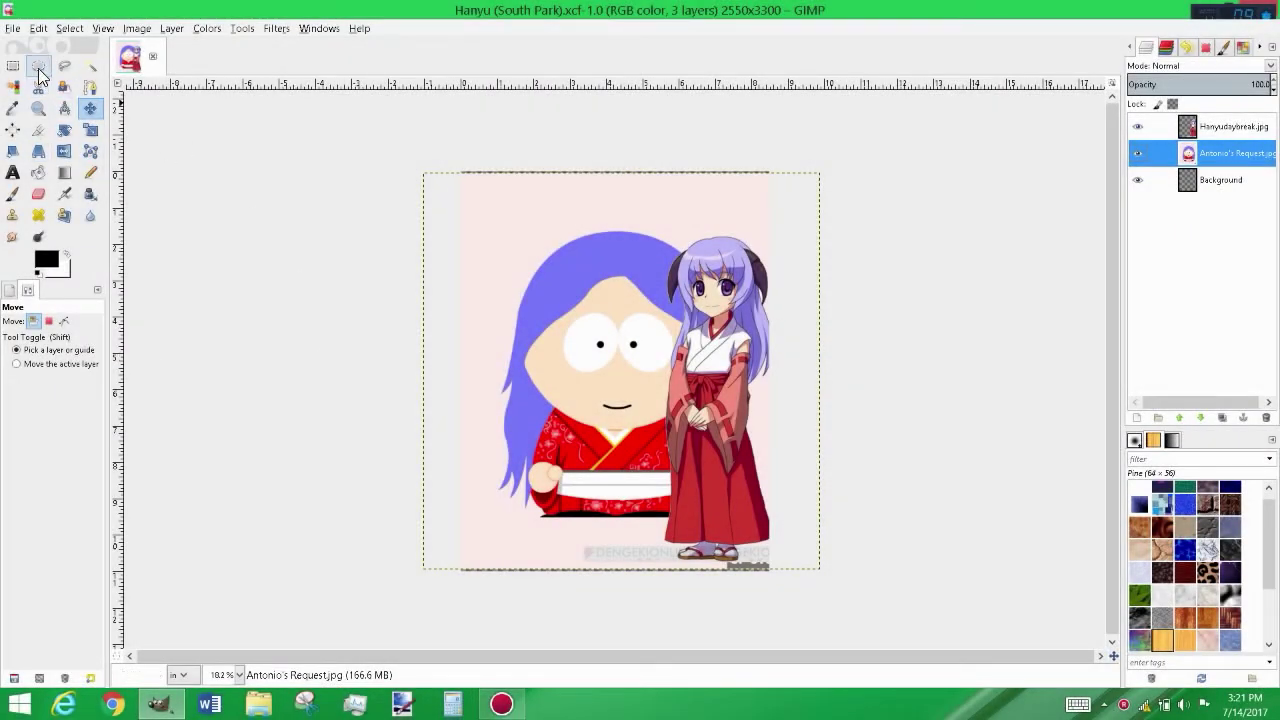
Draw a circular selection fitted around the cartoon face
left_click(38, 66)
left_click_drag(536, 256, 700, 430)
key("plus")
key("plus")
left_click_drag(472, 280, 443, 280)
left_click_drag(773, 290, 795, 290)
left_click(1137, 126)
left_click_drag(610, 440, 610, 459)
left_click_drag(640, 128, 655, 124)
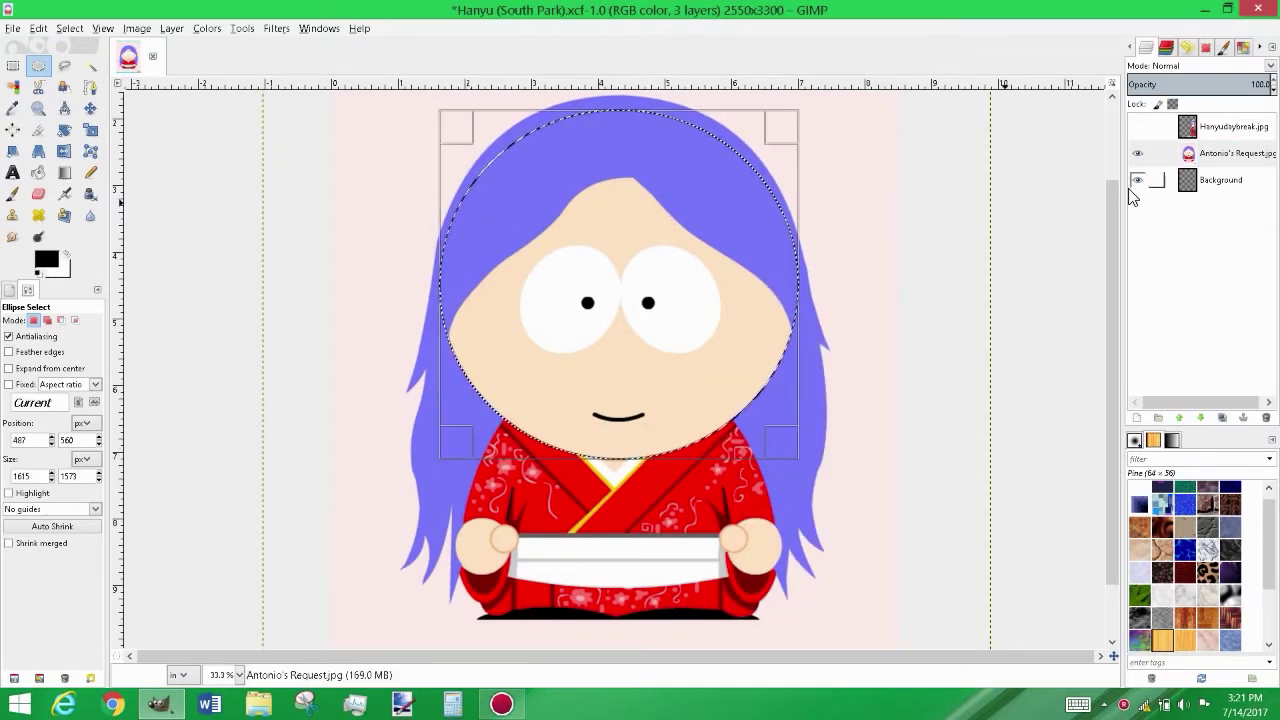
left_click(13, 87)
Sample the face's skin tone from the reference and create a new layer named 'head'
left_click(706, 365)
left_click(1232, 126)
left_click(1137, 126)
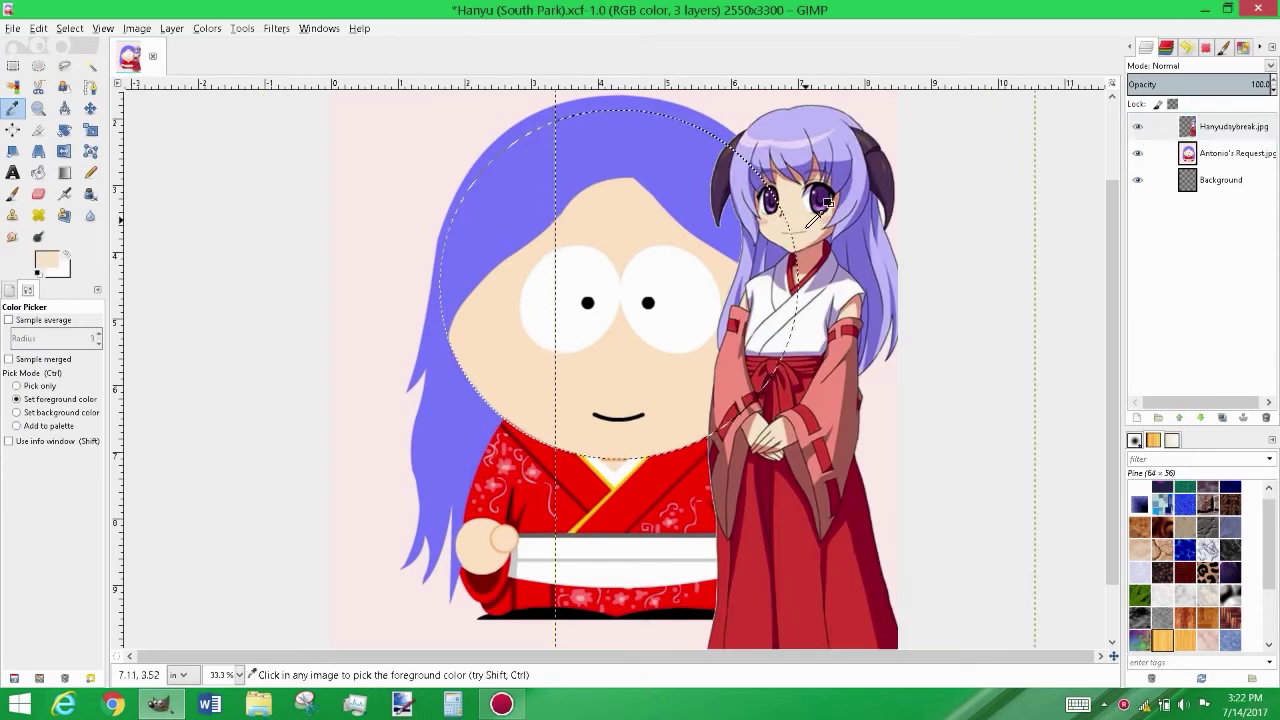
left_click(1136, 418)
type("head")
key("Return")
key("shift+b")
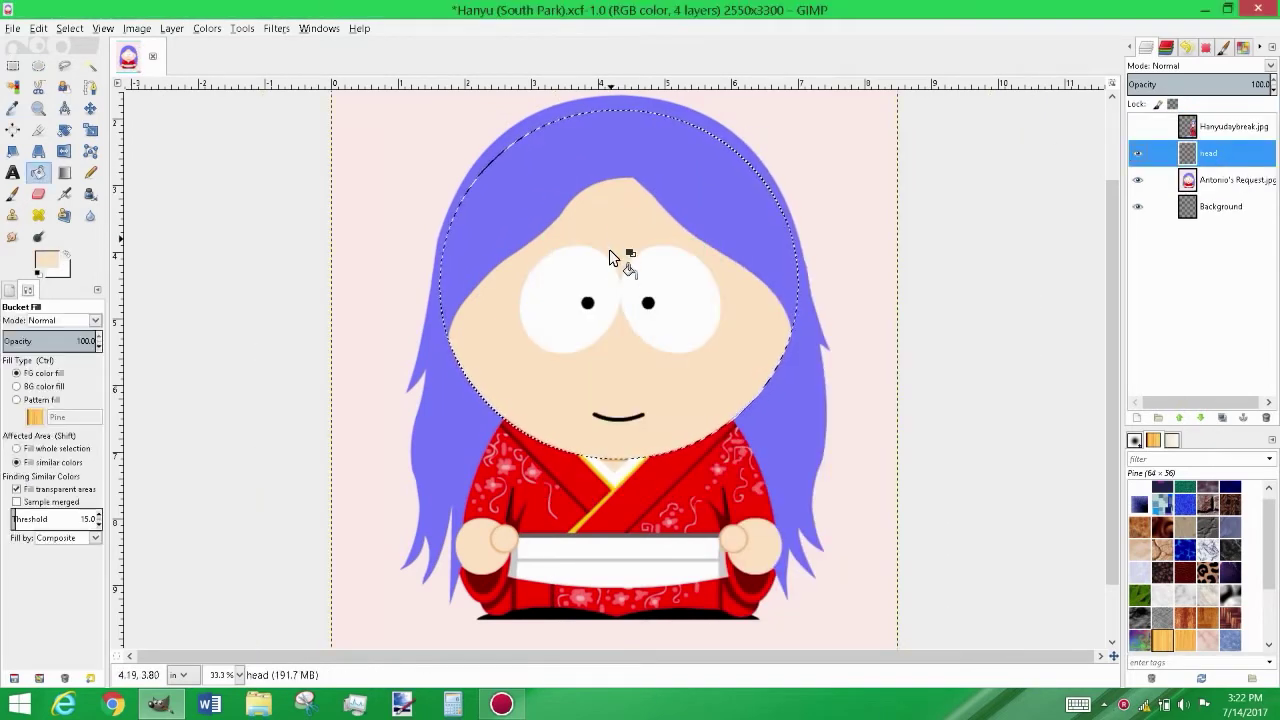
Fill the circle with the skin tone and check it against the reference
left_click(620, 245)
left_click(1137, 180)
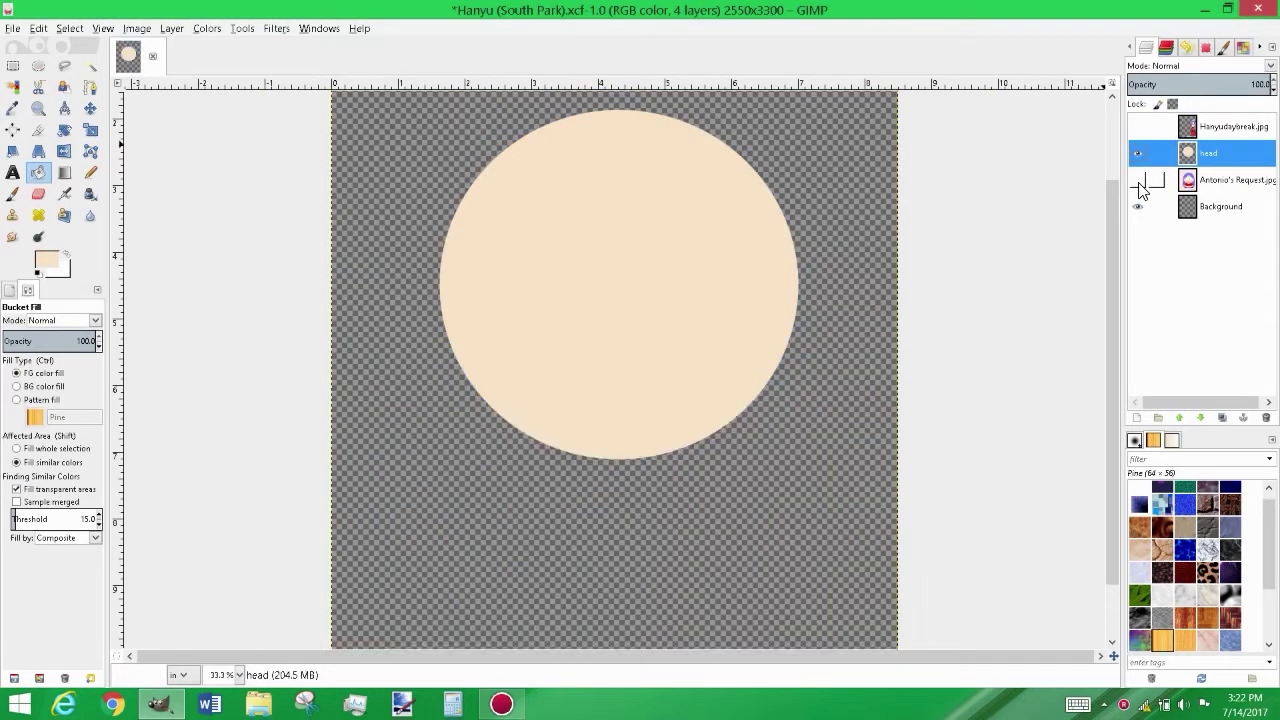
left_click(1137, 153)
Fuzzy-select the whites of both eyes on the reference drawing
left_click(1235, 180)
key("u")
left_click(560, 300)
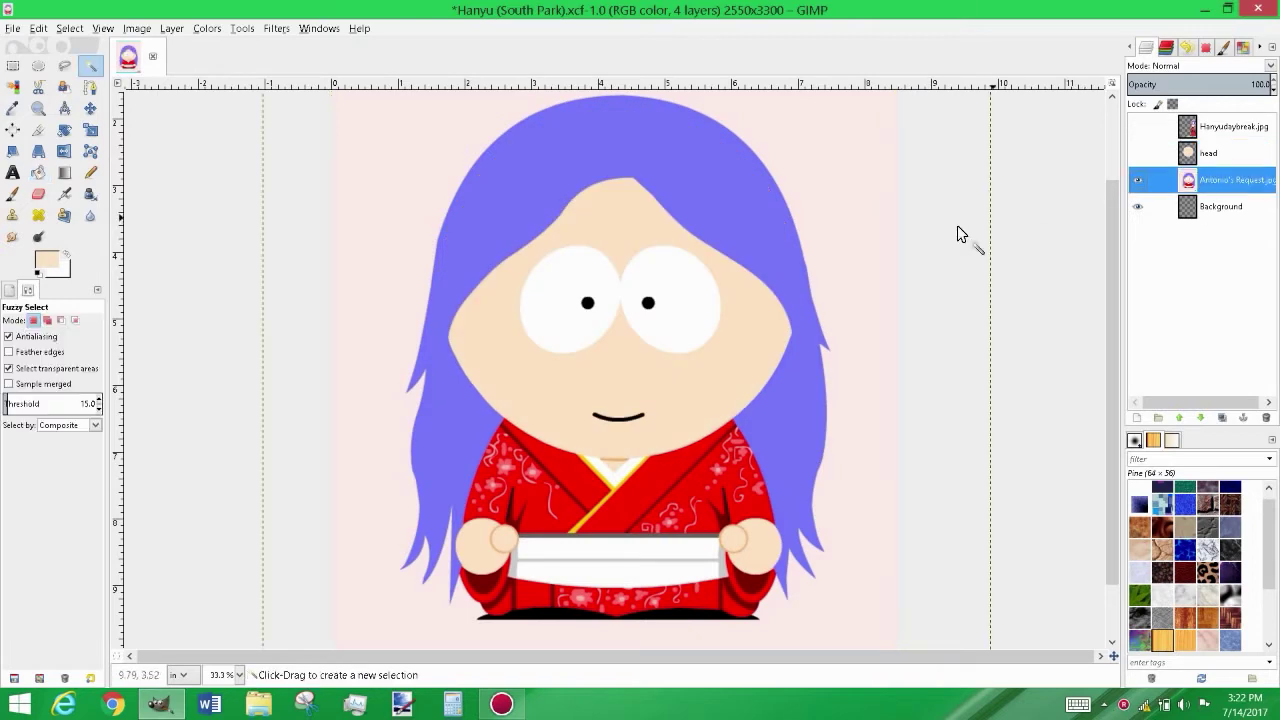
Create a new layer named 'eyes' above the head layer
left_click(1137, 153)
left_click(1208, 153)
left_click(1136, 418)
type("eyes")
key("Return")
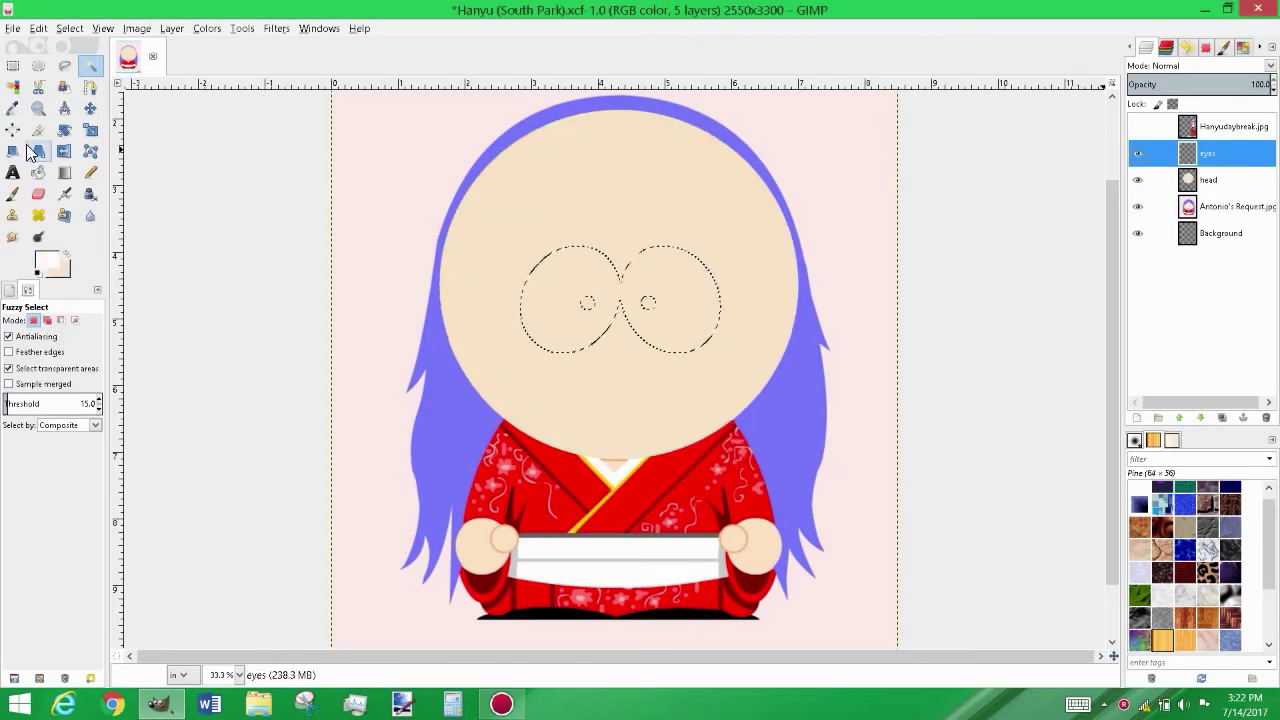
Fill the eye selection white, deselect, and fill the pupils black
left_click(35, 152)
left_click(566, 270)
key("ctrl+shift+a")
scroll(600, 300, "up", 2)
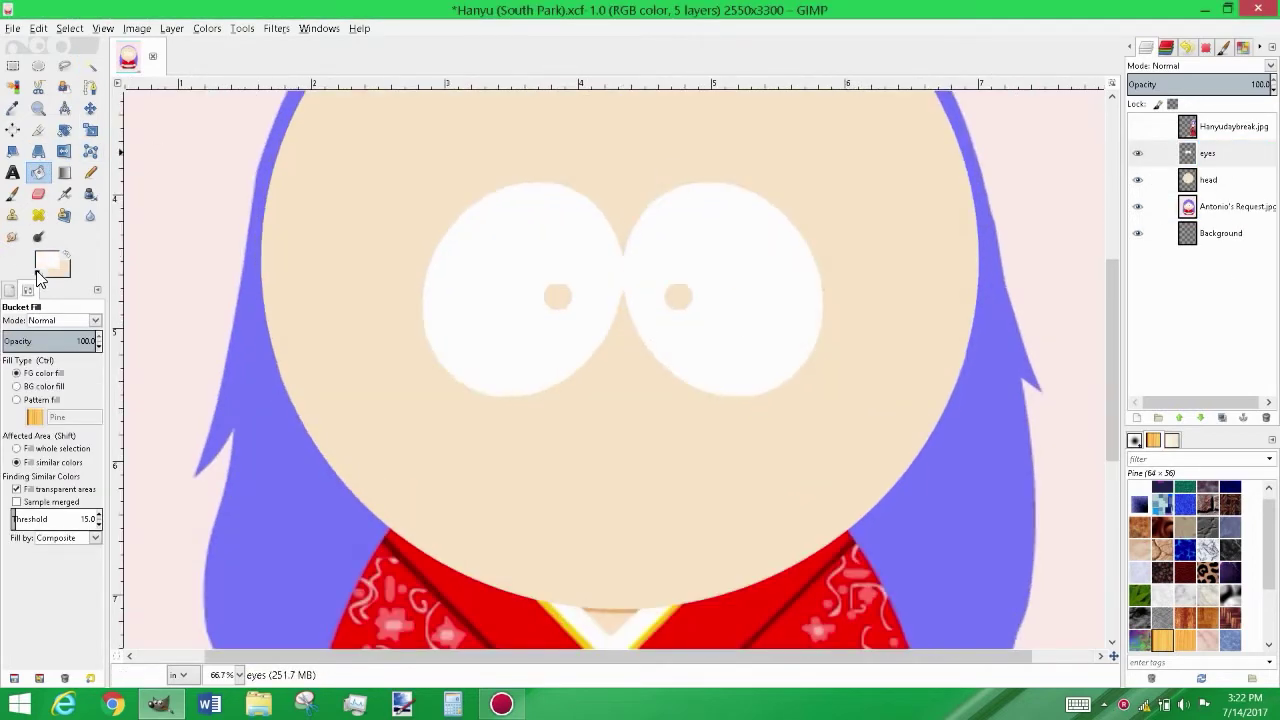
left_click(39, 276)
left_click(558, 297)
Compare the eyes against the reference and begin a new front hair layer
left_click(1137, 126)
scroll(923, 227, "down", 1)
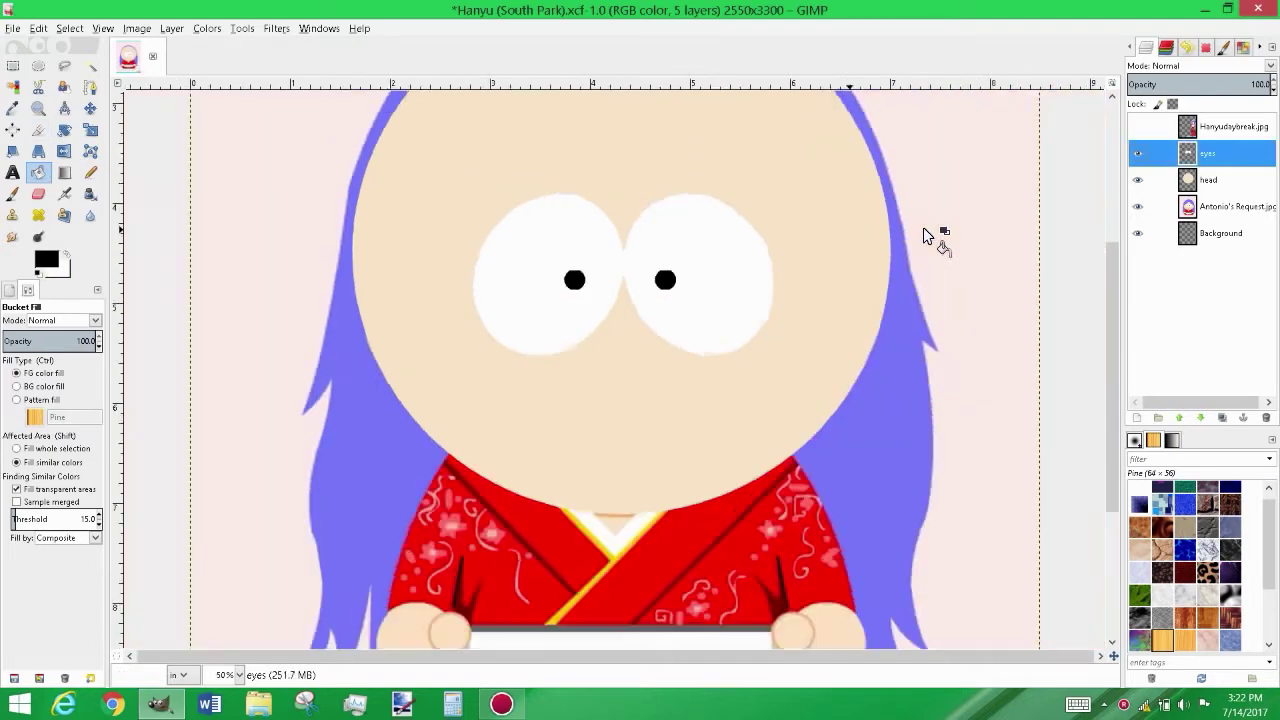
scroll(923, 227, "down", 1)
key("ctrl+shift+n")
type("front hair")
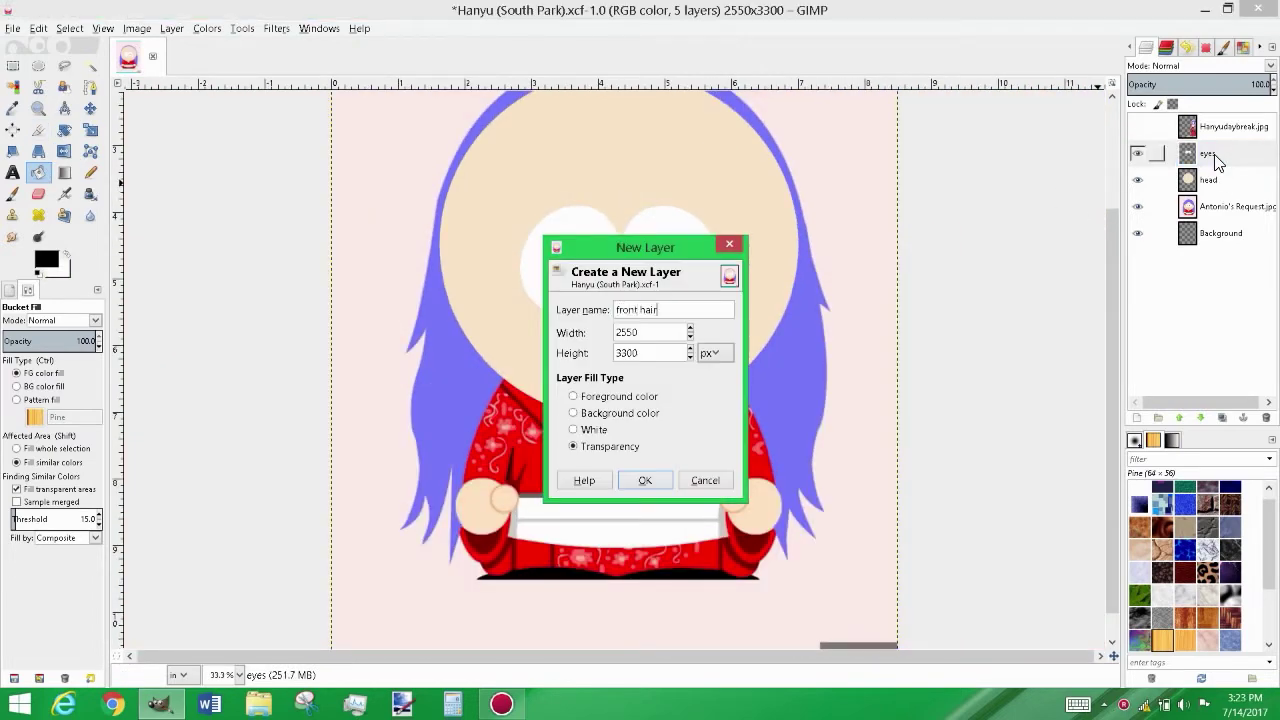
Create the 'front hair' layer and sample the reference's light purple hair colour
key("Return")
left_click(1137, 126)
key("o")
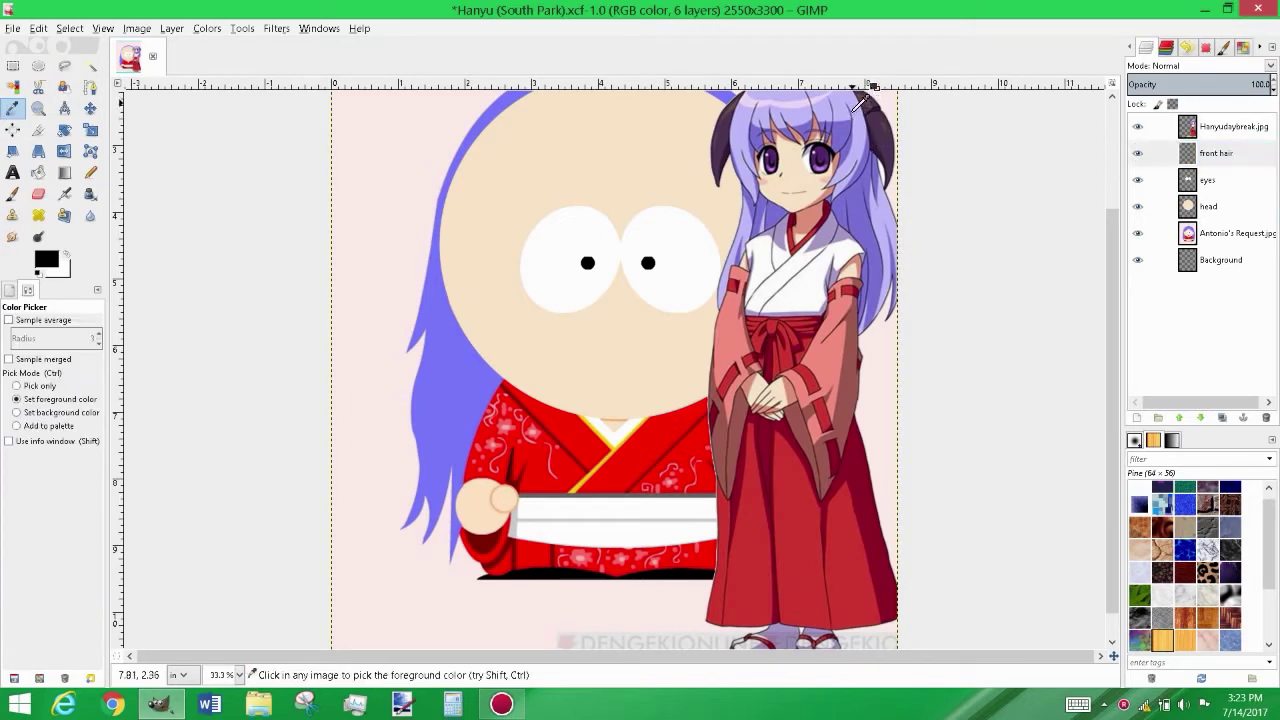
left_click(845, 160)
left_click(1216, 153)
scroll(866, 256, "down", 1)
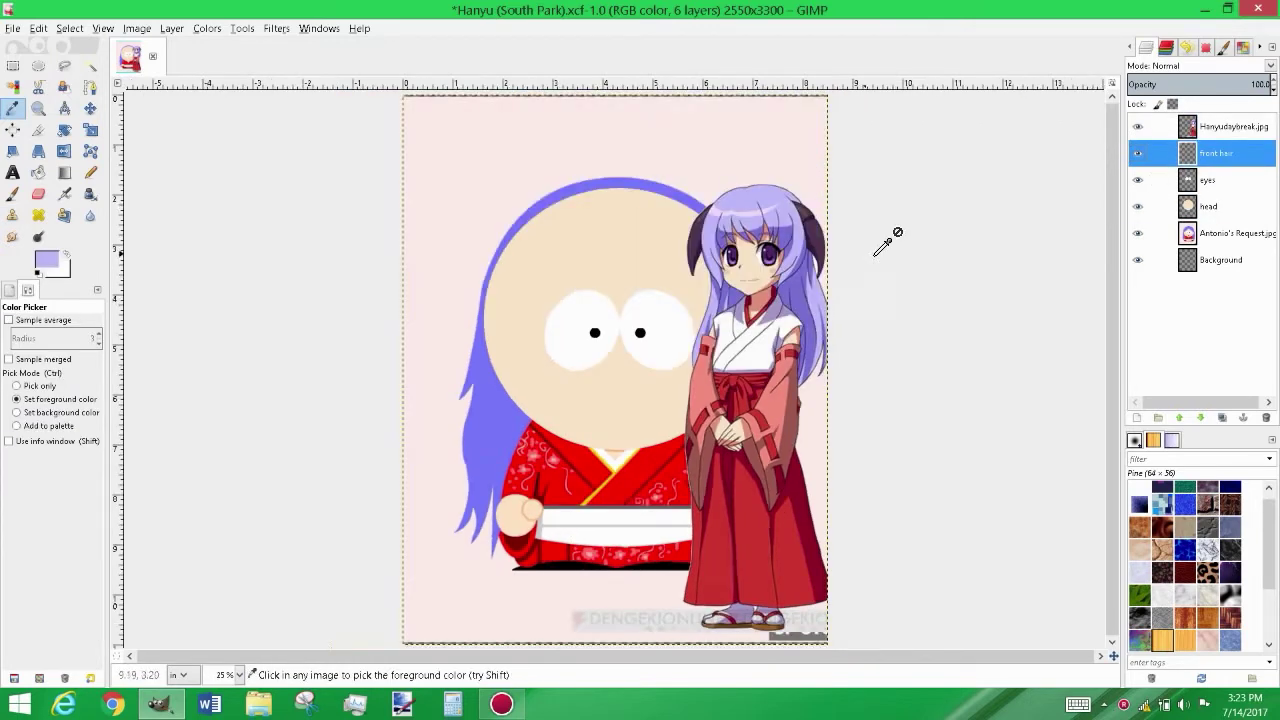
left_click(90, 87)
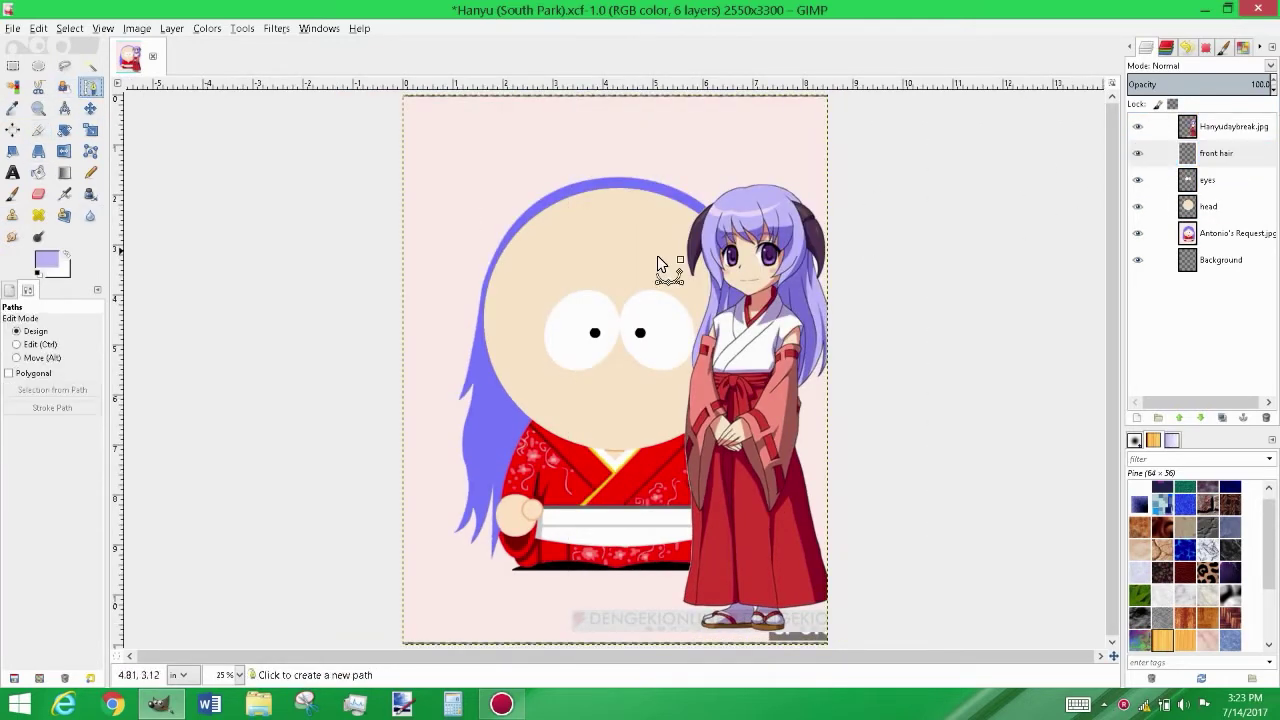
scroll(613, 297, "up", 2)
scroll(601, 298, "down", 1)
Start the bangs path with fringe anchors on the forehead and down the left side
left_click_drag(629, 295, 571, 233)
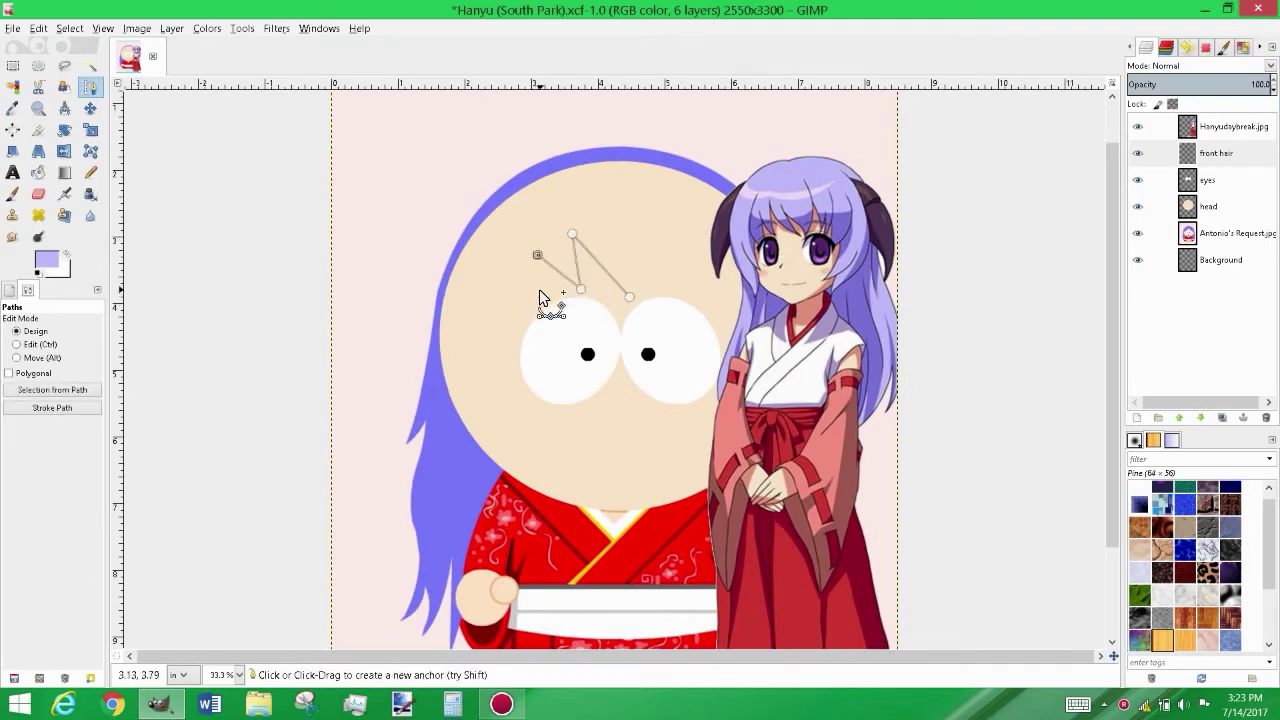
left_click(505, 222)
left_click(510, 361)
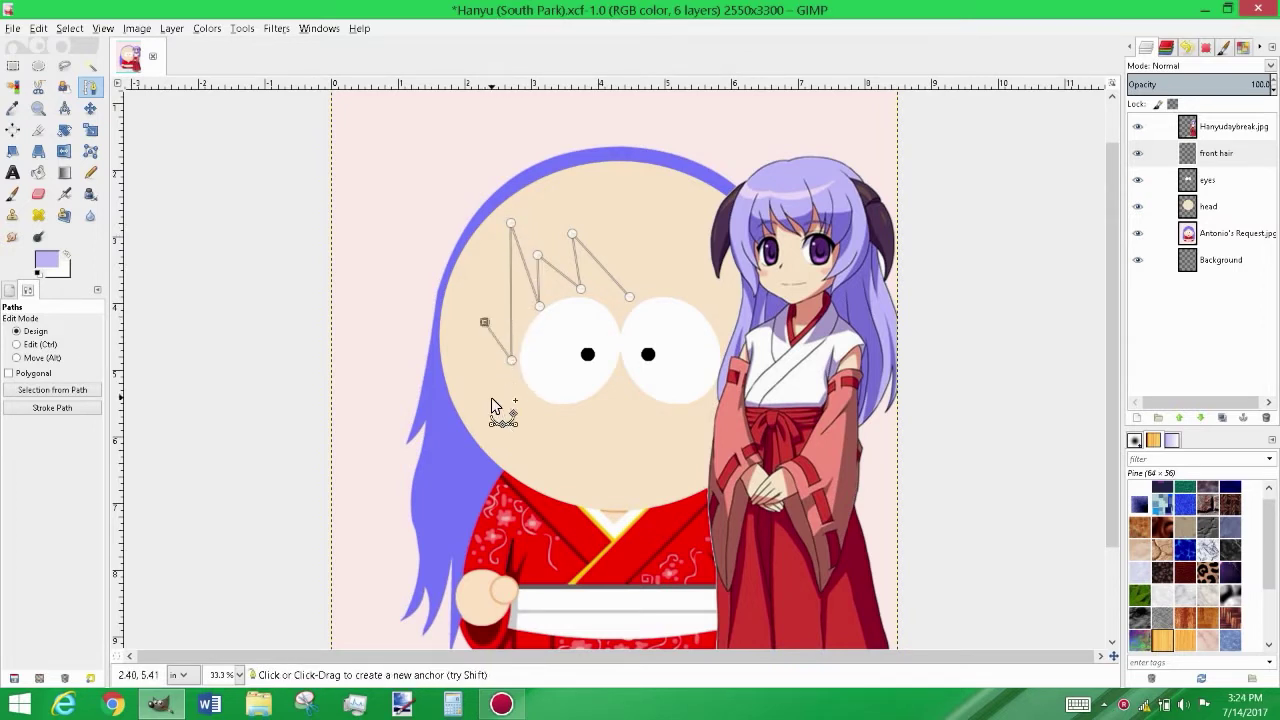
left_click_drag(510, 360, 510, 375)
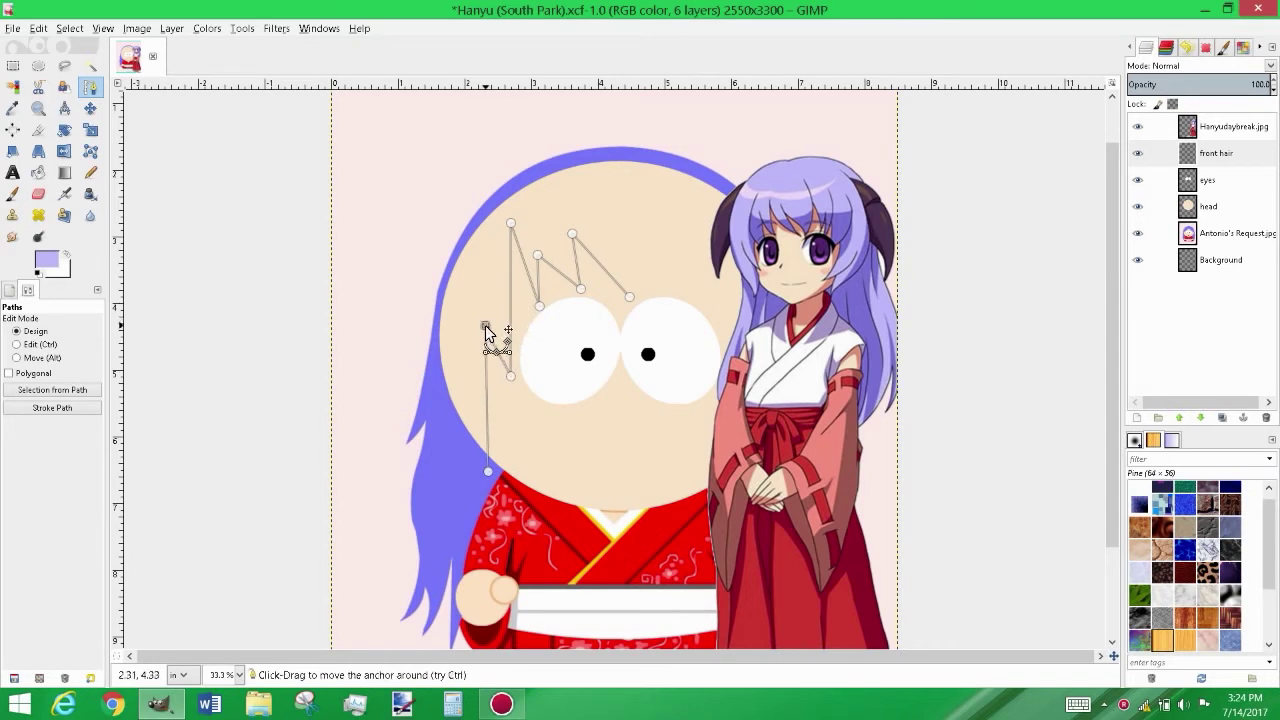
left_click_drag(487, 471, 488, 475)
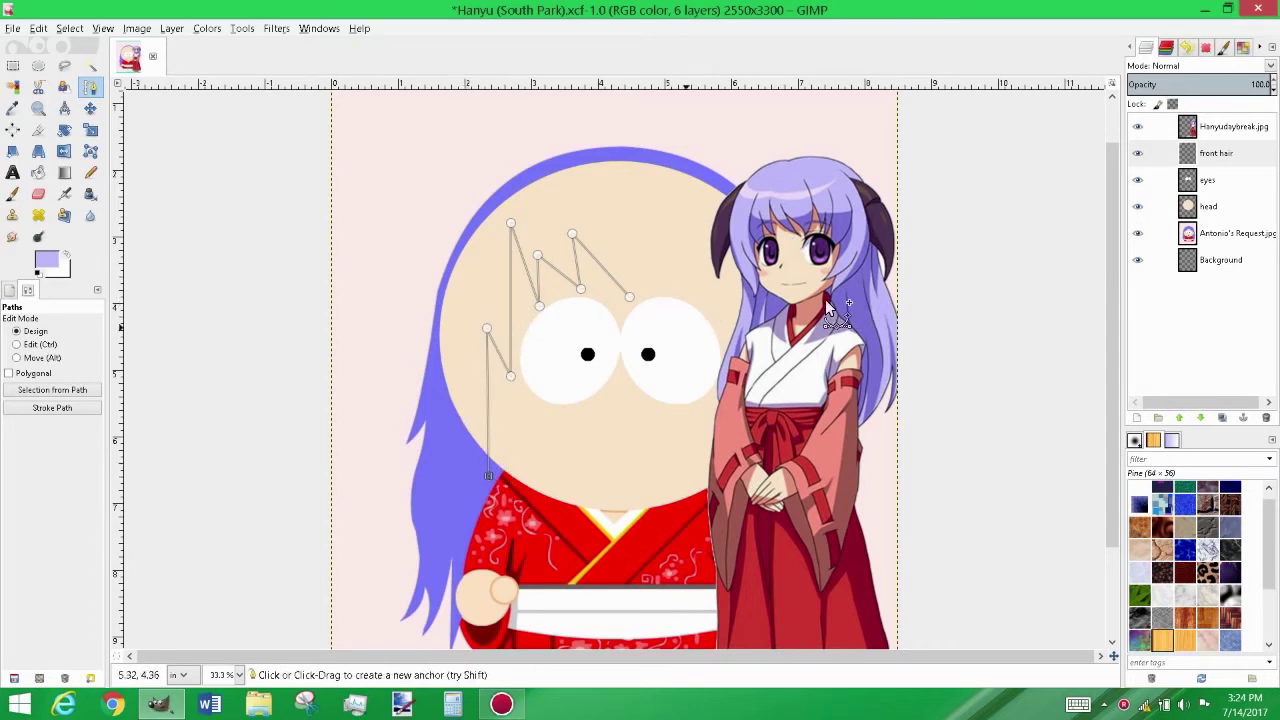
Extend the path to the head's left edge and top, then lower the reference's opacity
left_click(1225, 128)
left_click(1215, 206)
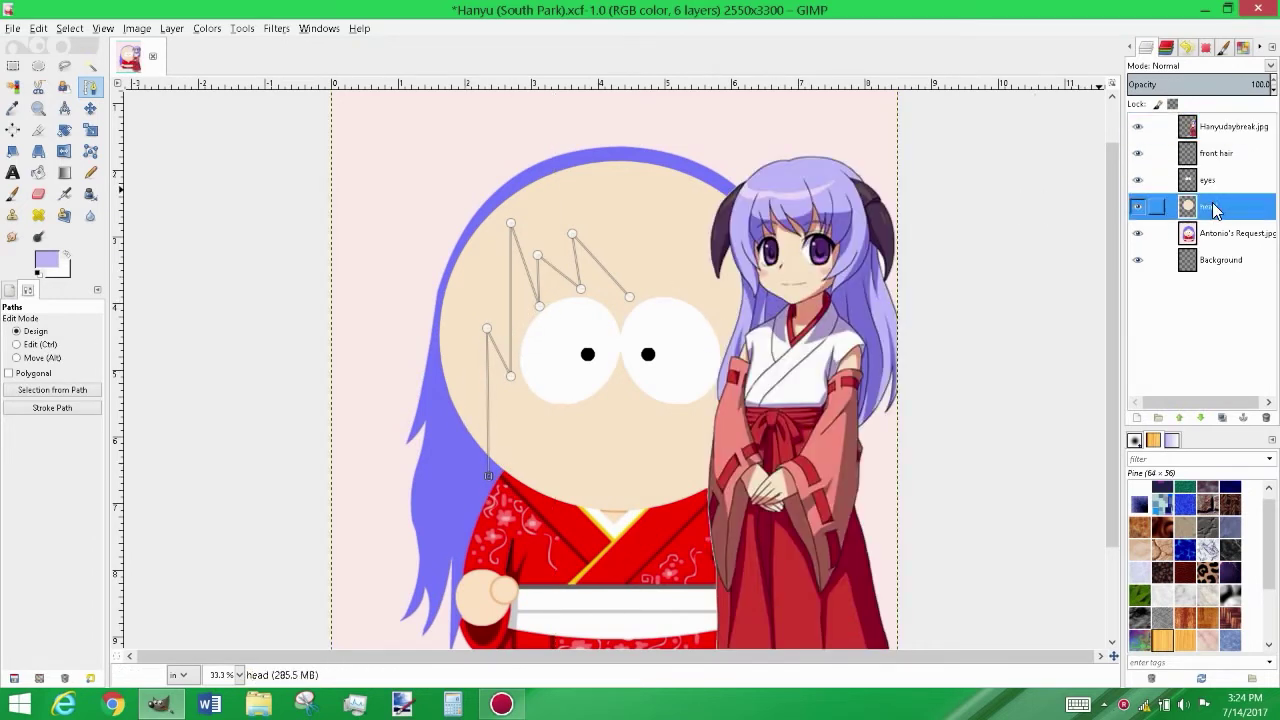
left_click(1215, 153)
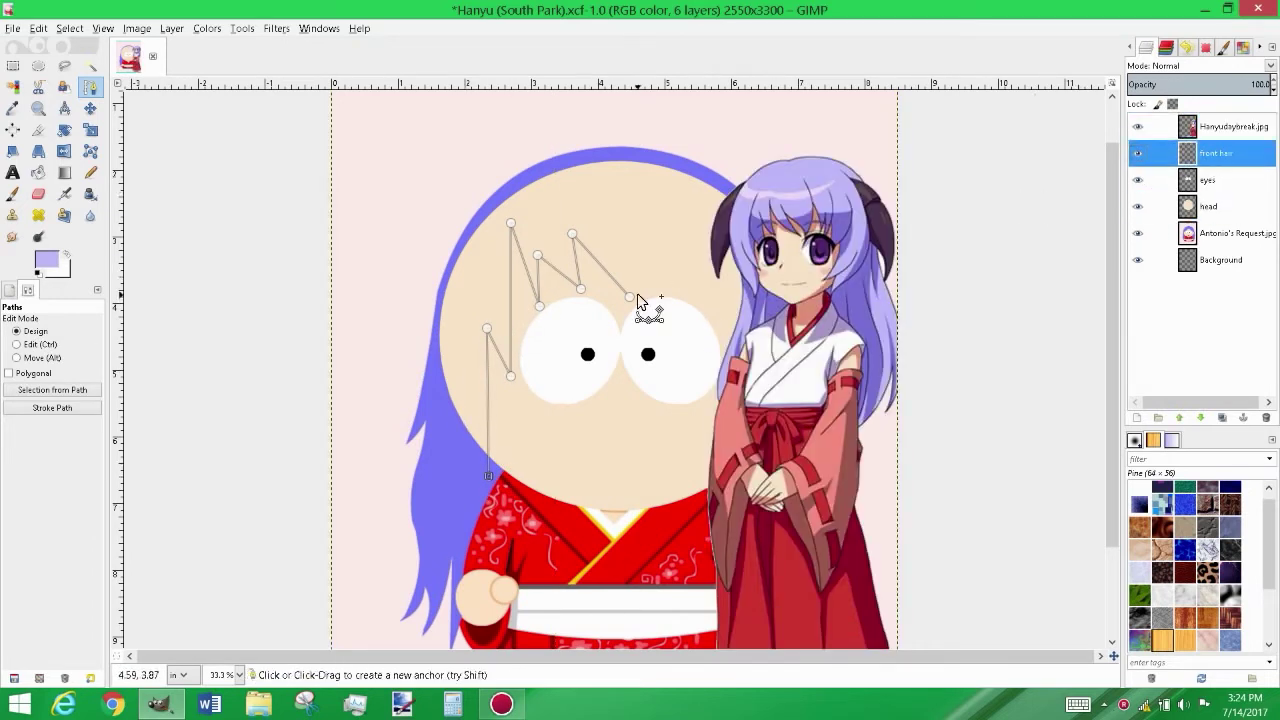
left_click(433, 330)
left_click(614, 146)
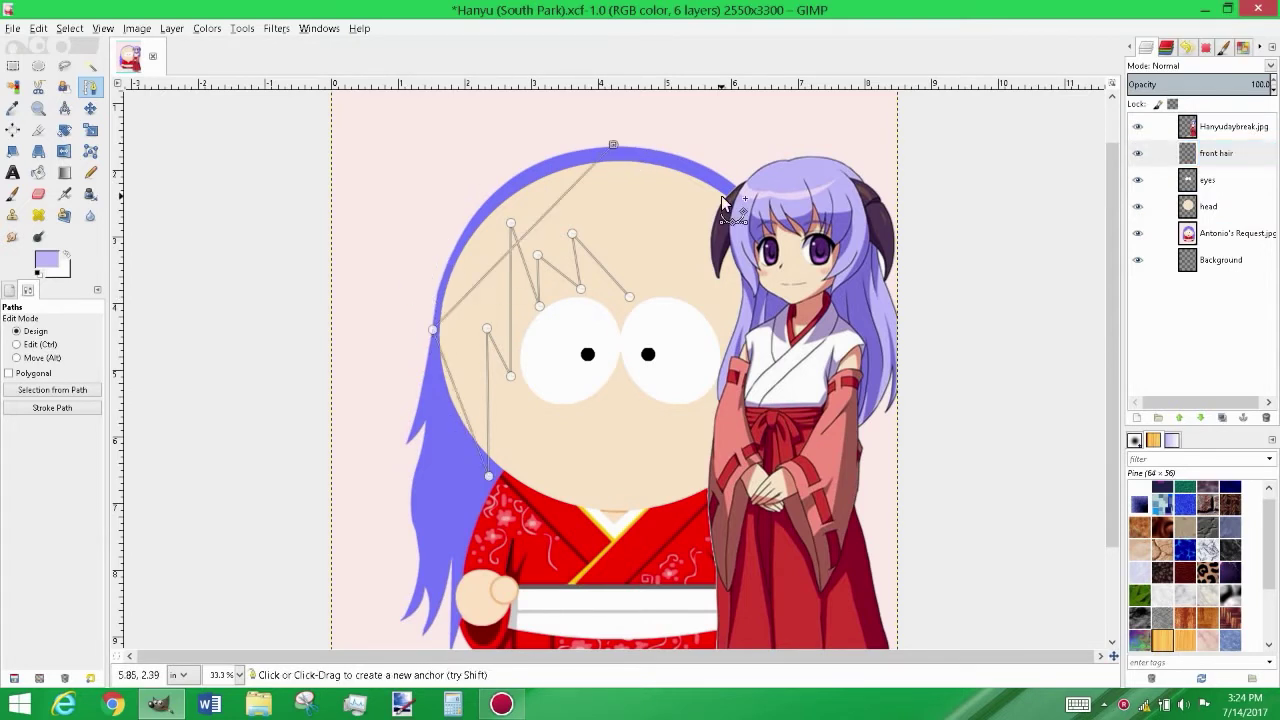
left_click(1225, 127)
left_click_drag(1220, 84, 1193, 84)
Continue the bangs path down the head's right side and add fringe spikes above the right eye
key("Page_Down")
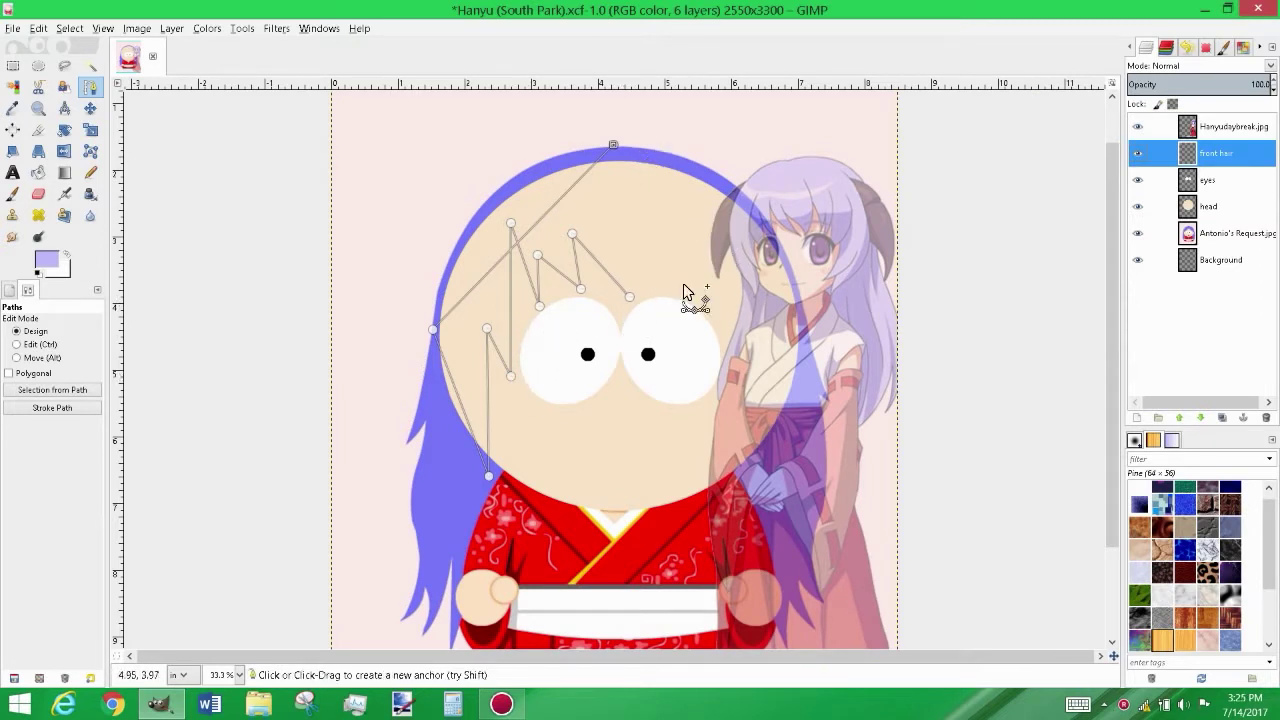
left_click(808, 340)
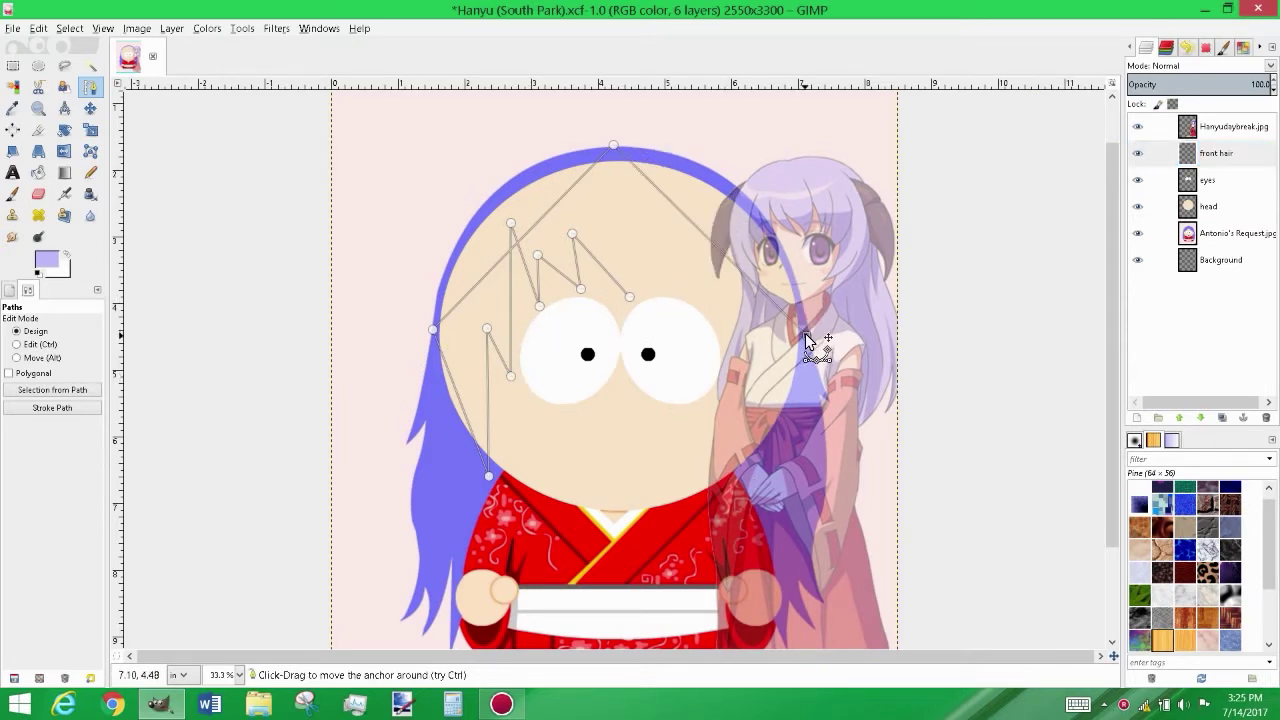
left_click(745, 477)
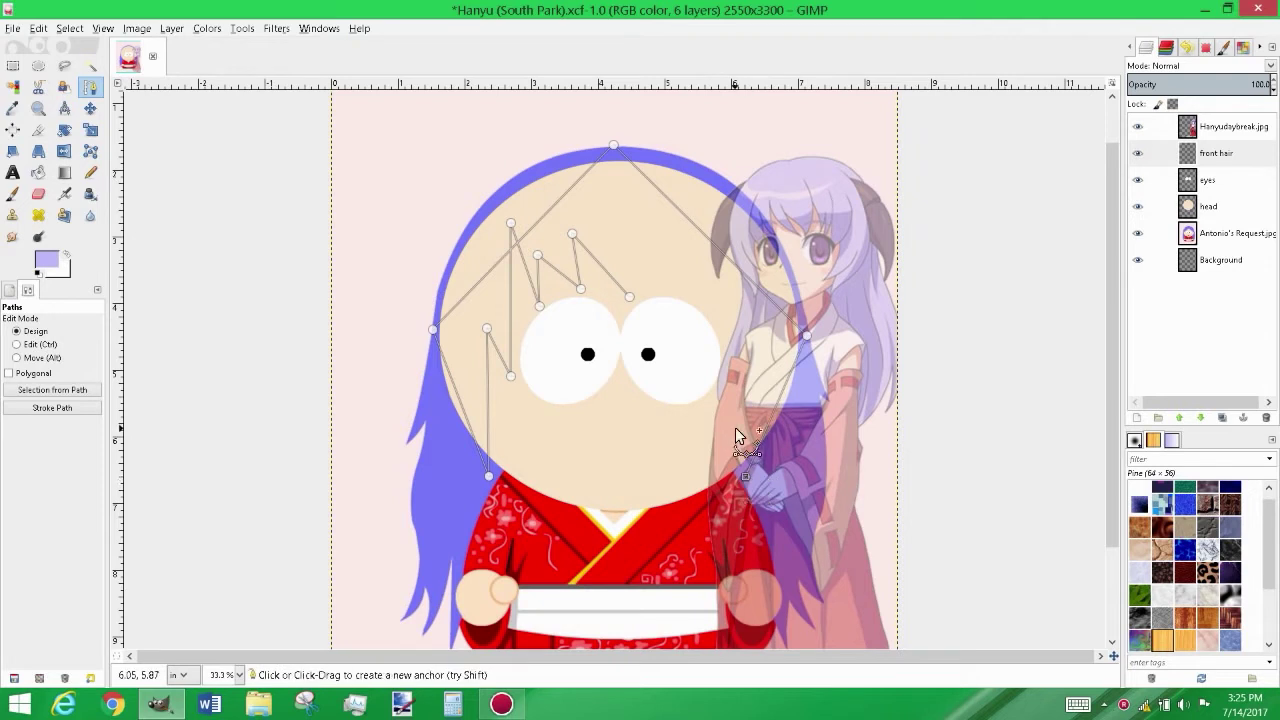
left_click(748, 338)
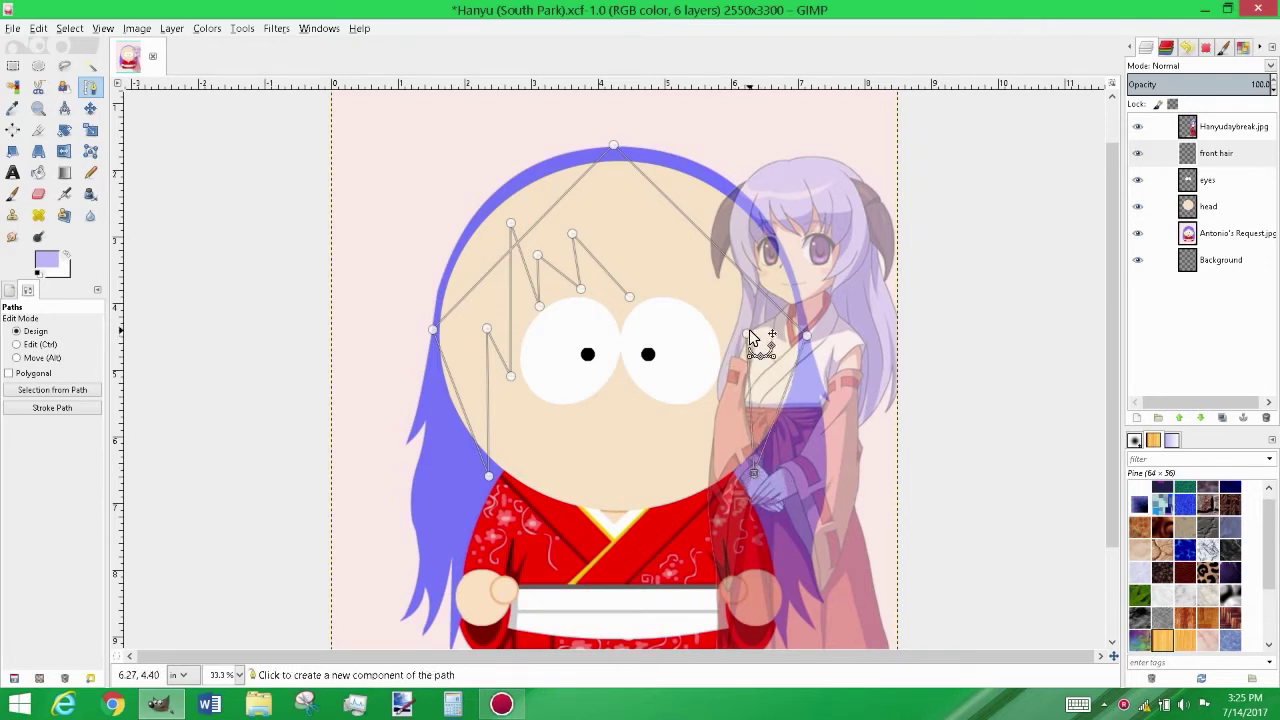
left_click_drag(735, 395, 718, 219)
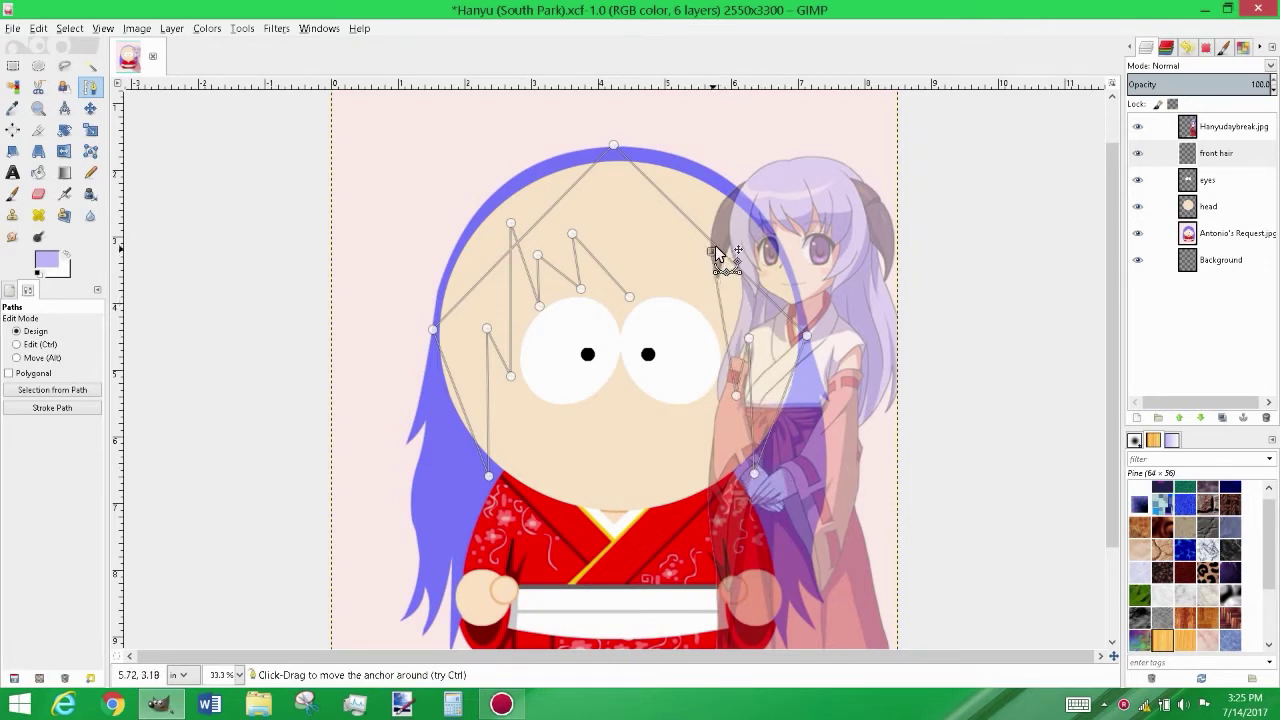
left_click(721, 215)
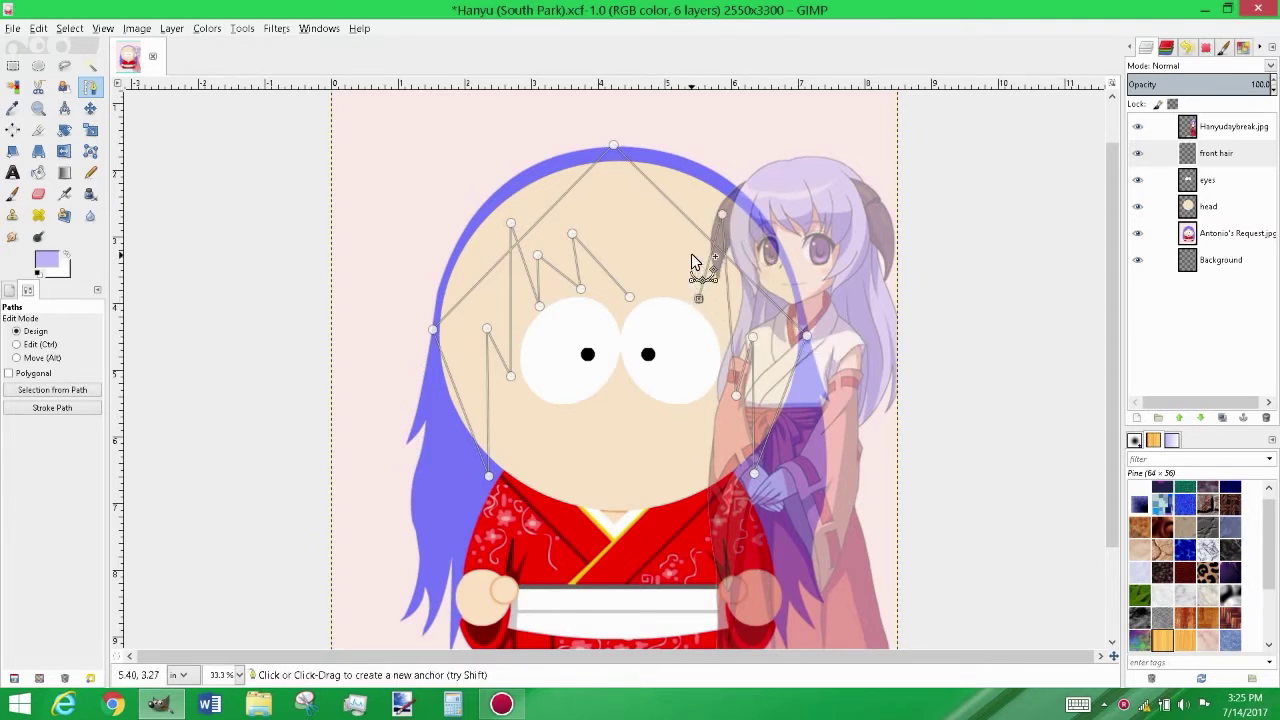
left_click(682, 231)
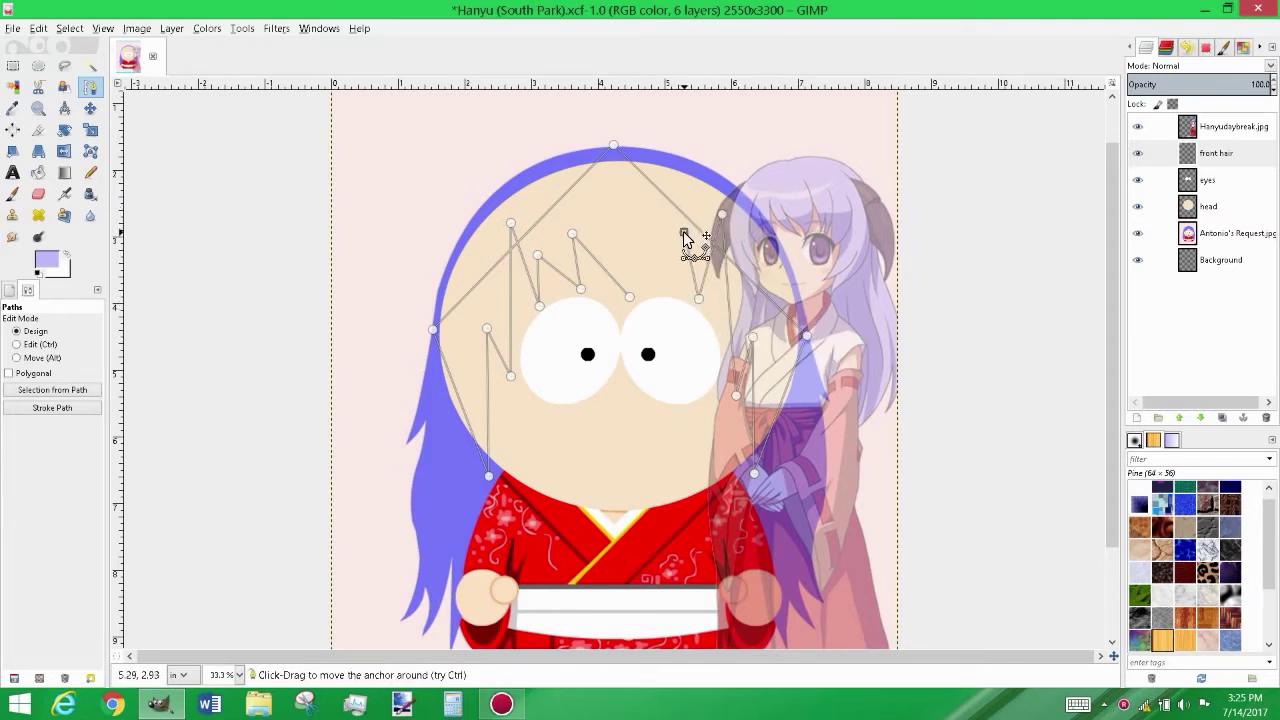
left_click(669, 289)
left_click(657, 287)
scroll(615, 250, "up", 1)
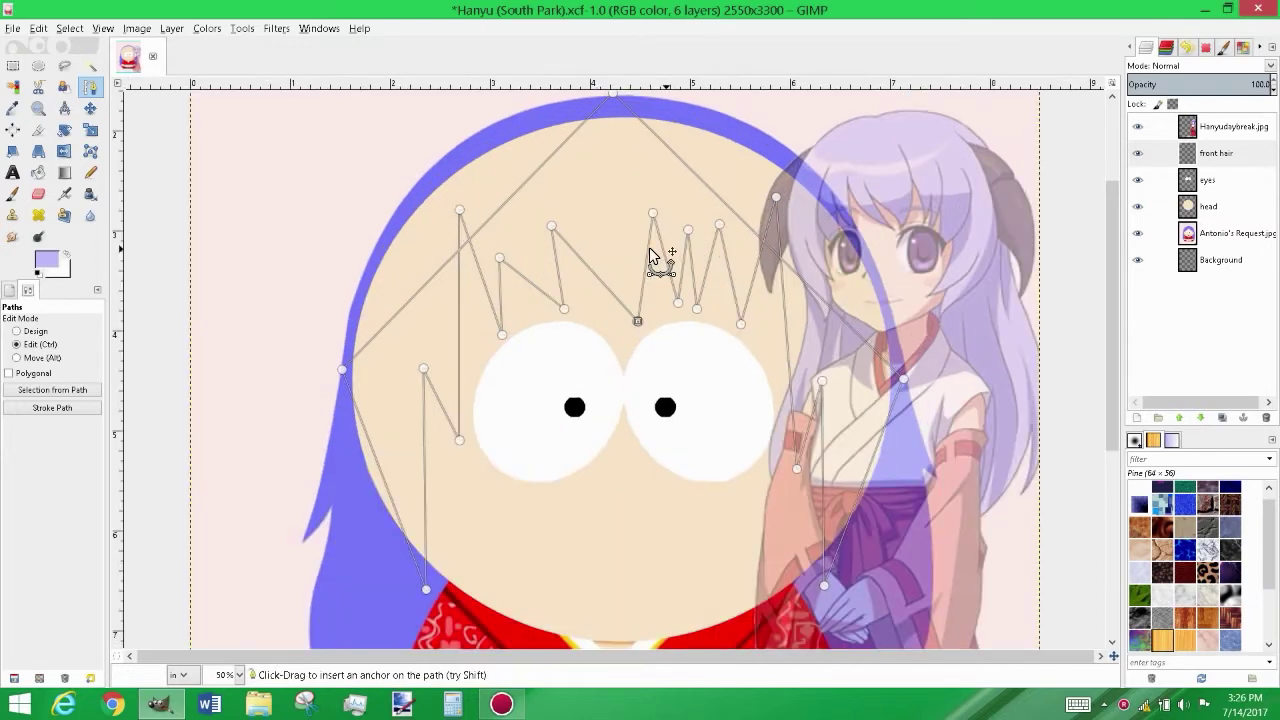
Curve the upper-left fringe edge and reshape the long left side-lock strand
left_click_drag(503, 206, 467, 219)
scroll(467, 219, "down", 1)
left_click_drag(433, 281, 409, 236)
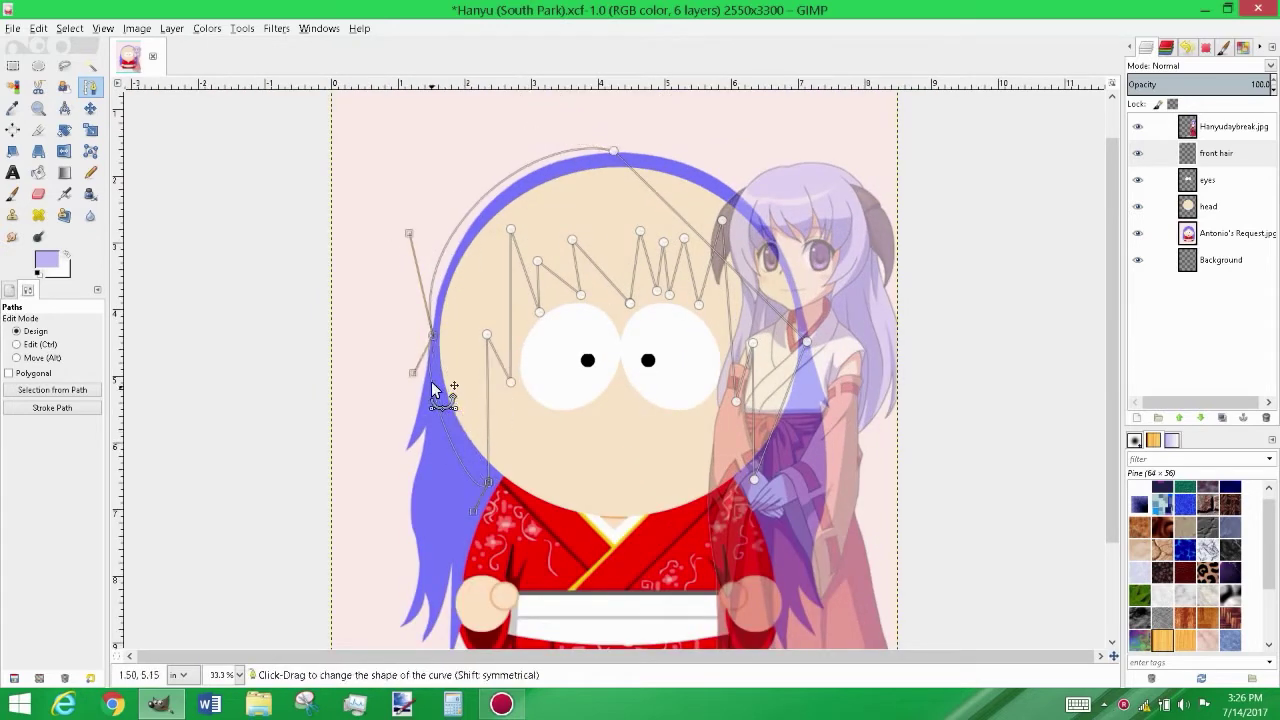
left_click_drag(409, 234, 431, 230)
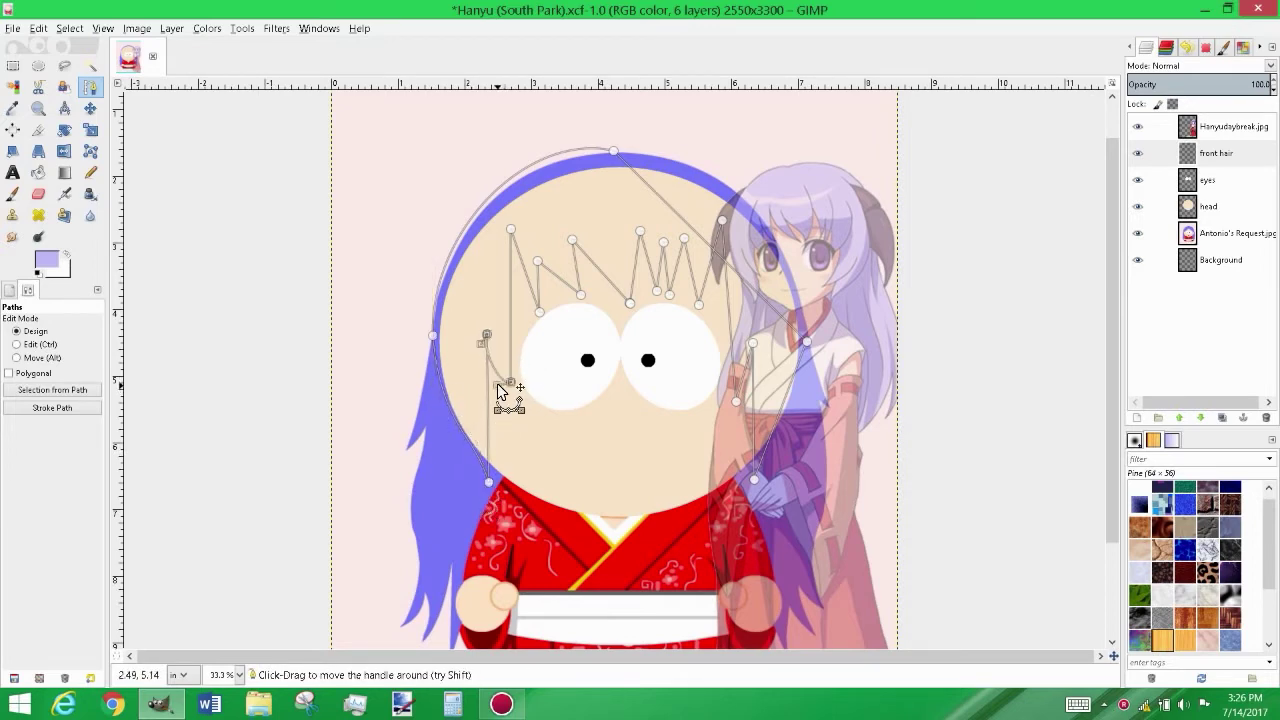
scroll(488, 352, "up", 1)
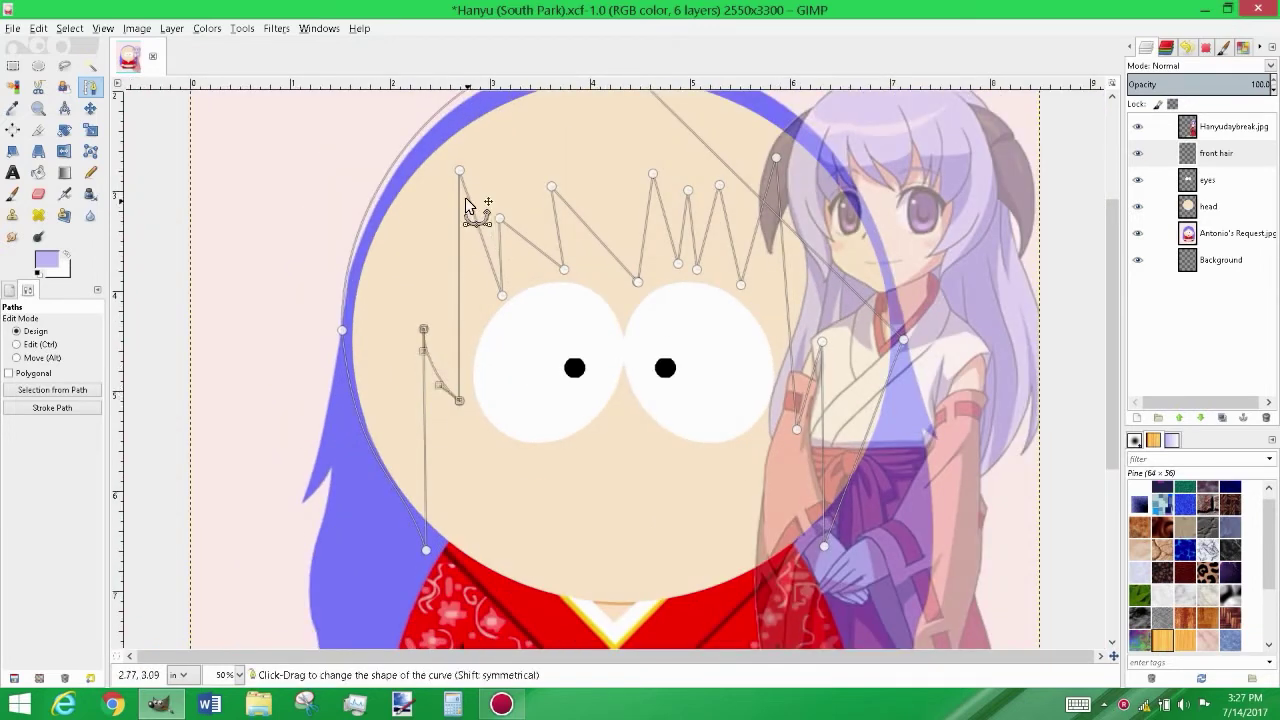
mouse_move(423, 331)
left_mouse_down()
mouse_move(419, 305)
mouse_move(445, 390)
left_mouse_up()
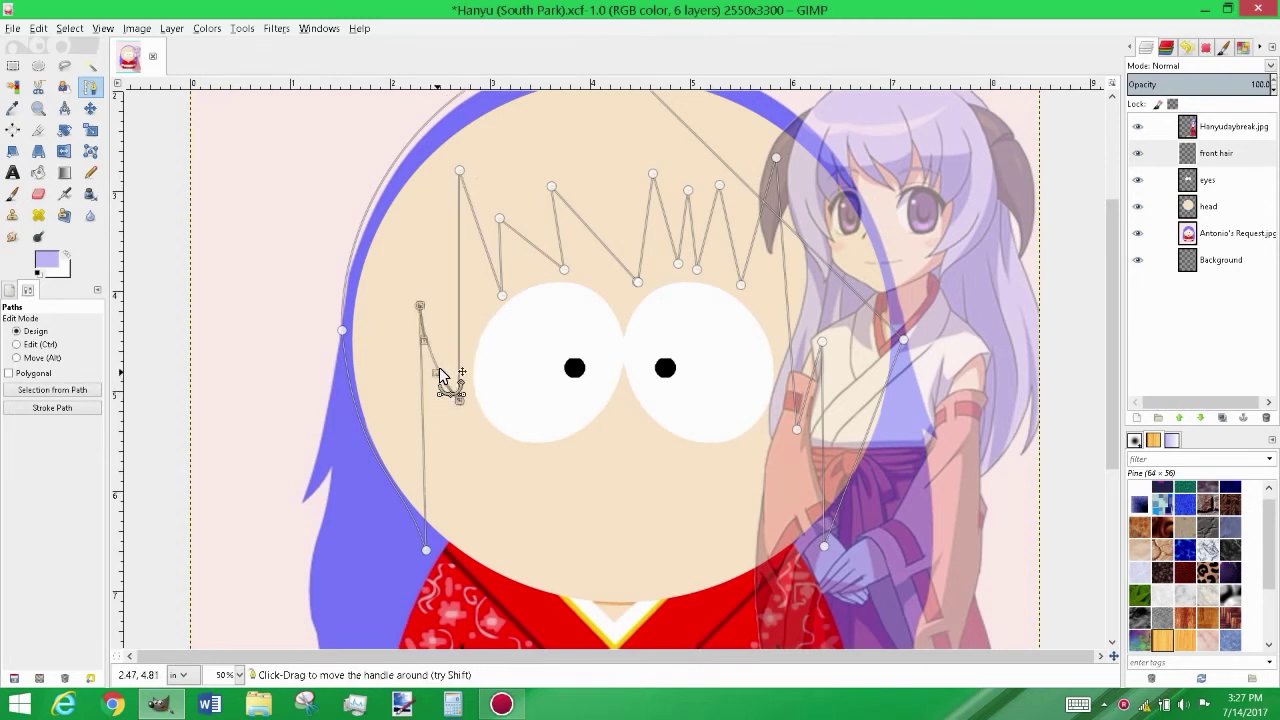
mouse_move(460, 288)
left_mouse_down()
mouse_move(437, 405)
mouse_move(442, 300)
mouse_move(420, 314)
left_mouse_up()
mouse_move(480, 234)
left_mouse_down()
mouse_move(485, 334)
mouse_move(477, 280)
left_mouse_up()
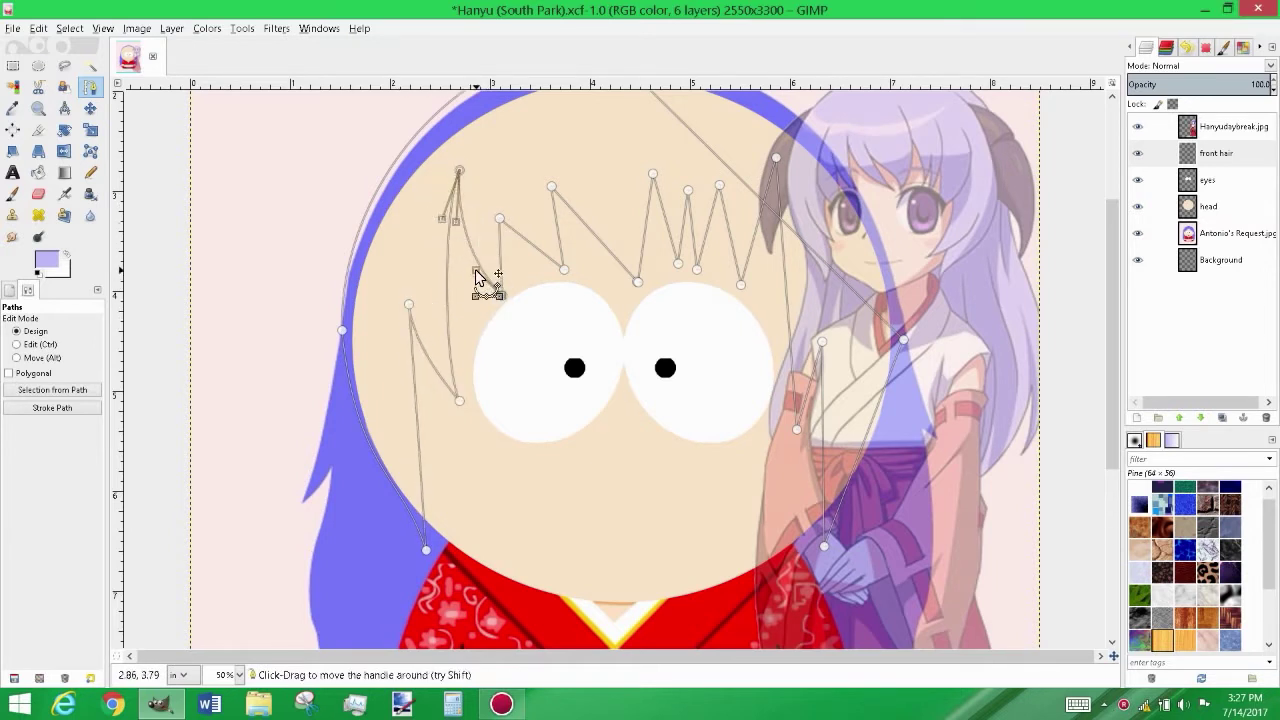
left_click_drag(503, 216, 509, 211)
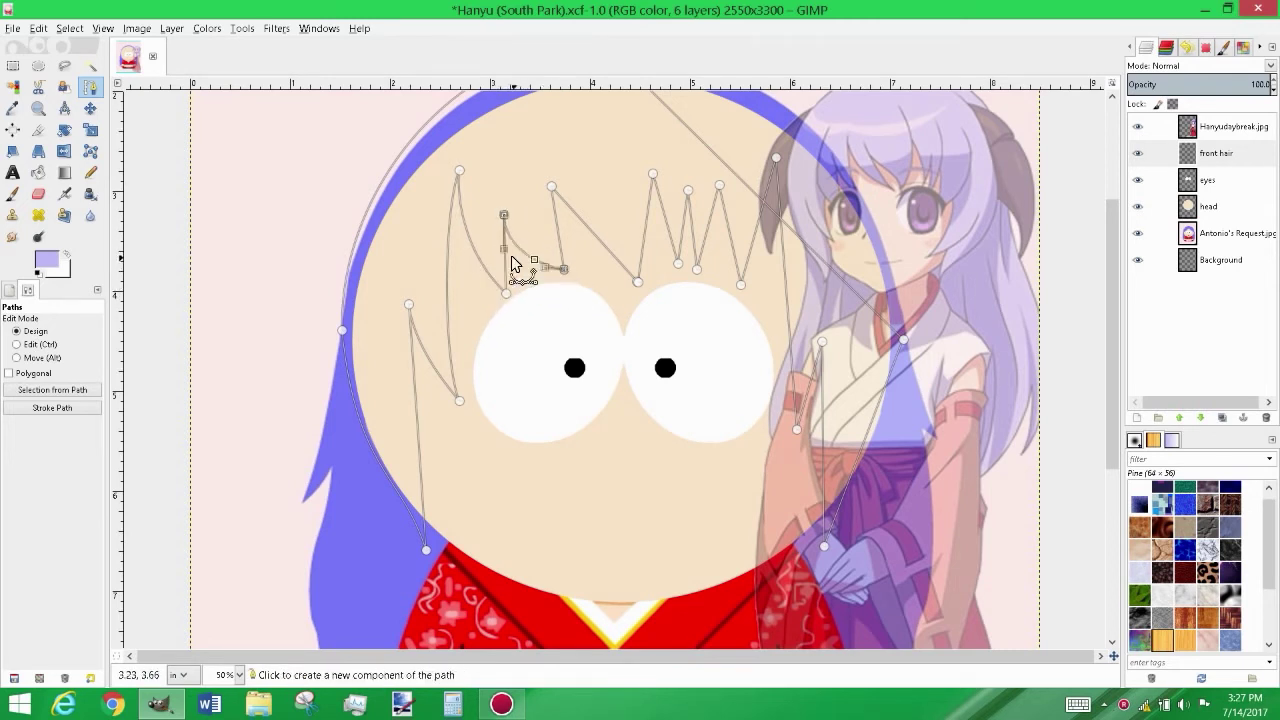
left_click_drag(557, 220, 560, 285)
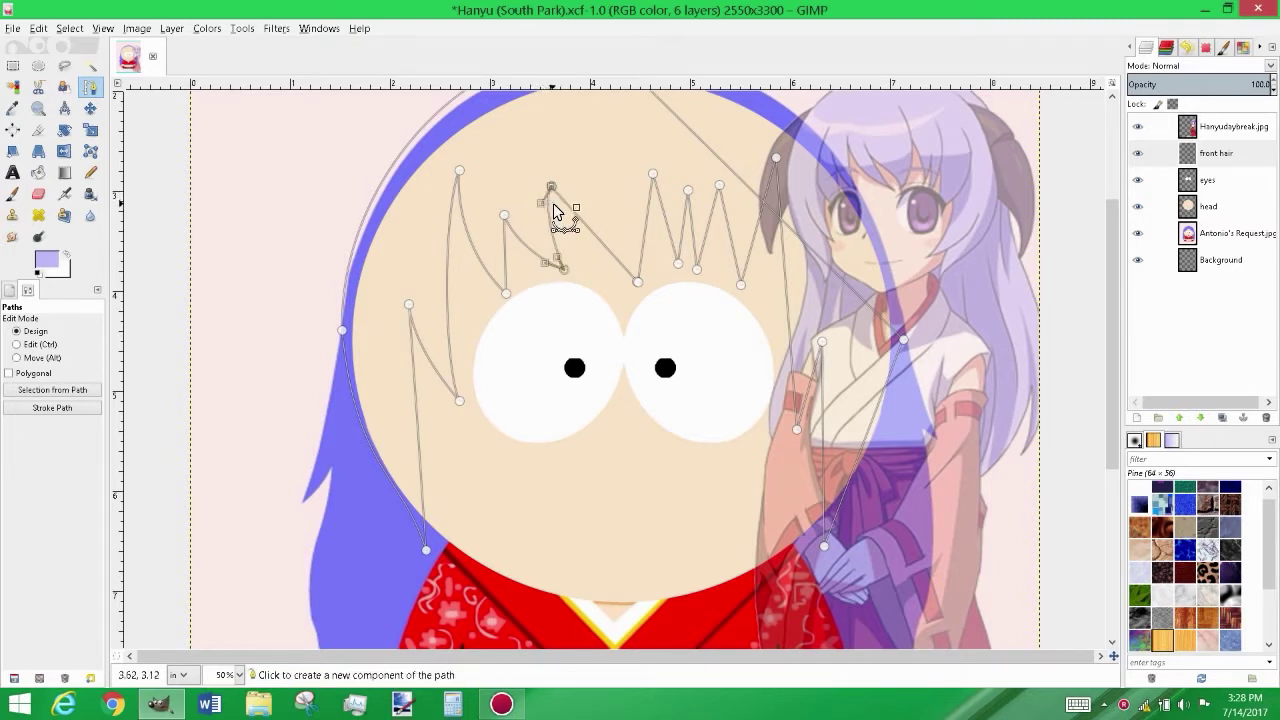
Reshape the curves of the central bangs strands
left_click(641, 275)
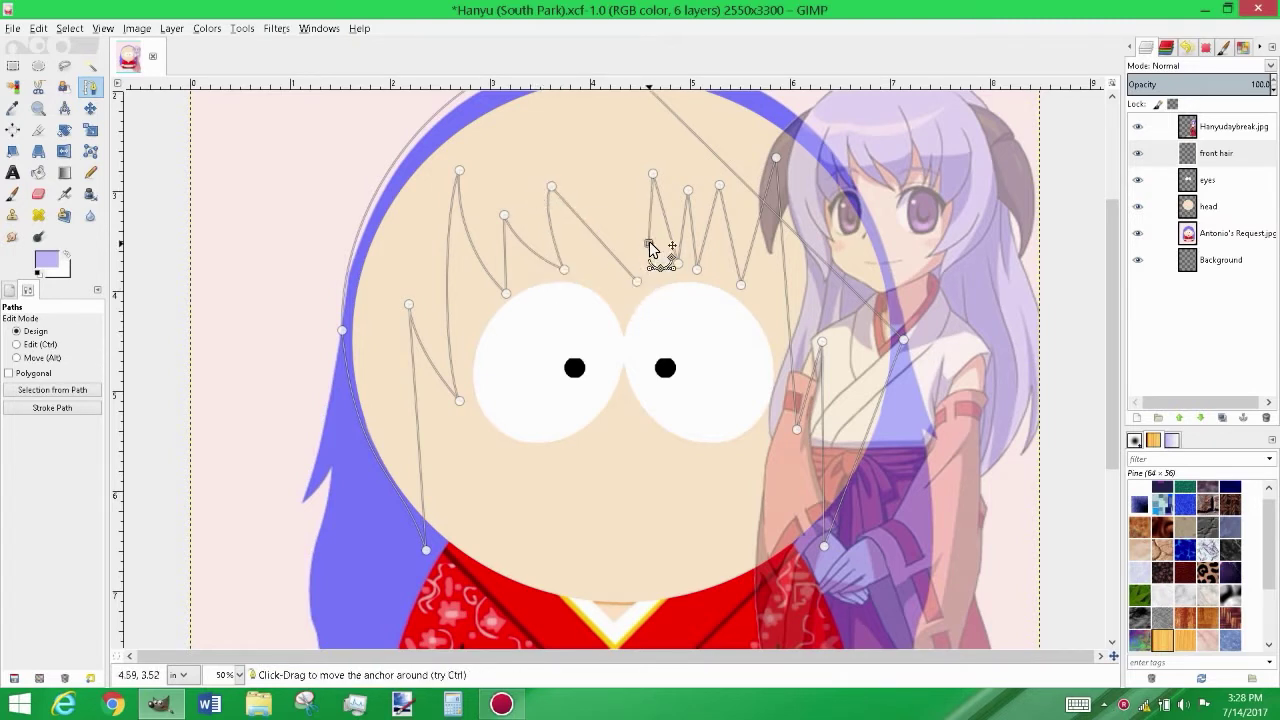
left_click_drag(649, 245, 655, 268)
left_click(640, 282)
left_click_drag(594, 240, 565, 234)
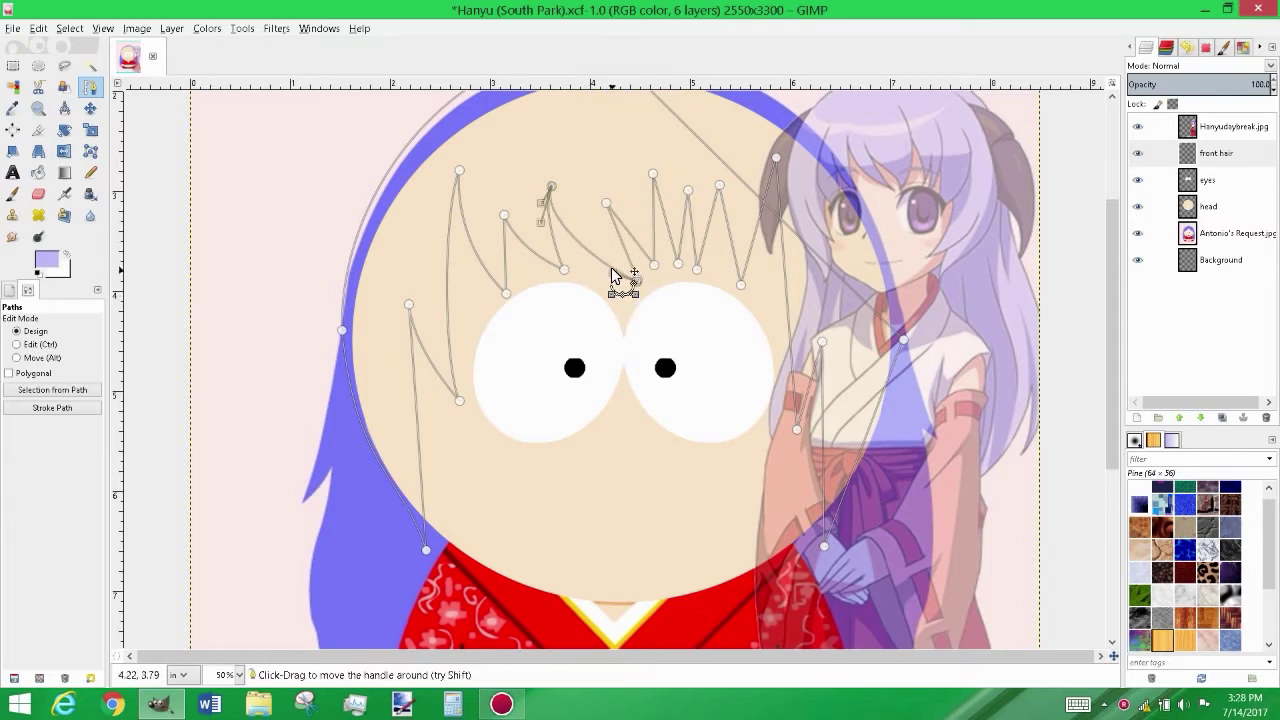
left_click(606, 204)
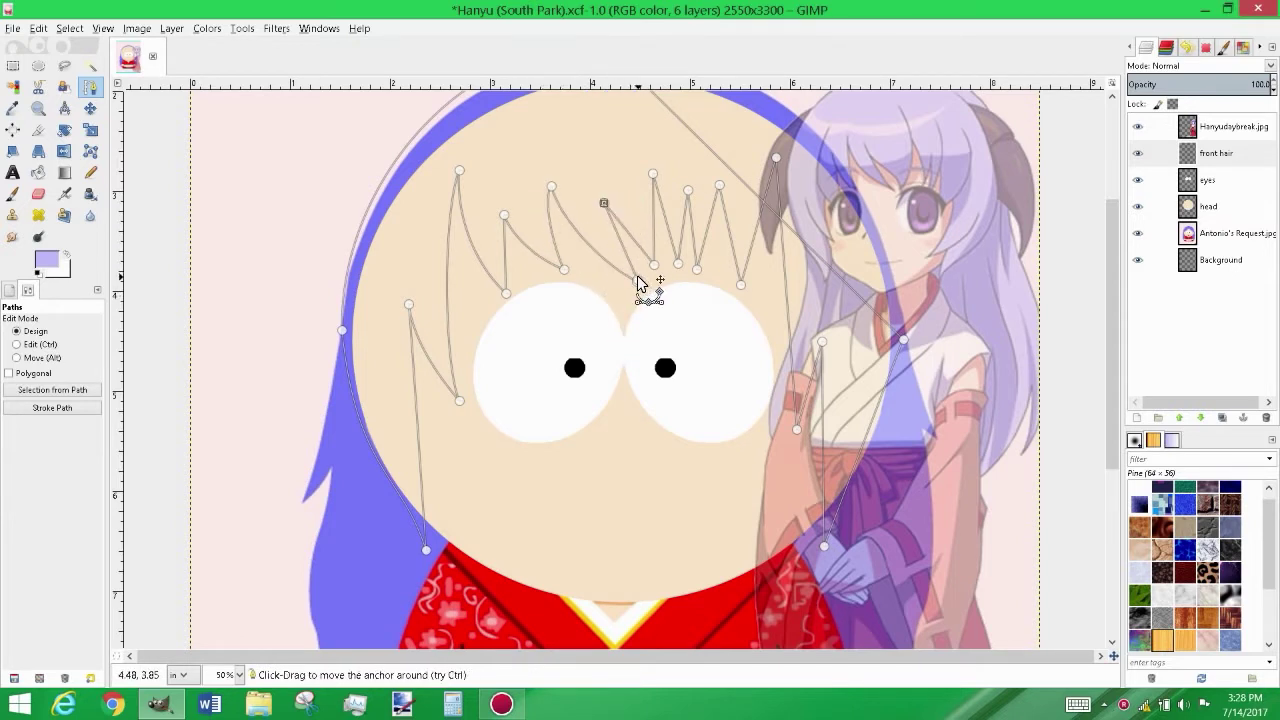
mouse_move(600, 266)
left_mouse_down()
mouse_move(634, 277)
mouse_move(599, 242)
mouse_move(651, 237)
mouse_move(641, 228)
left_mouse_up()
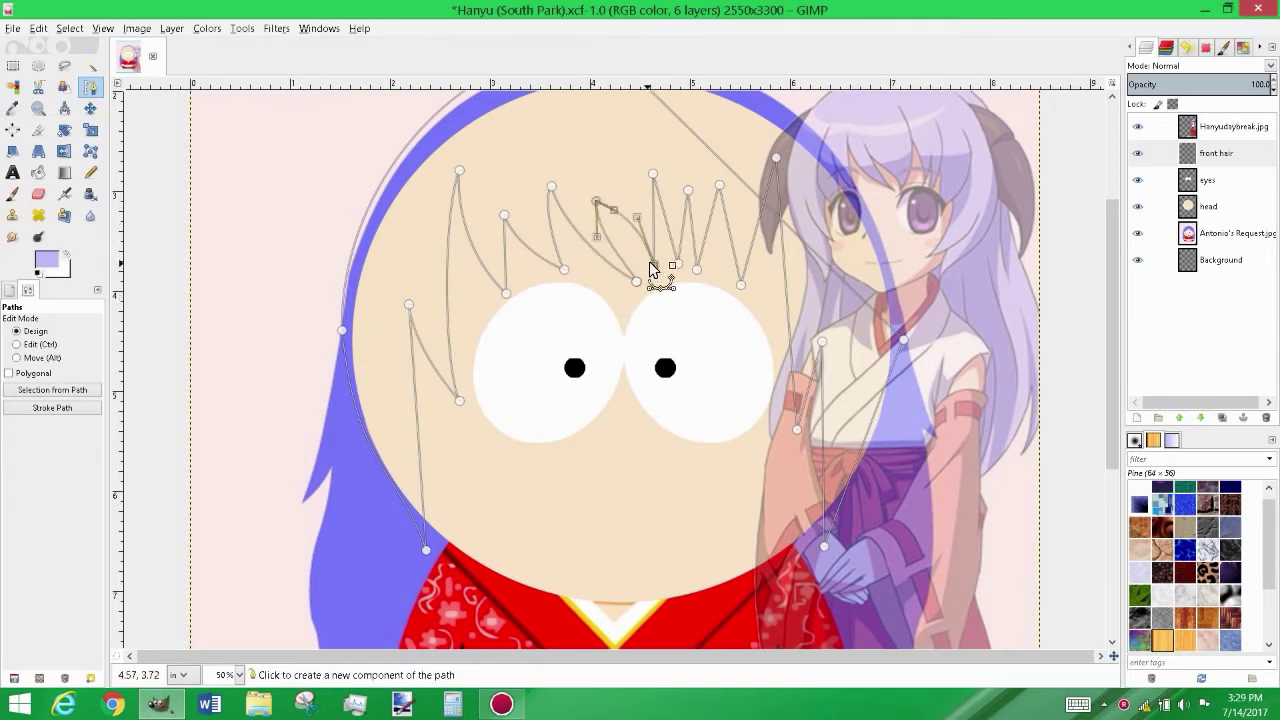
mouse_move(663, 200)
left_mouse_down()
mouse_move(677, 214)
mouse_move(686, 194)
mouse_move(651, 174)
mouse_move(675, 237)
mouse_move(720, 277)
left_mouse_up()
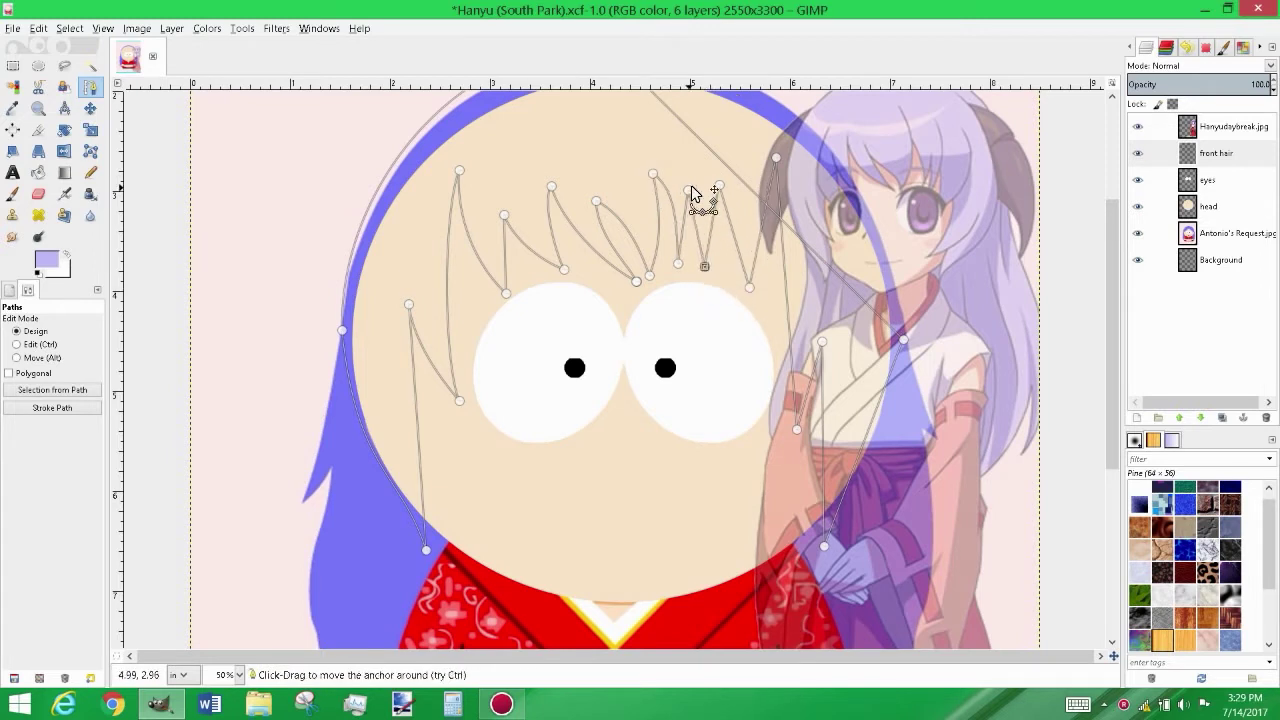
left_click_drag(692, 192, 697, 230)
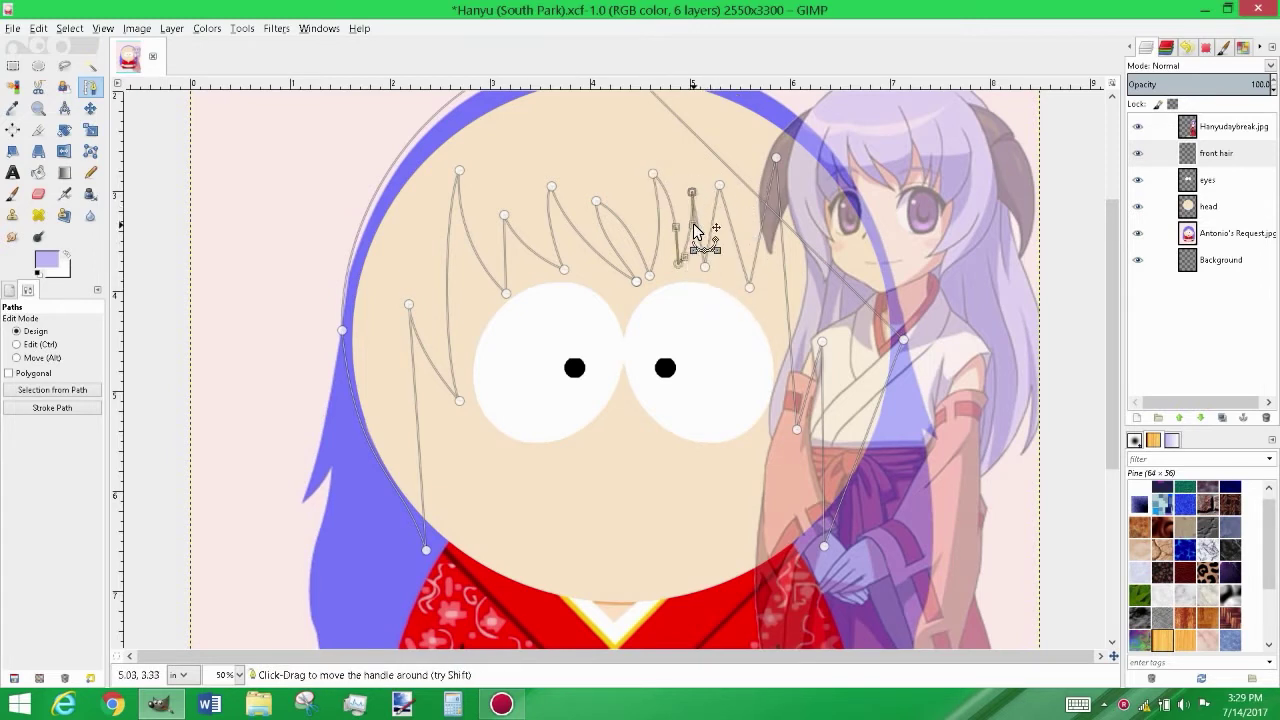
Adjust the right spike tips and round off the right strand's curves
left_click(692, 191)
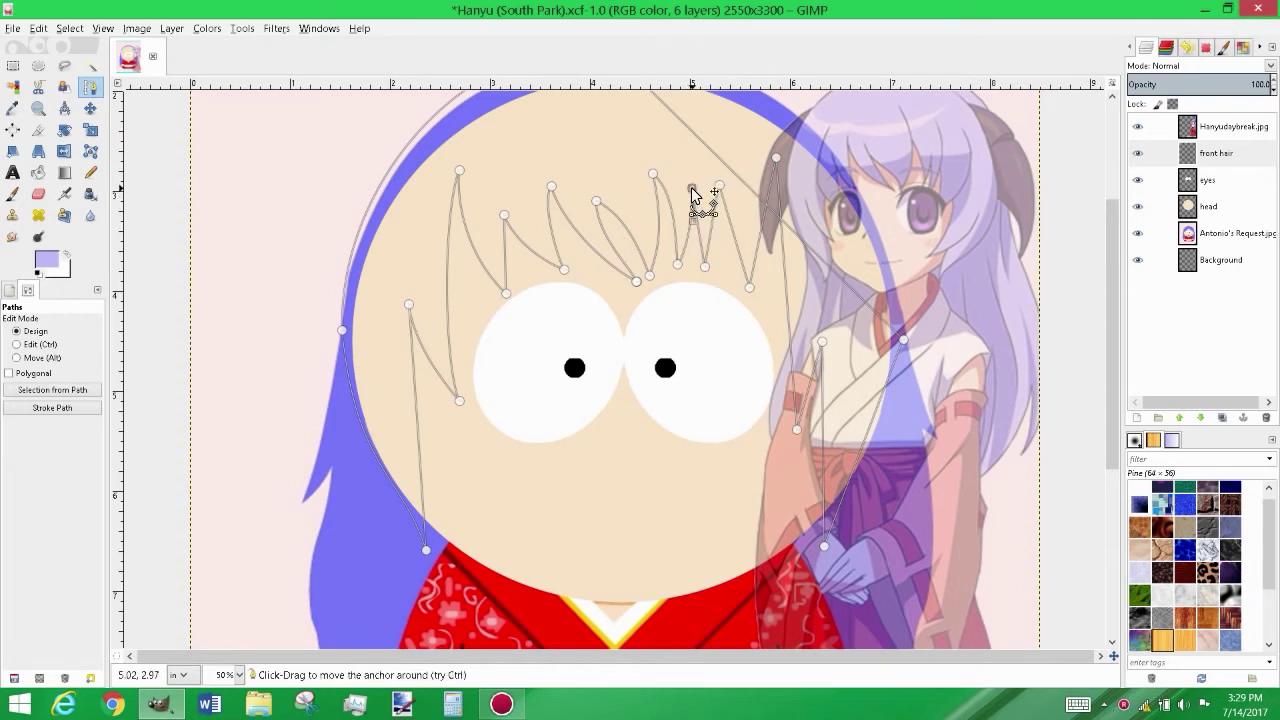
left_click(719, 186)
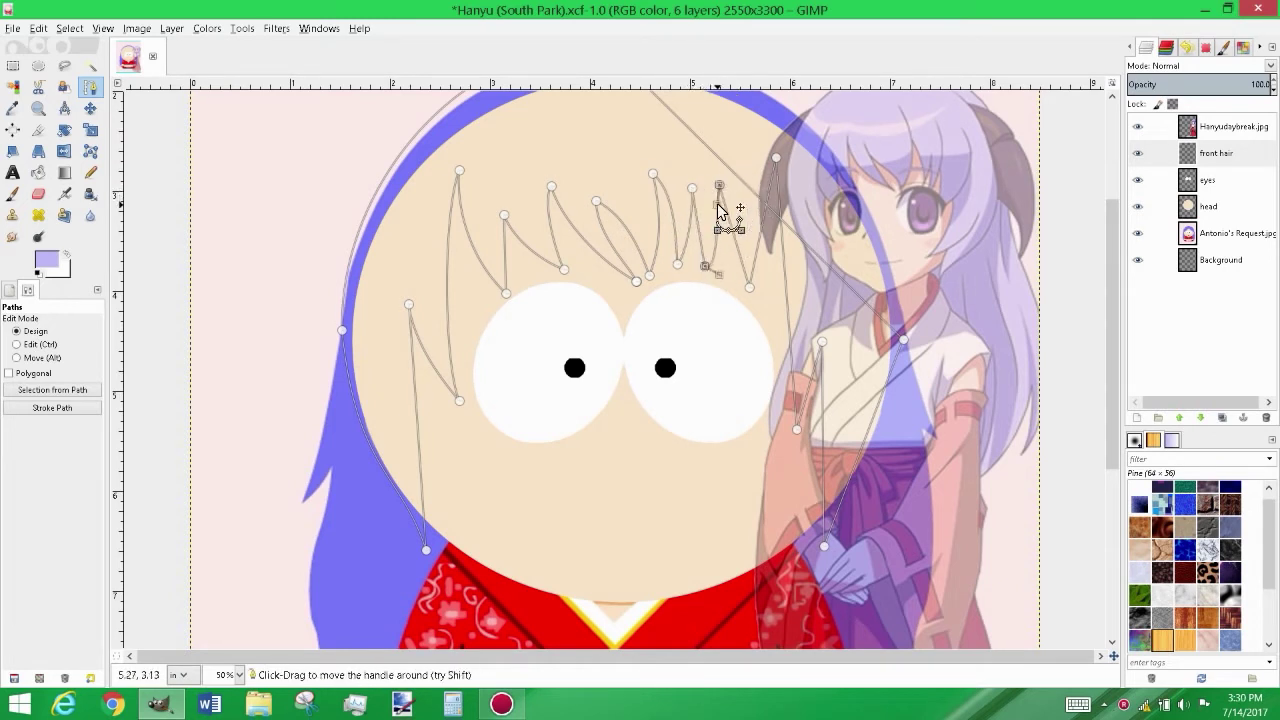
left_click_drag(705, 266, 701, 271)
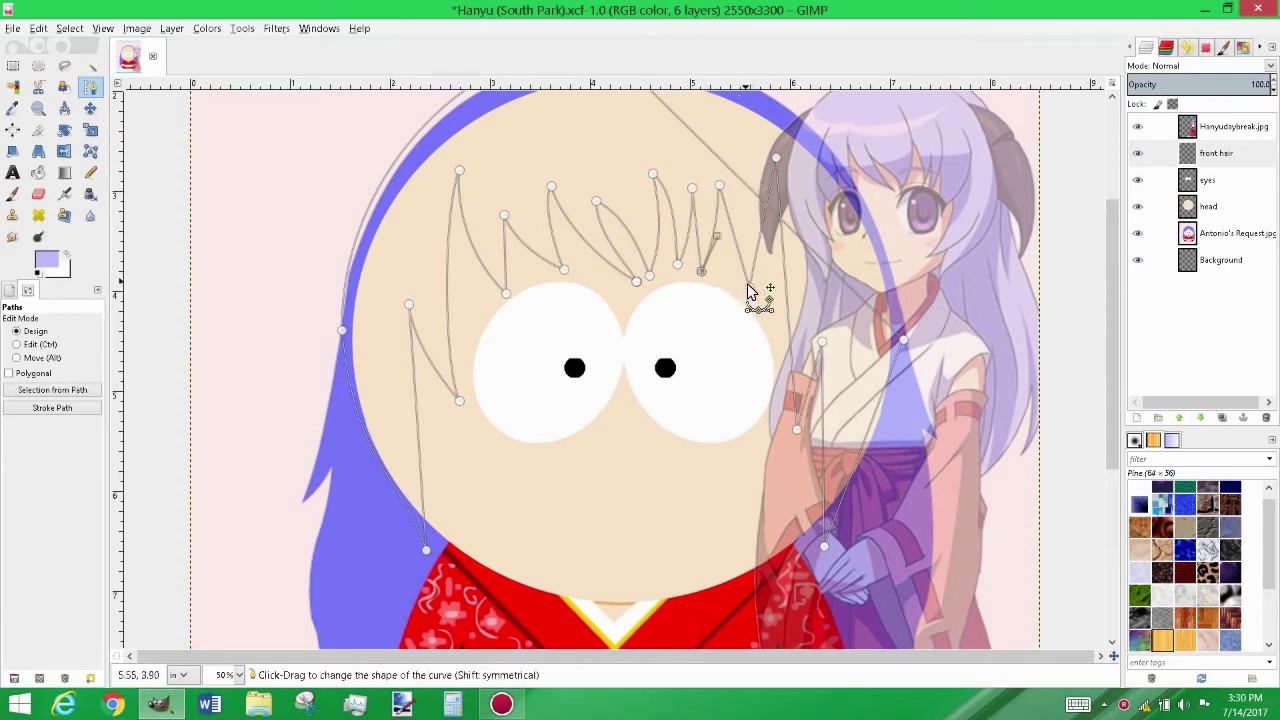
left_click_drag(779, 158, 789, 164)
mouse_move(763, 241)
left_mouse_down()
mouse_move(747, 232)
mouse_move(746, 189)
left_mouse_up()
left_click_drag(771, 283, 740, 229)
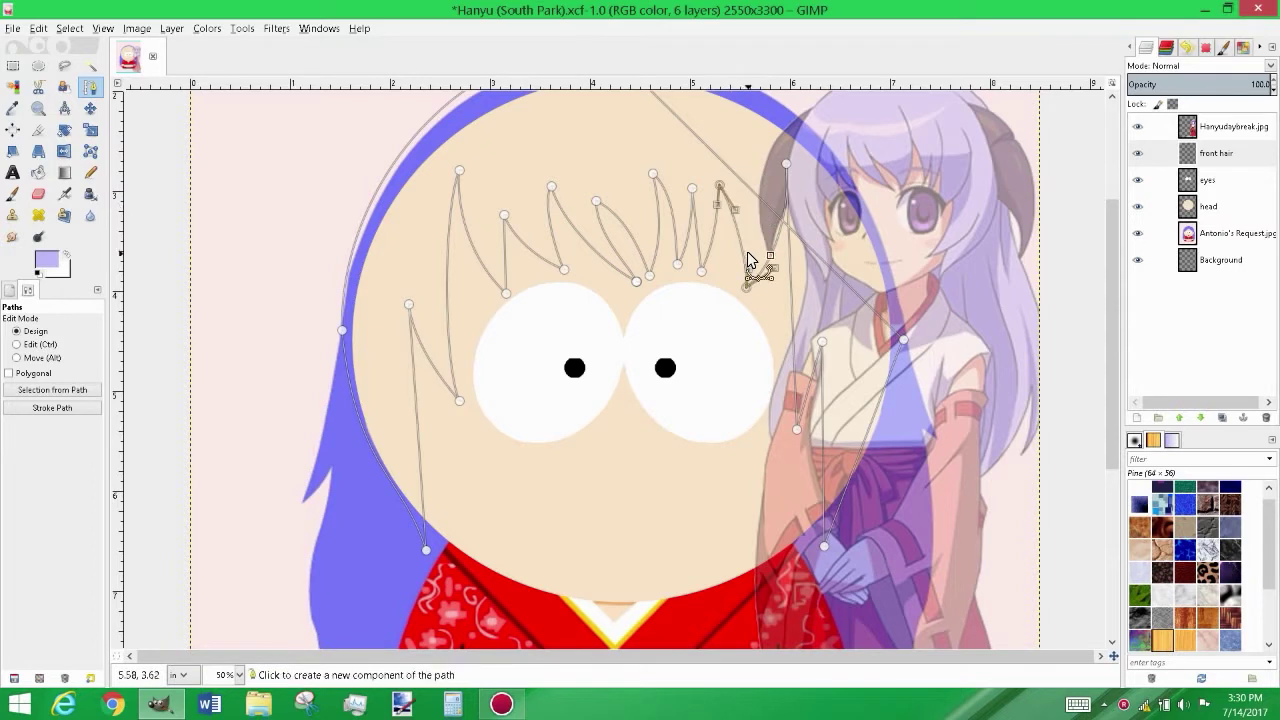
left_click_drag(790, 170, 791, 194)
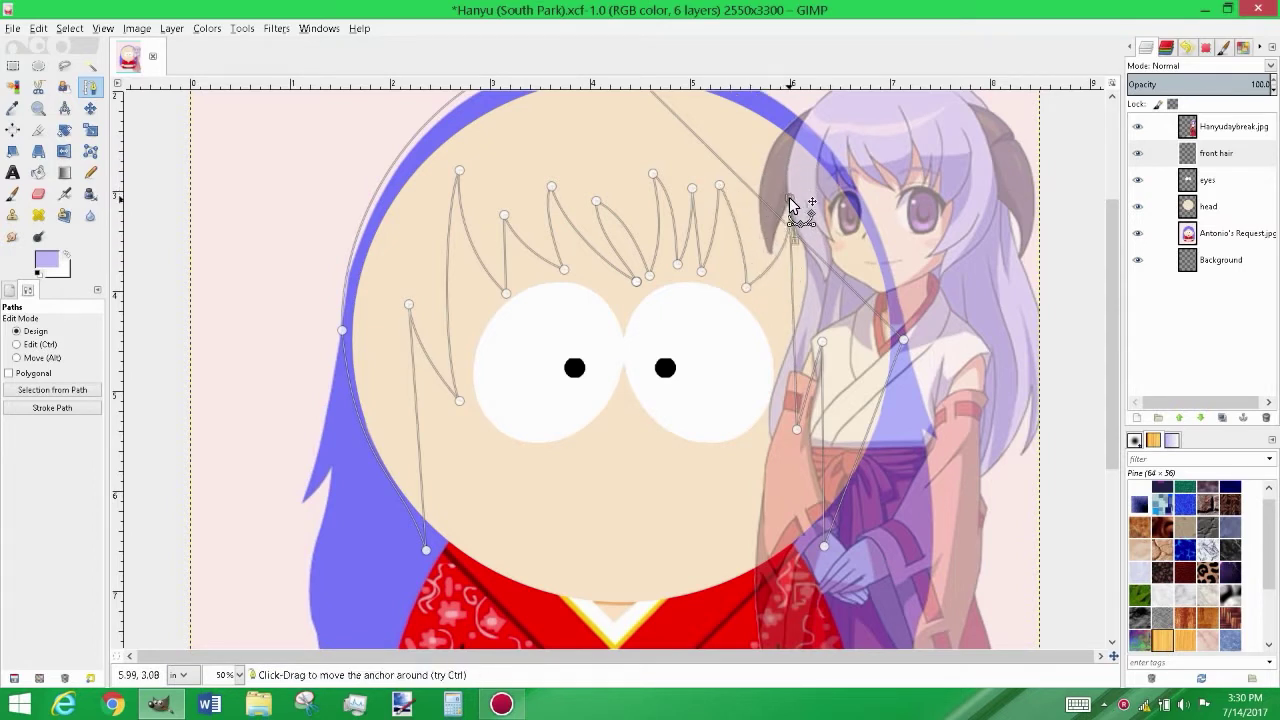
Shape the right side lock so it curves down toward the chin
left_click(758, 292)
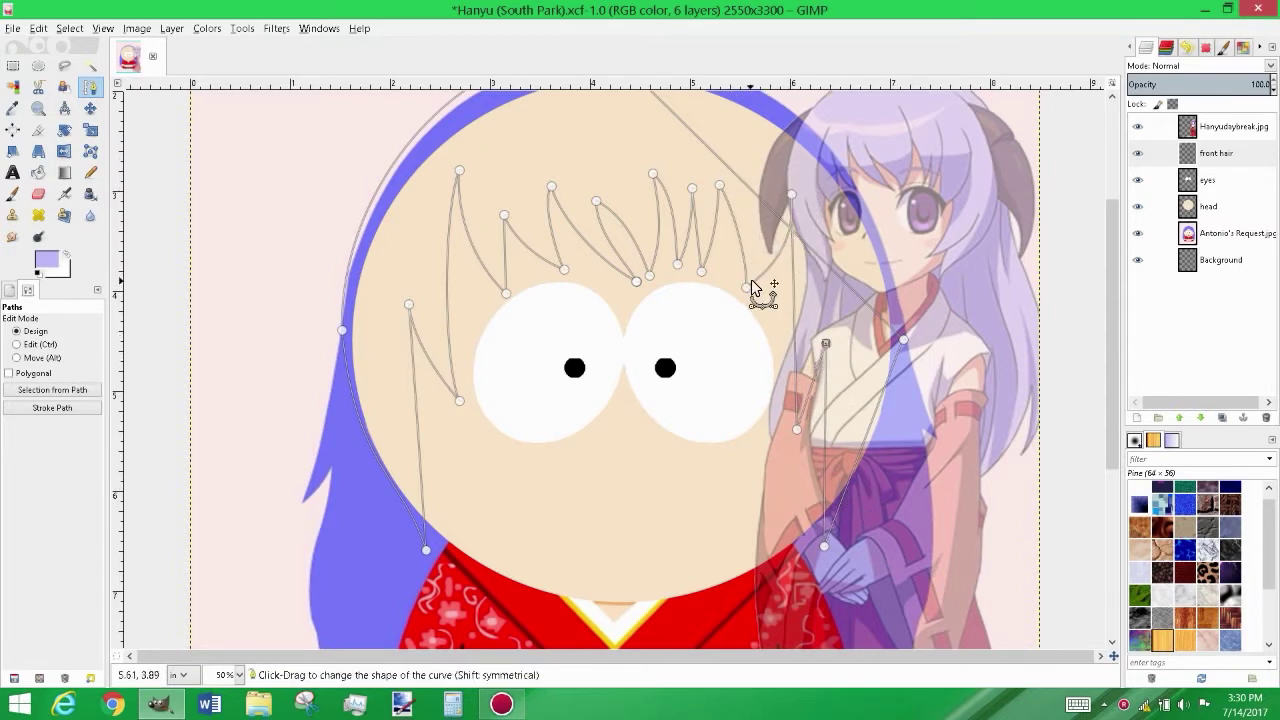
left_click(834, 351)
left_click(797, 430)
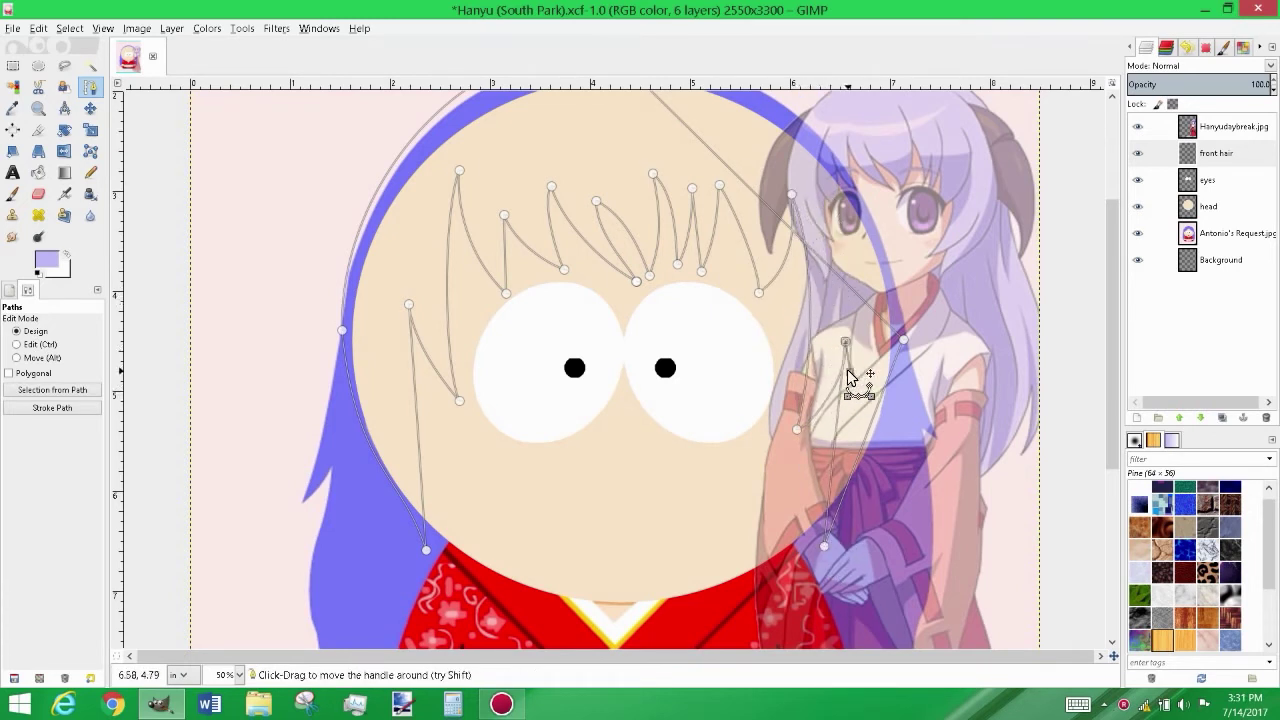
mouse_move(839, 354)
left_mouse_down()
mouse_move(787, 443)
mouse_move(792, 430)
mouse_move(851, 428)
mouse_move(857, 400)
left_mouse_up()
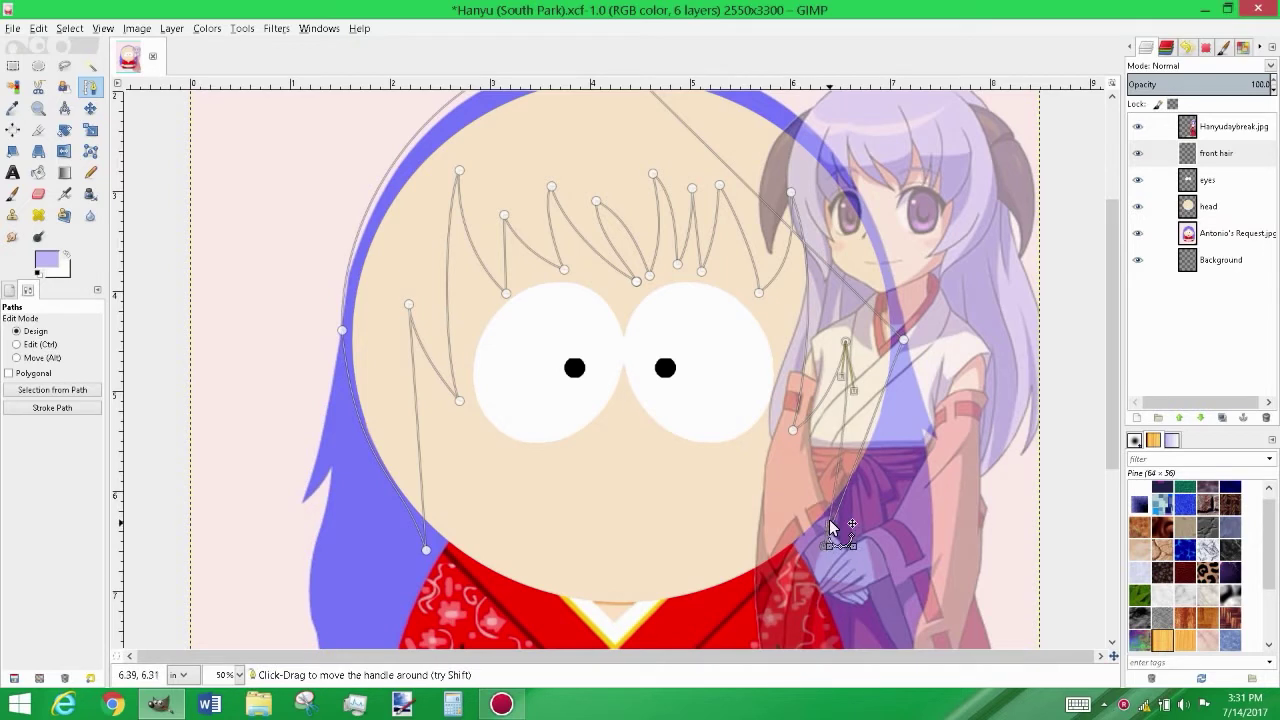
left_click_drag(840, 530, 871, 491)
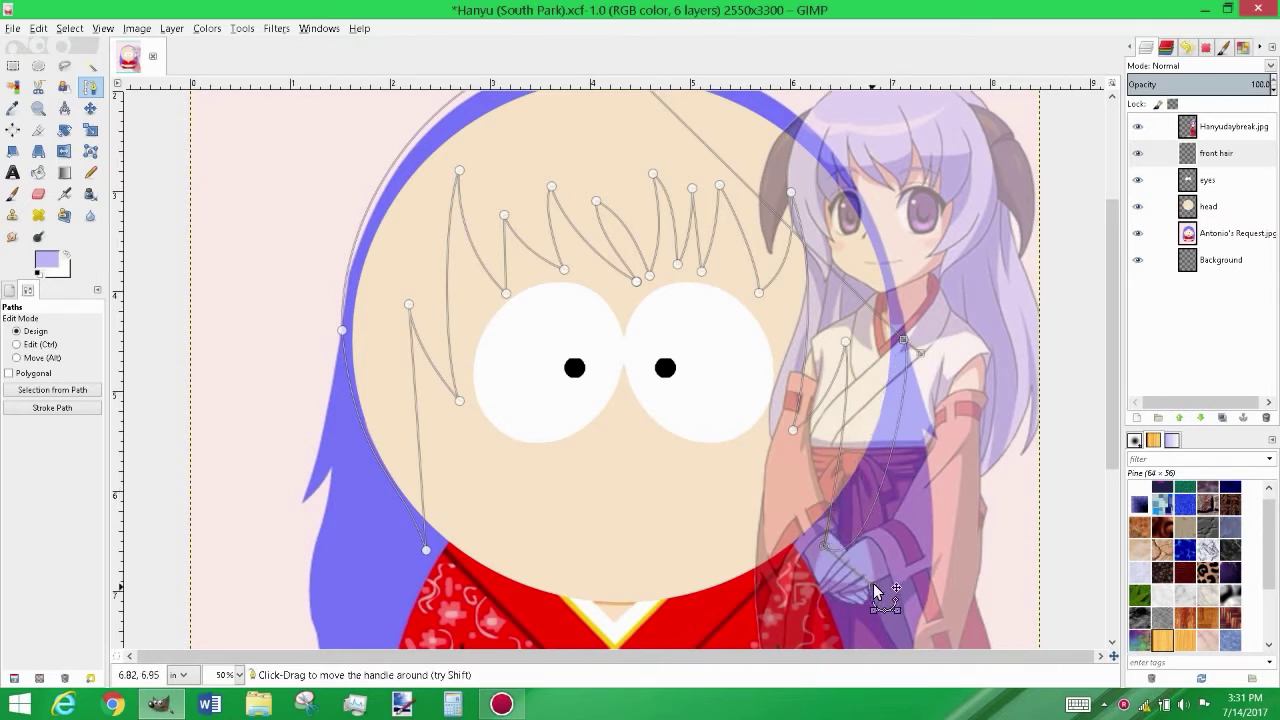
left_click(849, 420)
Check the outline with the Hanyudaybreak reference hidden and smooth the curves at a top bangs point
scroll(1100, 308, "up", 1)
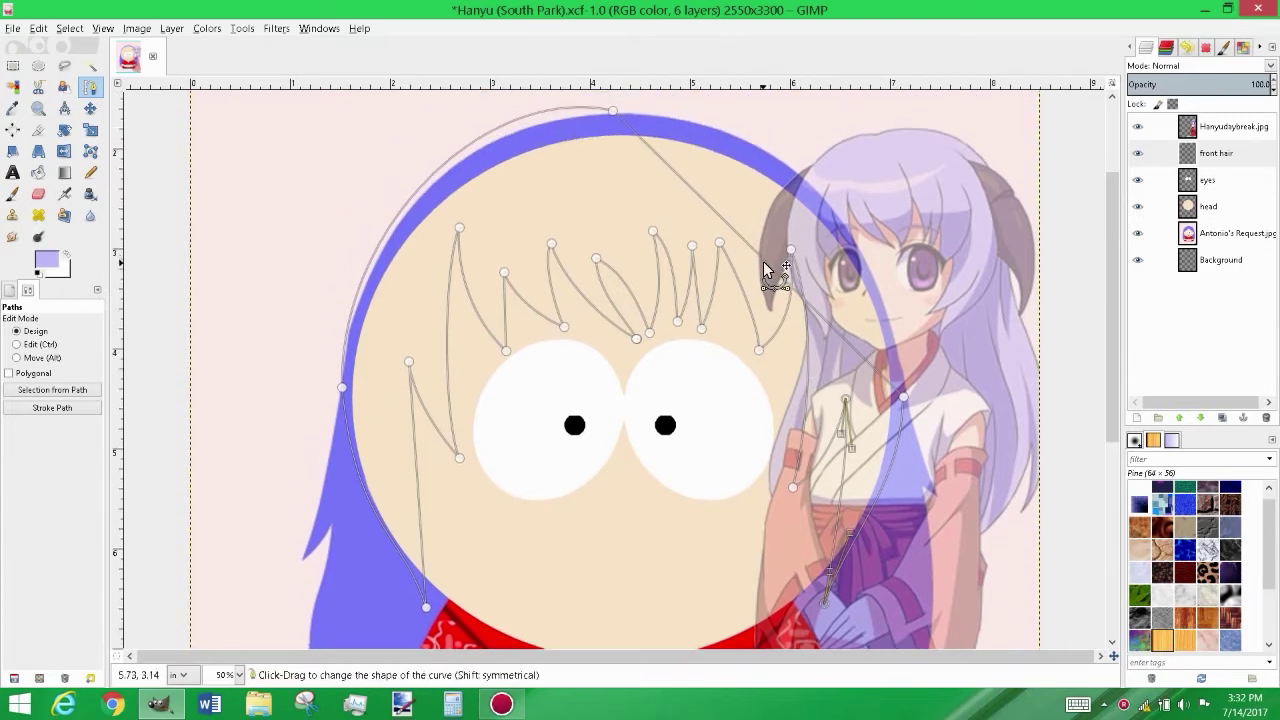
left_click_drag(843, 225, 957, 277)
scroll(1100, 286, "up", 1)
left_click_drag(720, 124, 757, 141)
scroll(757, 145, "down", 1)
scroll(900, 250, "down", 2)
scroll(1000, 250, "up", 1)
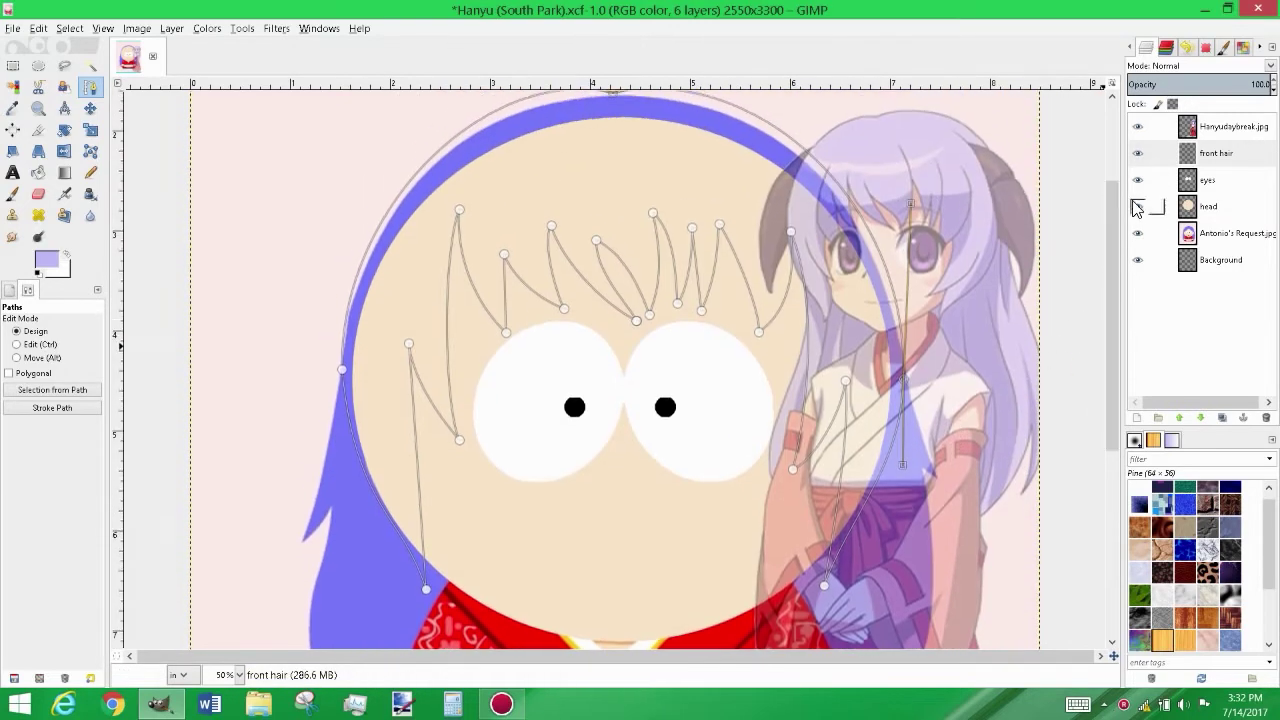
left_click(1138, 127)
scroll(560, 220, "up", 1)
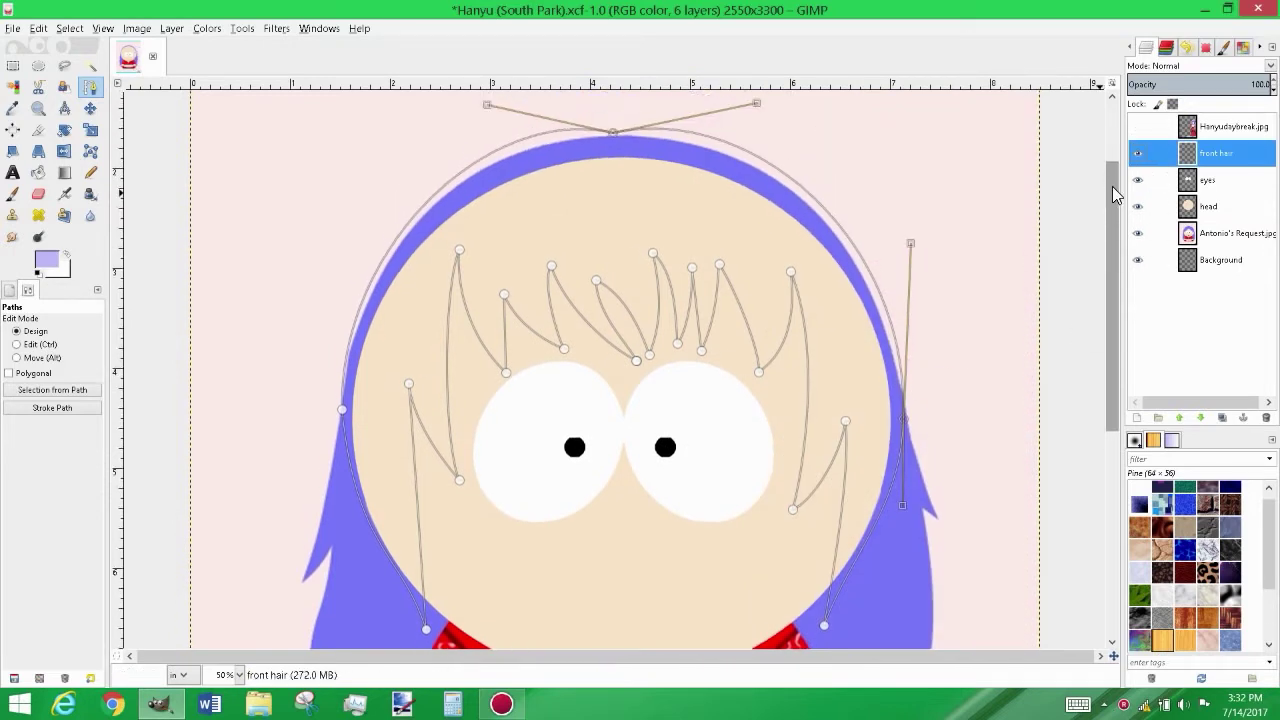
left_click_drag(757, 122, 767, 124)
scroll(1110, 320, "down", 1)
left_click(1138, 127)
scroll(1108, 297, "down", 1)
left_click(595, 187)
mouse_move(596, 187)
left_mouse_down()
mouse_move(714, 263)
mouse_move(616, 195)
left_mouse_up()
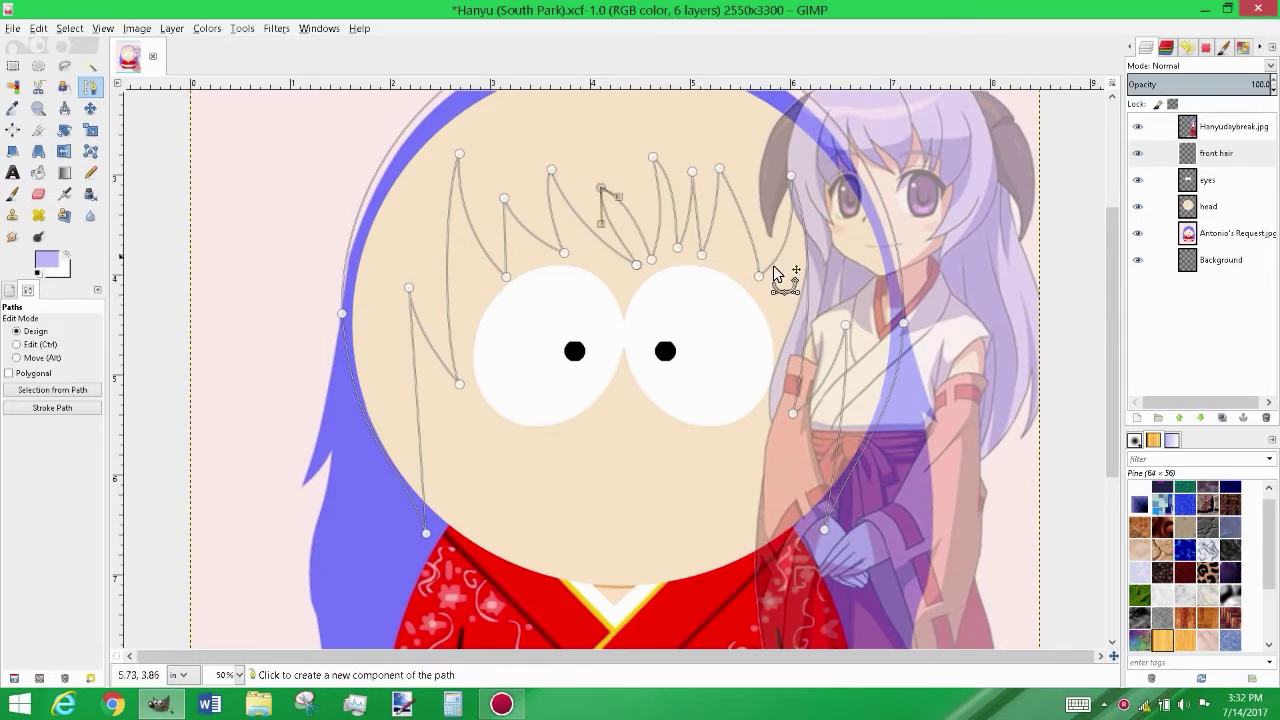
scroll(684, 240, "up", 2)
Turn the bangs path into a selection, fill it light purple, and deselect
right_click(672, 270)
left_click(800, 406)
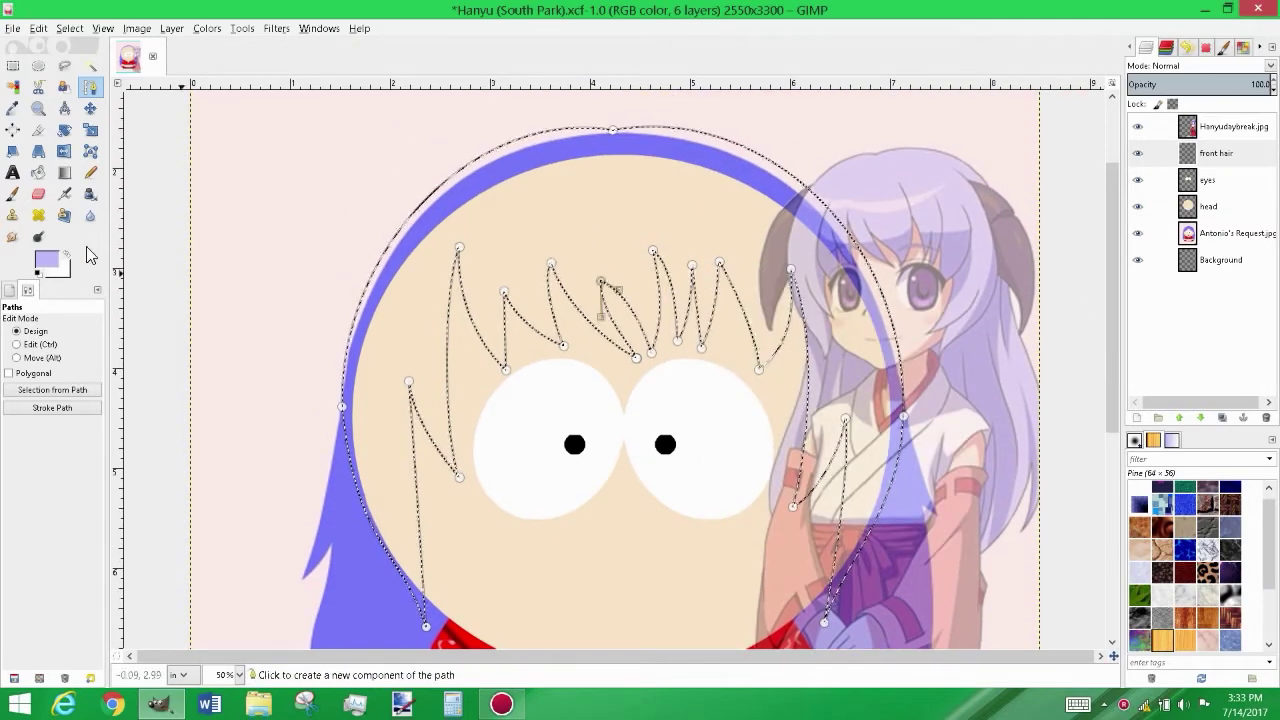
key("shift+b")
left_click(549, 209)
key("ctrl+shift+a")
scroll(1100, 309, "down", 2)
scroll(1097, 280, "up", 1)
scroll(1110, 306, "down", 1)
scroll(1094, 408, "down", 1)
left_click(1228, 234)
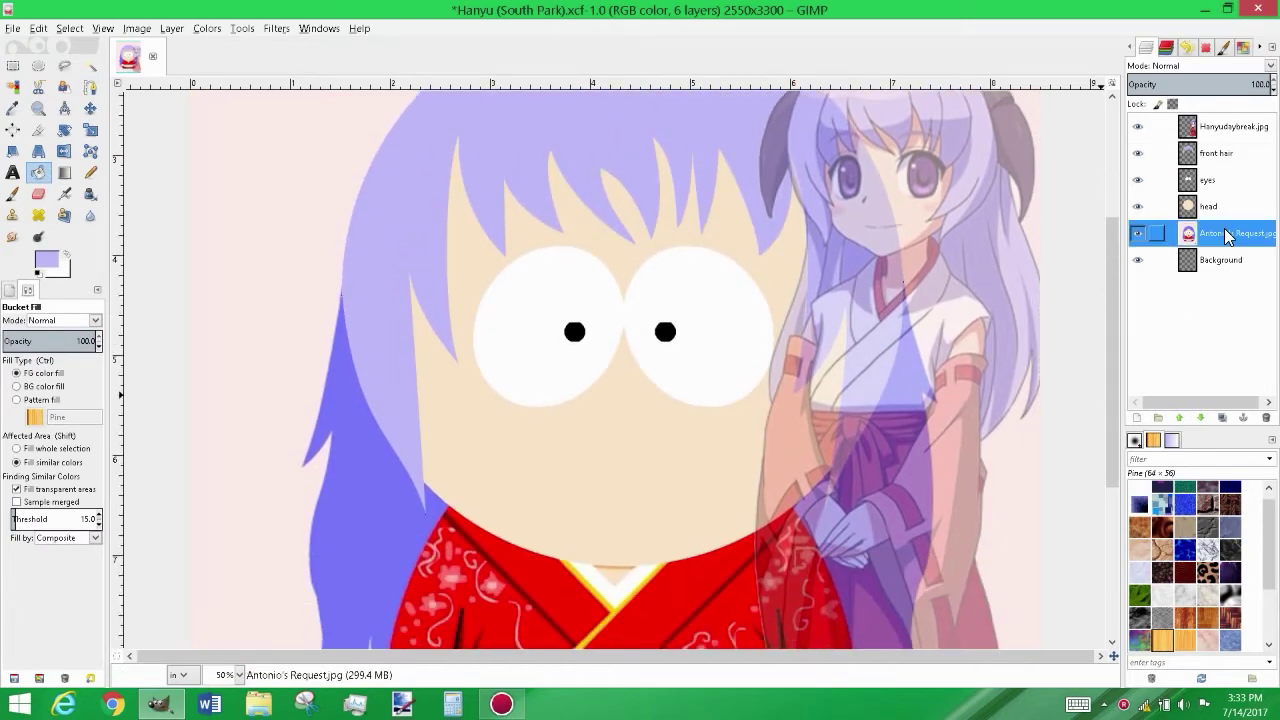
Add a new torso layer and draw an ellipse over the kimono body
key("ctrl+shift+n")
key("Return")
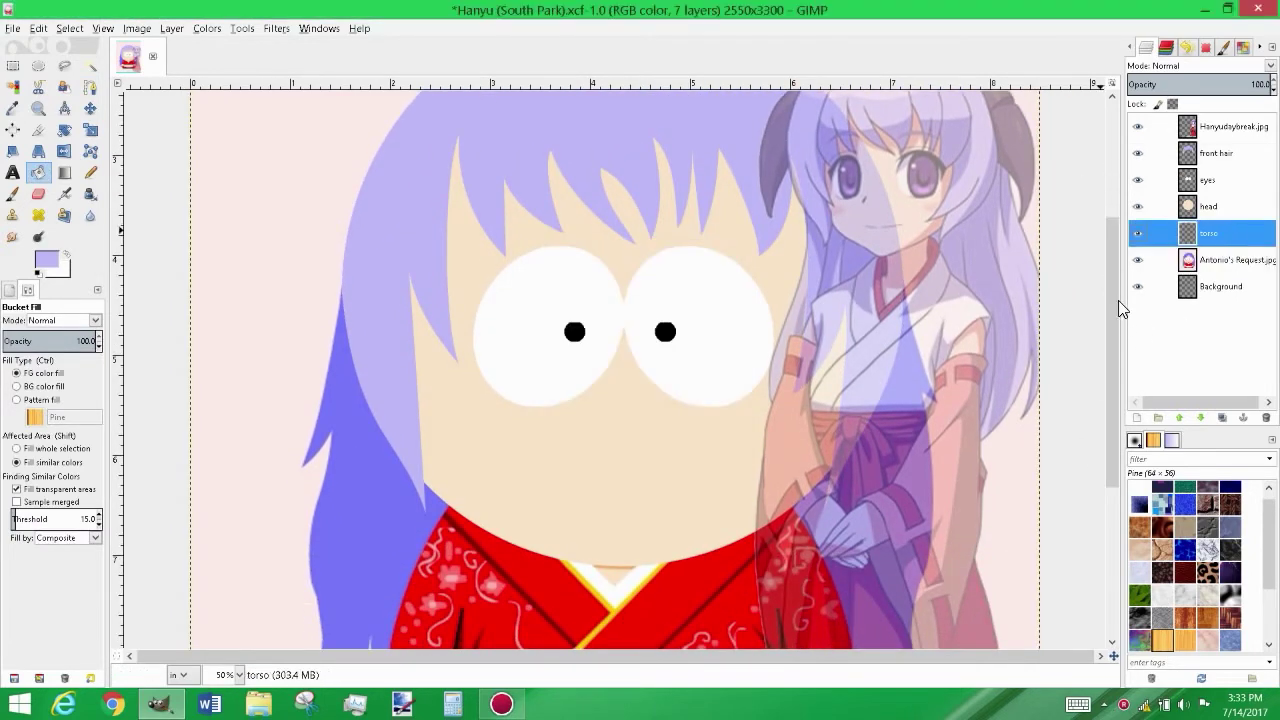
scroll(1118, 300, "down", 4)
left_click(38, 65)
scroll(1114, 330, "down", 1)
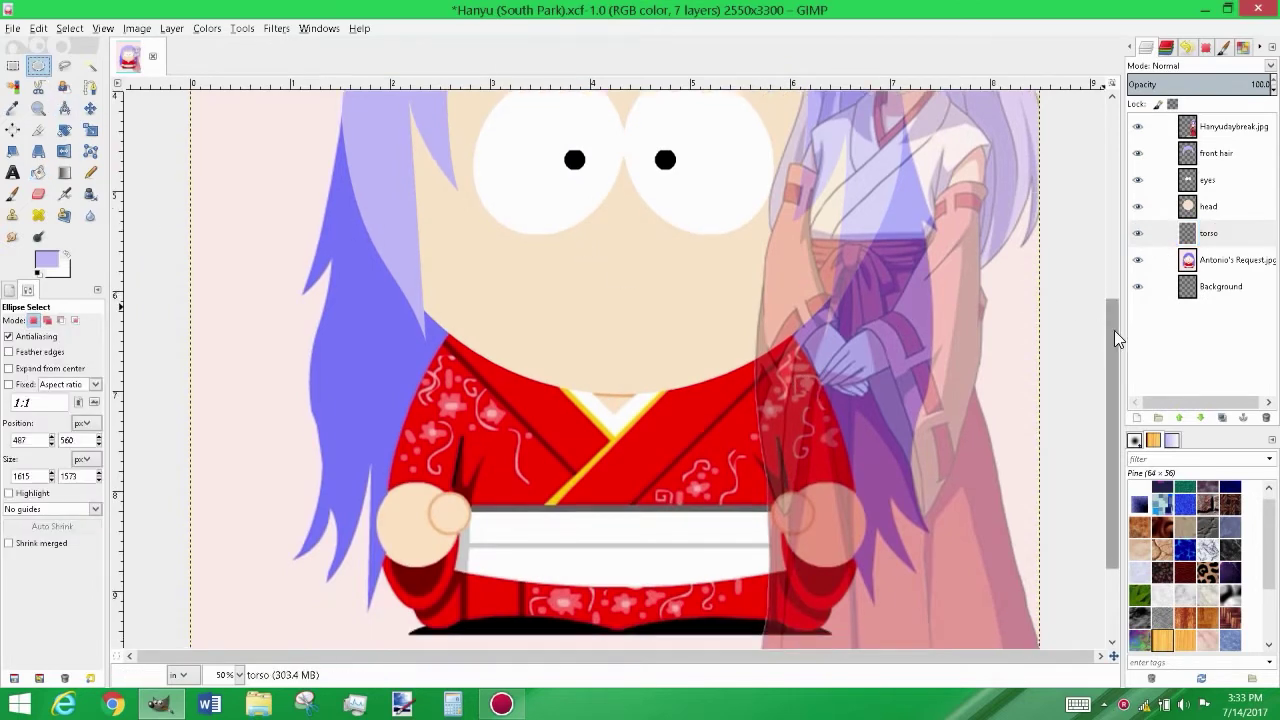
scroll(1114, 330, "down", 2)
left_click_drag(437, 215, 835, 385)
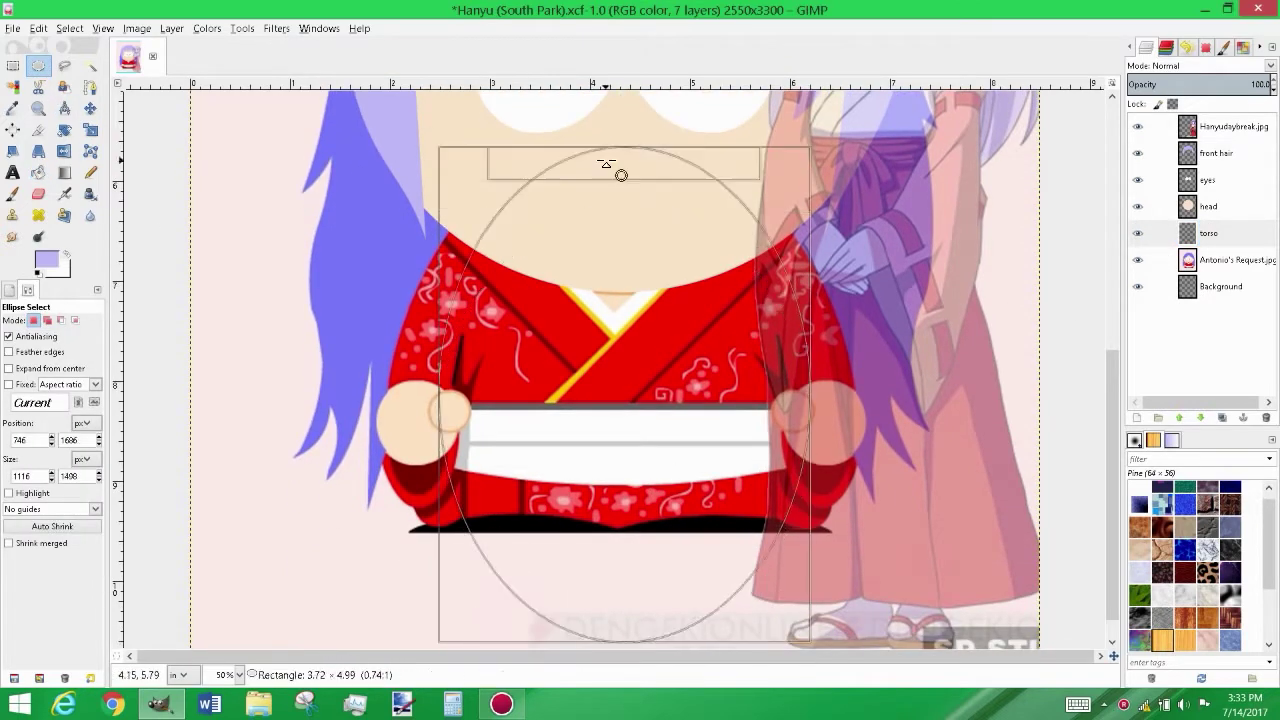
Stretch the ellipse's top and bottom edges to cover the whole kimono body
key("minus")
left_click_drag(606, 250, 607, 208)
key("plus")
left_click(1137, 126)
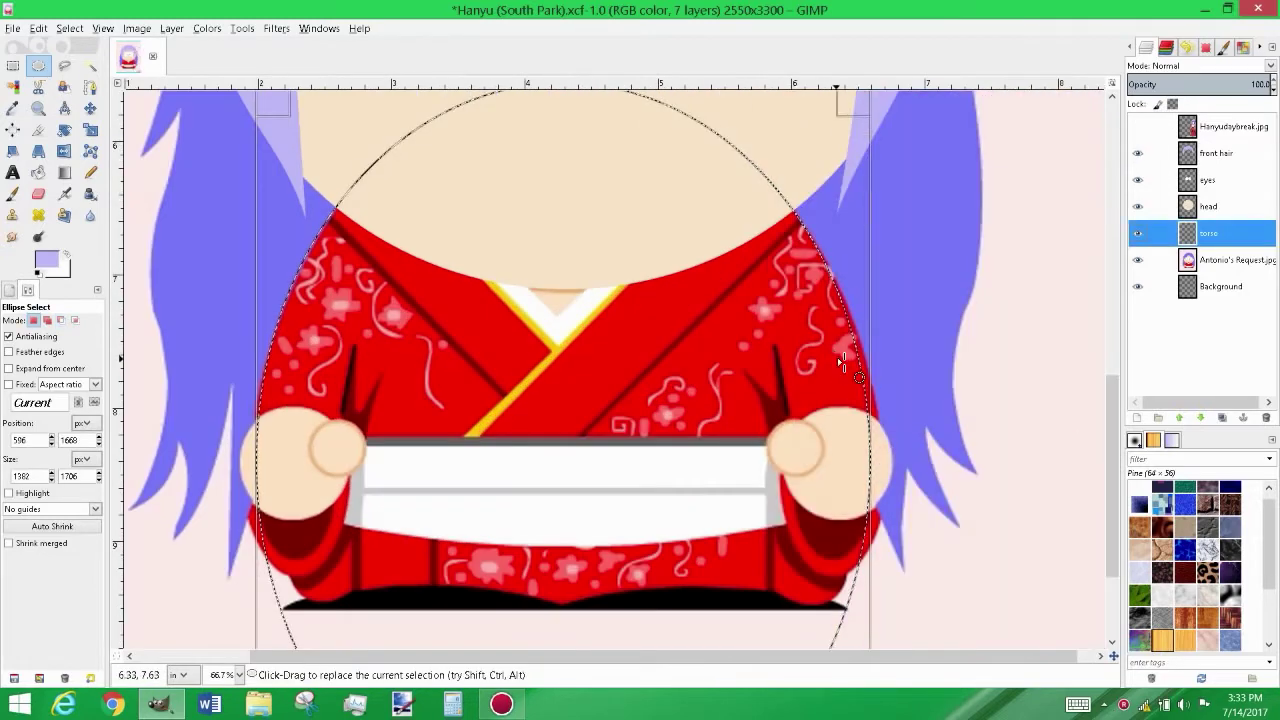
key("minus")
left_click_drag(631, 593, 631, 605)
key("plus")
key("minus")
left_click(1160, 127)
left_click(1137, 127)
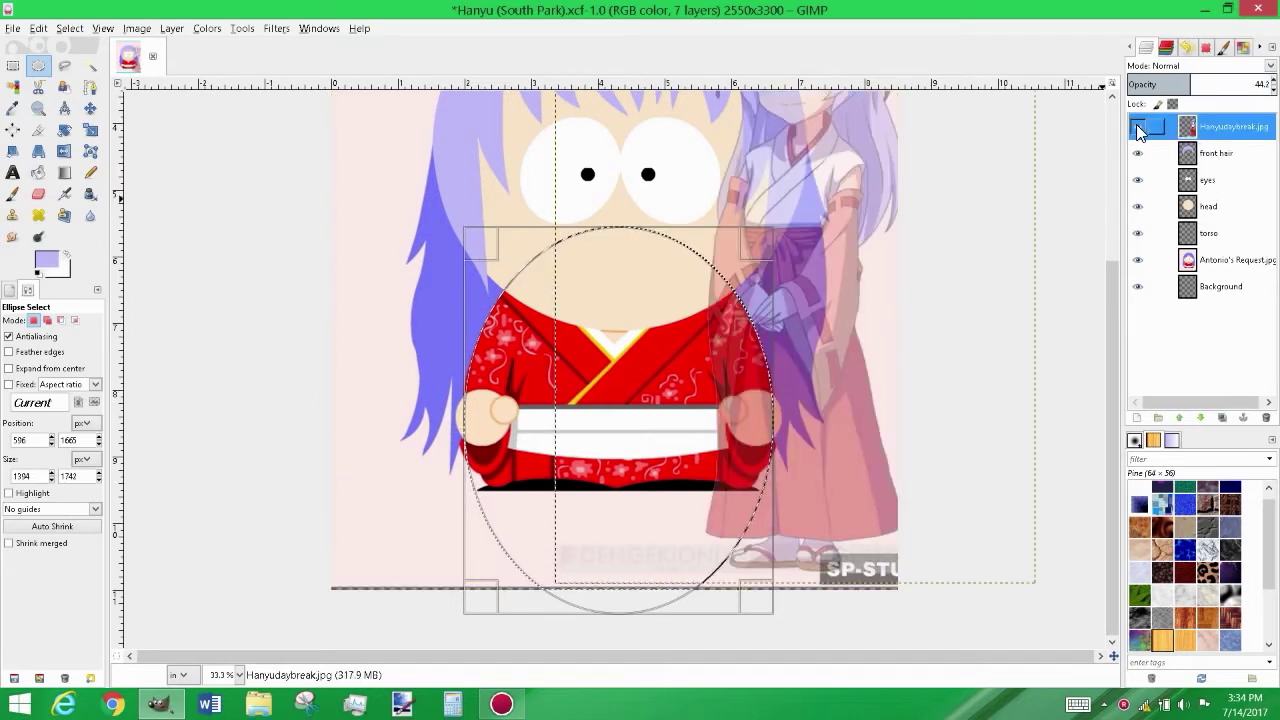
Fill the ellipse with white on the torso layer, then hide the torso layer
left_click(66, 253)
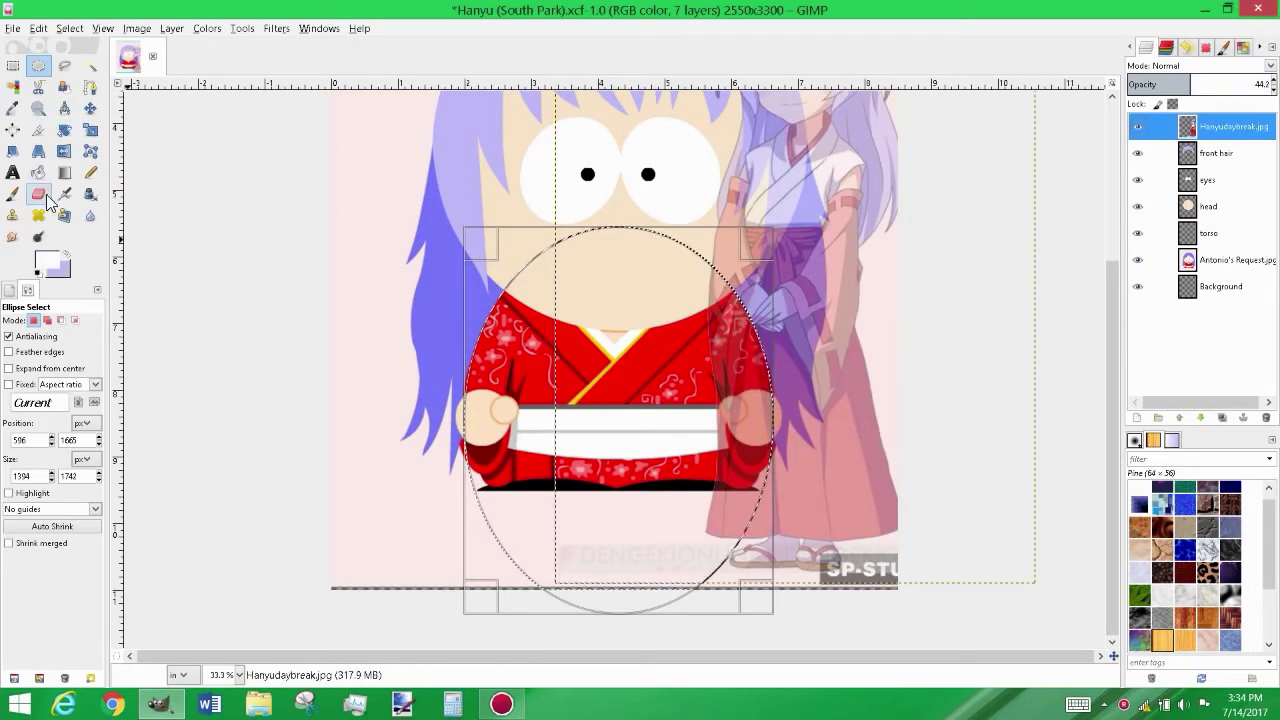
left_click(38, 172)
left_click(1208, 233)
left_click(587, 362)
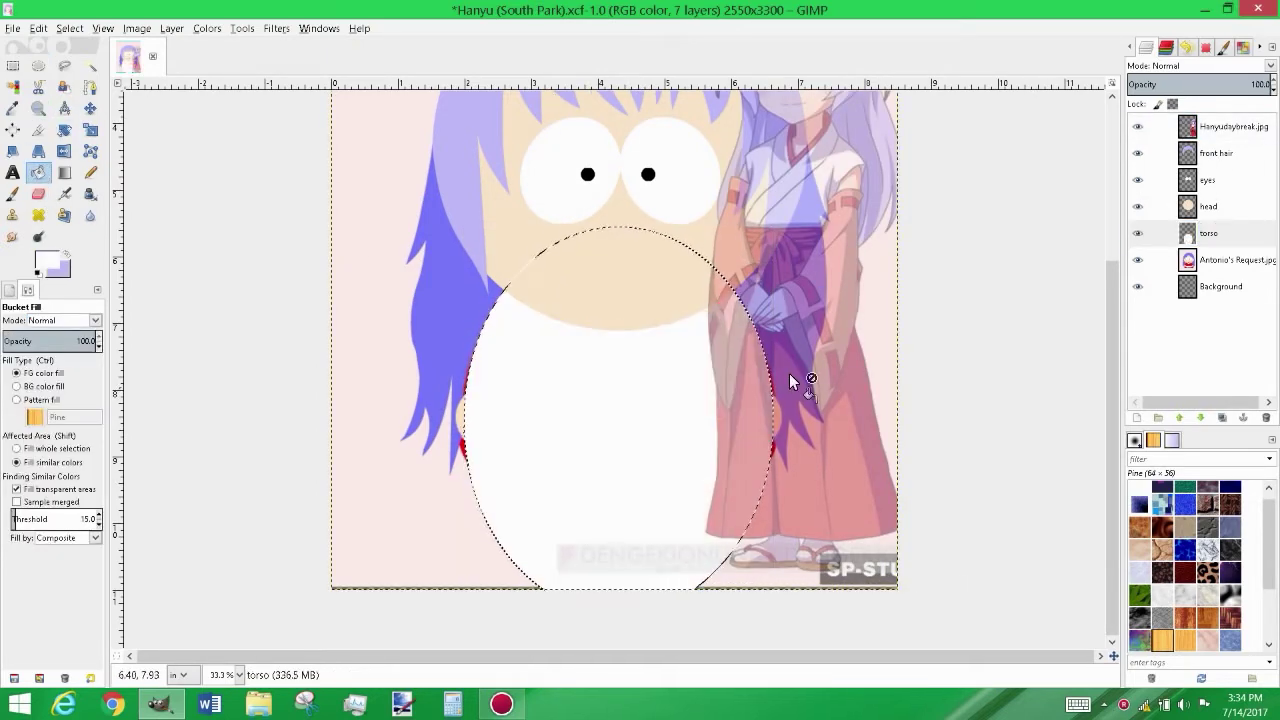
left_click(1138, 233)
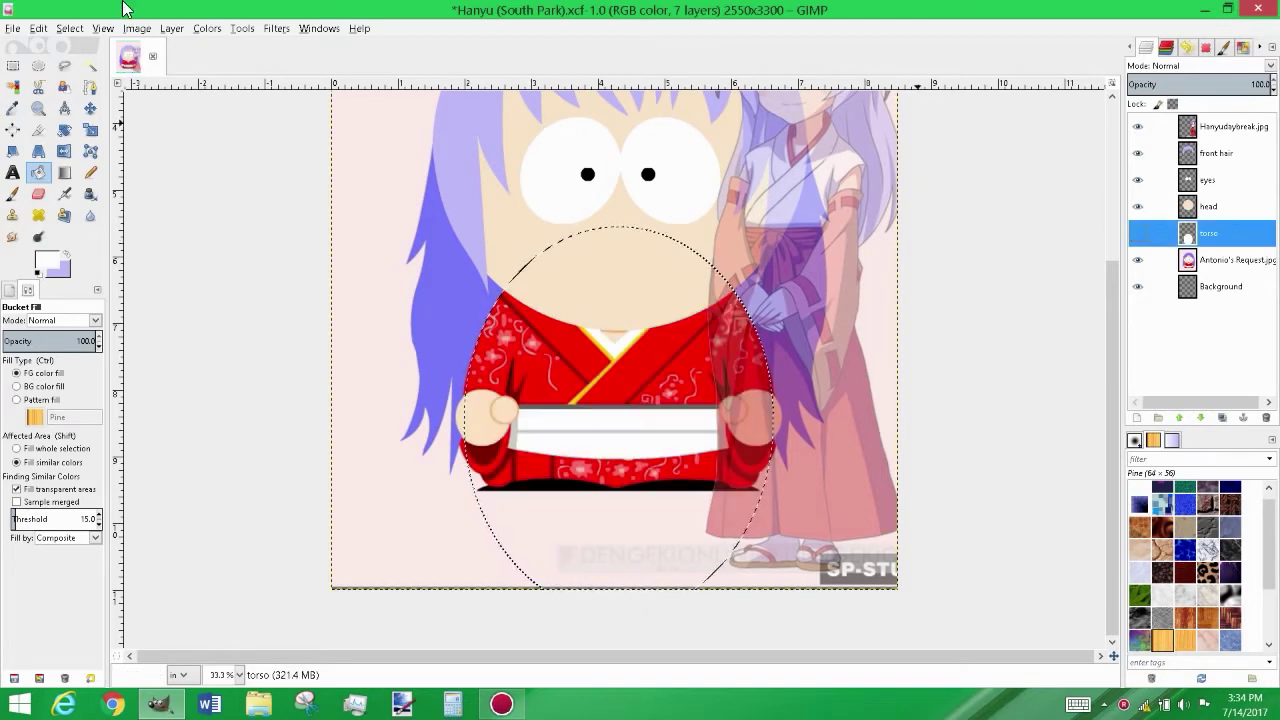
Draw a wide ellipse selection across the lower body and enlarge it outward
left_click(38, 65)
mouse_move(432, 203)
left_mouse_down()
mouse_move(820, 452)
mouse_move(870, 460)
left_mouse_up()
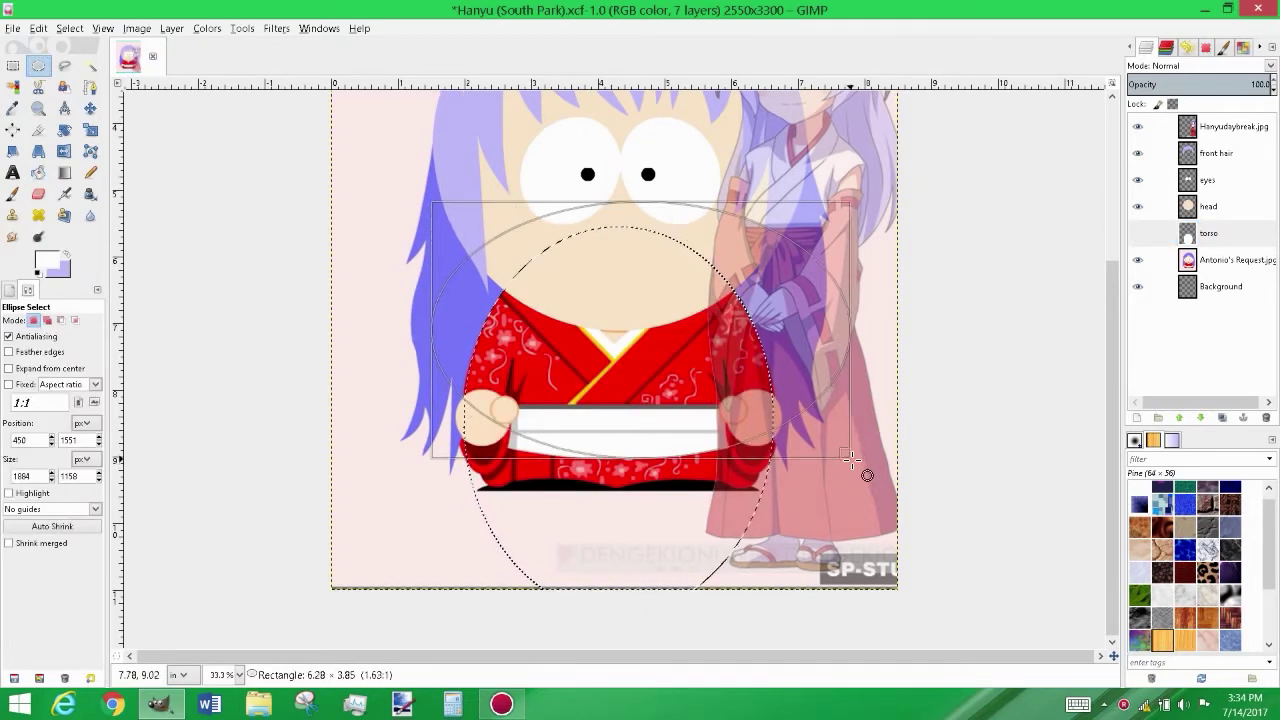
left_click_drag(440, 340, 360, 318)
left_click_drag(876, 330, 886, 330)
left_click_drag(610, 204, 610, 196)
left_click_drag(591, 448, 591, 443)
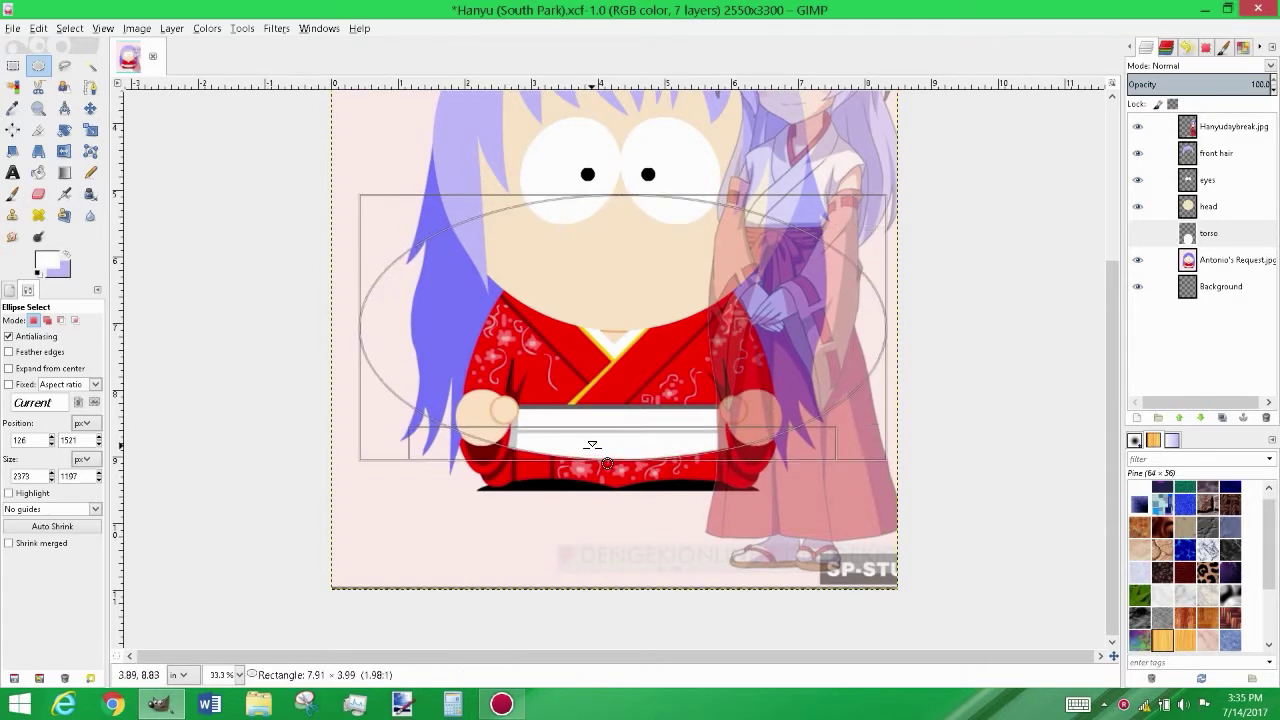
left_click_drag(417, 386, 407, 386)
Cut the elliptical area out of the torso layer with Edit > Cut
left_click(1137, 233)
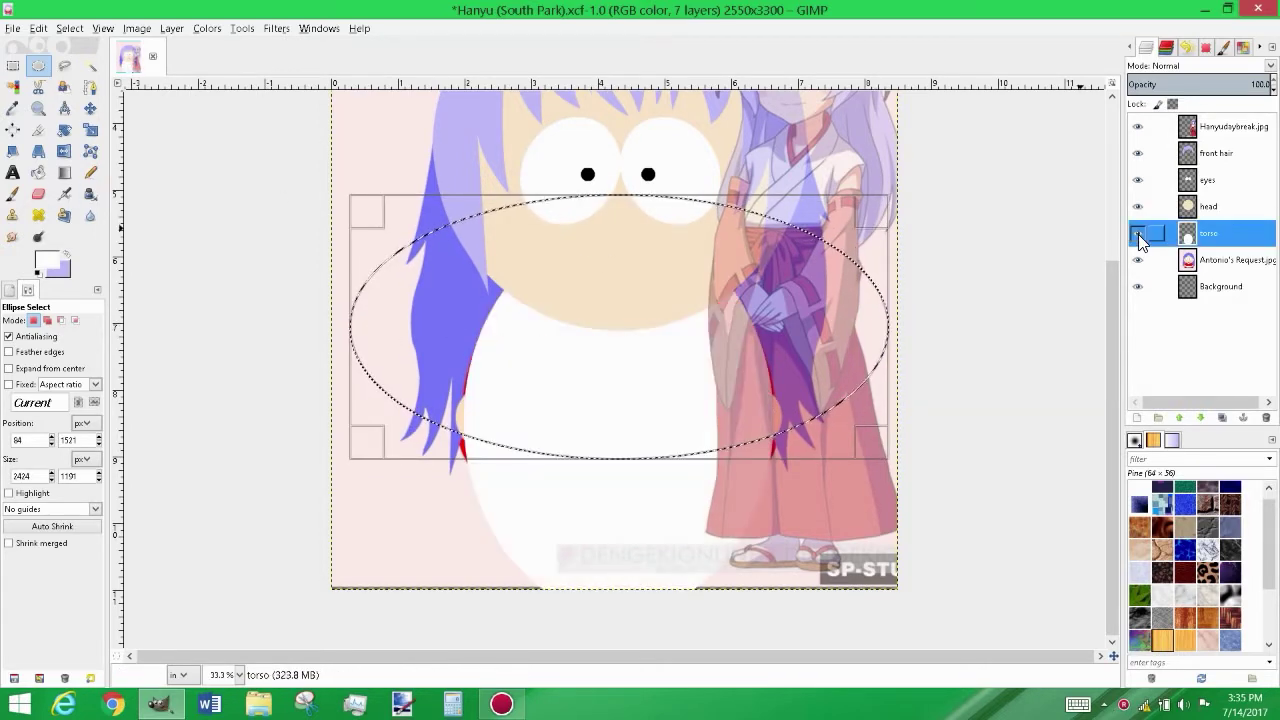
left_click_drag(651, 211, 651, 205)
left_click(1137, 233)
left_click(38, 28)
left_click(60, 92)
left_click(339, 265)
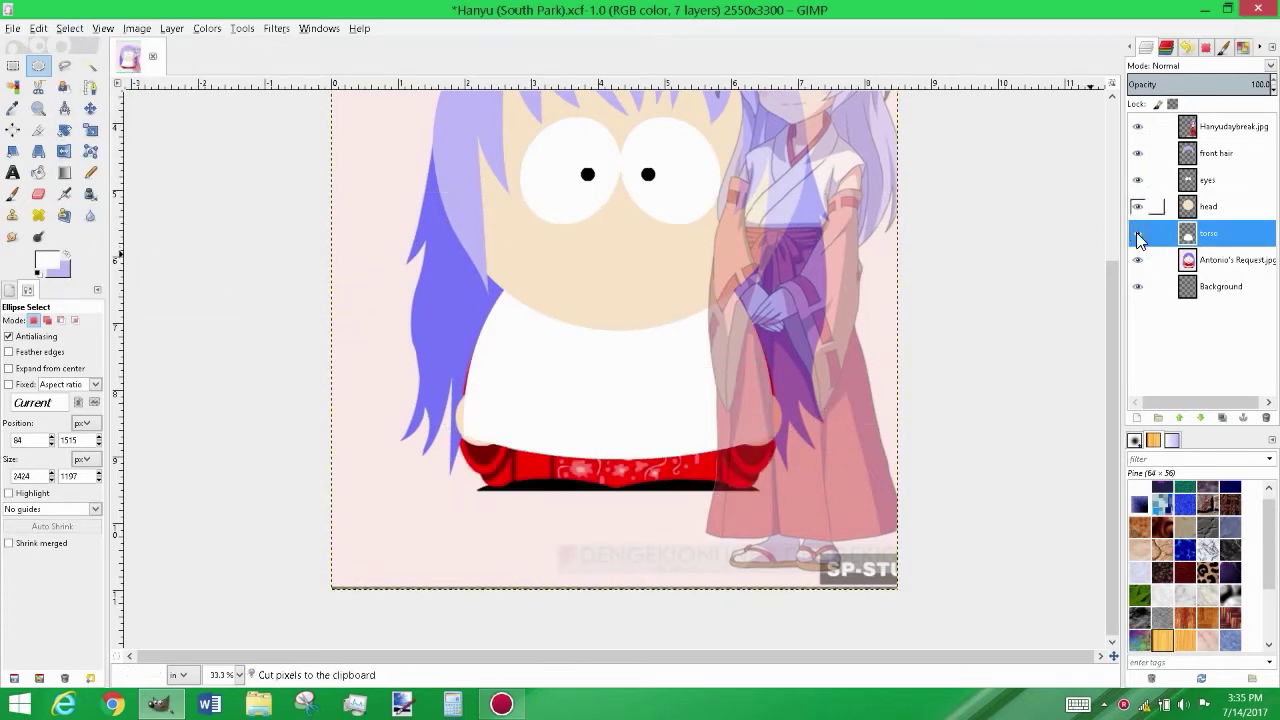
left_click(1230, 263)
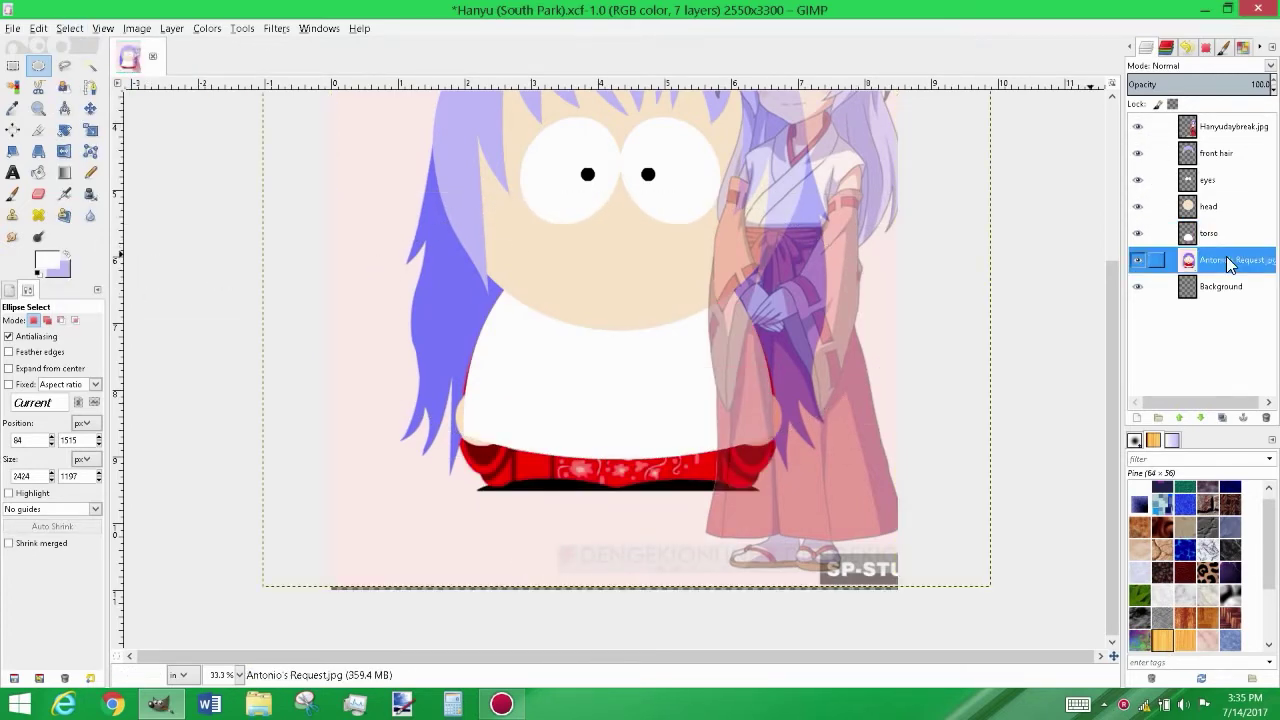
Add a 'dress' layer and sample the dress red from the reference image
key("ctrl+shift+n")
type("dress")
key("Return")
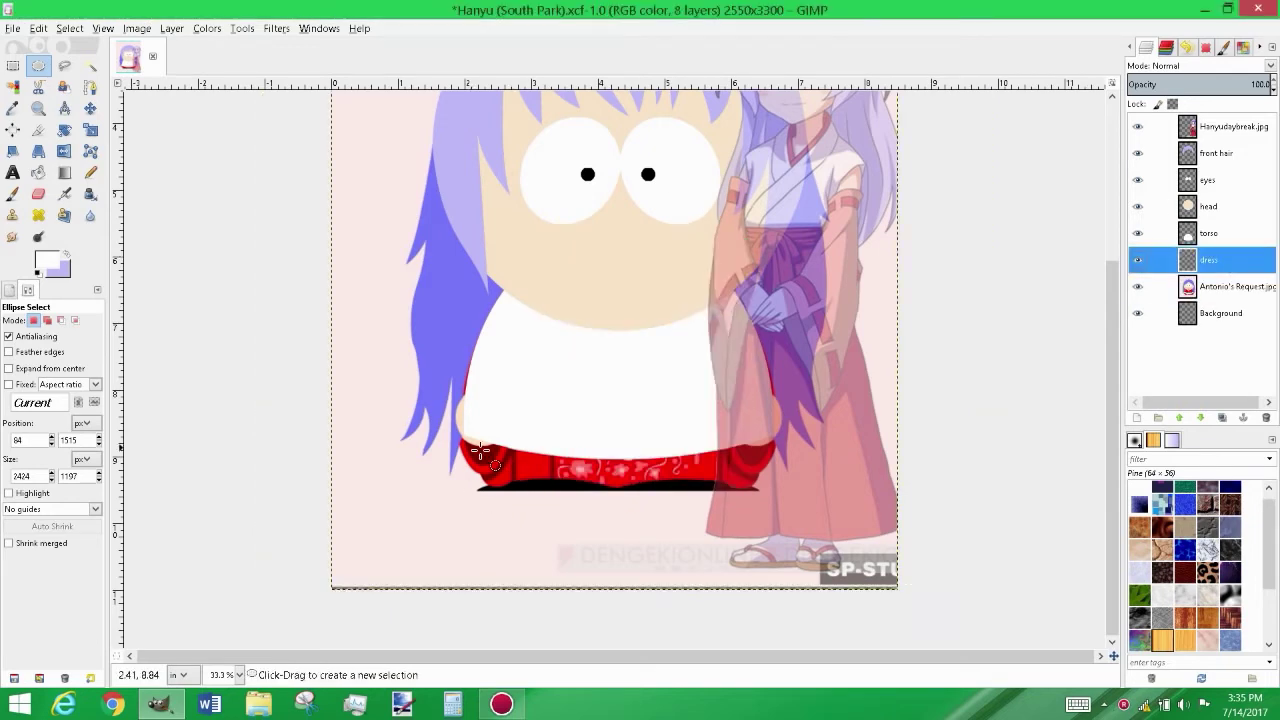
left_click(1237, 128)
left_click(1271, 84)
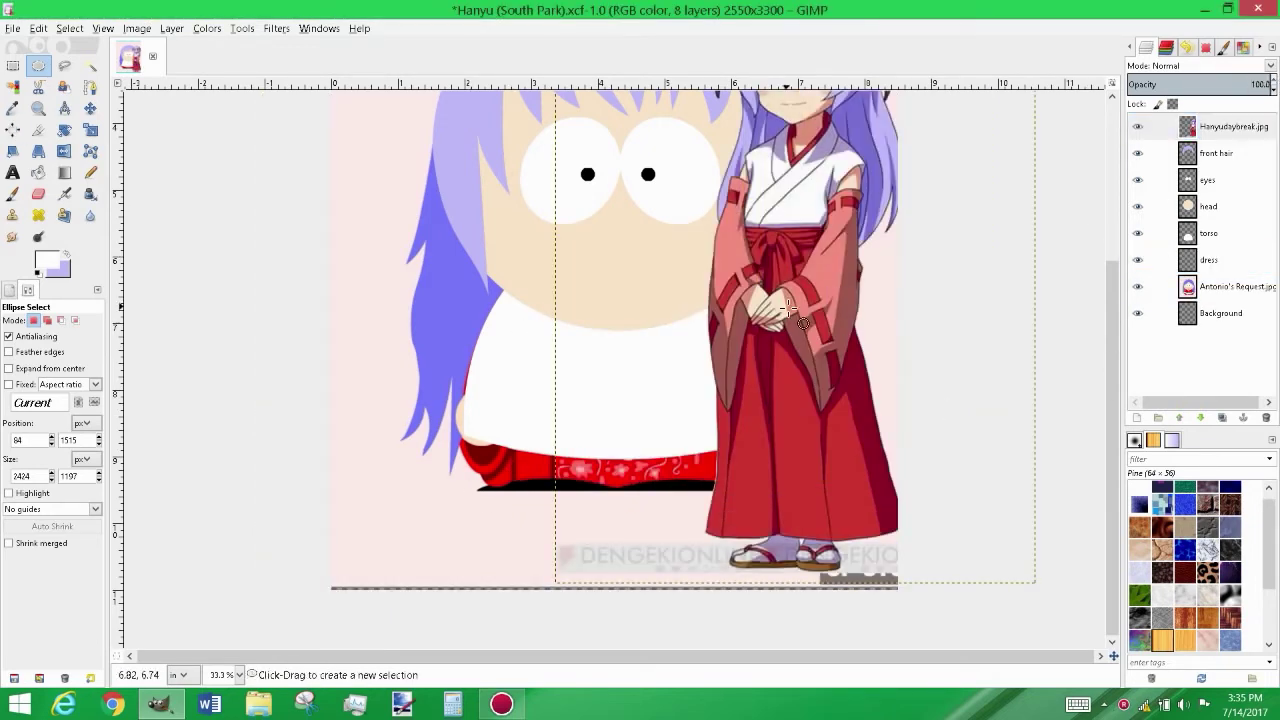
key("o")
left_click(805, 433)
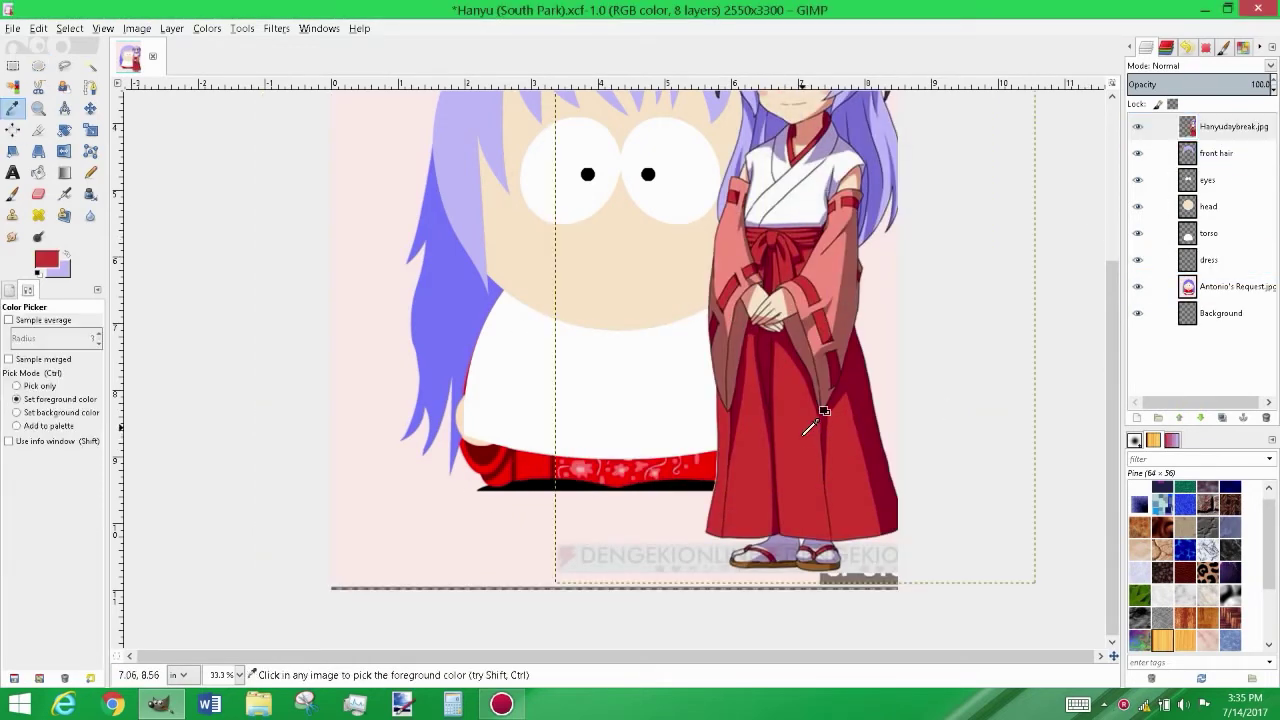
left_click(1210, 262)
Hide the Hanyudaybreak.jpg reference and make the dress layer active for path drawing
left_click(90, 86)
scroll(529, 500, "up", 1)
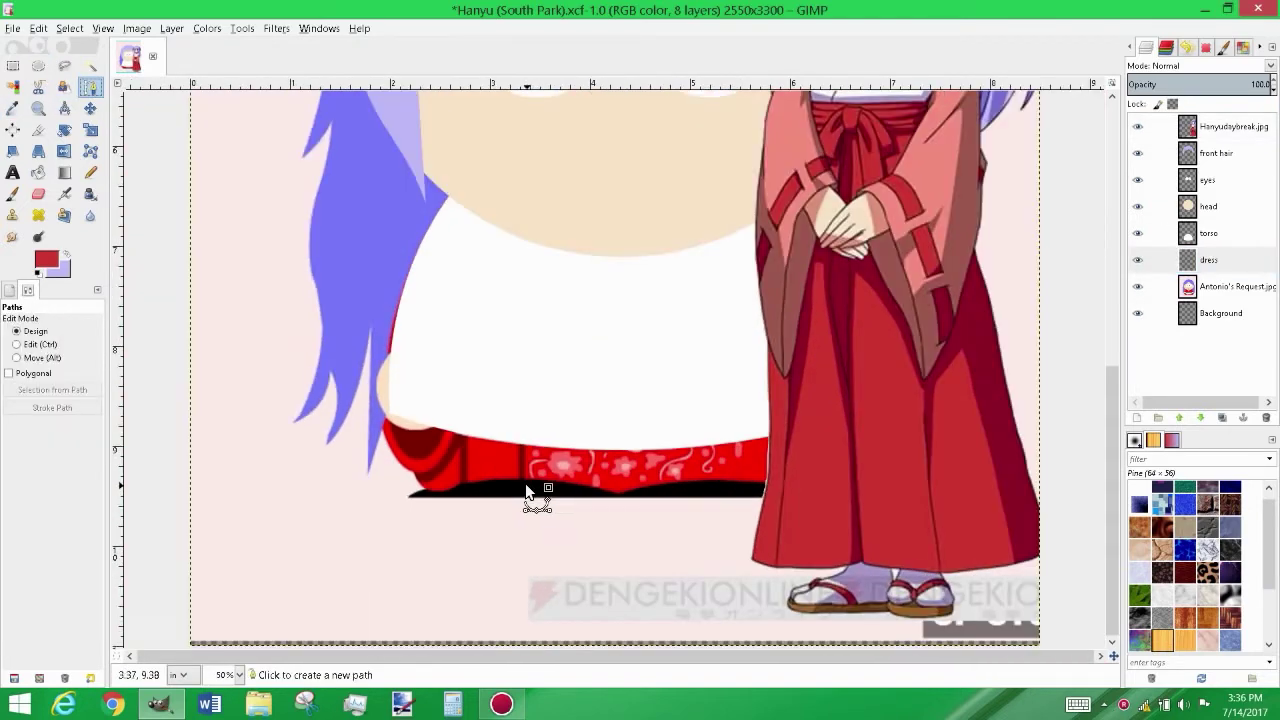
left_click(1230, 127)
left_click(1183, 84)
left_click_drag(1183, 84, 1262, 84)
left_click(1137, 127)
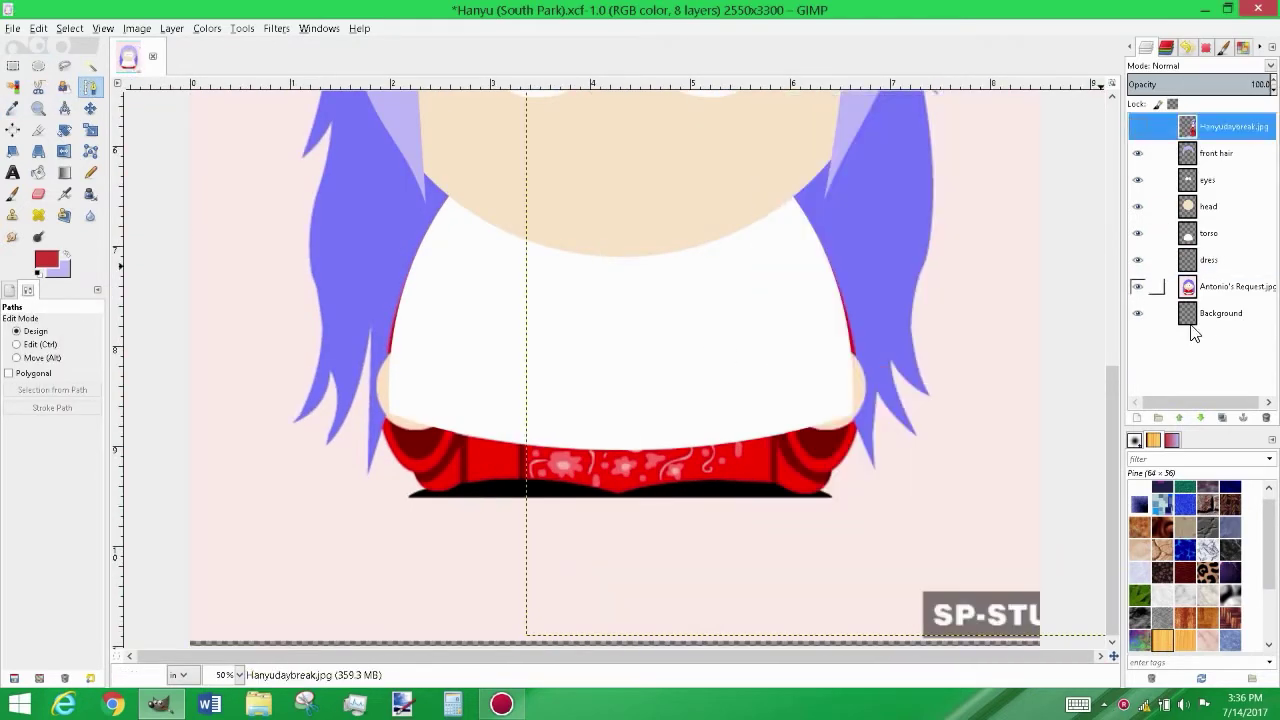
left_click(1210, 260)
Trace a closed skirt outline path with a curved bottom and outward-bent left side
left_click(416, 414)
left_click(431, 492)
left_click_drag(814, 493, 814, 406)
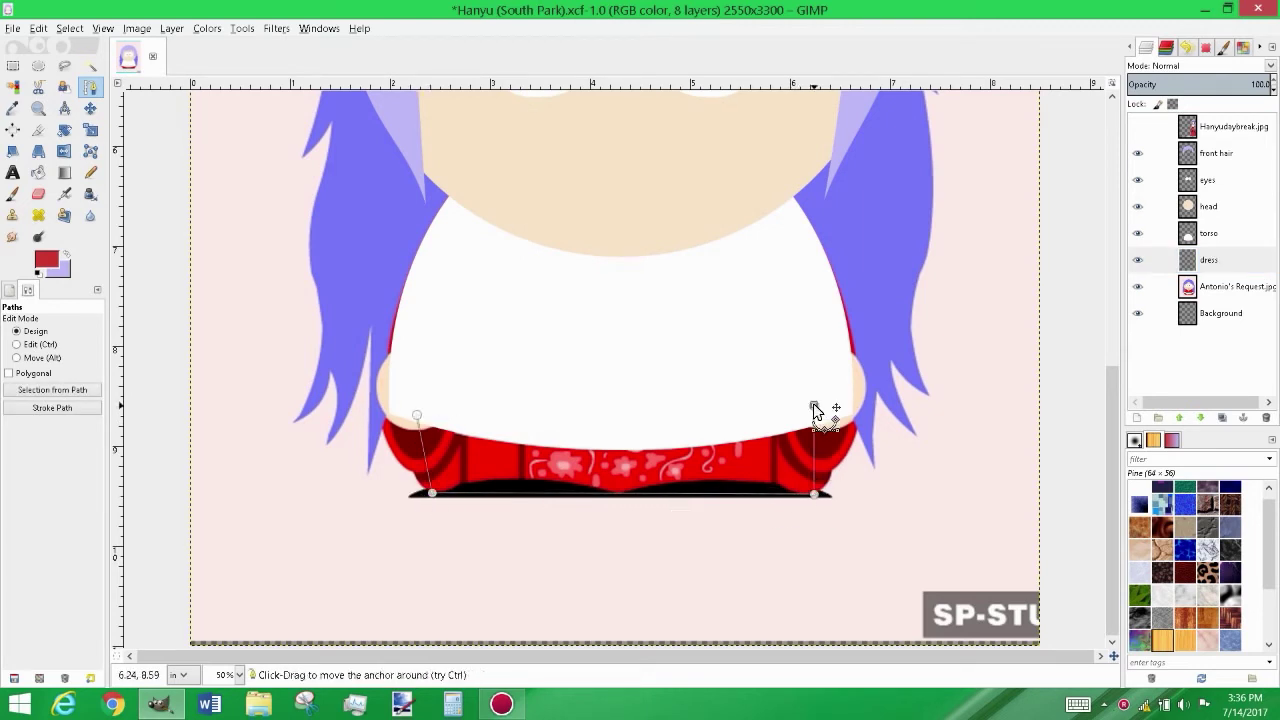
left_click(425, 410, "ctrl")
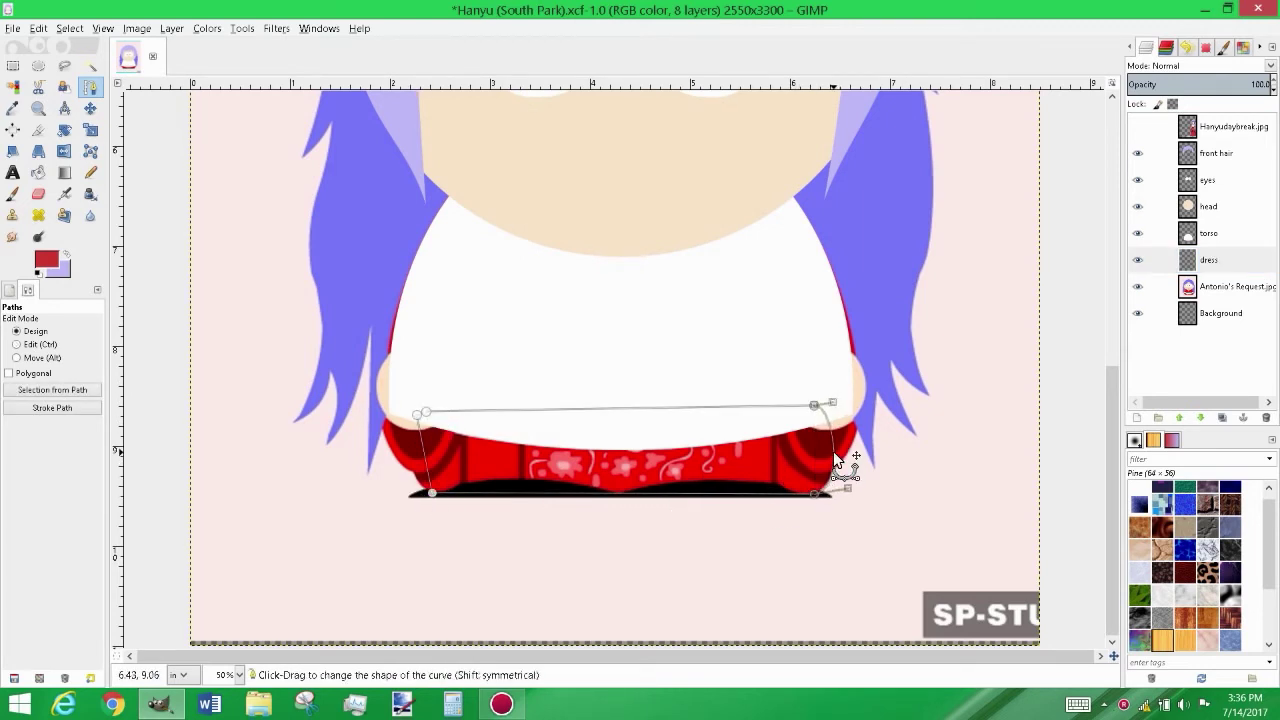
left_click_drag(423, 445, 380, 443)
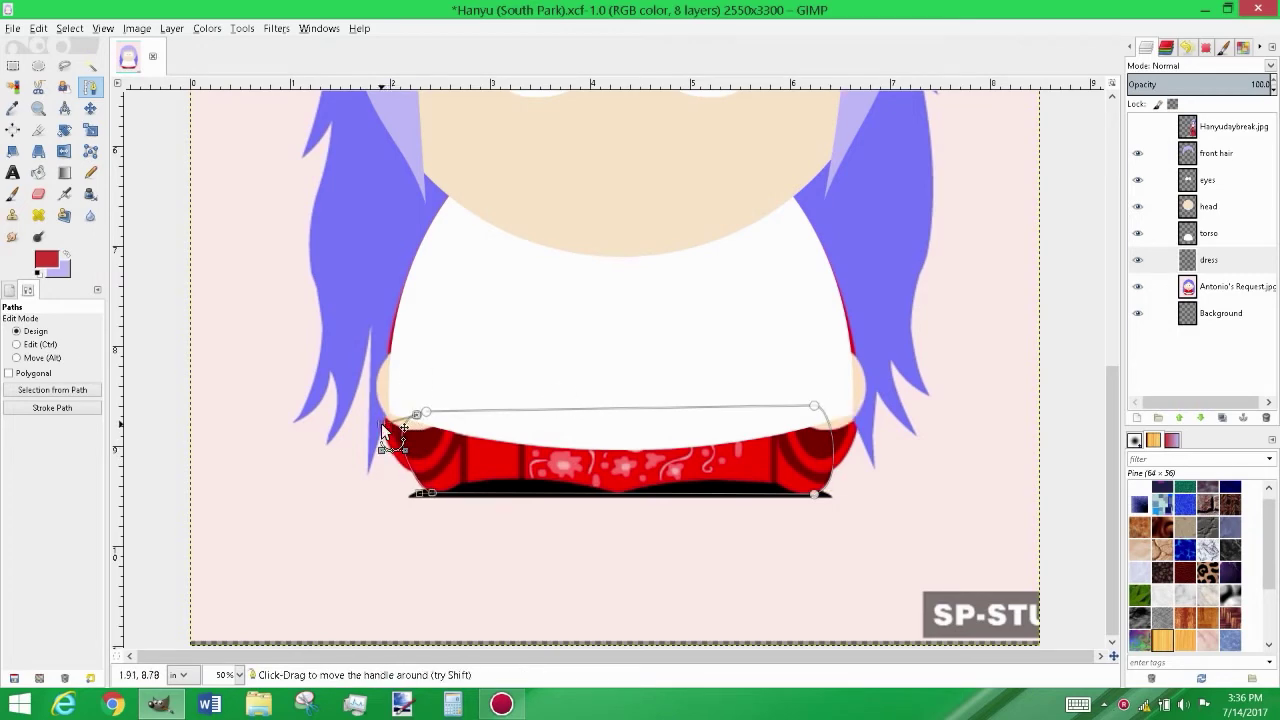
scroll(407, 495, "up", 1, "ctrl")
scroll(407, 495, "up", 1, "ctrl")
scroll(365, 371, "down", 2)
Convert the skirt path to a selection and fill it with the sampled red
right_click(600, 410)
key("shift+v")
key("shift+b")
left_click(479, 397)
scroll(612, 377, "down", 1)
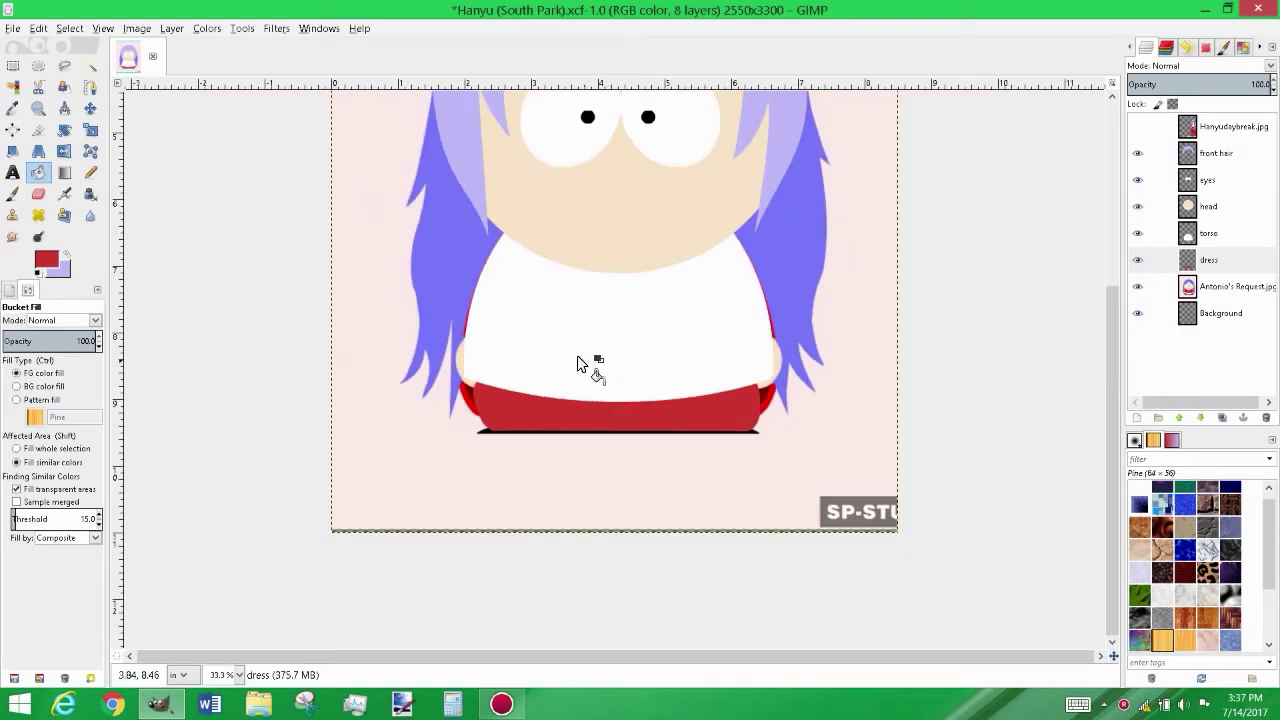
left_click(1197, 236)
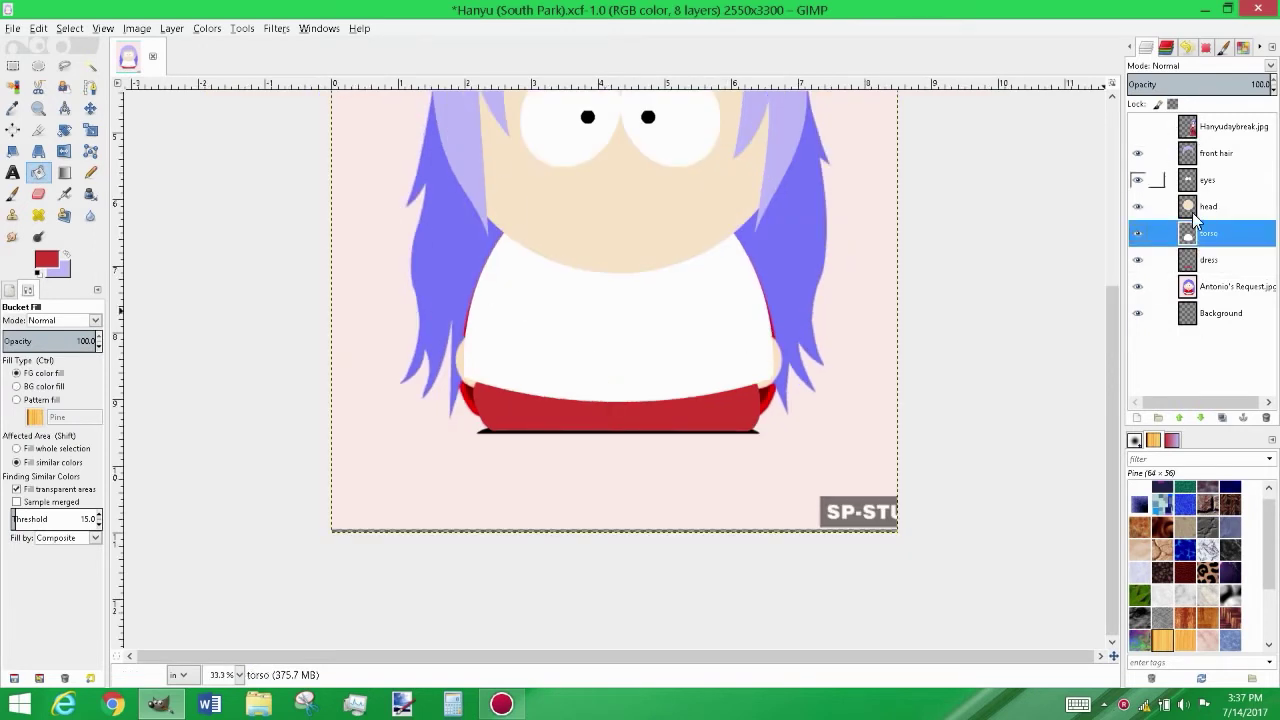
Hide torso and dress, add a 'hand' layer, and sample the skin tone
left_click_drag(1137, 233, 1137, 260)
key("ctrl+shift+n")
type("hand")
key("Return")
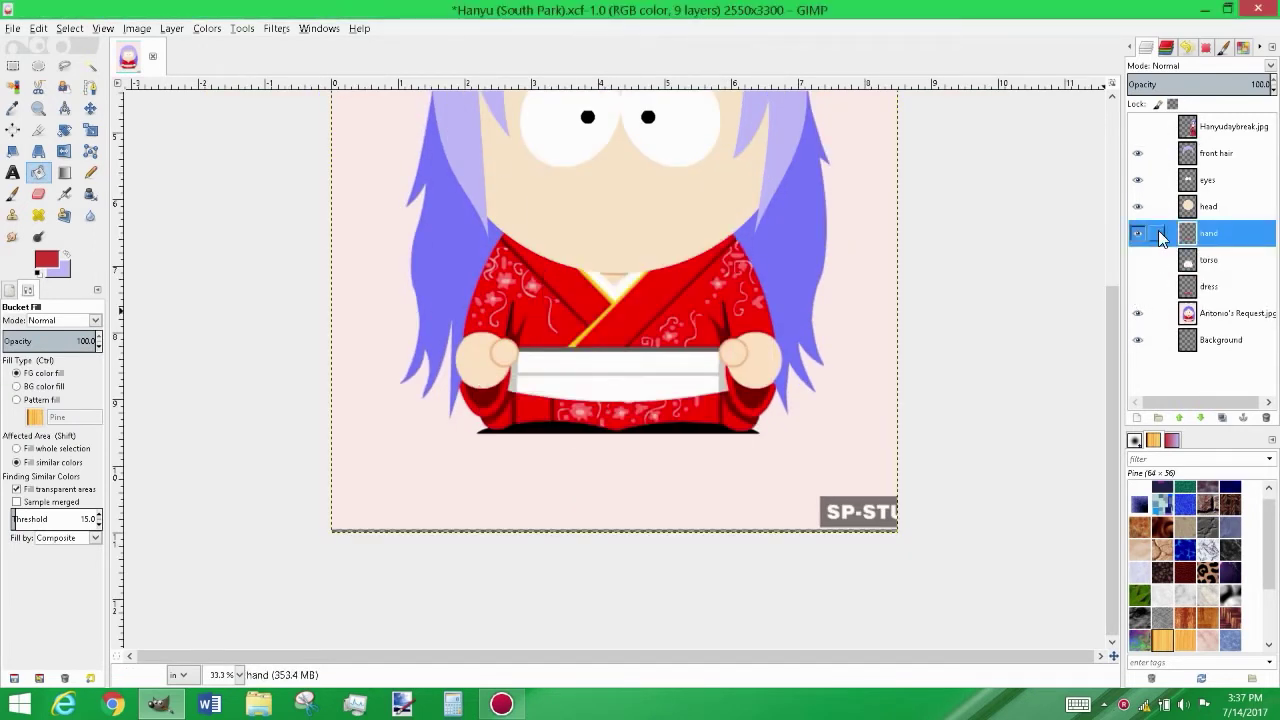
key("o")
left_click(677, 186)
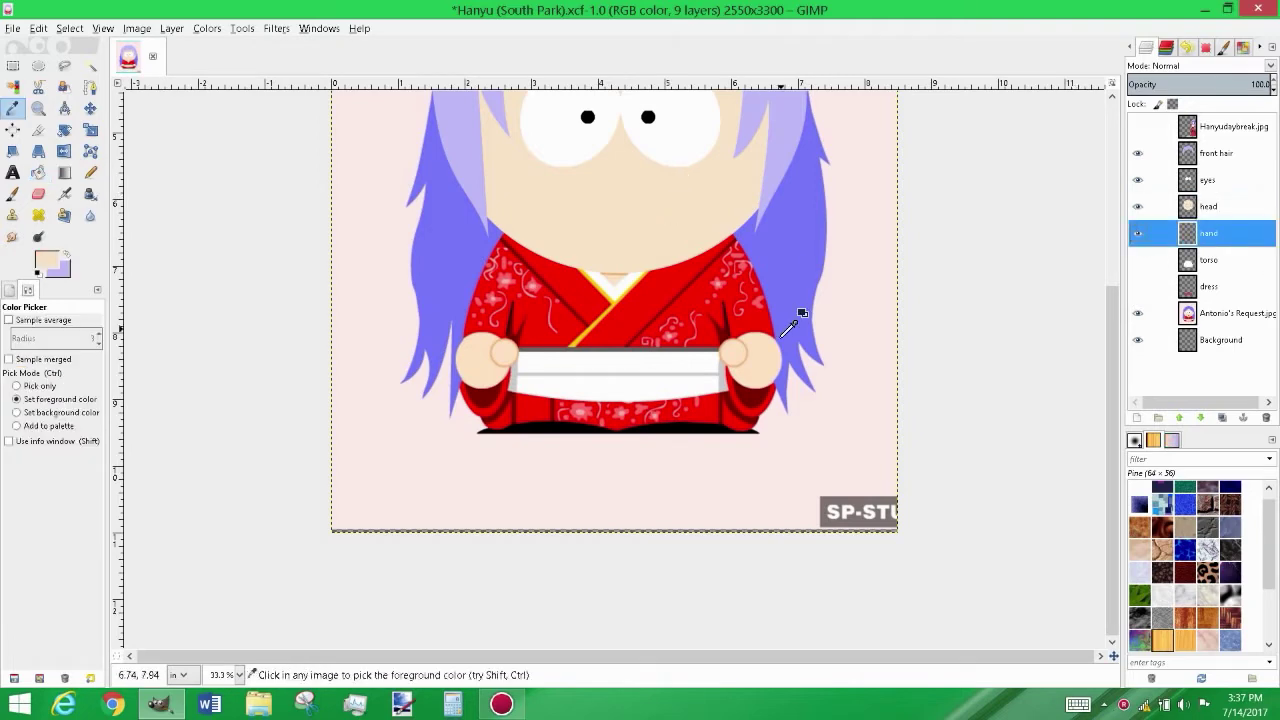
Draw an ellipse selection fitted around the right hand
key("e")
key("1")
left_click_drag(826, 380, 837, 337)
left_click_drag(777, 371, 903, 392)
left_click_drag(766, 371, 764, 371)
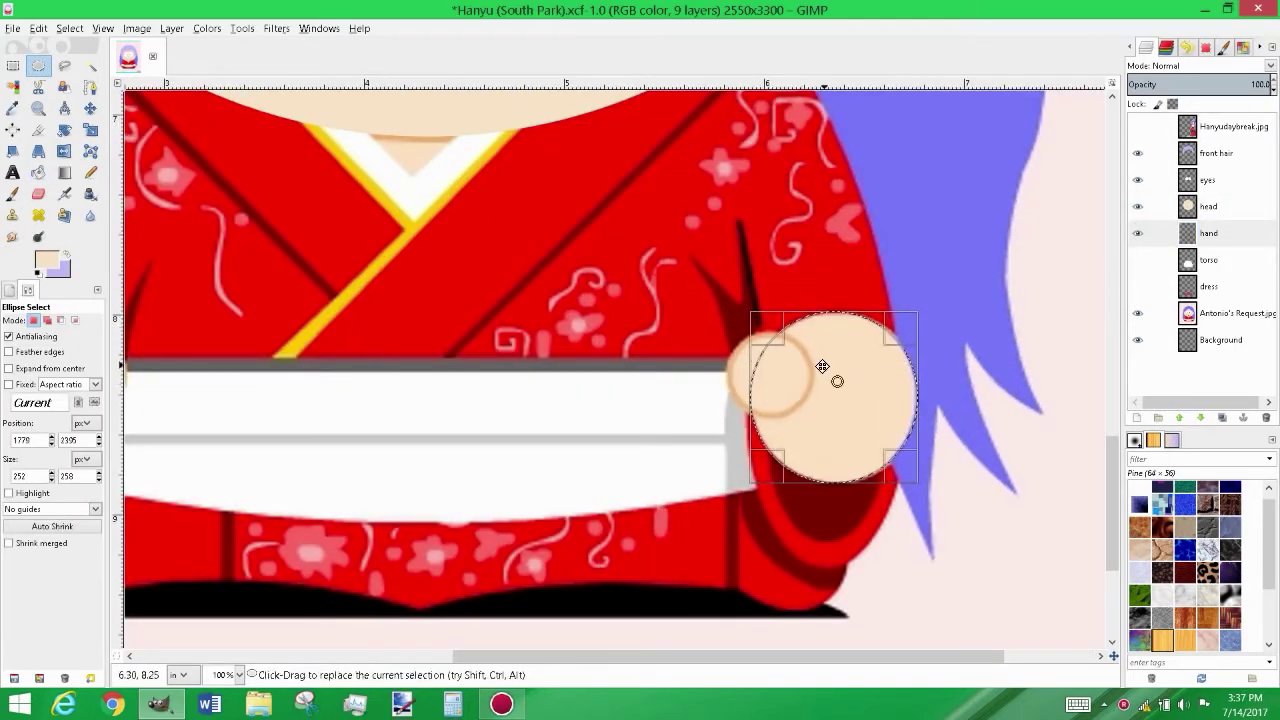
left_click_drag(910, 378, 912, 378)
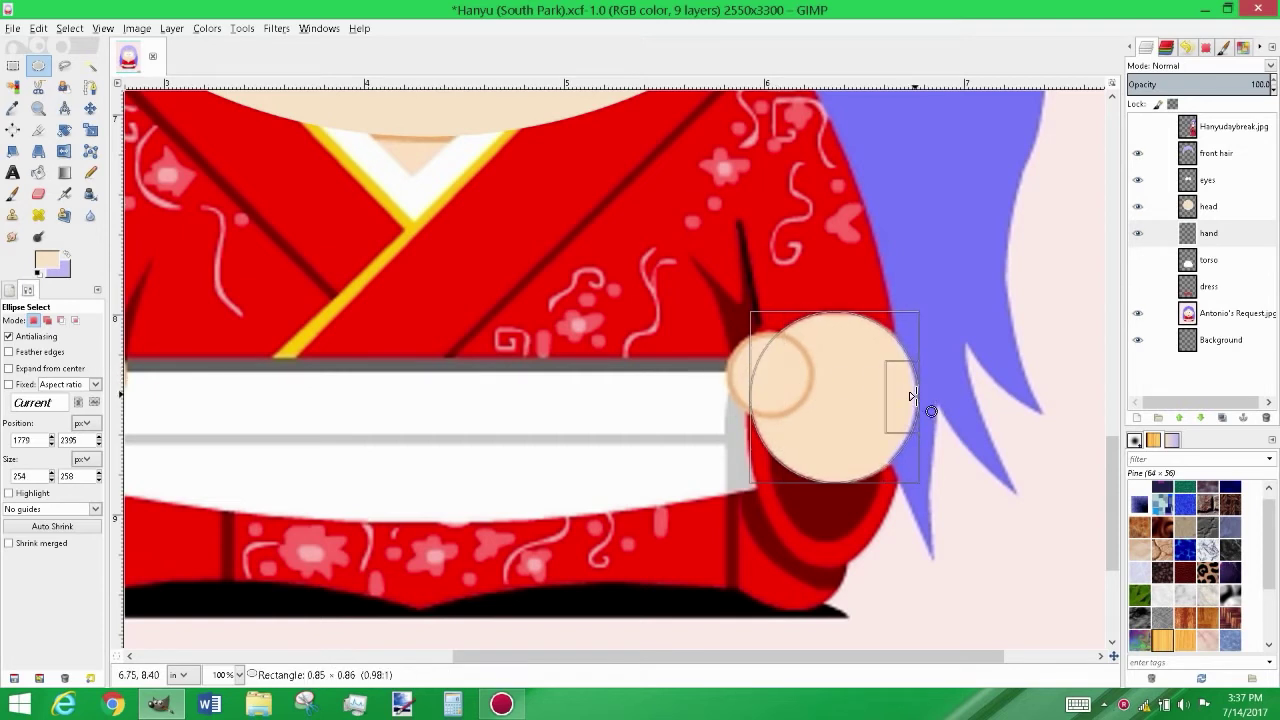
Reshape the ellipse into a small circle over the hand's knuckle
key("shift+b")
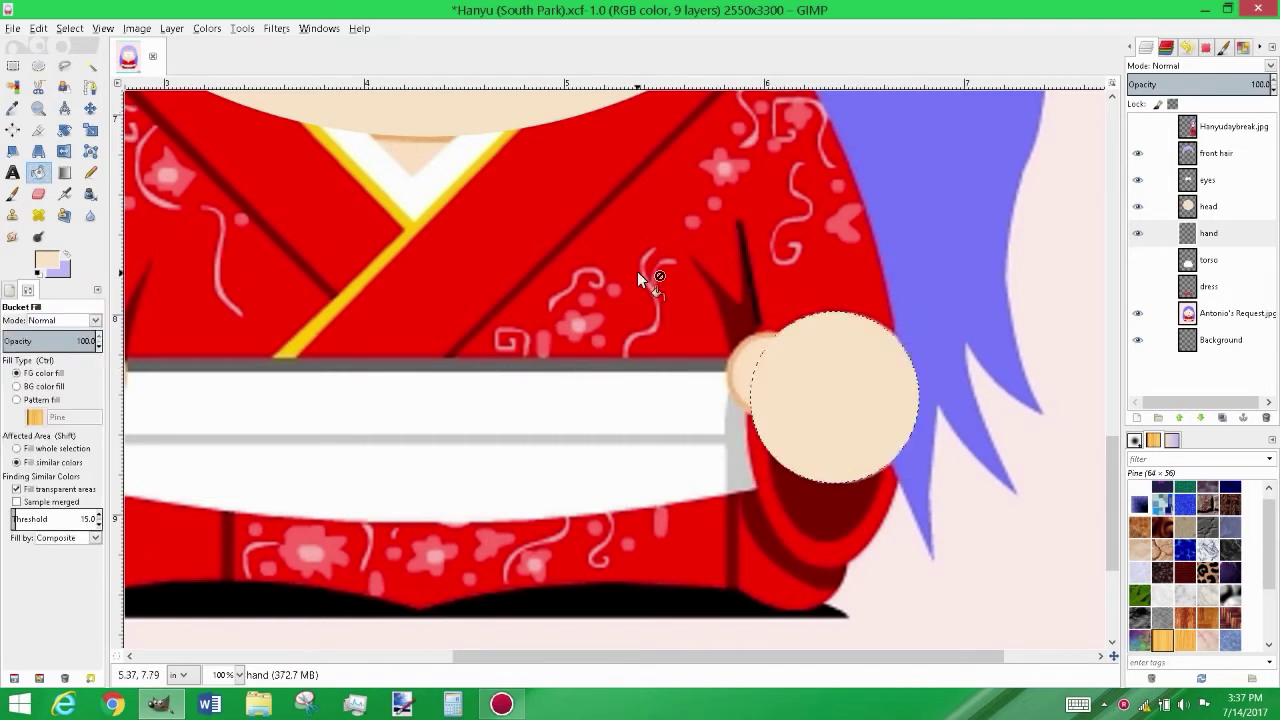
left_click(40, 65)
left_click(1137, 233)
left_click_drag(905, 470, 816, 414)
left_click_drag(780, 348, 766, 380)
key("2")
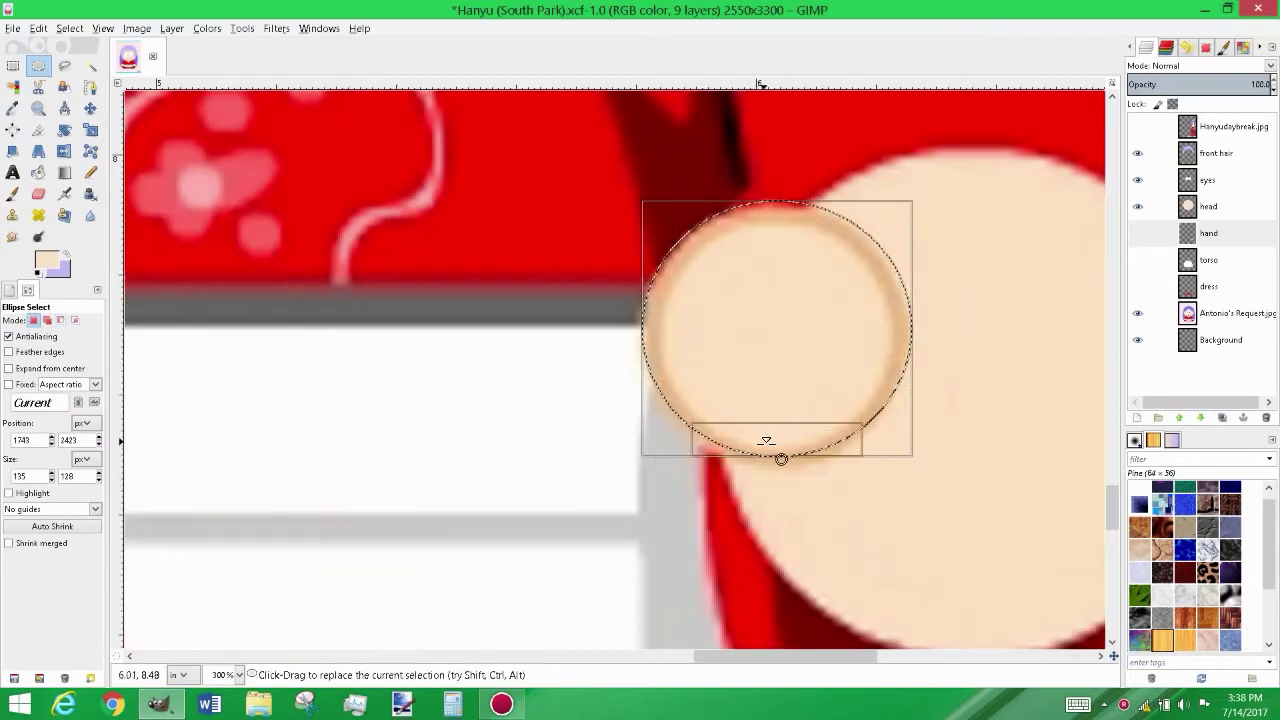
left_click_drag(771, 457, 773, 469)
left_click_drag(909, 357, 906, 357)
left_click_drag(766, 237, 760, 234)
left_click_drag(774, 466, 777, 469)
Sample the darker tan from the reference and fill the circle with it
key("o")
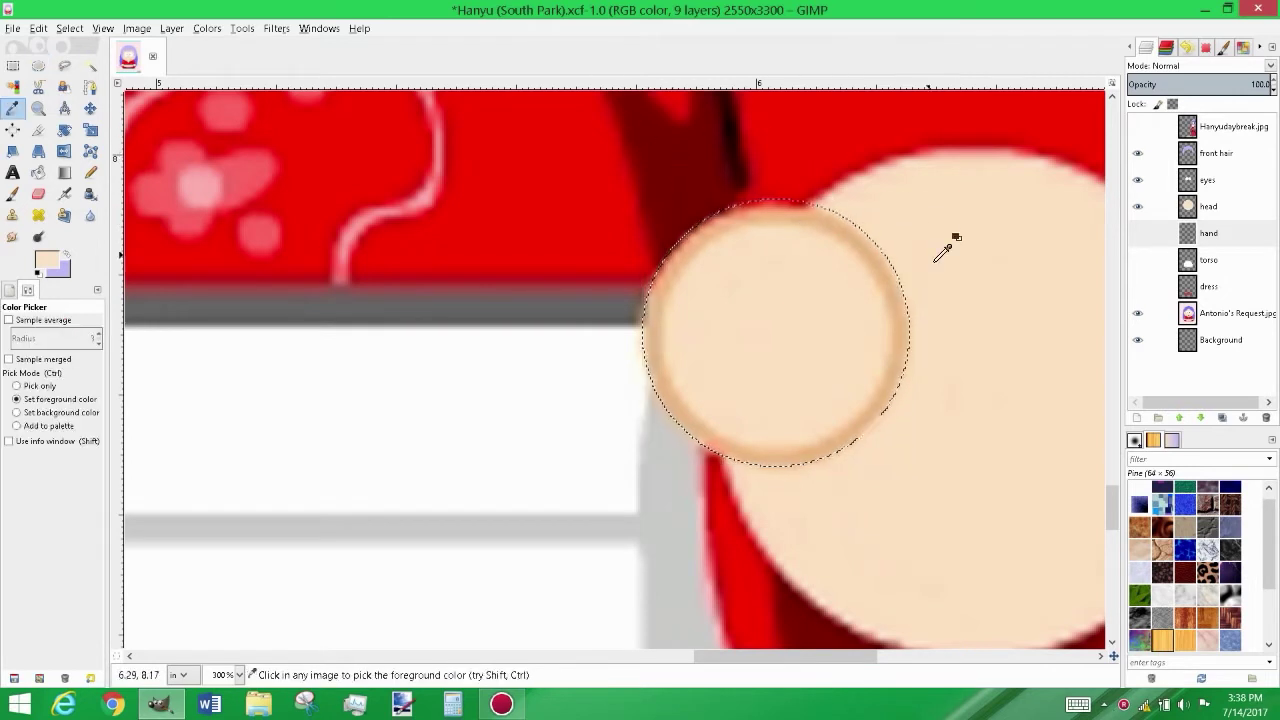
left_click(1207, 314)
left_click(857, 223)
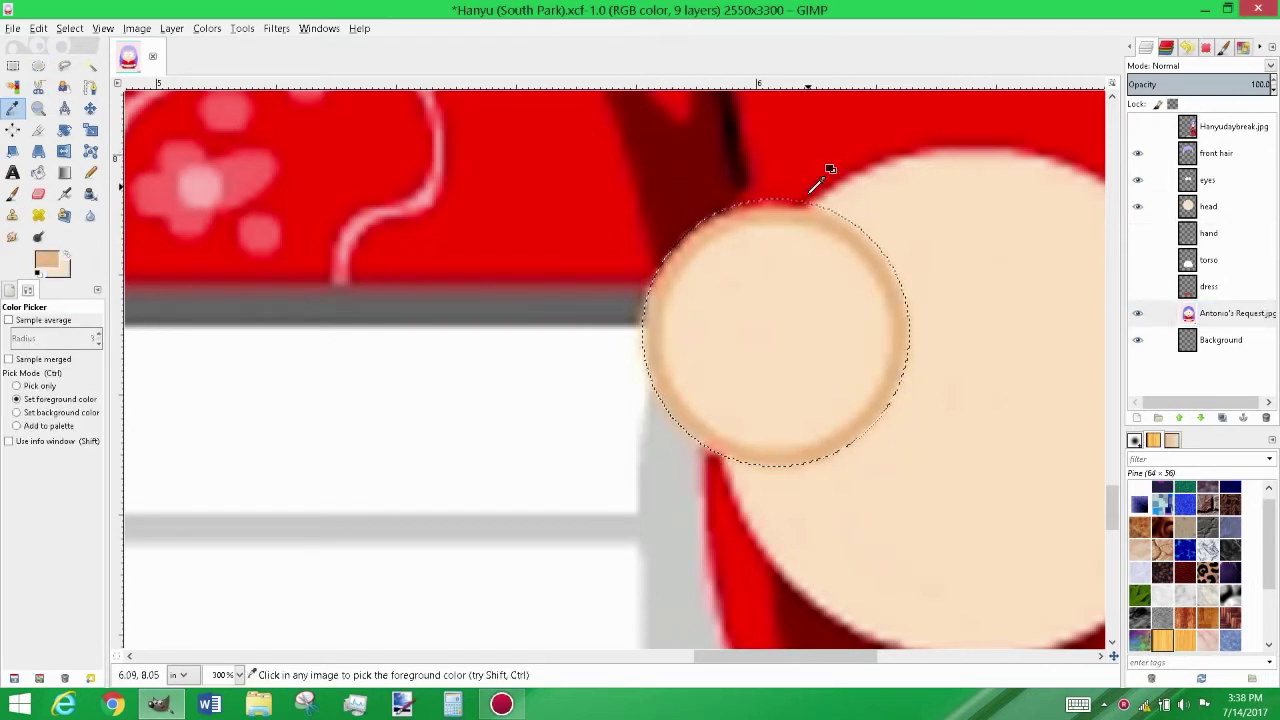
left_click(1209, 233)
left_click(1137, 233)
key("shift+b")
left_click(731, 265)
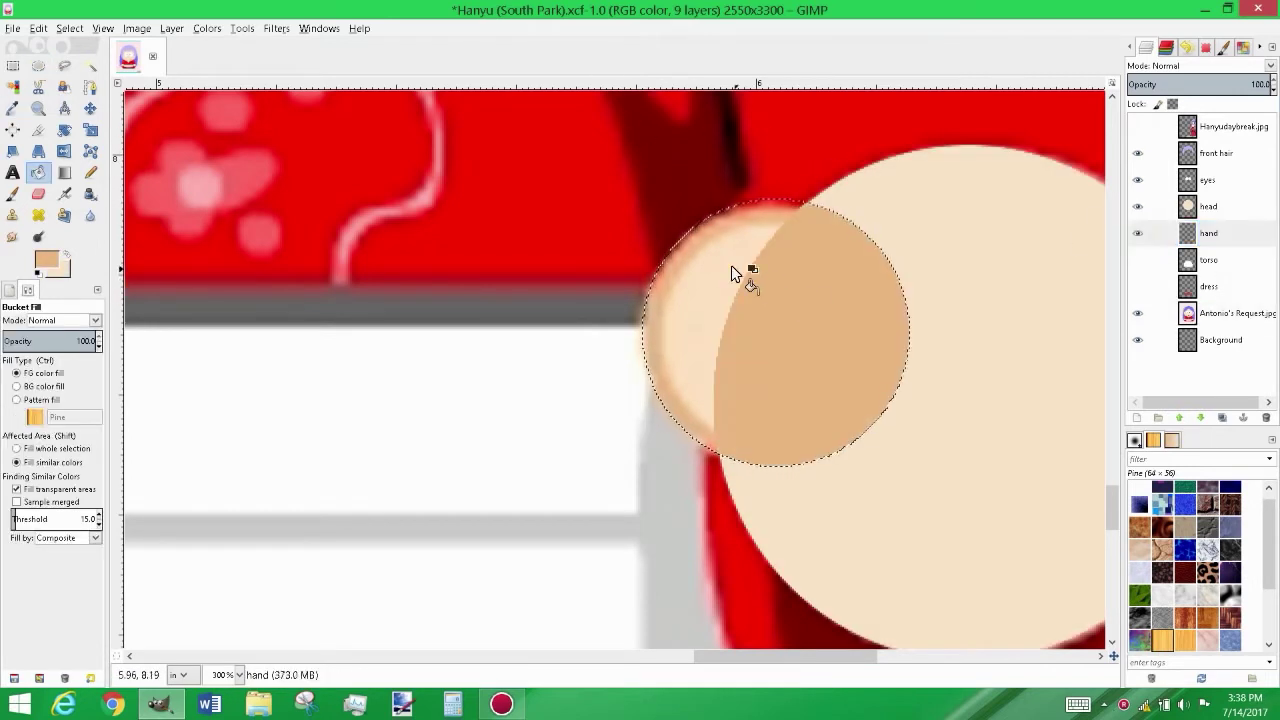
left_click(691, 253)
key("e")
left_click(829, 354)
key("ctrl+z")
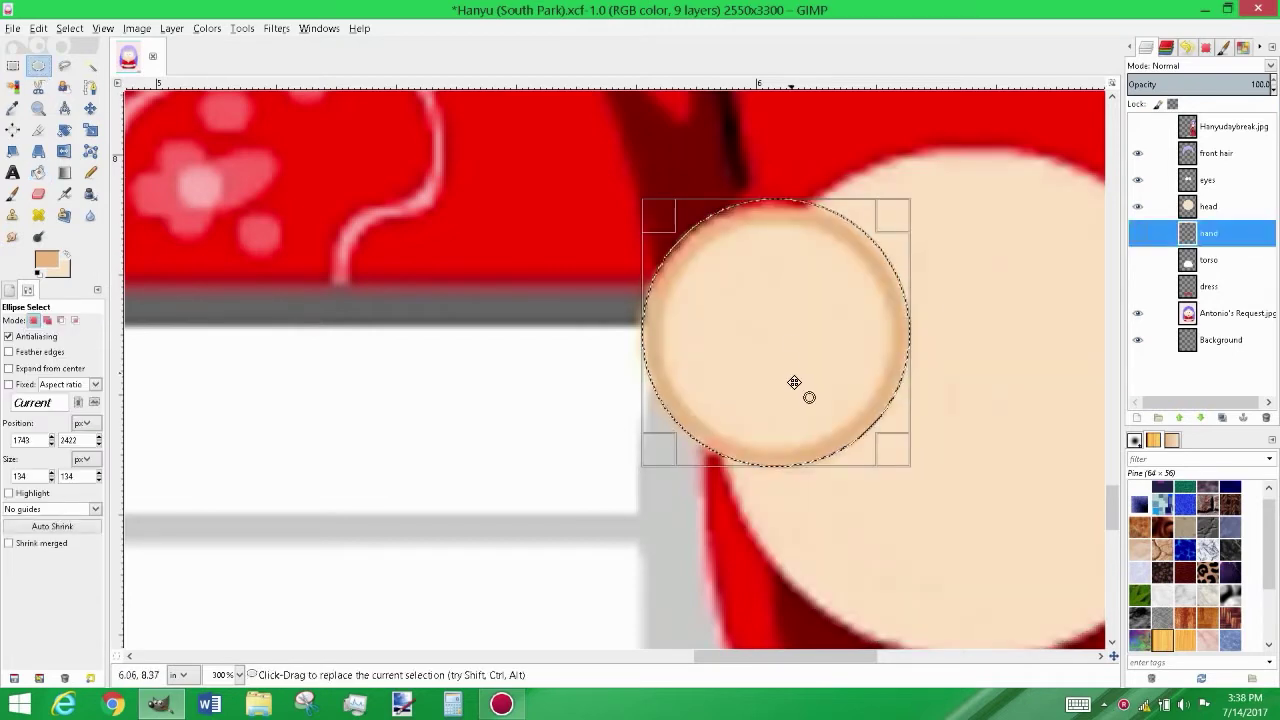
Shrink the ellipse inside the tan circle and fill it light peach
left_click(1137, 233)
left_click_drag(800, 238, 800, 251)
left_click_drag(680, 357, 697, 357)
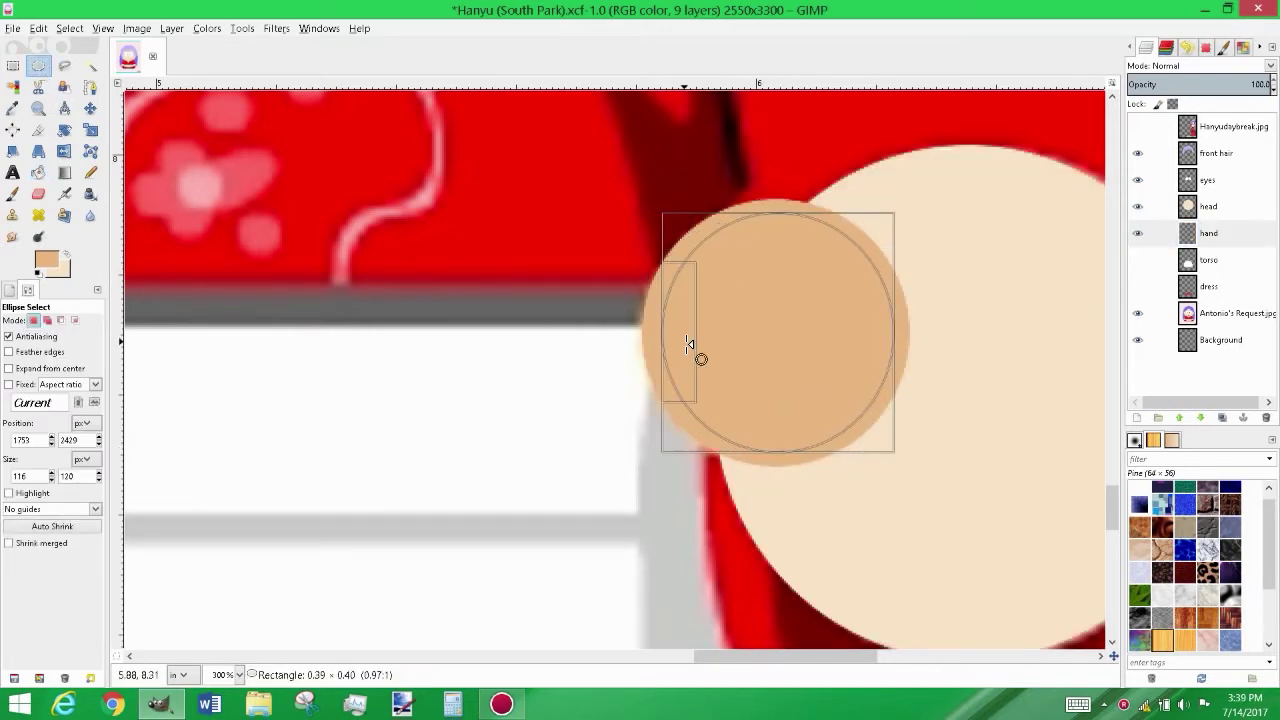
key("shift+b")
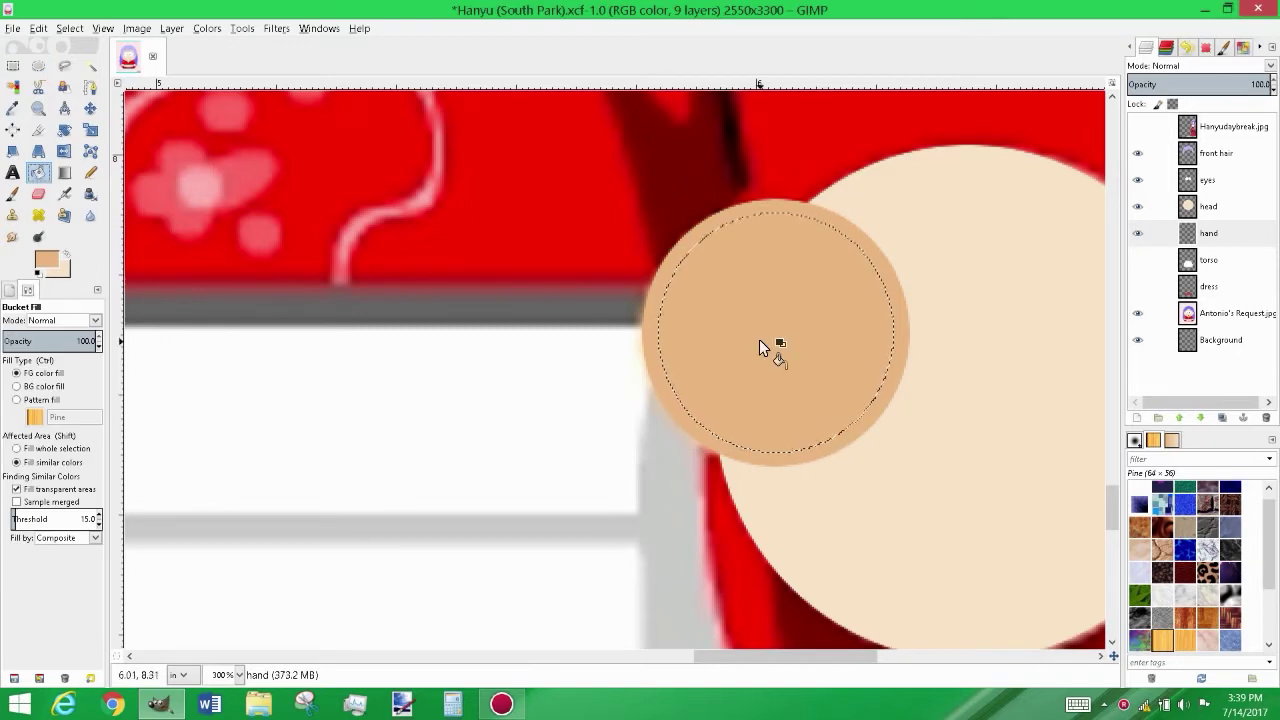
left_click(739, 369)
scroll(859, 353, "down", 2)
scroll(839, 359, "up", 2)
scroll(839, 359, "up", 1)
key("ctrl+z")
key("e")
left_click_drag(566, 340, 562, 340)
key("shift+b")
left_click(687, 310)
scroll(837, 318, "down", 6)
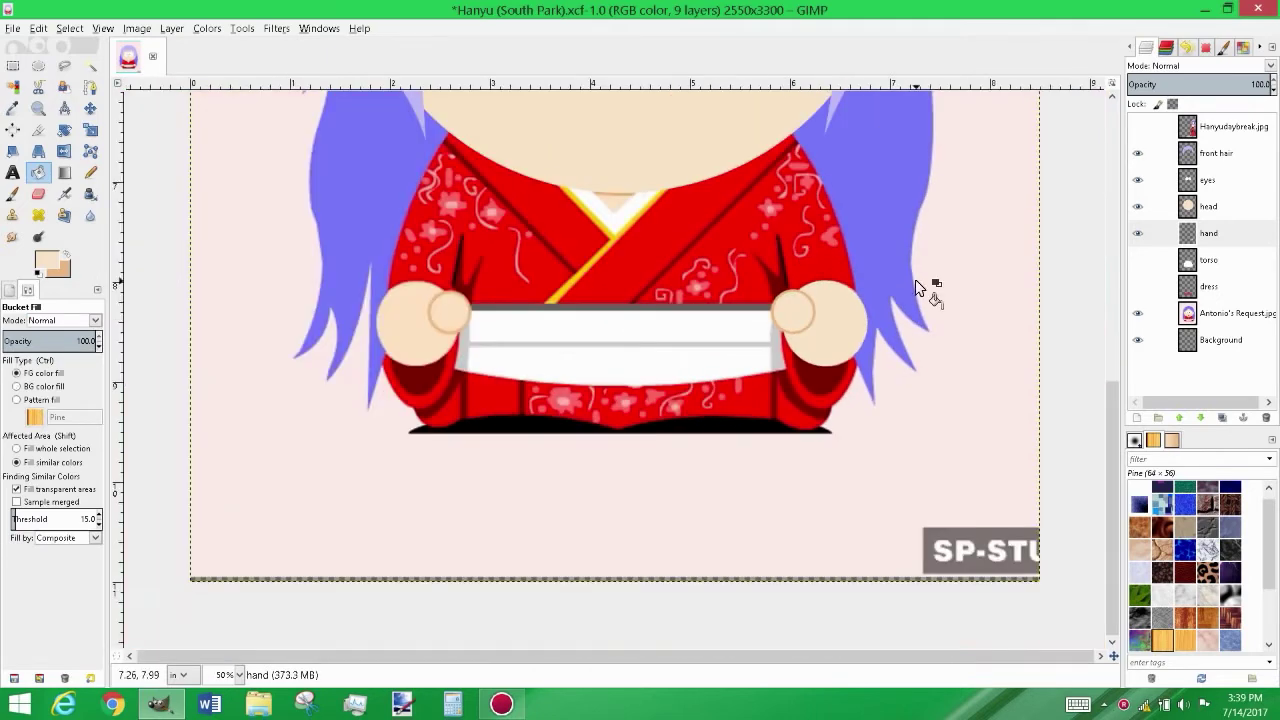
Duplicate the hand layer, flip it horizontally, align it, and set torso opacity to 57.7
left_click(1218, 236)
key("shift+ctrl+d")
key("shift+f")
left_click(809, 335)
scroll(357, 327, "up", 4)
key("m")
key("Right")
key("Right")
key("Right")
key("Right")
key("Right")
key("Right")
key("Left")
key("Left")
scroll(533, 347, "down", 5, "ctrl")
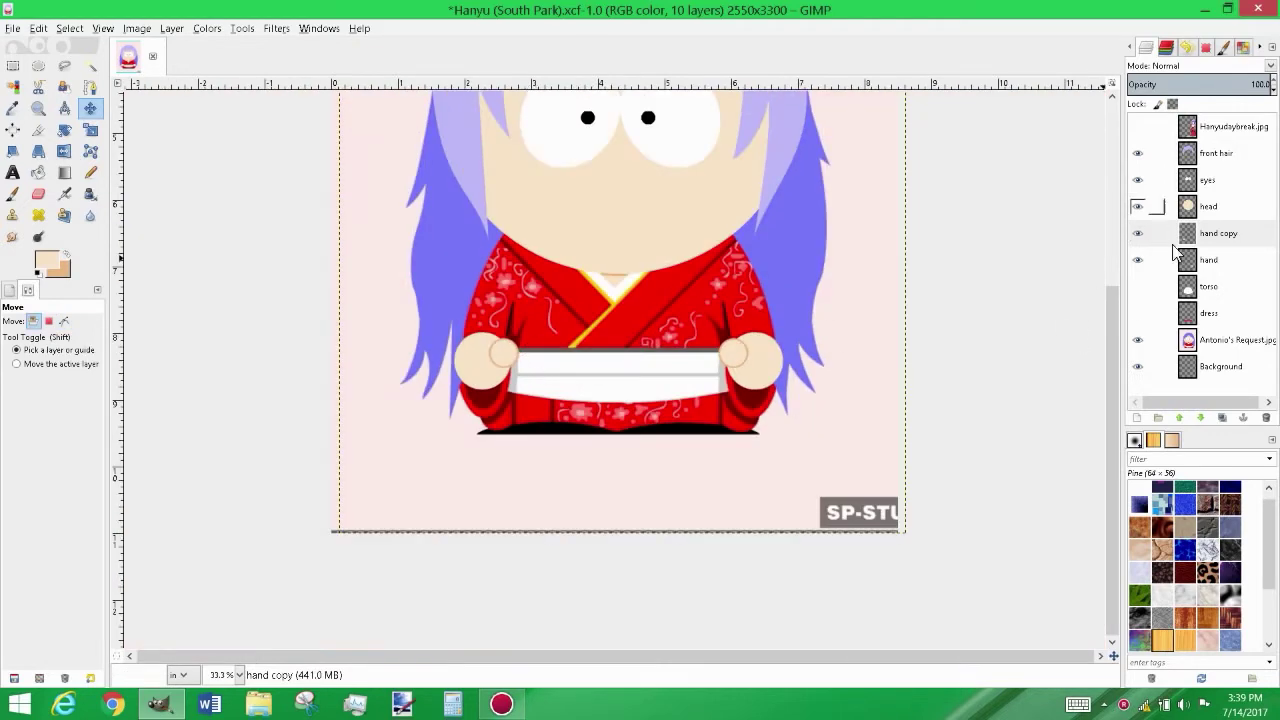
left_click(1137, 287)
left_click(1150, 287)
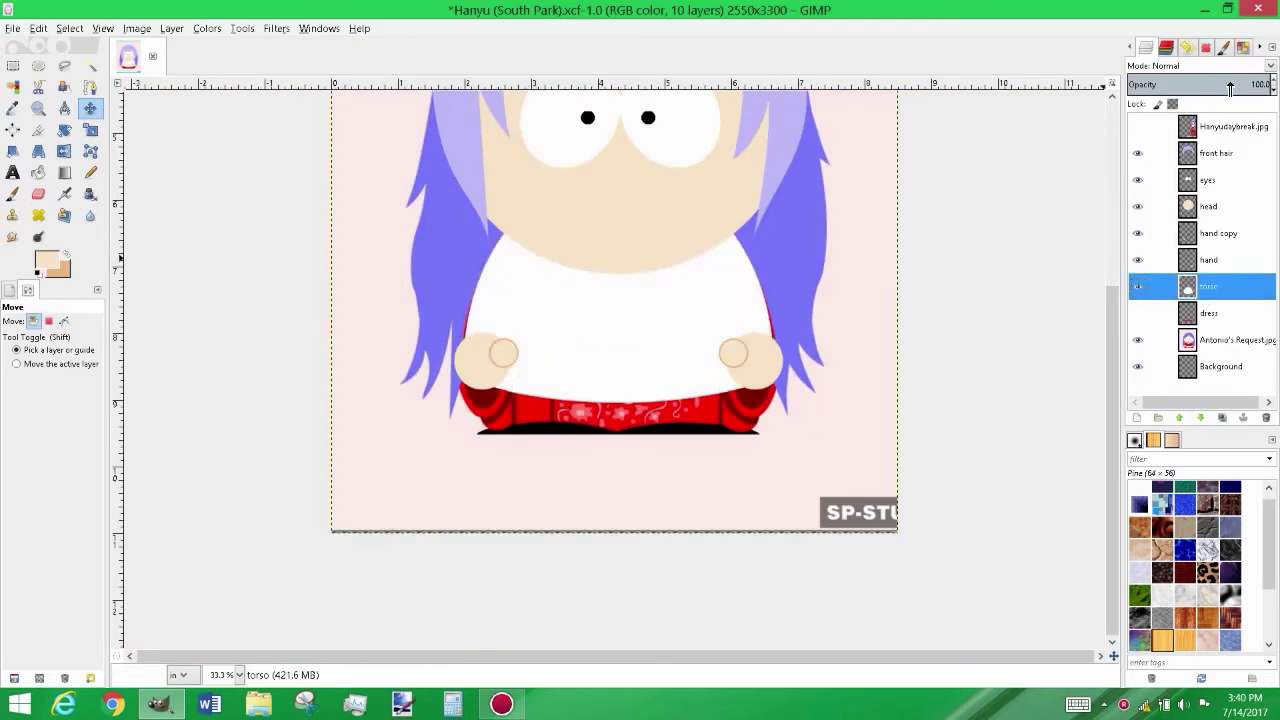
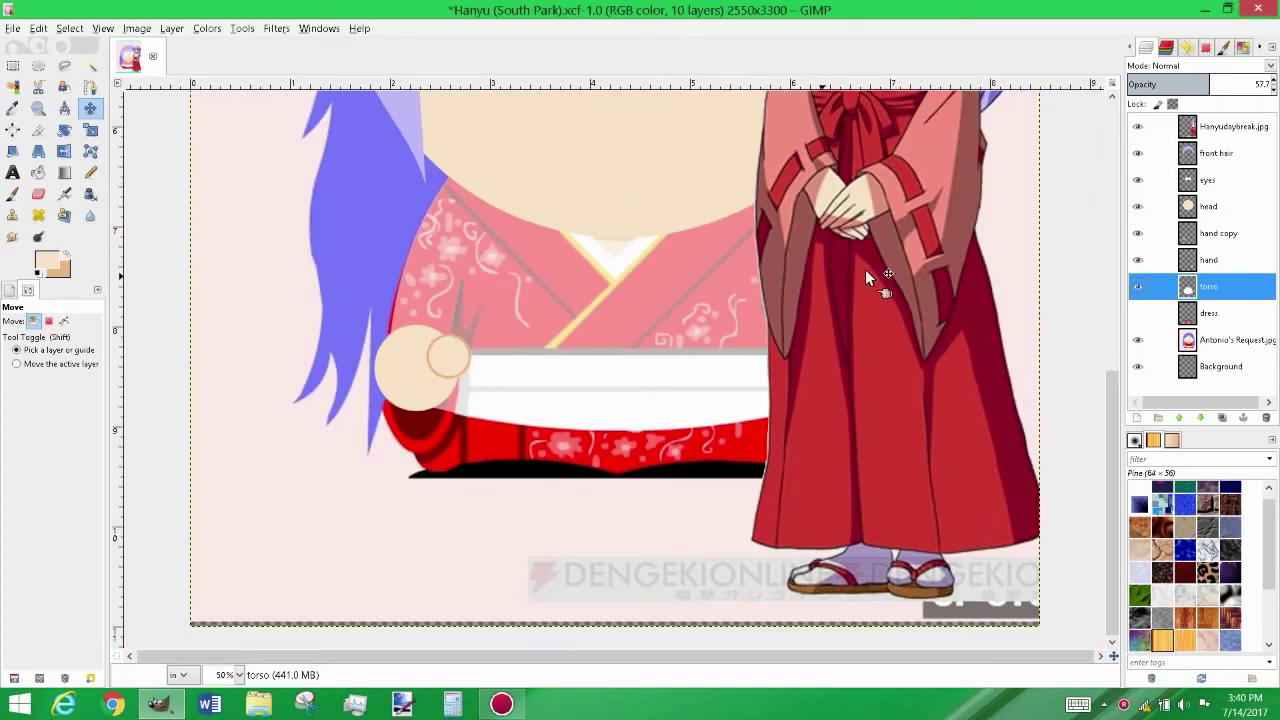
Sample the kimono pink, hide the Hanyudaybreak reference layer, and select the torso layer
left_click_drag(1108, 376, 1108, 322)
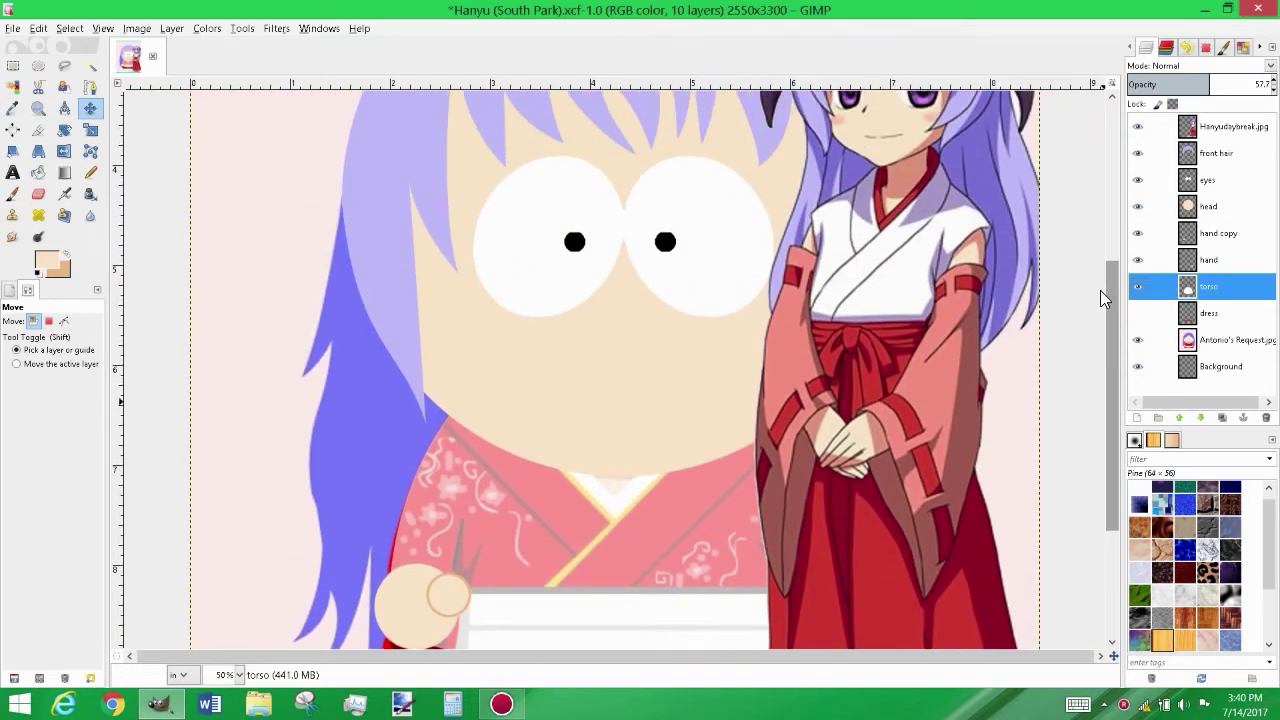
key("o")
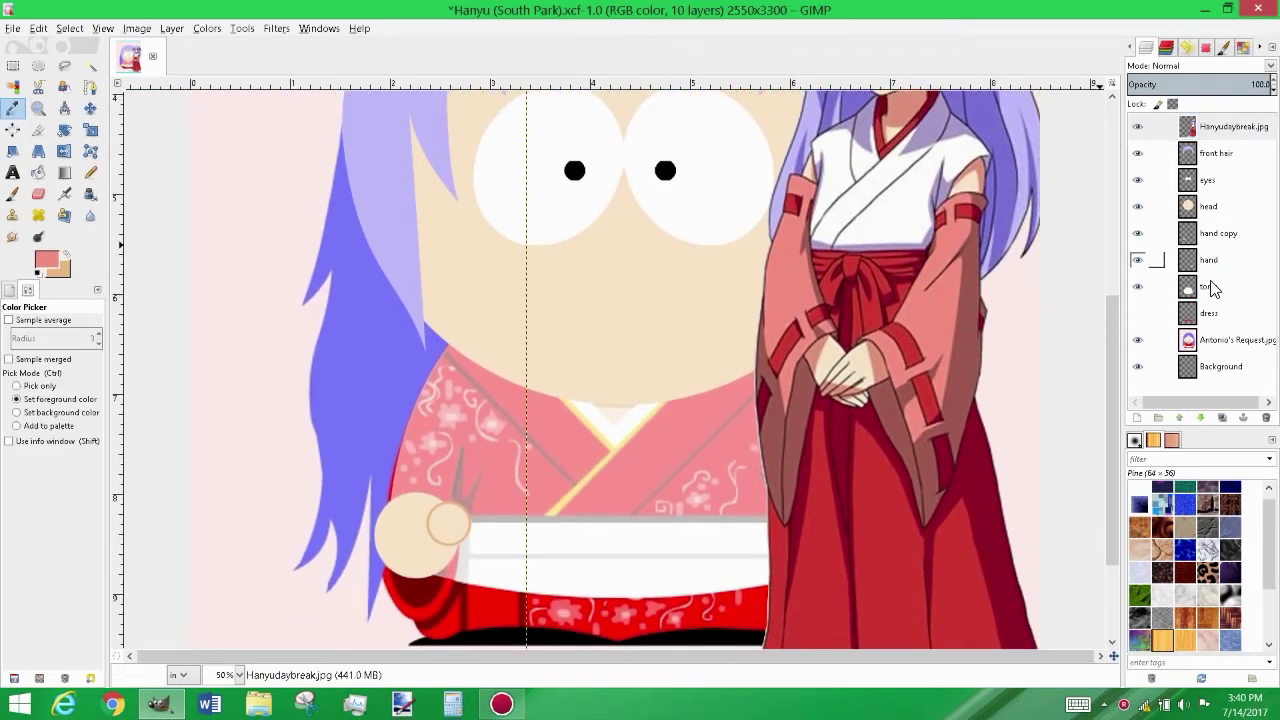
left_click(1208, 312)
left_click(1208, 287)
left_click(1137, 126)
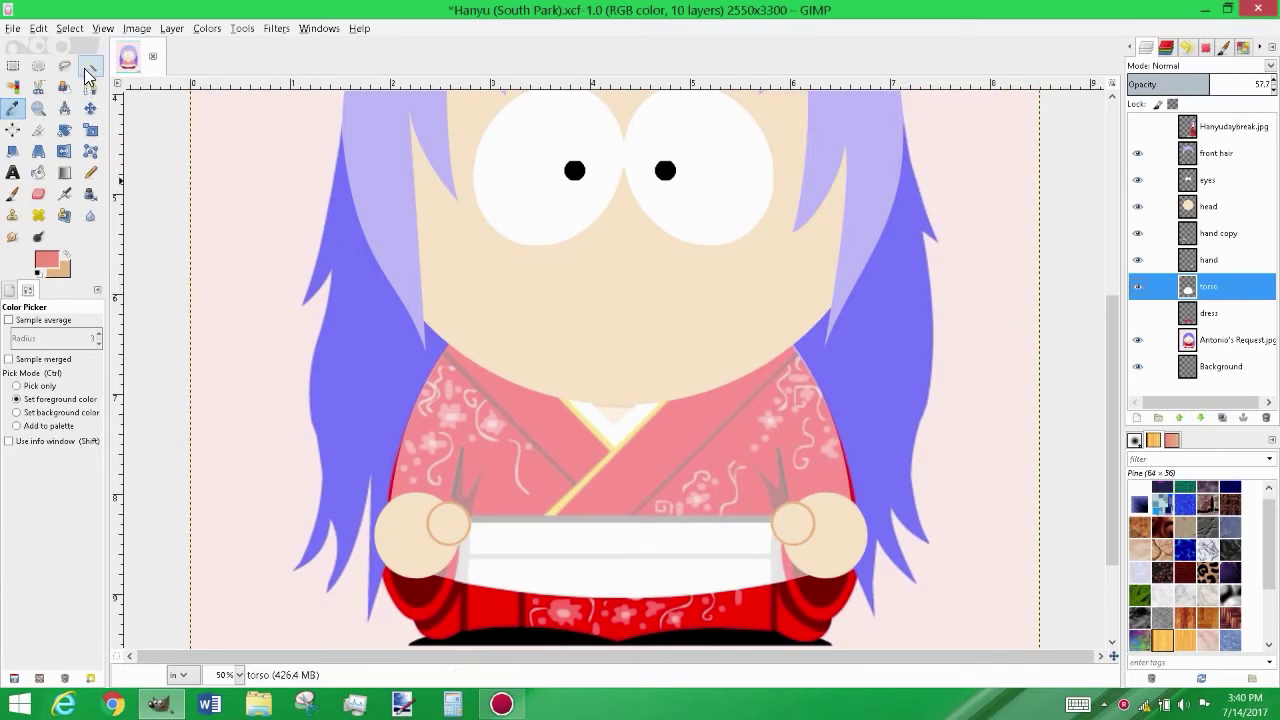
key("p")
scroll(813, 479, "up", 2, "ctrl")
Outline the right sleeve panel above the hand on the torso layer with straight lines
scroll(749, 555, "up", 1, "ctrl")
left_click(749, 555)
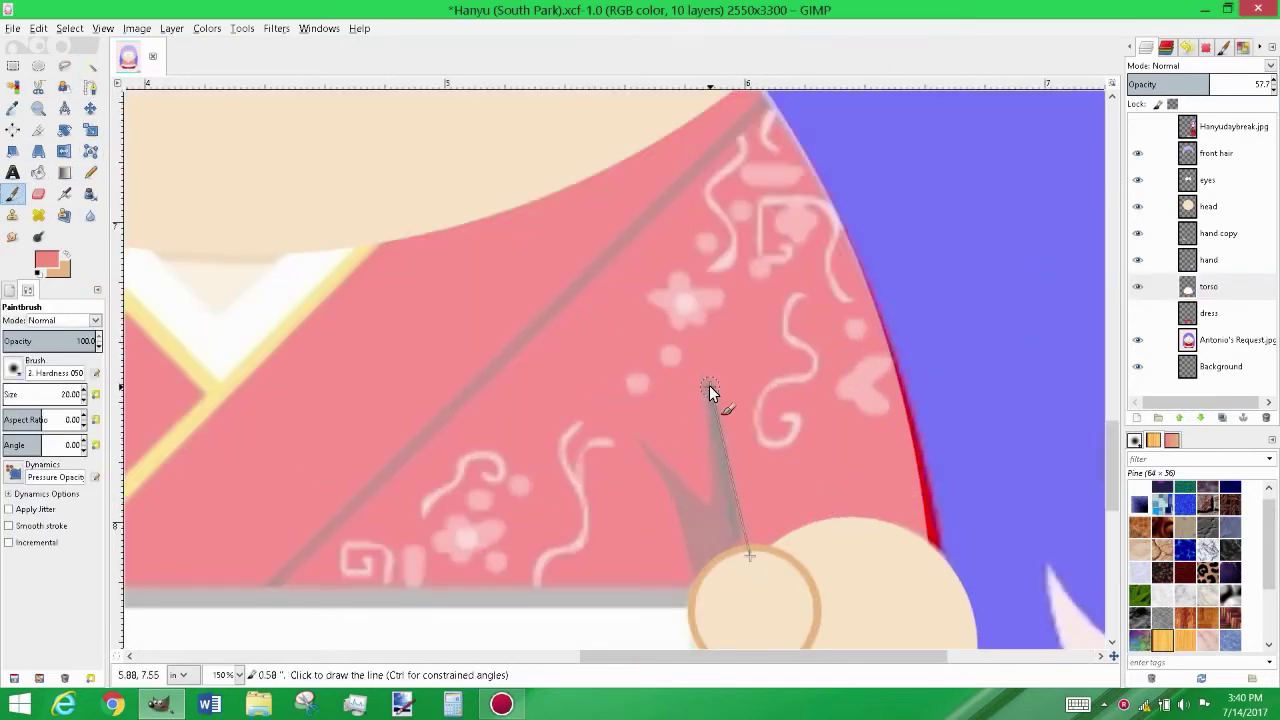
left_click(709, 385, "shift")
key("ctrl+z")
left_click(1187, 289, "alt")
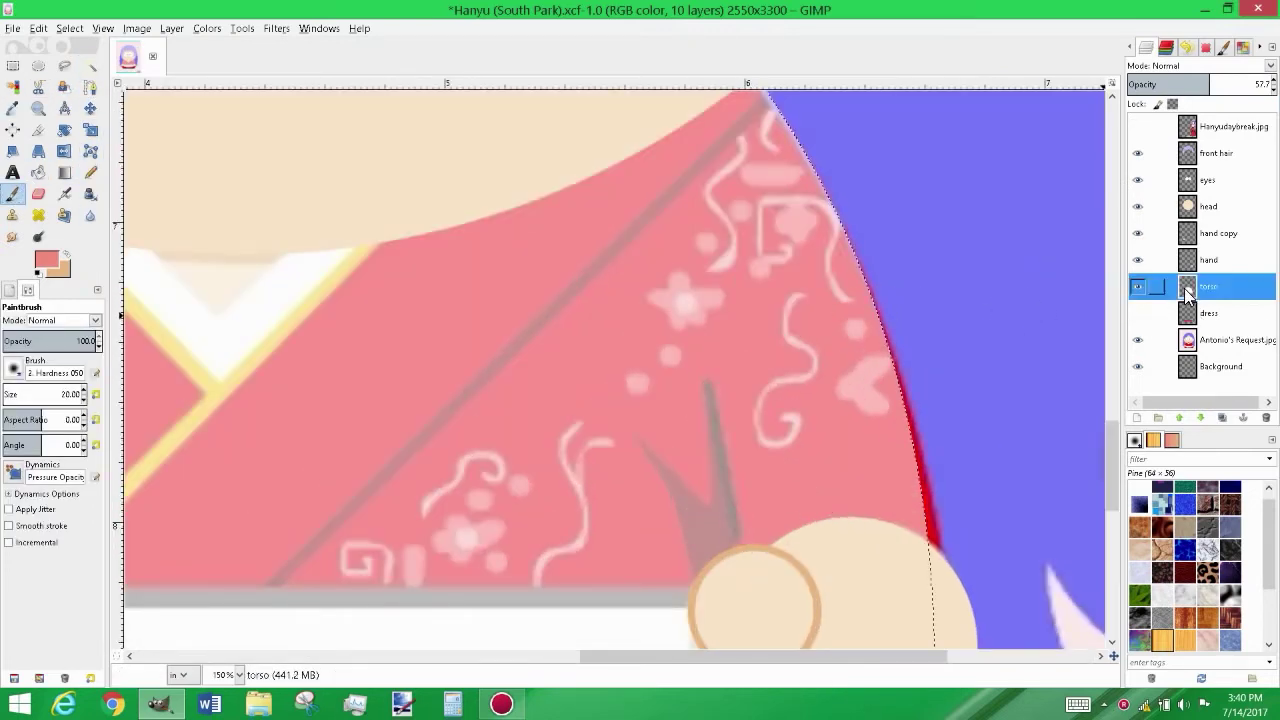
left_click(711, 383, "shift")
left_click(883, 297, "shift")
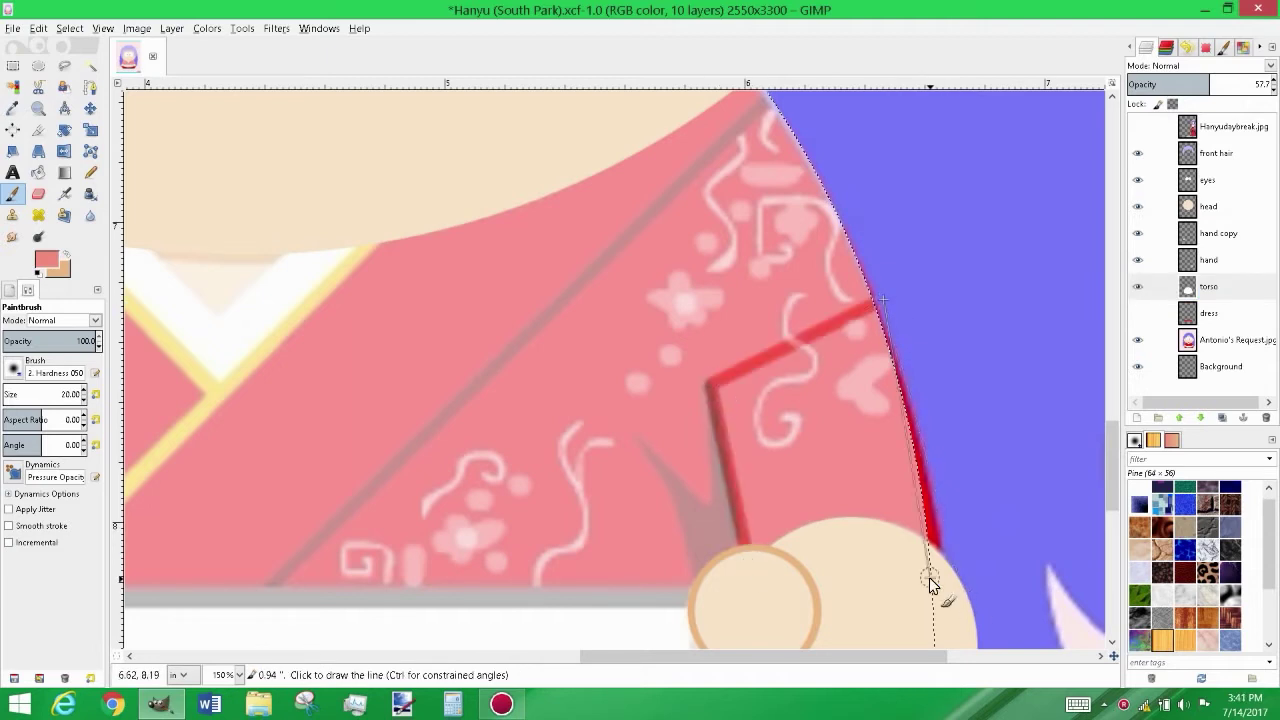
Bucket-fill the right sleeve panel pink and set torso layer opacity to 100
key("shift+b")
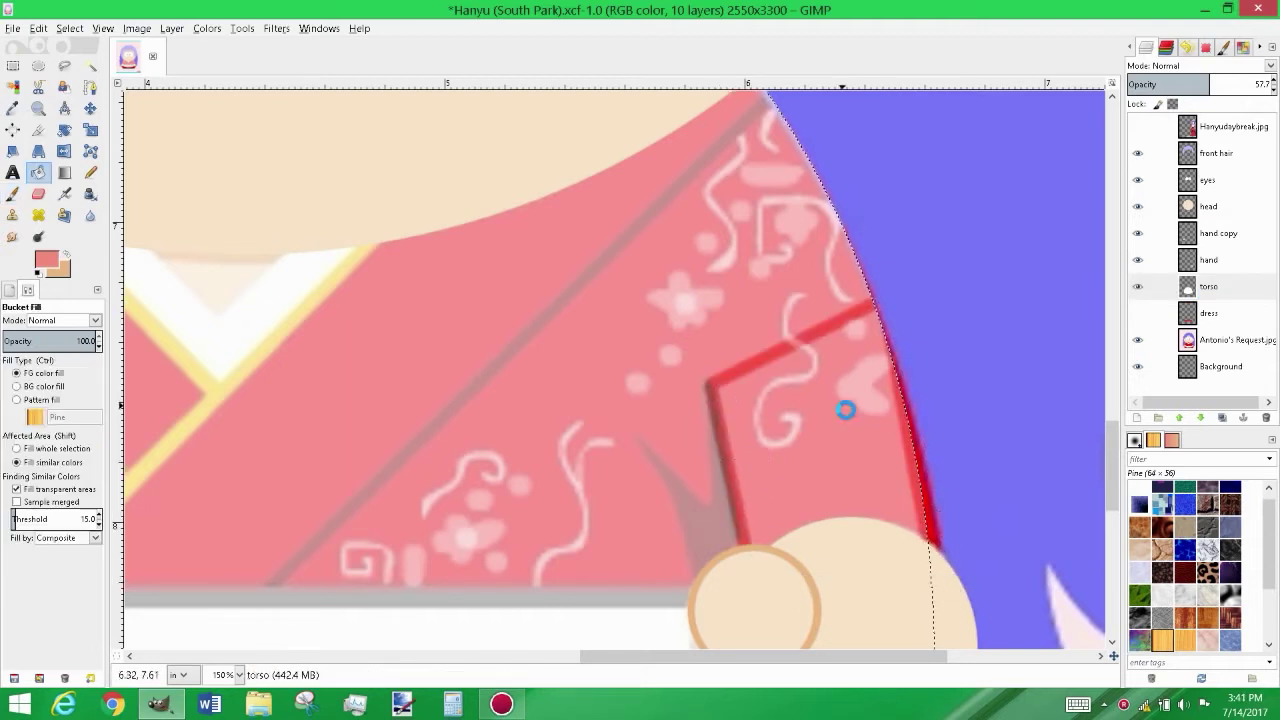
left_click(845, 405)
left_click(1273, 86)
type("100")
key("Return")
scroll(834, 443, "up", 1, "ctrl")
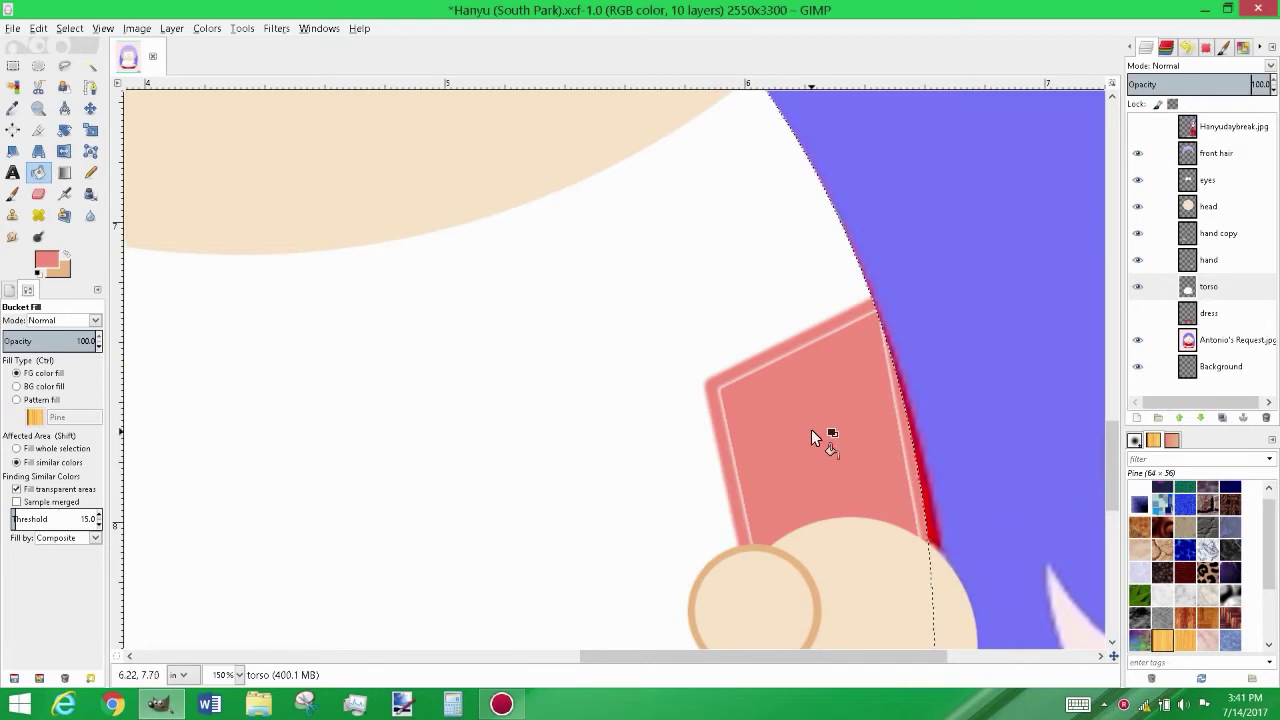
Switch to a fully hard-edged brush and straighten the right sleeve panel's top edge
key("o")
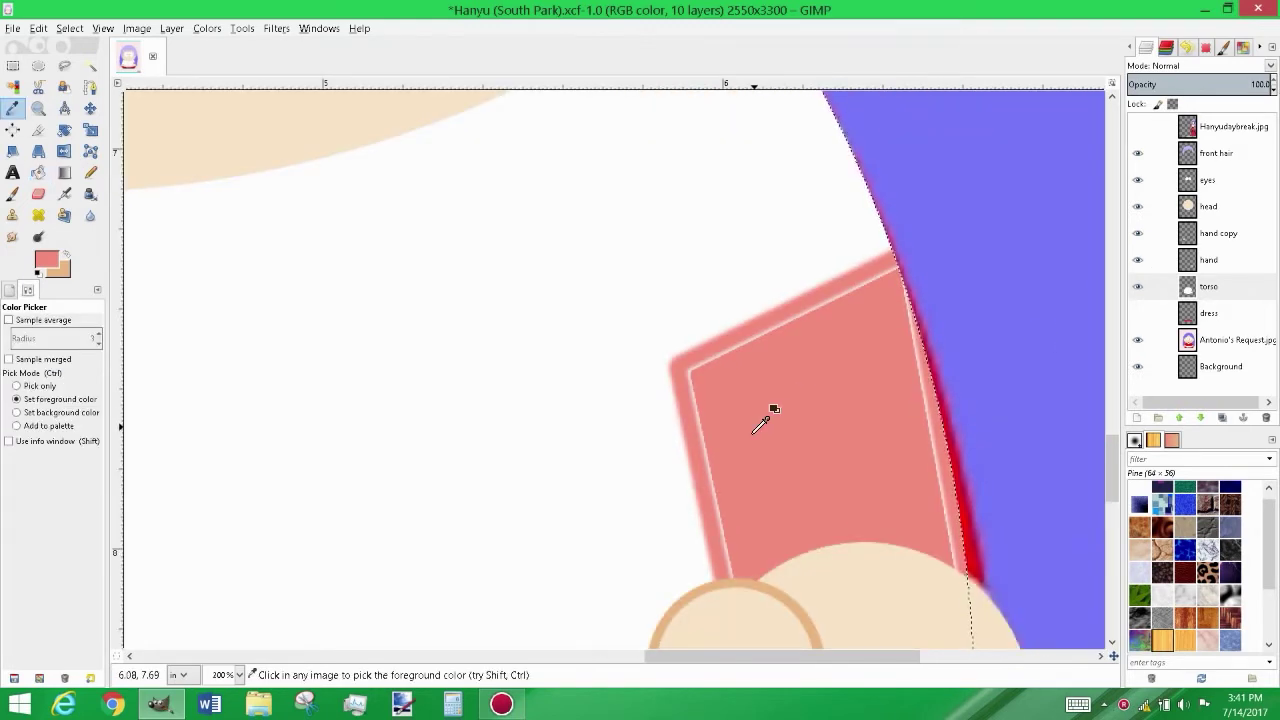
key("p")
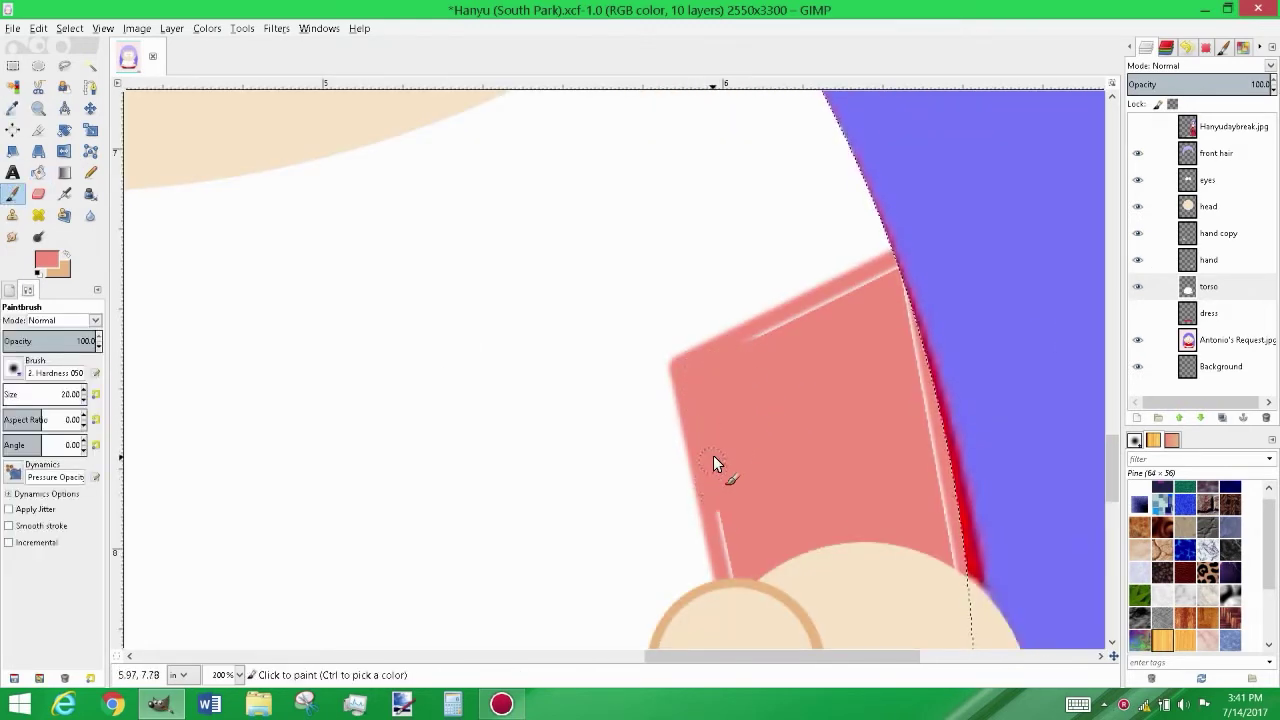
scroll(711, 476, "up", 2, "ctrl")
scroll(1104, 480, "down", 1, "ctrl")
left_click(14, 368)
left_click(13, 400)
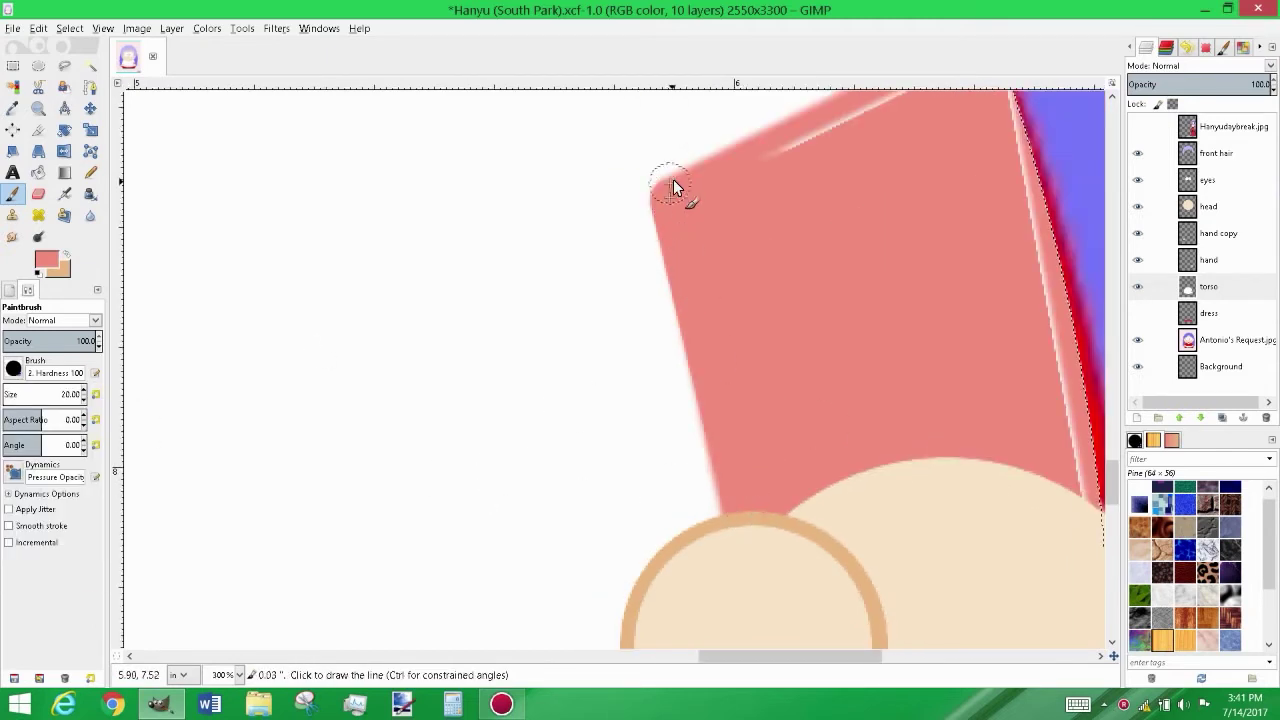
scroll(1110, 471, "up", 5)
left_click(1000, 265, "shift")
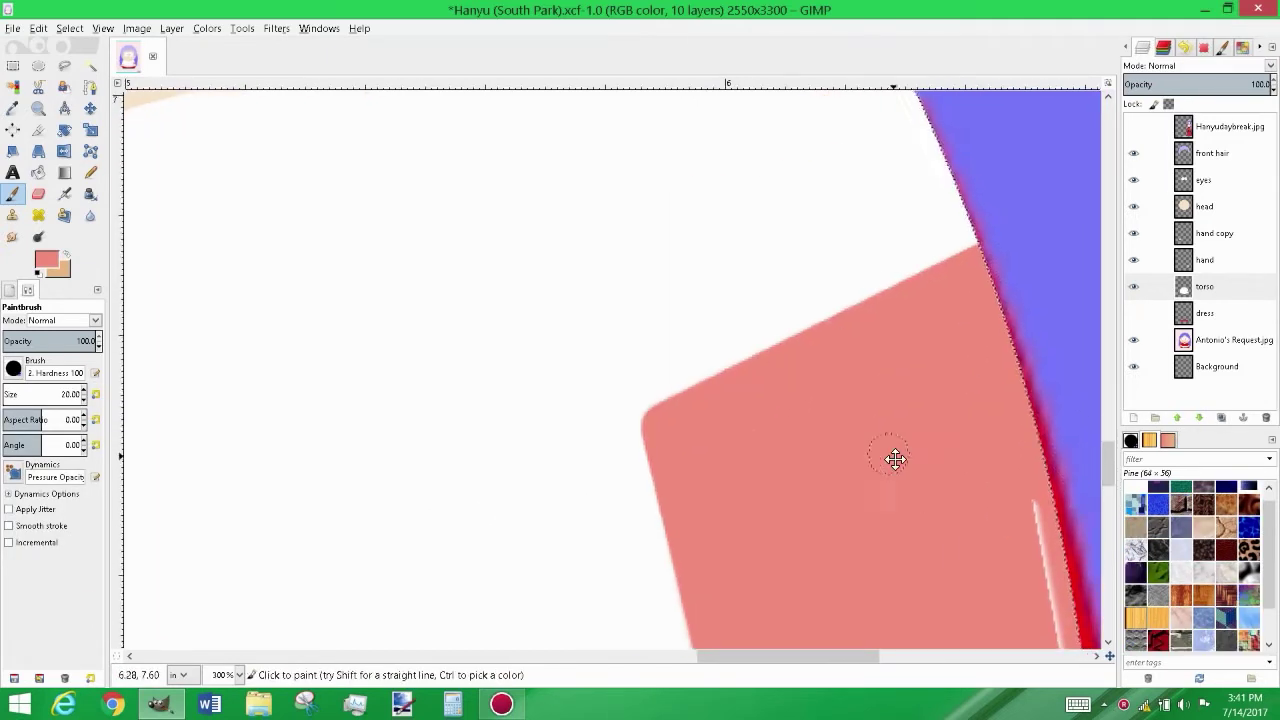
Lower torso opacity to trace the reference and paint the left sleeve panel solid pink
scroll(903, 463, "down", 3)
scroll(940, 468, "right", 2)
scroll(738, 408, "down", 4, "ctrl")
left_click_drag(1250, 84, 1210, 84)
scroll(311, 449, "up", 3, "ctrl")
left_click(501, 455)
left_click(548, 213, "shift")
left_click(303, 155, "shift")
left_click_drag(296, 245, 265, 395)
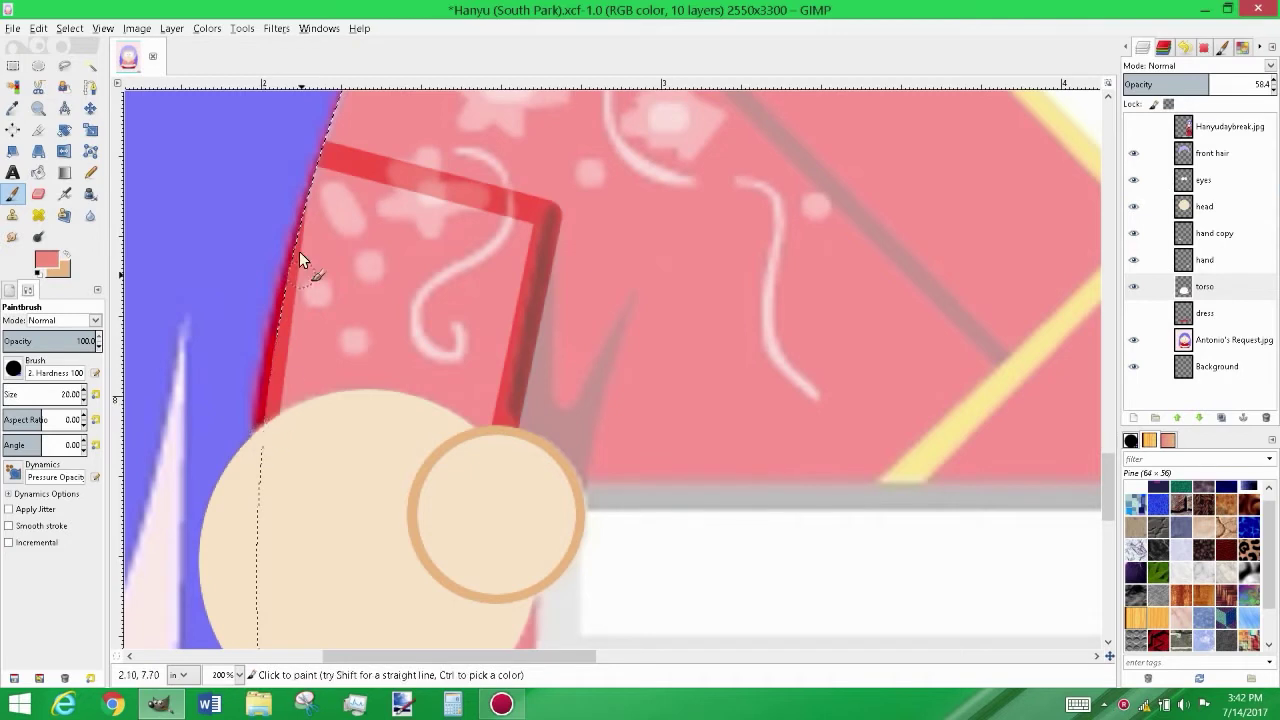
left_click(271, 423, "shift")
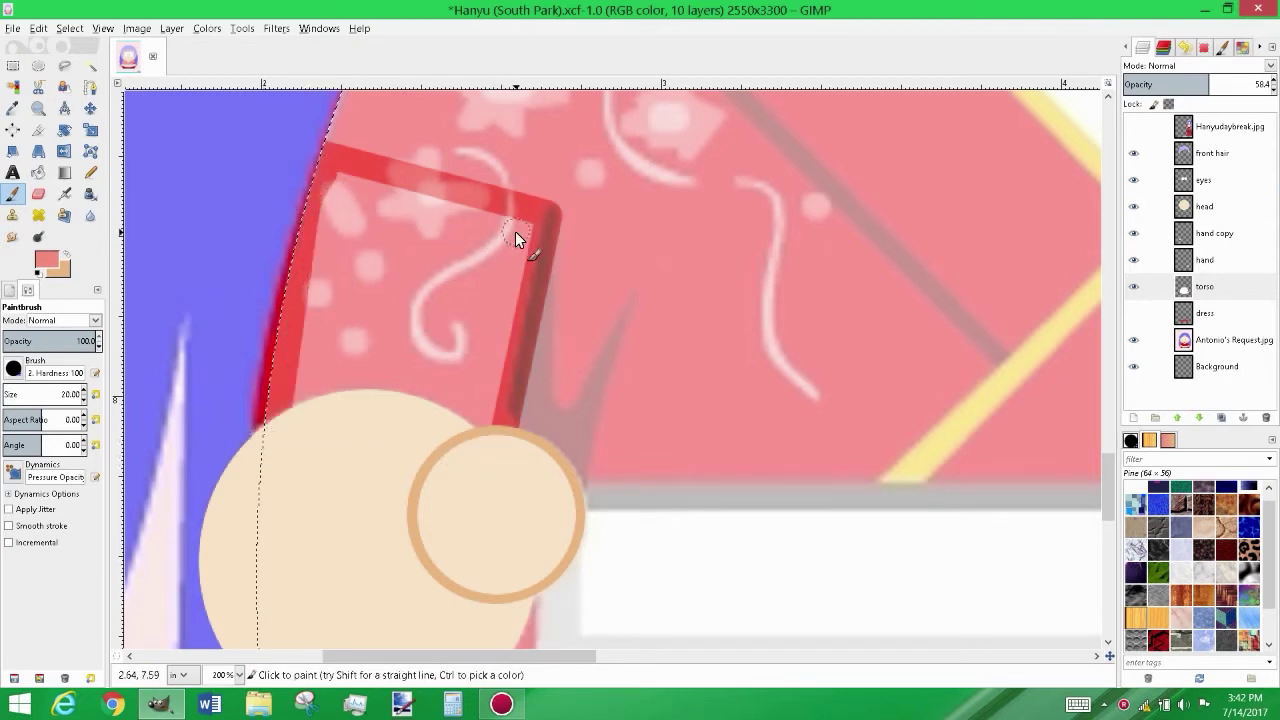
mouse_move(501, 243)
left_mouse_down()
mouse_move(459, 431)
mouse_move(337, 300)
mouse_move(359, 355)
left_mouse_up()
Restore the torso to full opacity and compare against the Hanyudaybreak reference
scroll(521, 354, "down", 3, "ctrl")
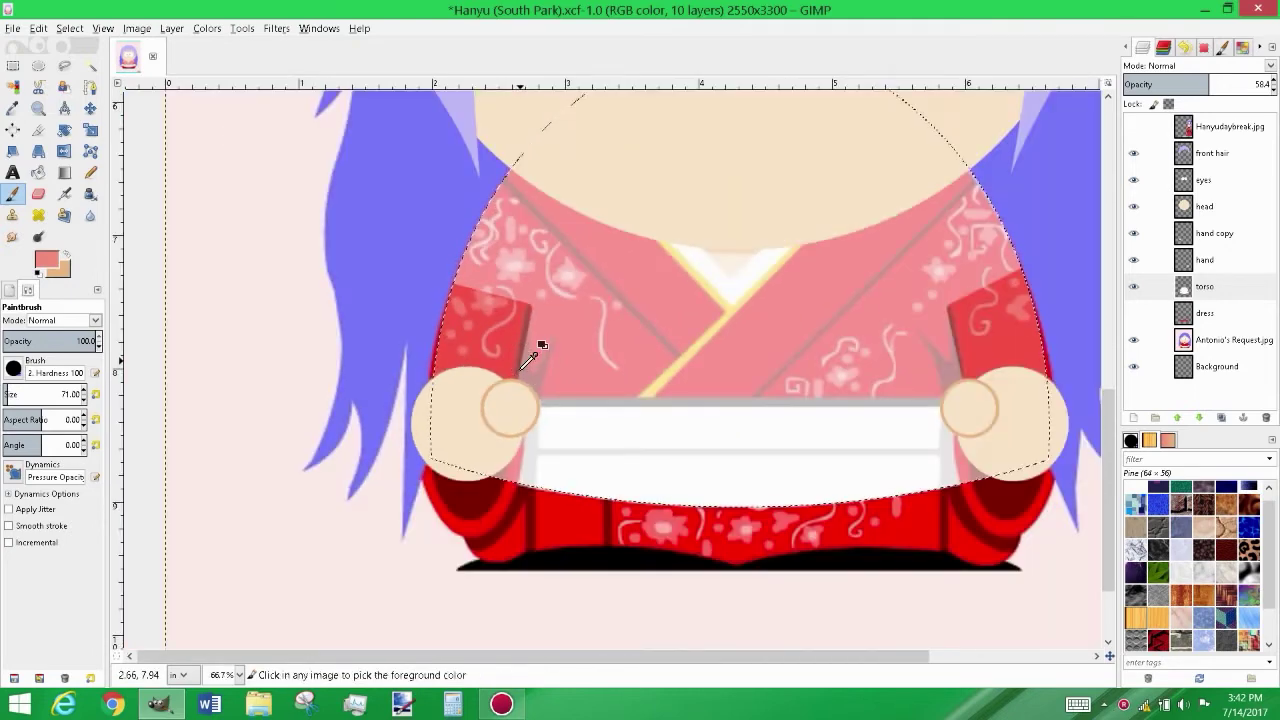
left_click(1133, 286)
left_click_drag(527, 658, 727, 612)
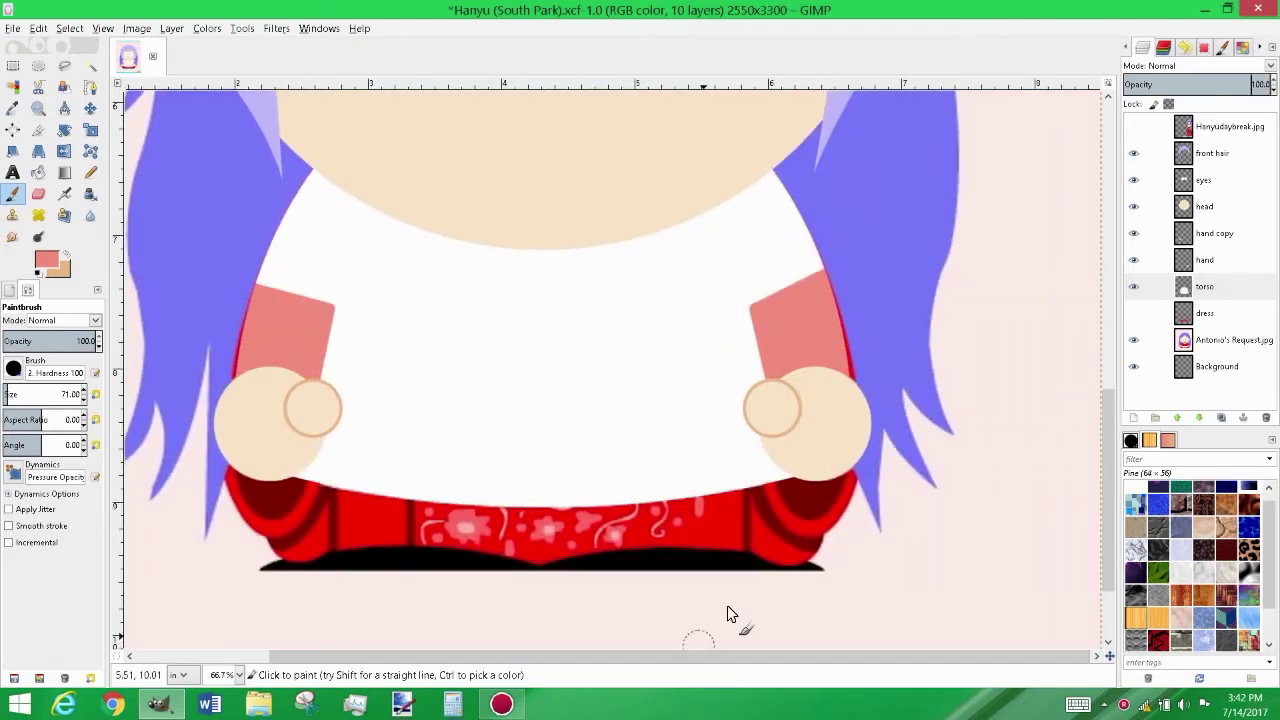
left_click(1133, 128)
scroll(1050, 430, "up", 5)
left_click(1133, 128)
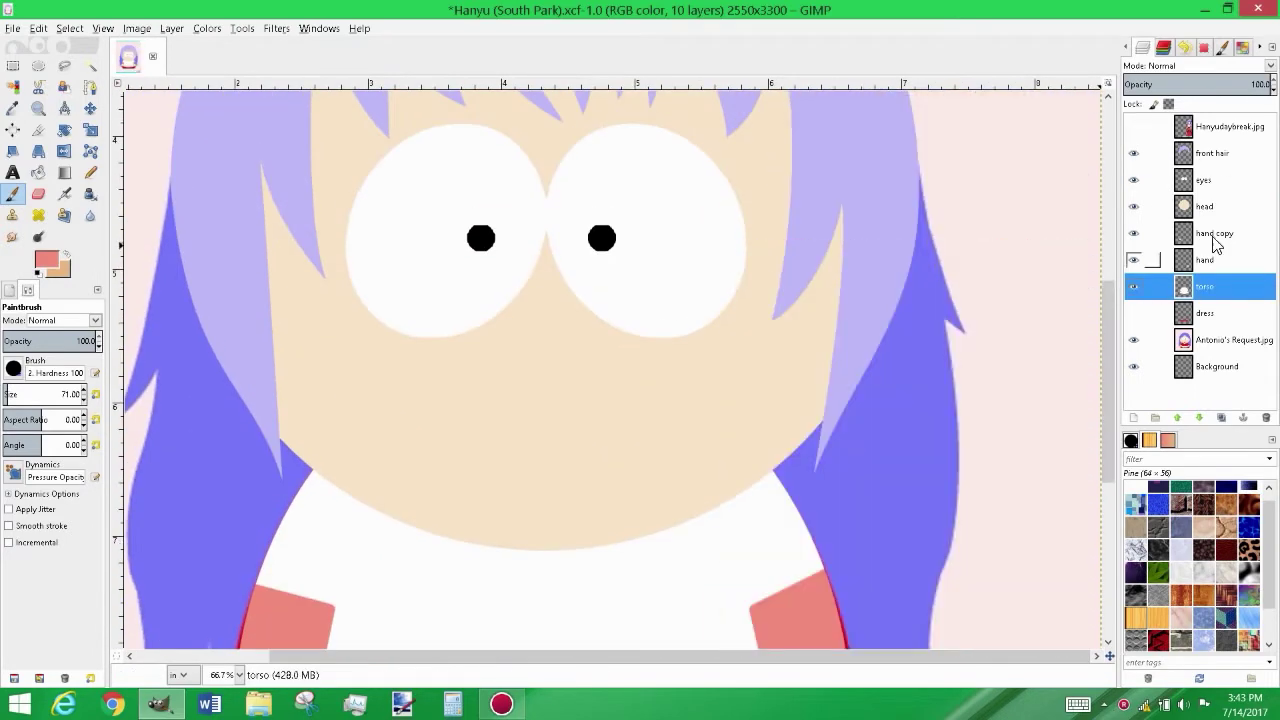
Select the head layer and sample the skin beige as the paint colour
scroll(761, 327, "down", 5)
scroll(761, 327, "up", 3, "ctrl")
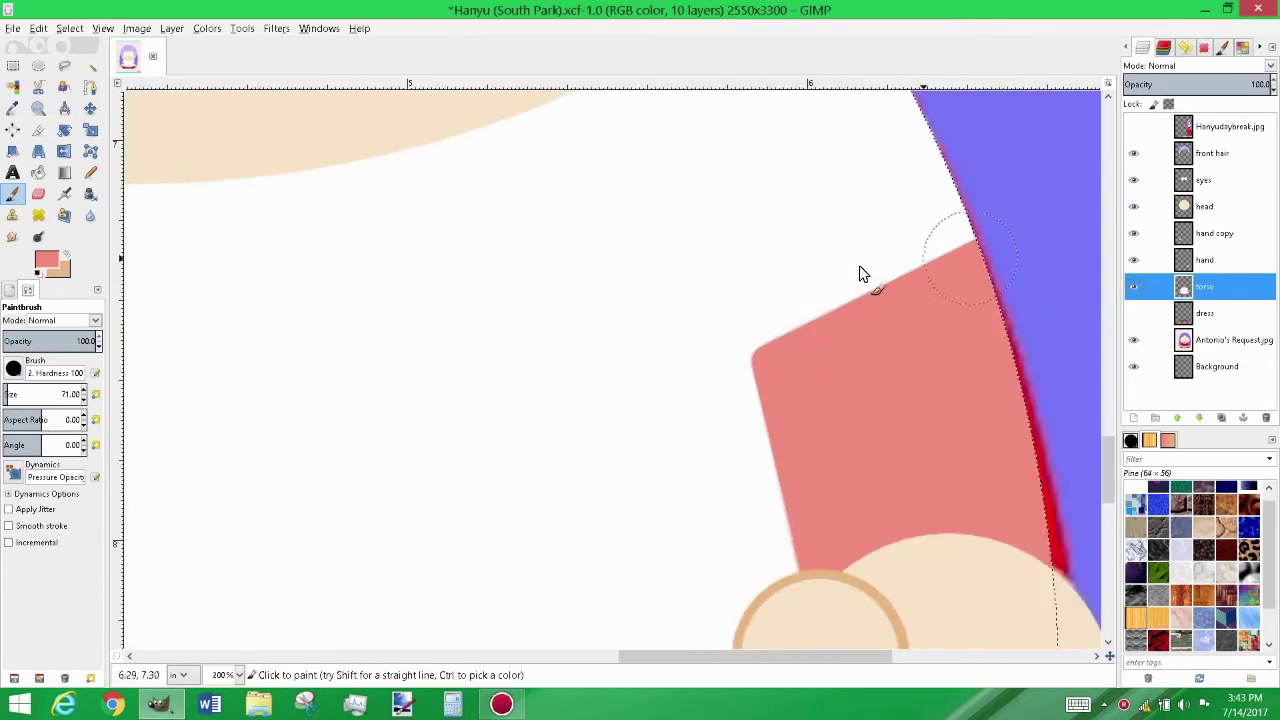
left_click(1193, 206)
key("o")
left_click(365, 135)
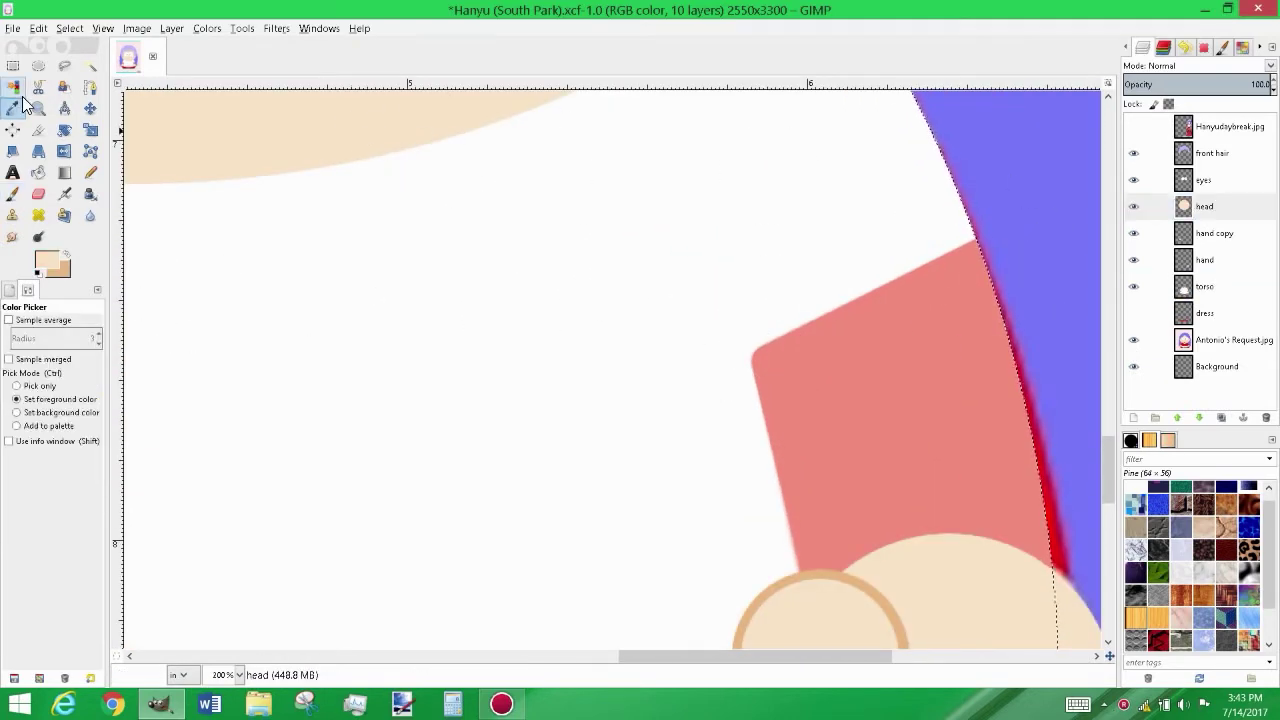
left_click(12, 196)
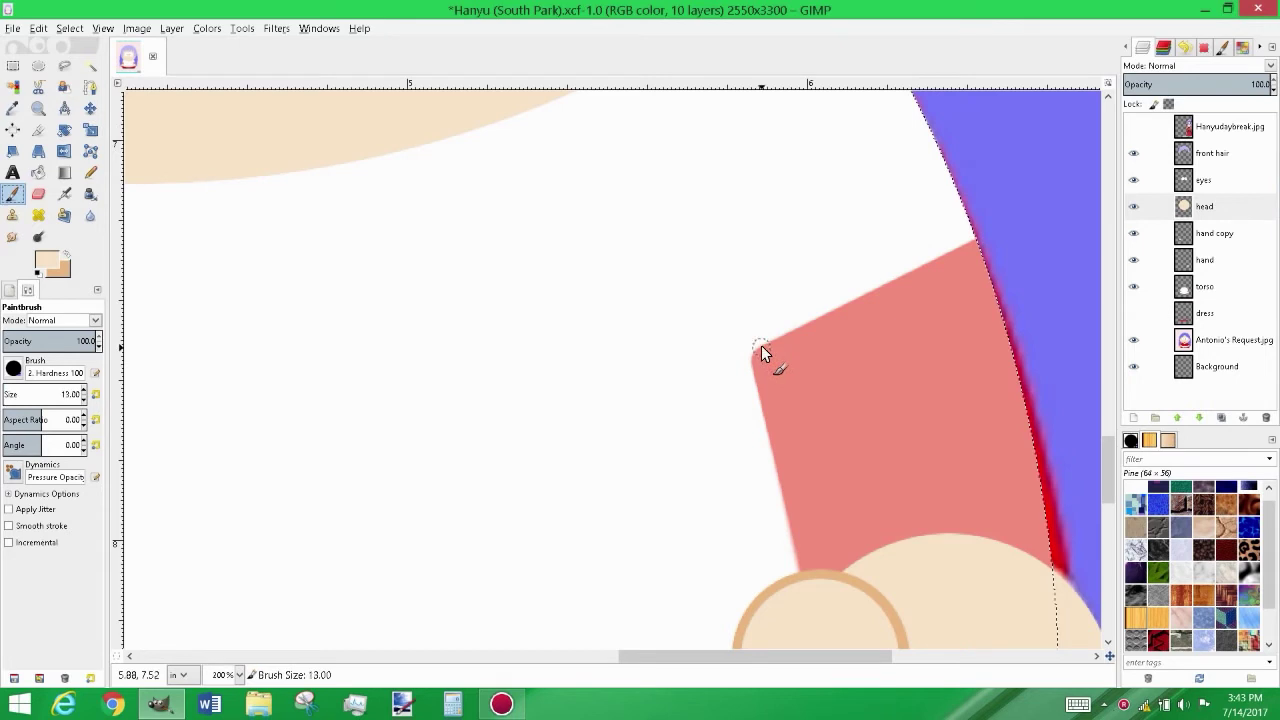
Draw straight beige lines along the hair edge and the right pink panel's top
left_click(751, 355)
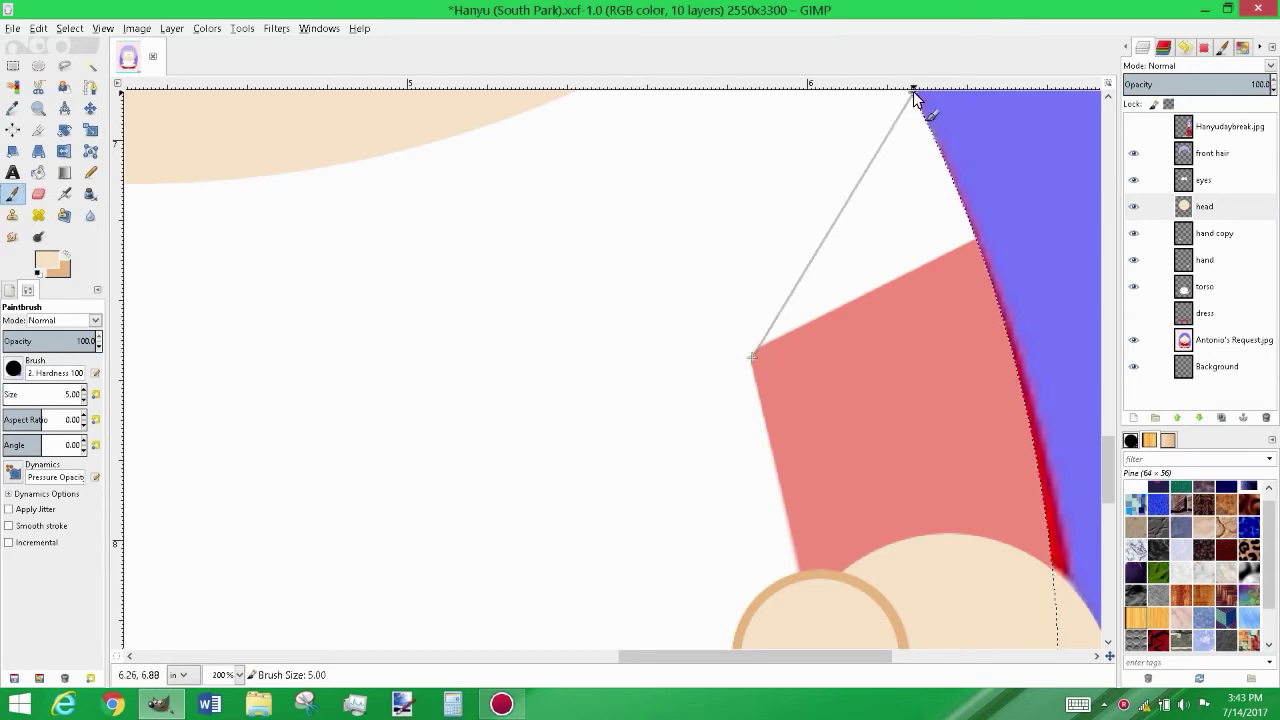
scroll(890, 190, "down", 1, "ctrl")
left_click(957, 346, "shift")
scroll(790, 424, "up", 2, "ctrl")
left_click(787, 417, "shift")
scroll(785, 415, "down", 3, "ctrl")
scroll(881, 362, "up", 3)
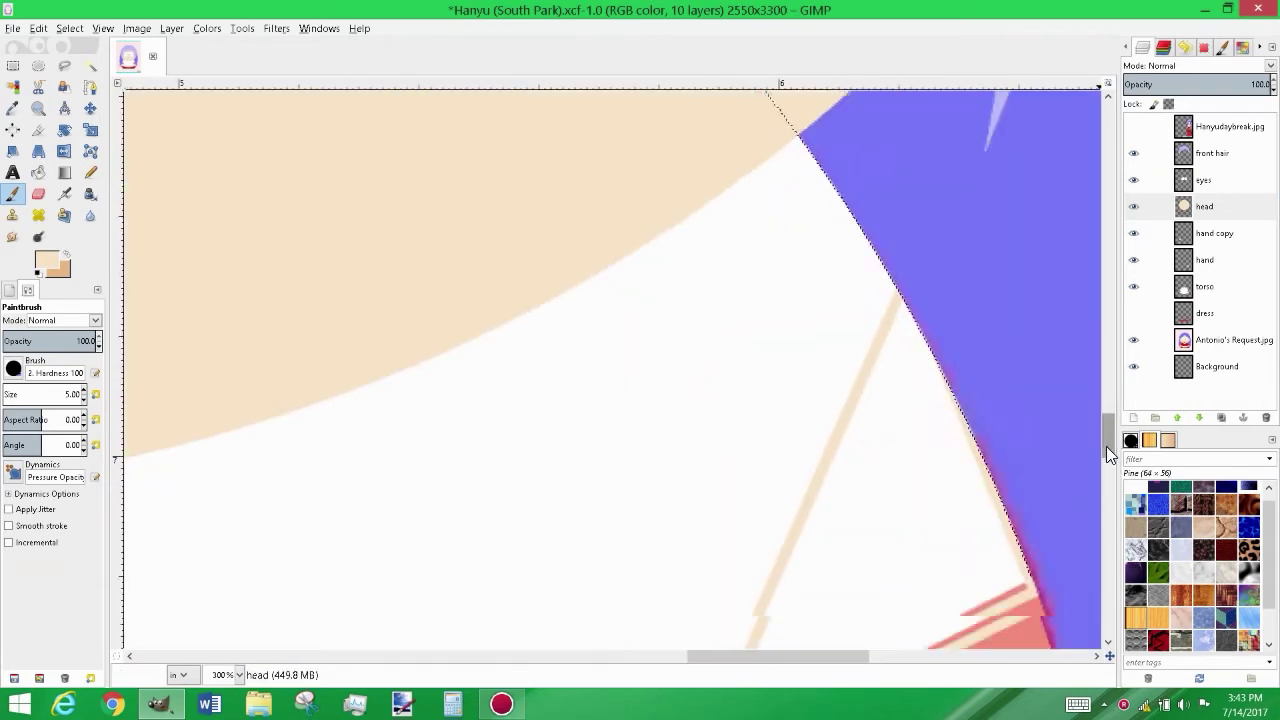
Resize the brush and paint beige bands along the right pink panel's top edge
key("bracketright")
left_click_drag(930, 328, 1009, 489)
scroll(1009, 489, "down", 3)
key("bracketleft")
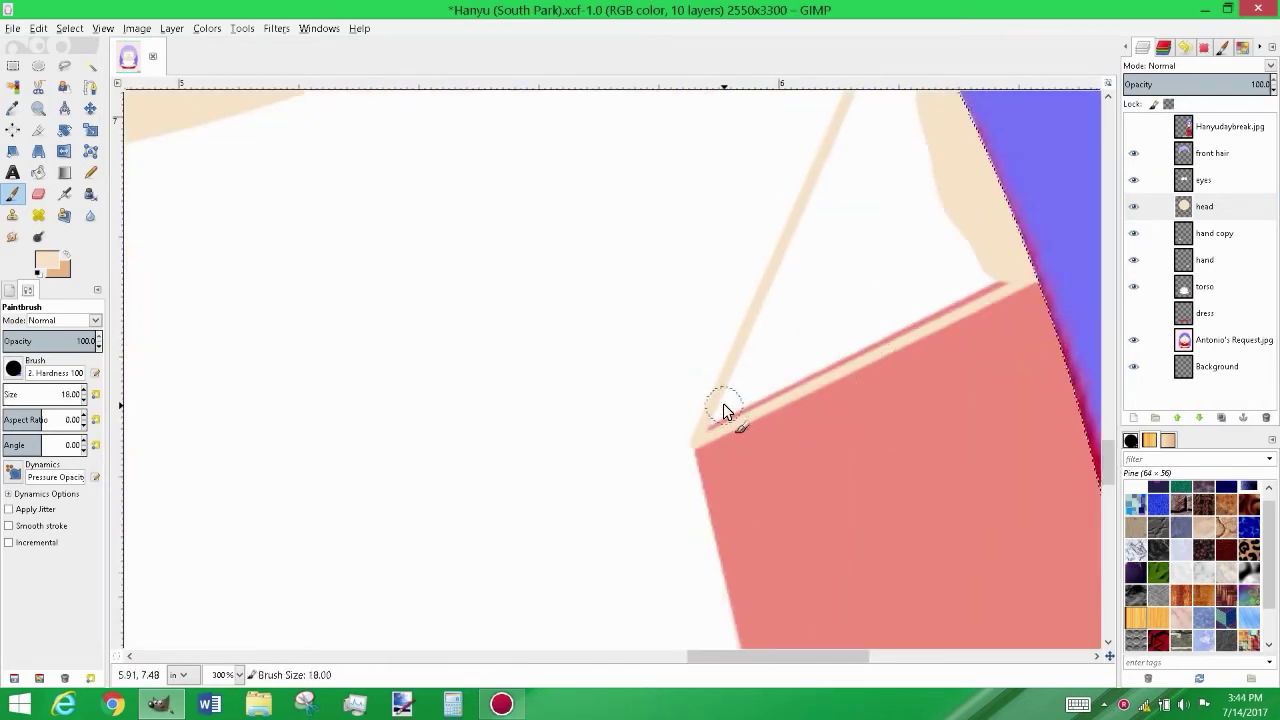
left_click(711, 427, "shift")
key("bracketleft")
key("bracketleft")
left_click_drag(877, 325, 963, 297)
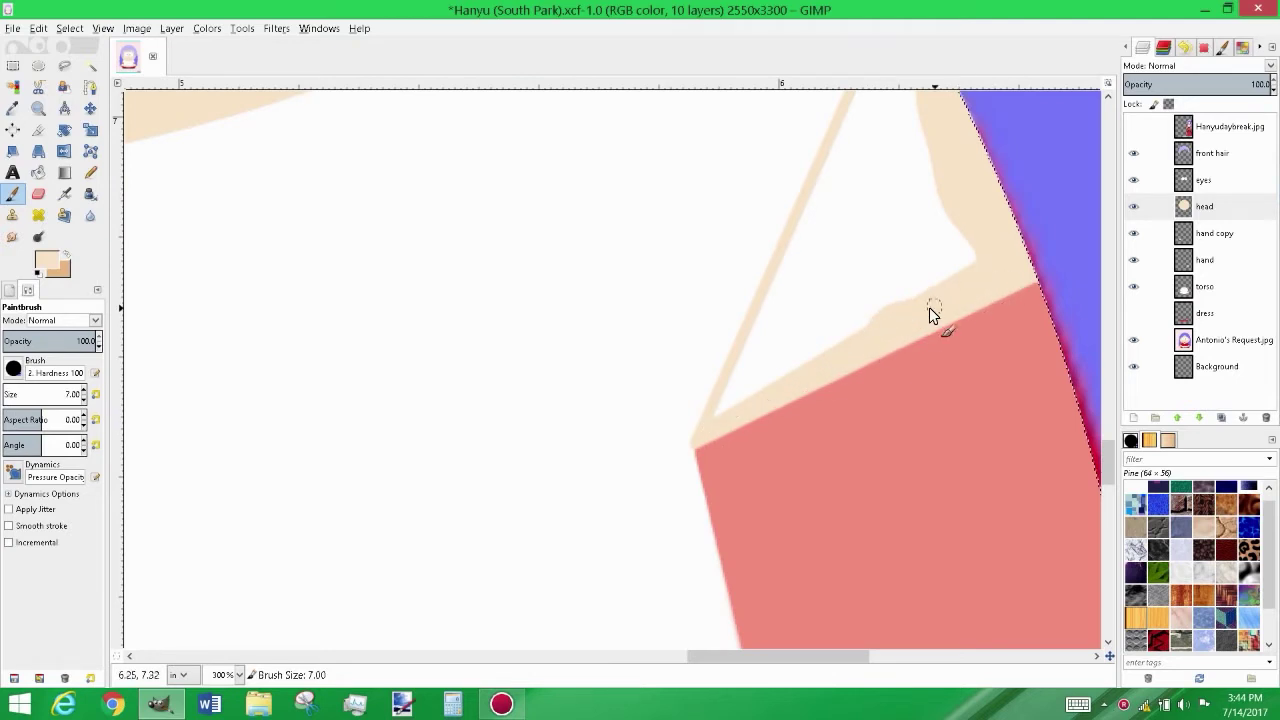
Paint beige over the white triangle above the right sleeve, then undo those strokes
scroll(981, 333, "up", 3)
left_click(739, 541, "shift")
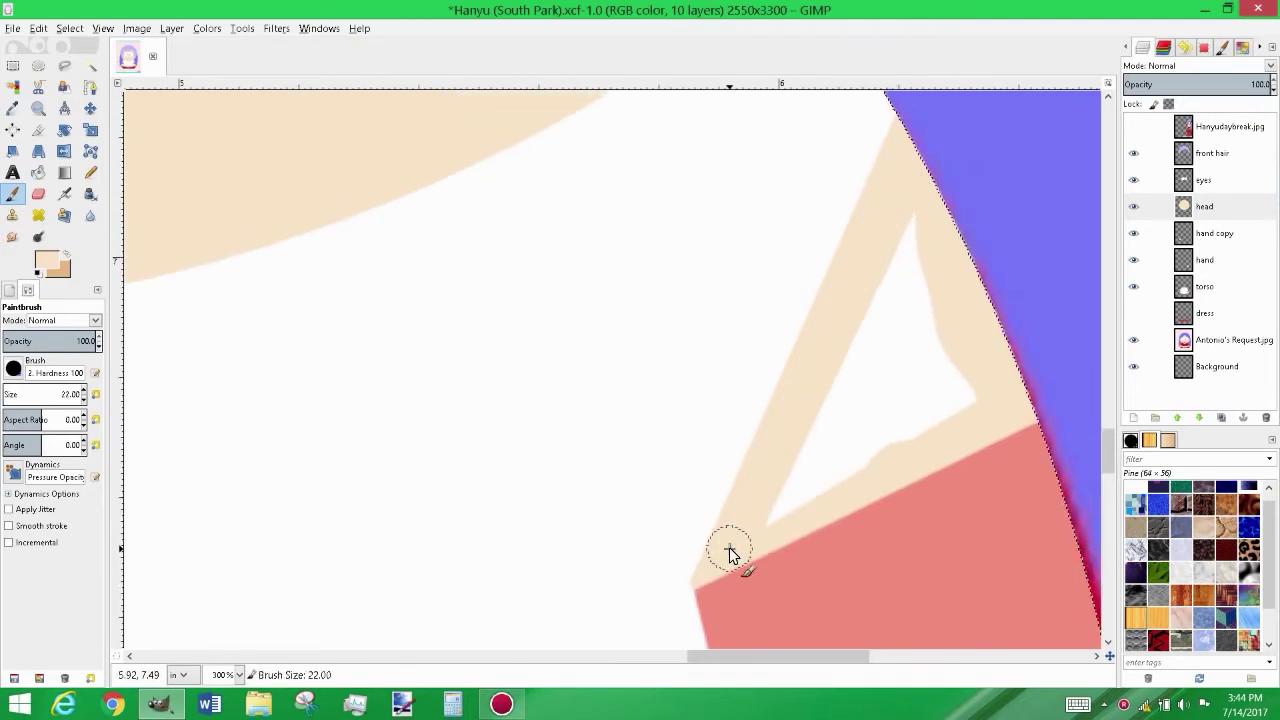
left_click(976, 398, "shift")
left_click(889, 207, "shift")
left_click_drag(911, 303, 849, 345)
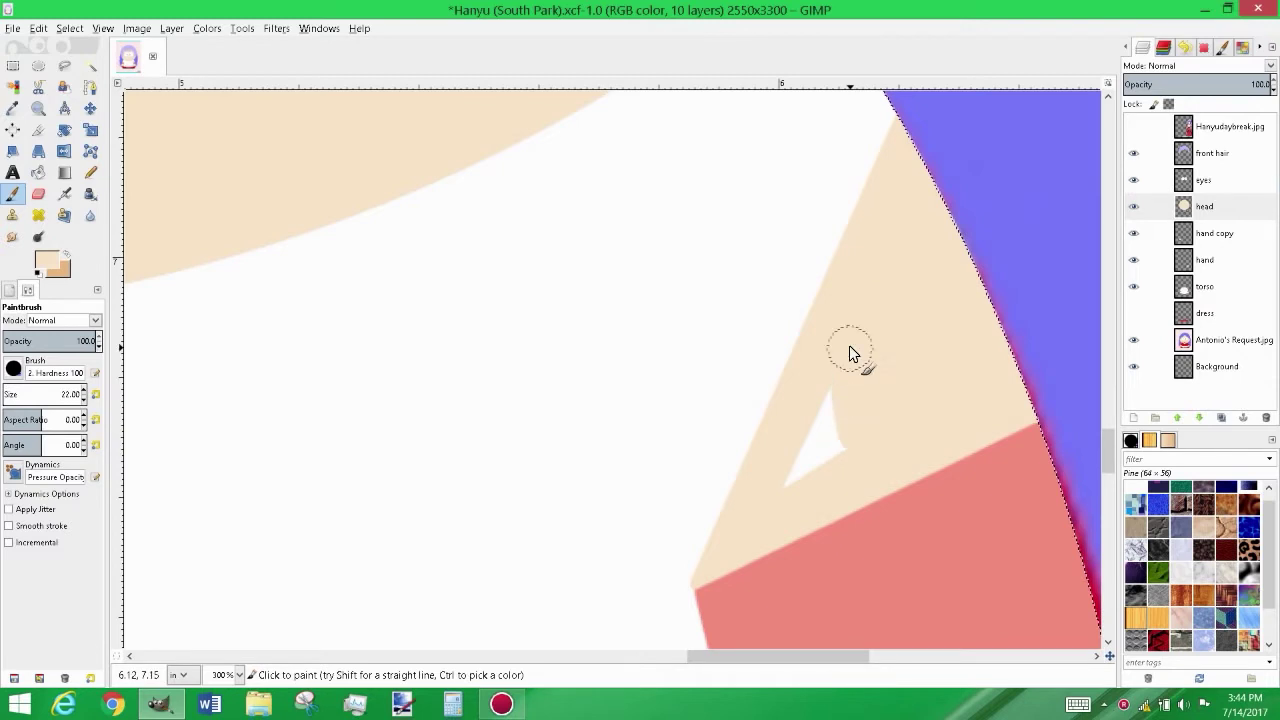
scroll(805, 465, "down", 1)
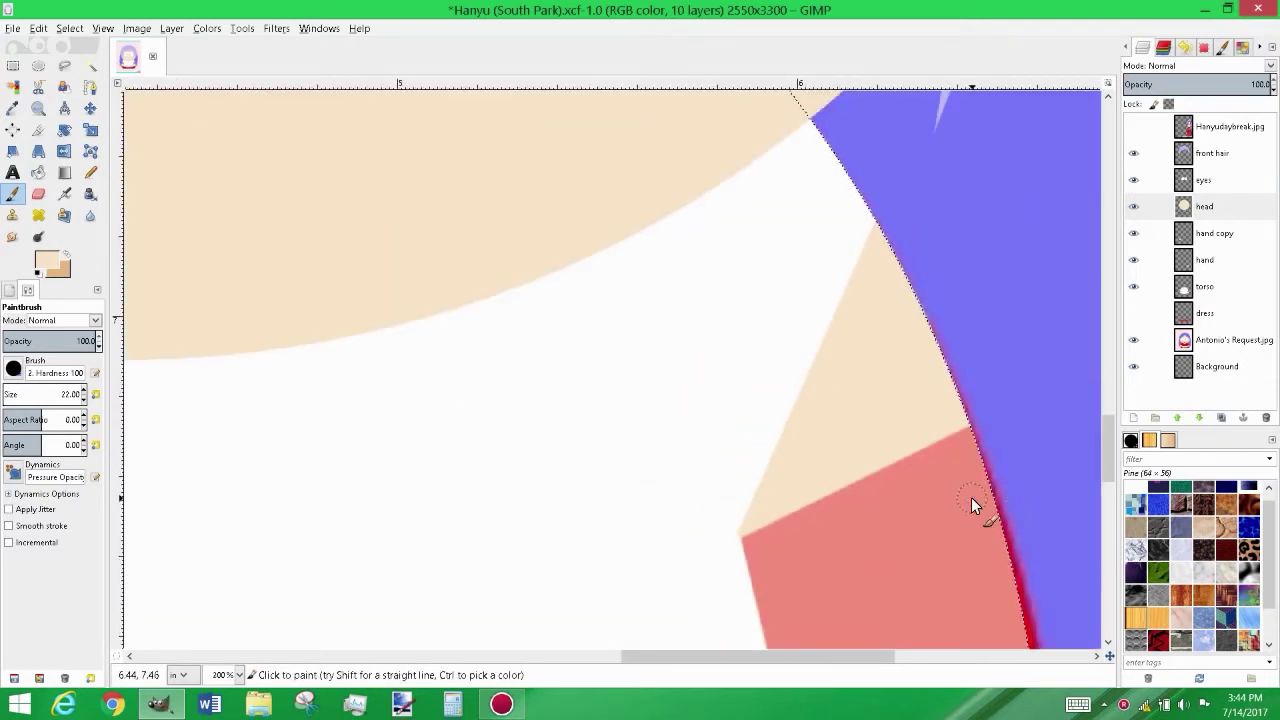
key("ctrl+z")
key("ctrl+z")
key("ctrl+z")
On the torso layer, outline and bucket-fill the white triangle above the right sleeve beige
left_click(1204, 286)
scroll(765, 537, "up", 2)
scroll(765, 541, "down", 1)
left_click(729, 527)
left_click(975, 112, "shift")
left_click(731, 525, "shift")
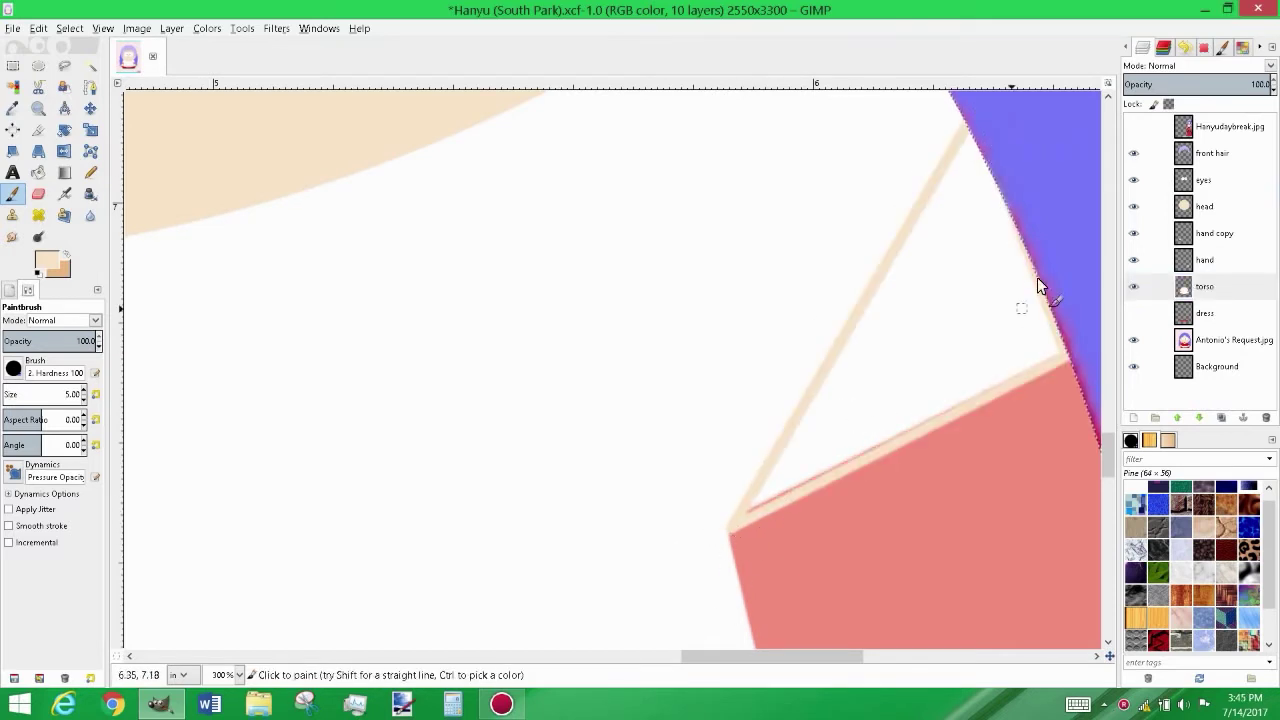
key("shift+b")
left_click(978, 279)
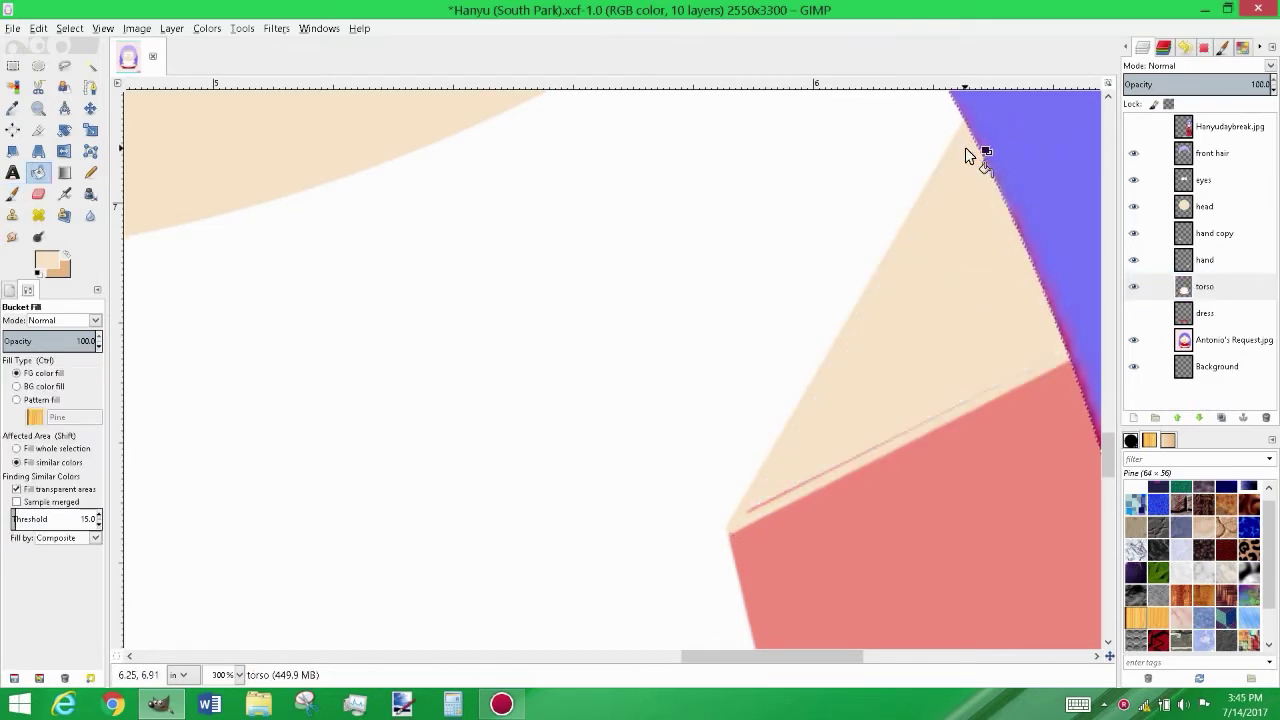
left_click(13, 196)
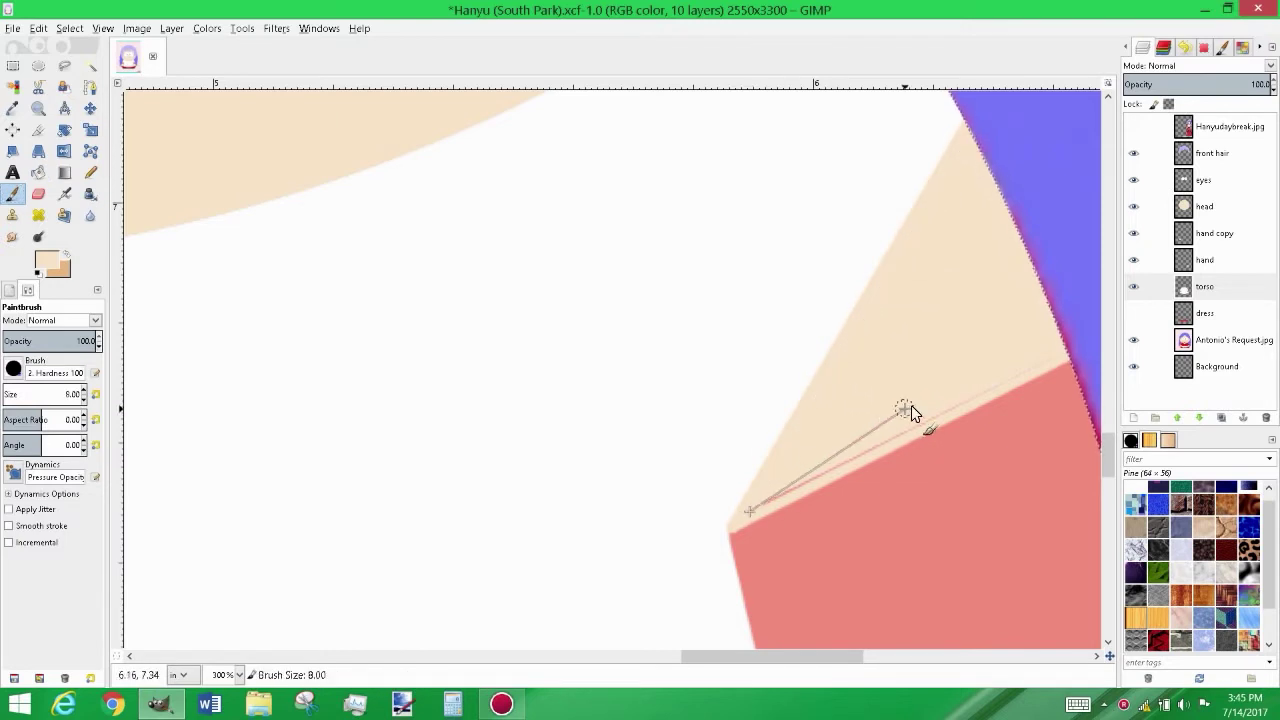
Re-sample the sleeve pink and begin a straight line at the left sleeve corner
scroll(926, 346, "down", 1, "ctrl")
key("o")
left_click(952, 493)
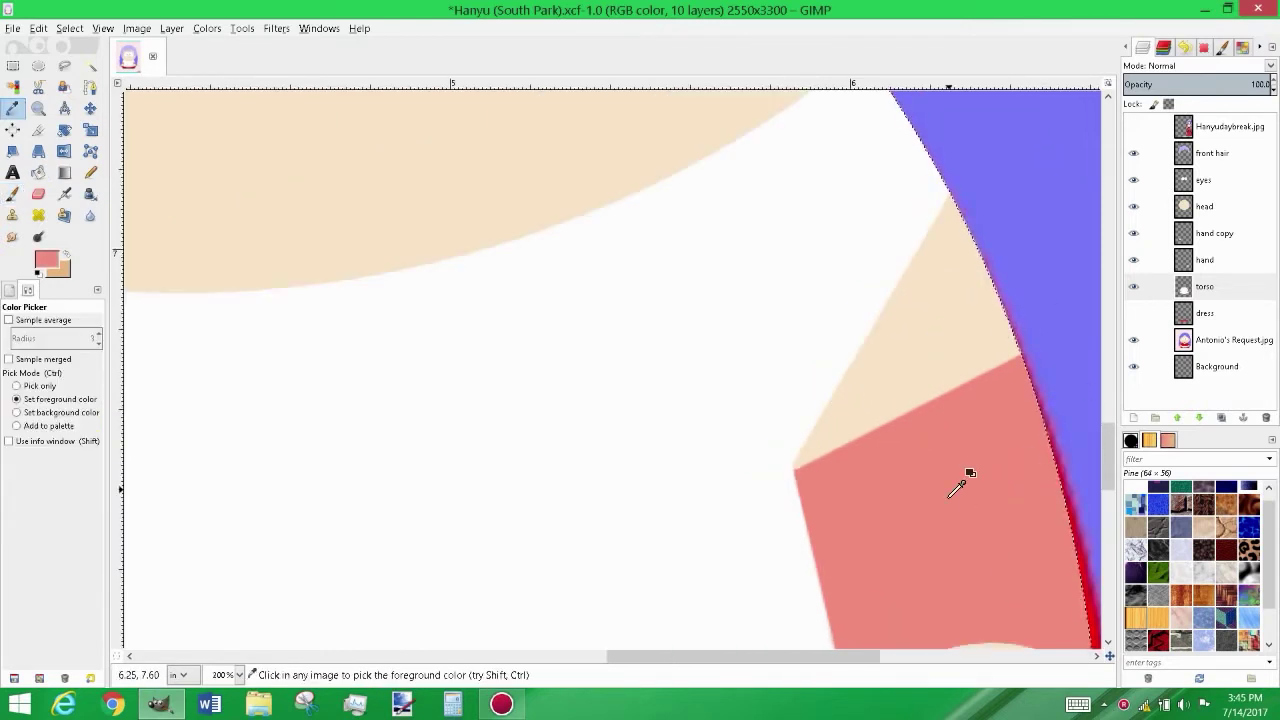
scroll(830, 470, "up", 2, "ctrl")
key("b")
key("p")
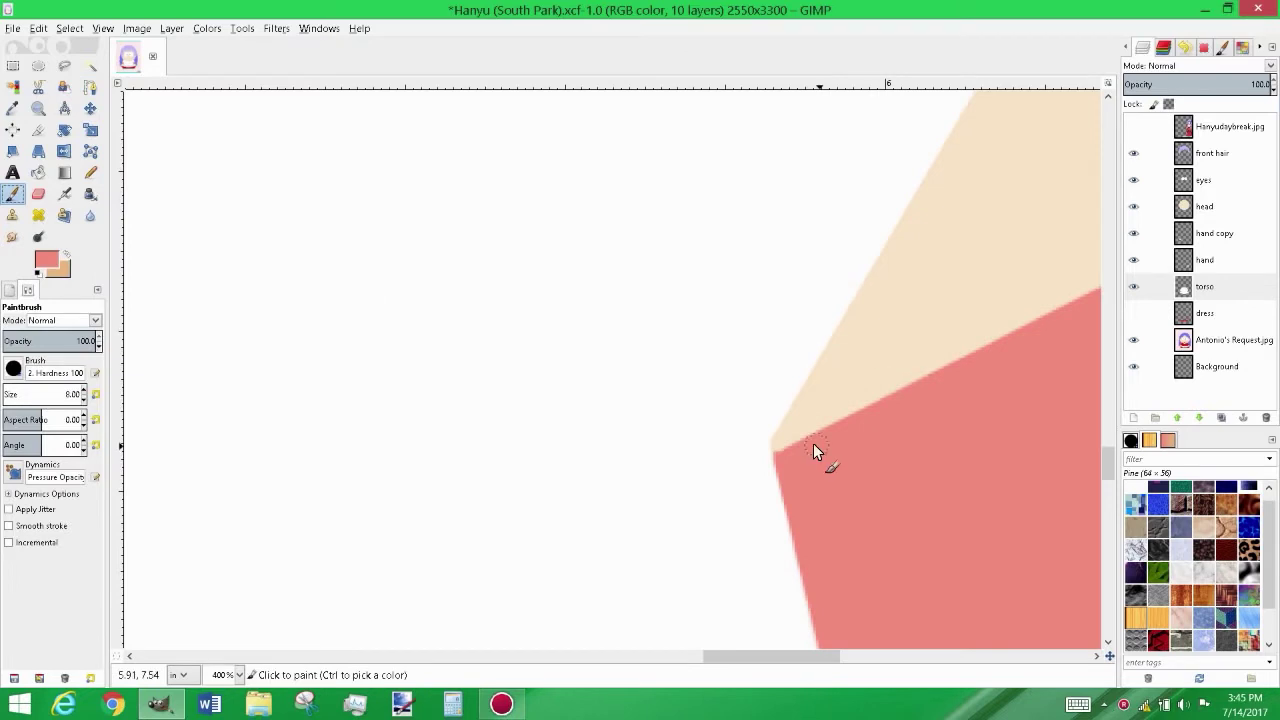
left_click(783, 447)
scroll(785, 517, "down", 3, "ctrl")
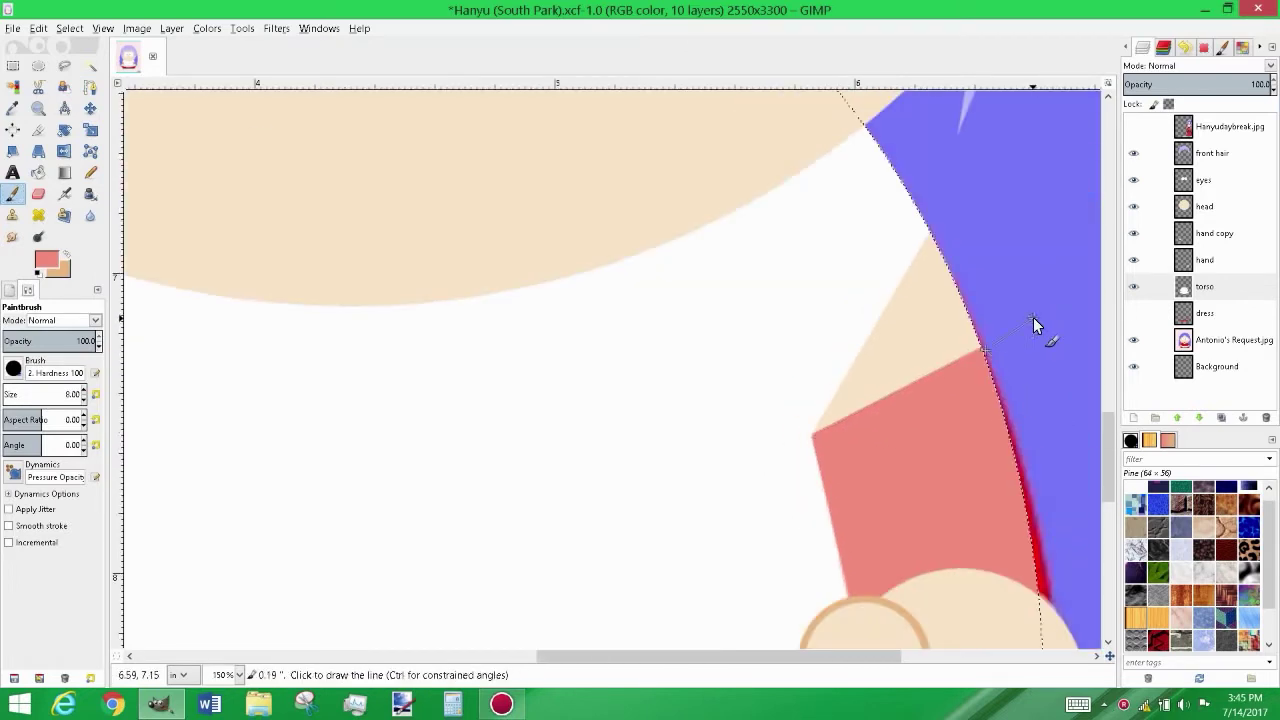
scroll(913, 332, "down", 1, "ctrl")
scroll(700, 580, "left", 4)
scroll(610, 400, "left", 1)
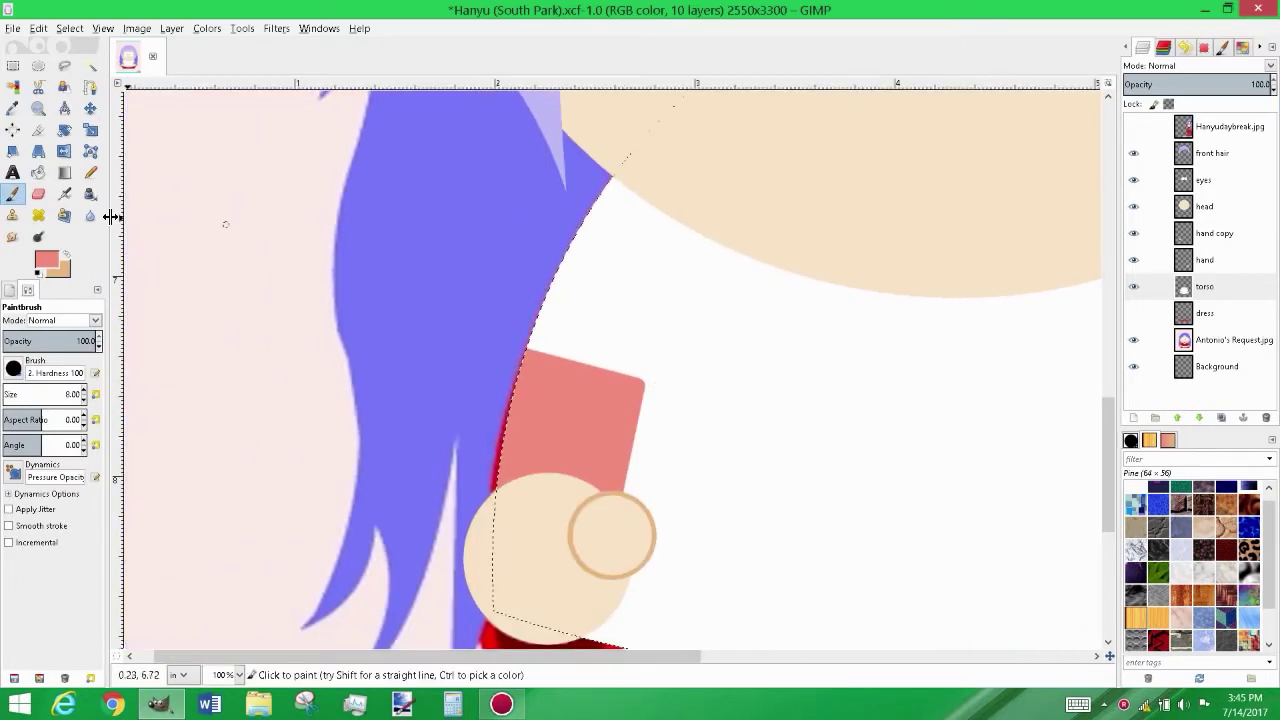
Outline the white triangle above the left sleeve in beige on the torso layer and fill it
key("o")
left_click(1057, 157)
left_click(1214, 286)
scroll(634, 371, "up", 2, "ctrl")
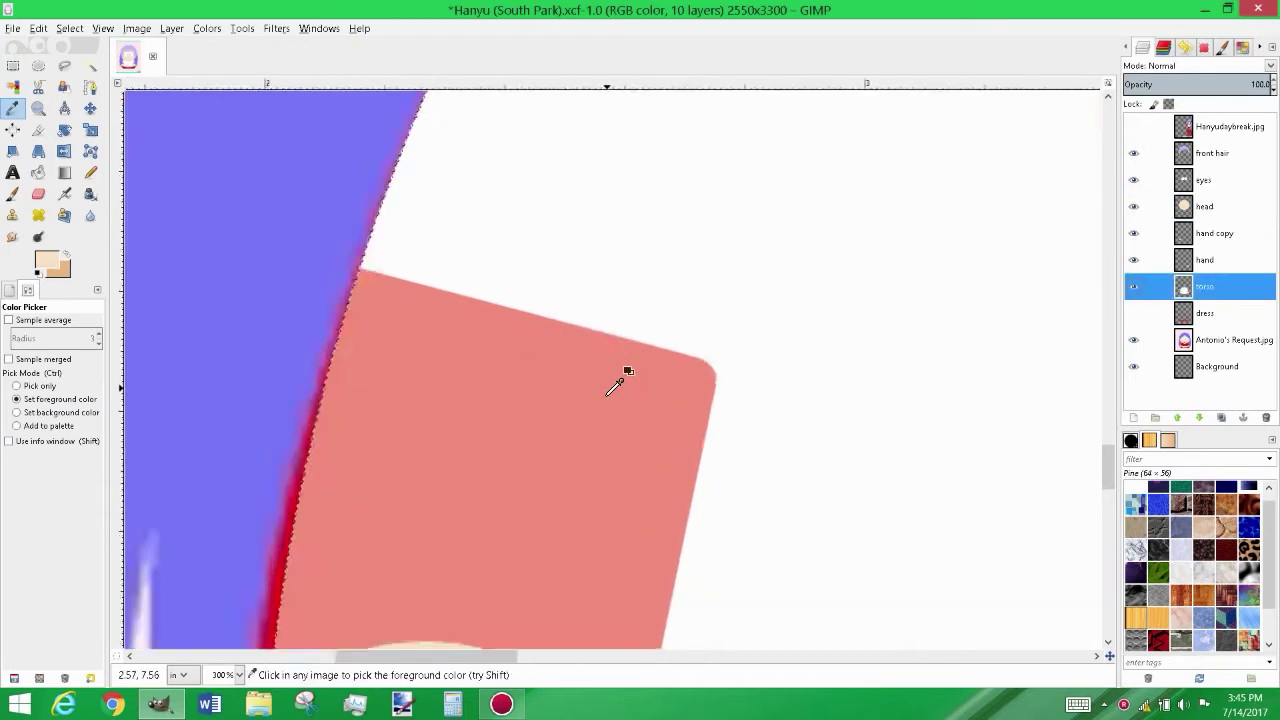
key("p")
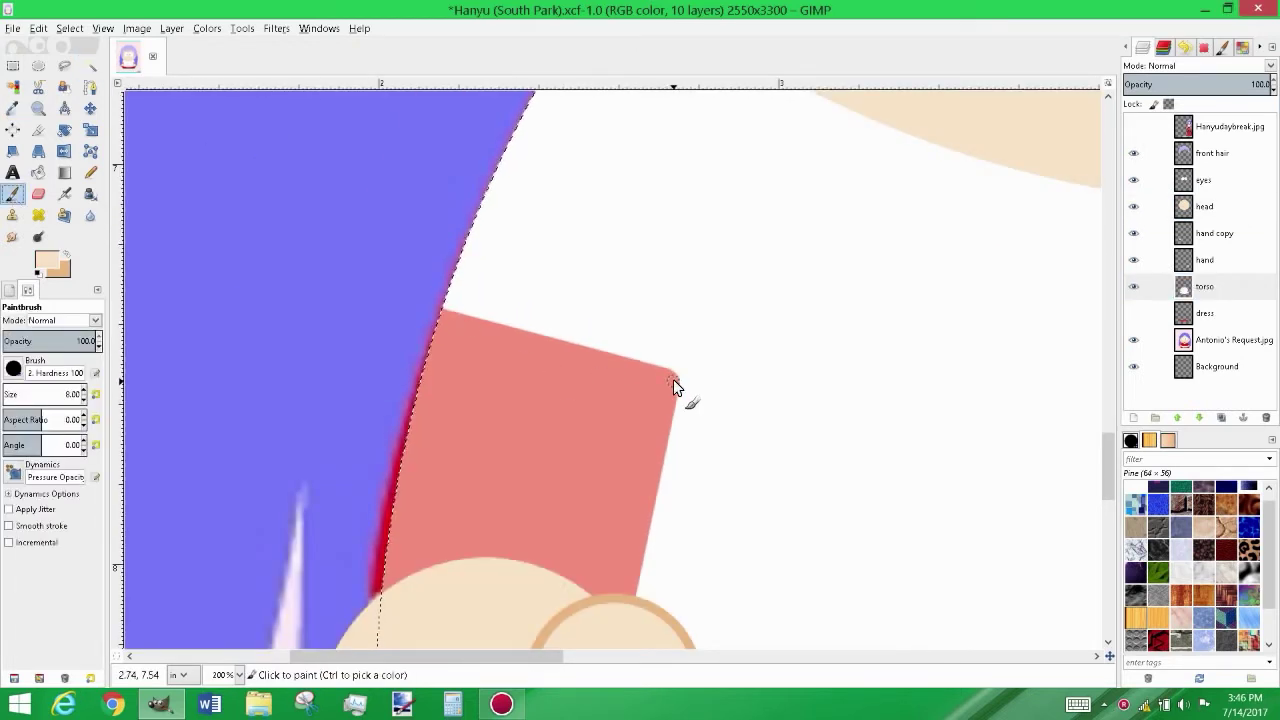
left_click(520, 104, "shift")
left_click(439, 315, "shift")
left_click(673, 381, "shift")
scroll(673, 381, "up", 3, "ctrl")
scroll(681, 341, "down", 3, "ctrl")
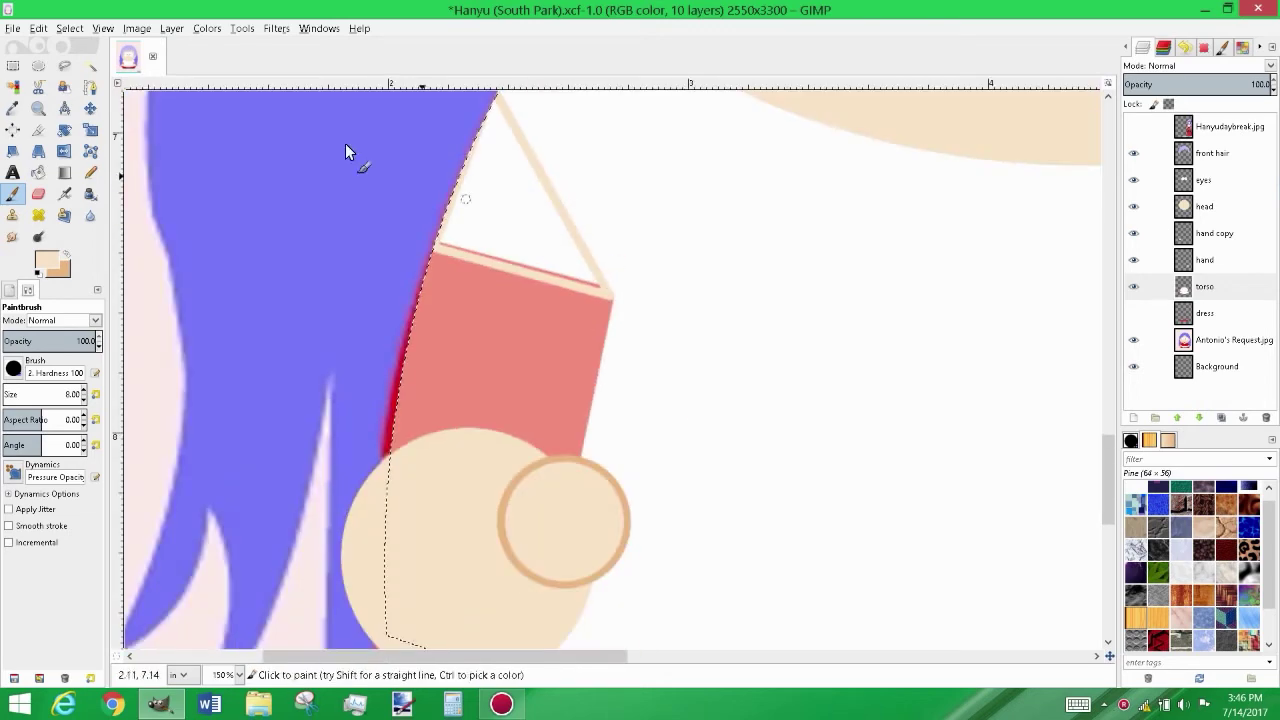
key("shift+b")
left_click(478, 193)
key("p")
Re-sample the sleeve pink and look over the finished arms
scroll(537, 303, "up", 3, "ctrl")
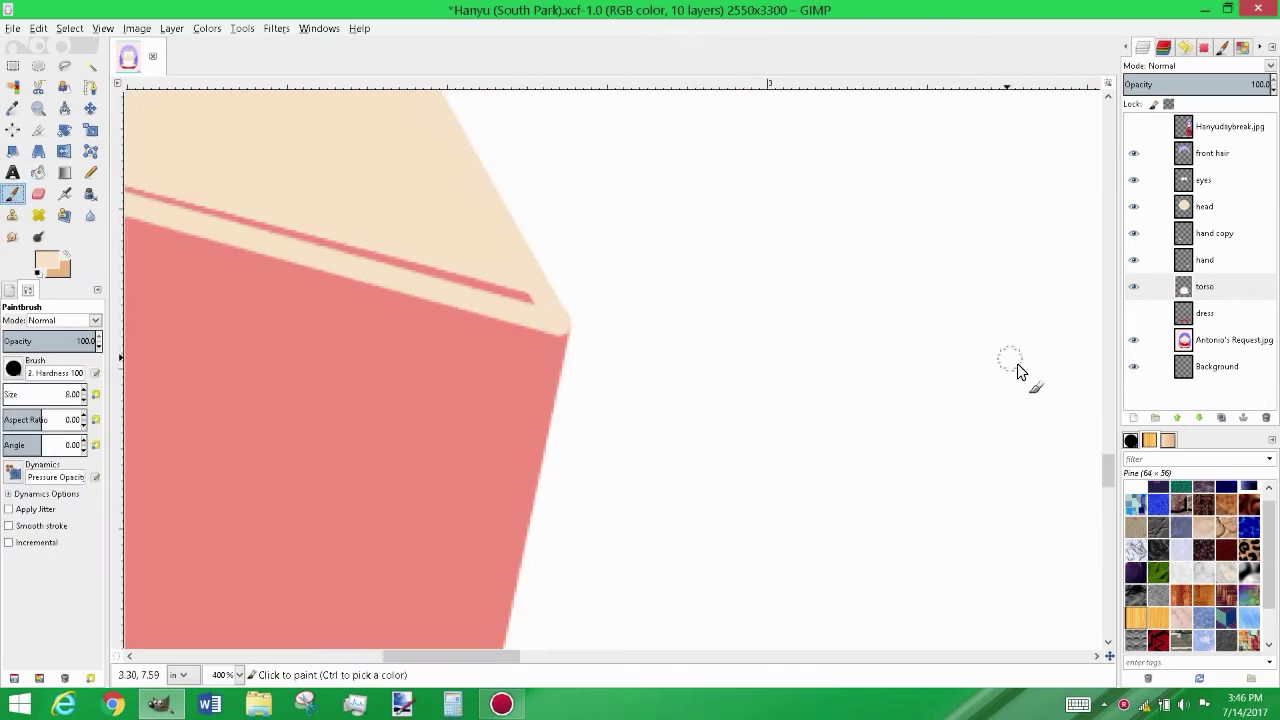
scroll(953, 363, "up", 5)
scroll(651, 635, "left", 2)
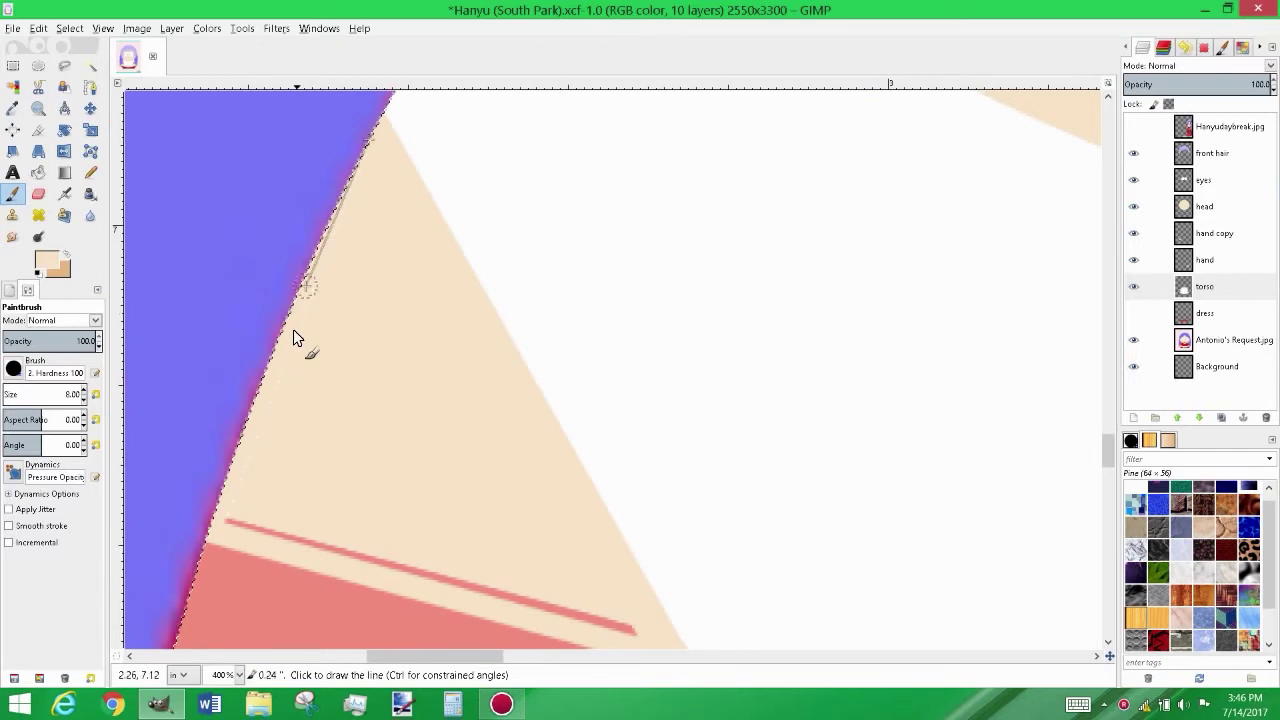
scroll(639, 443, "down", 3)
scroll(466, 277, "down", 3, "ctrl")
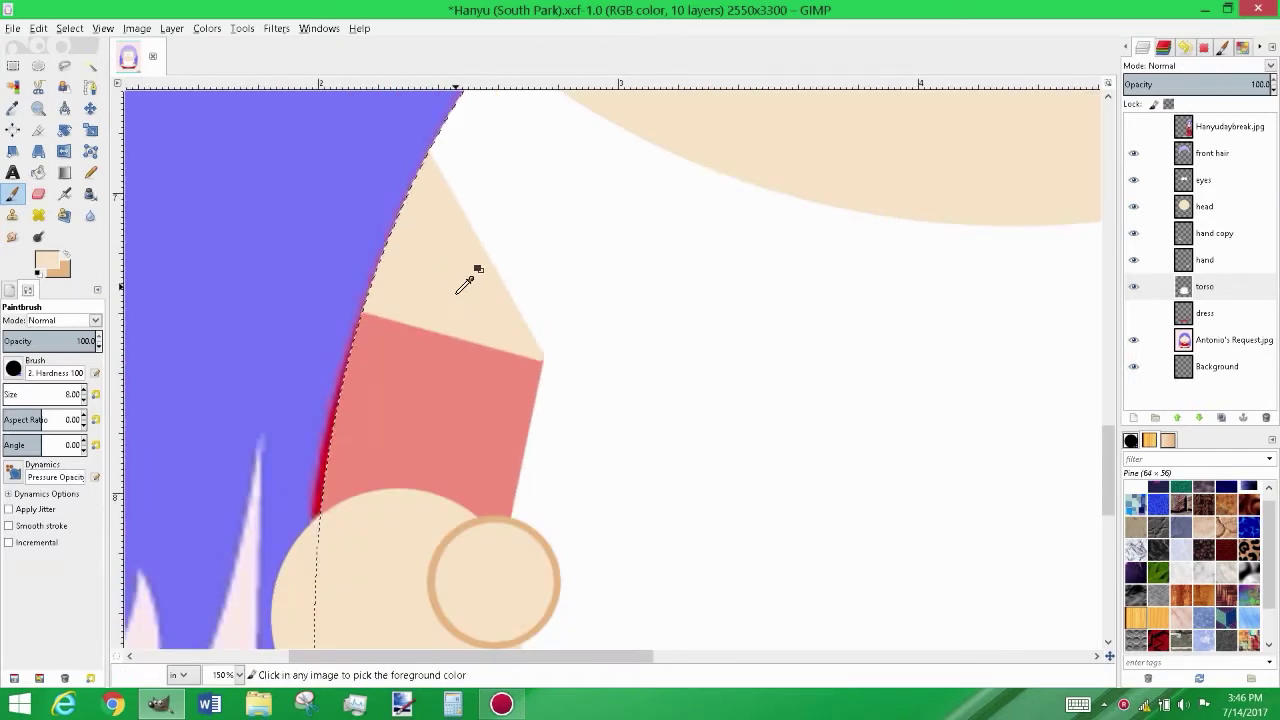
left_click(445, 391, "ctrl")
scroll(525, 370, "up", 4, "ctrl")
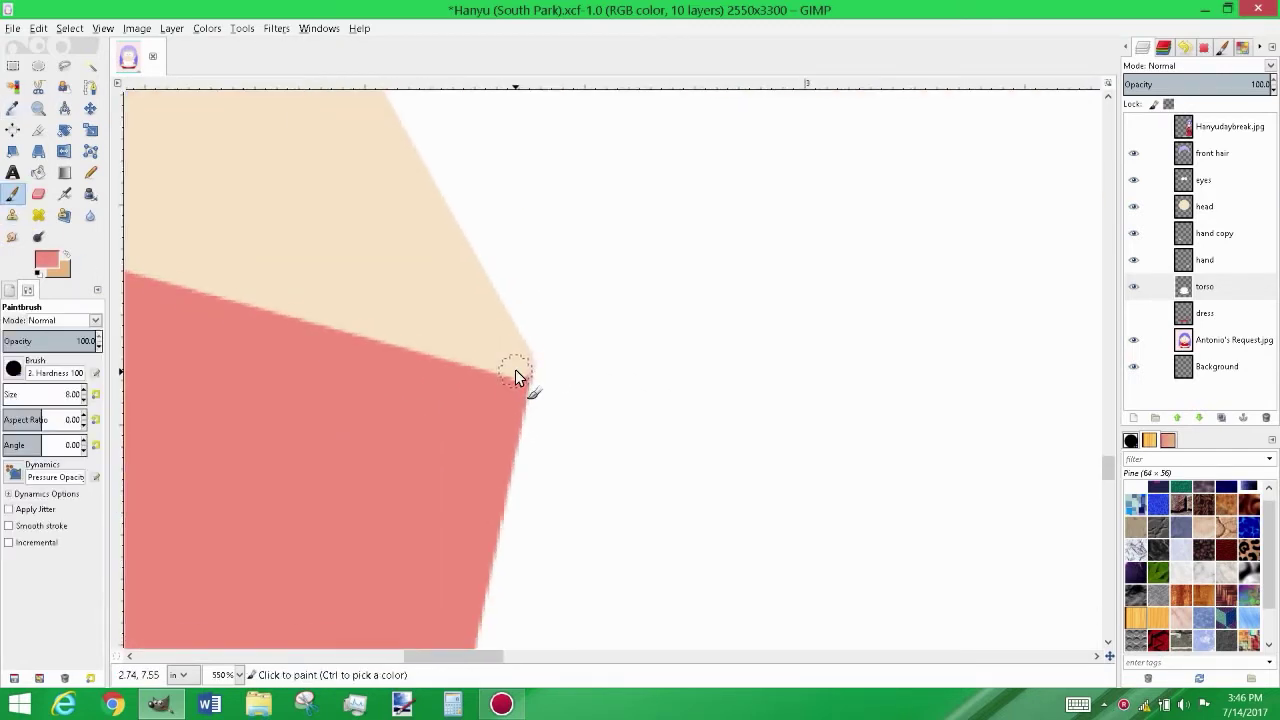
scroll(515, 369, "down", 4, "ctrl")
scroll(271, 343, "down", 1, "ctrl")
scroll(371, 314, "up", 1, "ctrl")
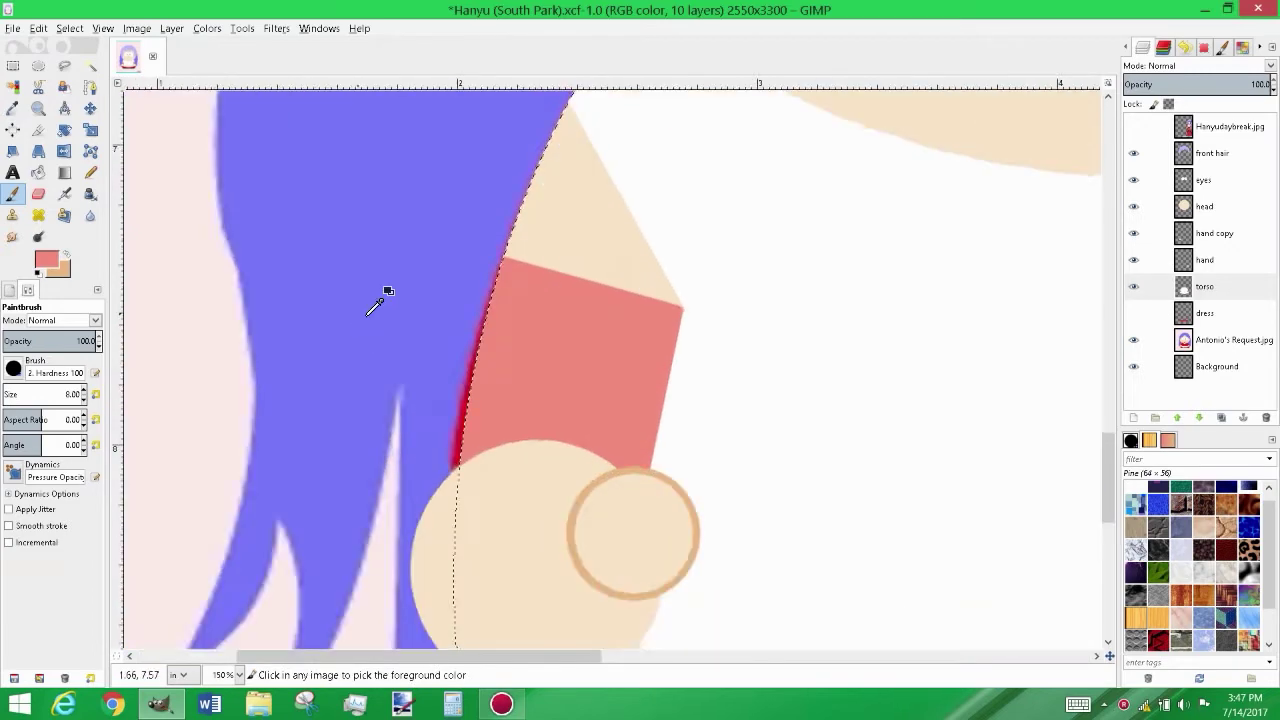
scroll(372, 250, "down", 3, "ctrl")
scroll(563, 315, "up", 7, "ctrl")
scroll(548, 330, "down", 7, "ctrl")
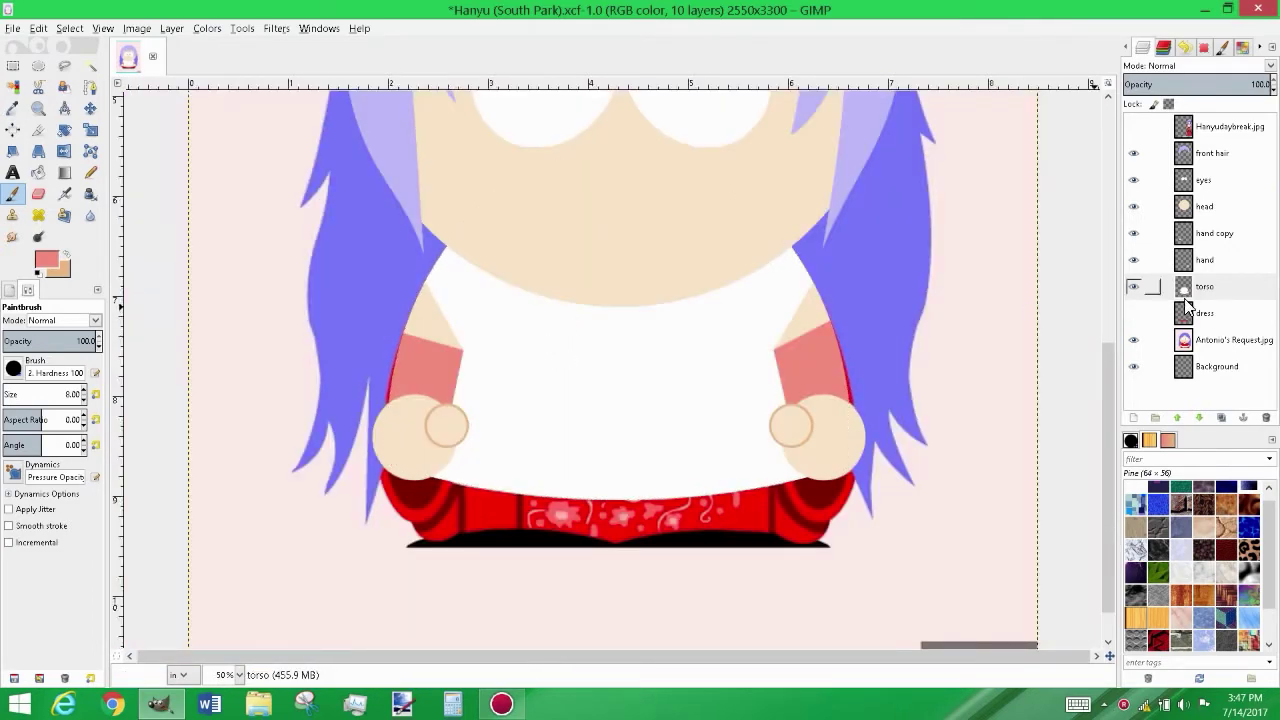
Create a new 'arm flaps' layer above the dress layer
scroll(1106, 428, "down", 1)
left_click(1210, 312)
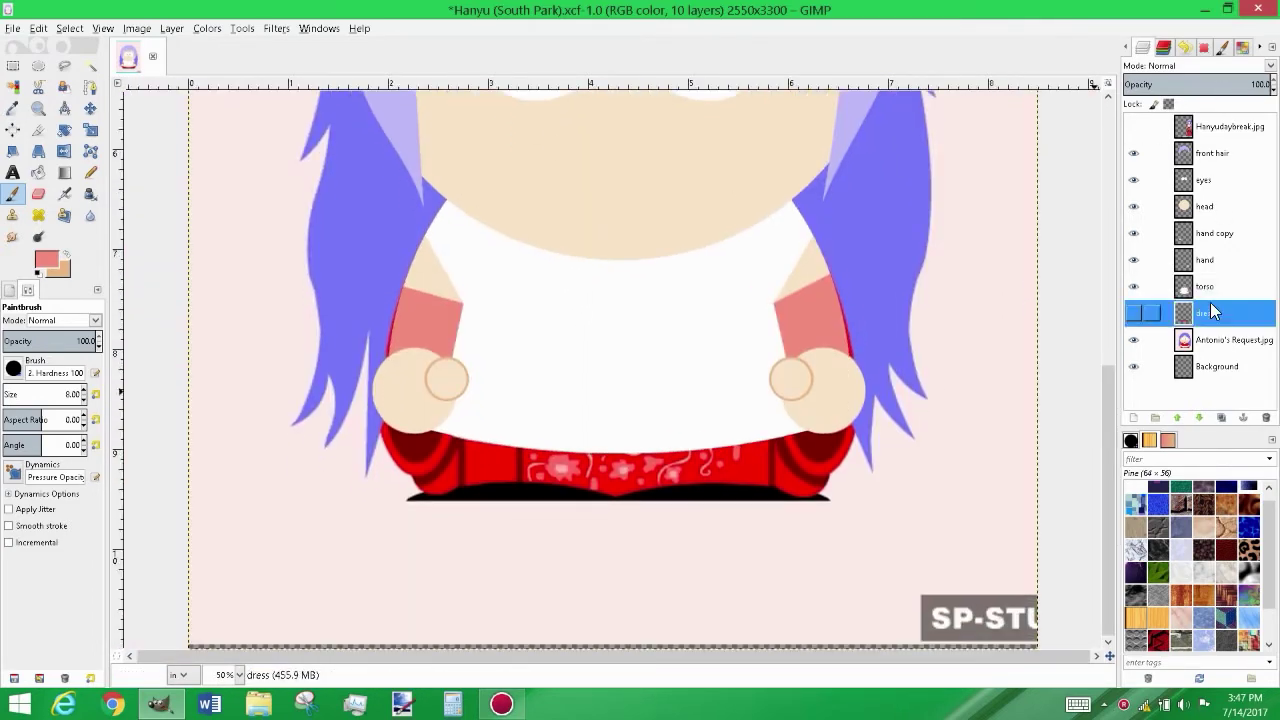
key("shift+ctrl+n")
type("aps")
key("Return")
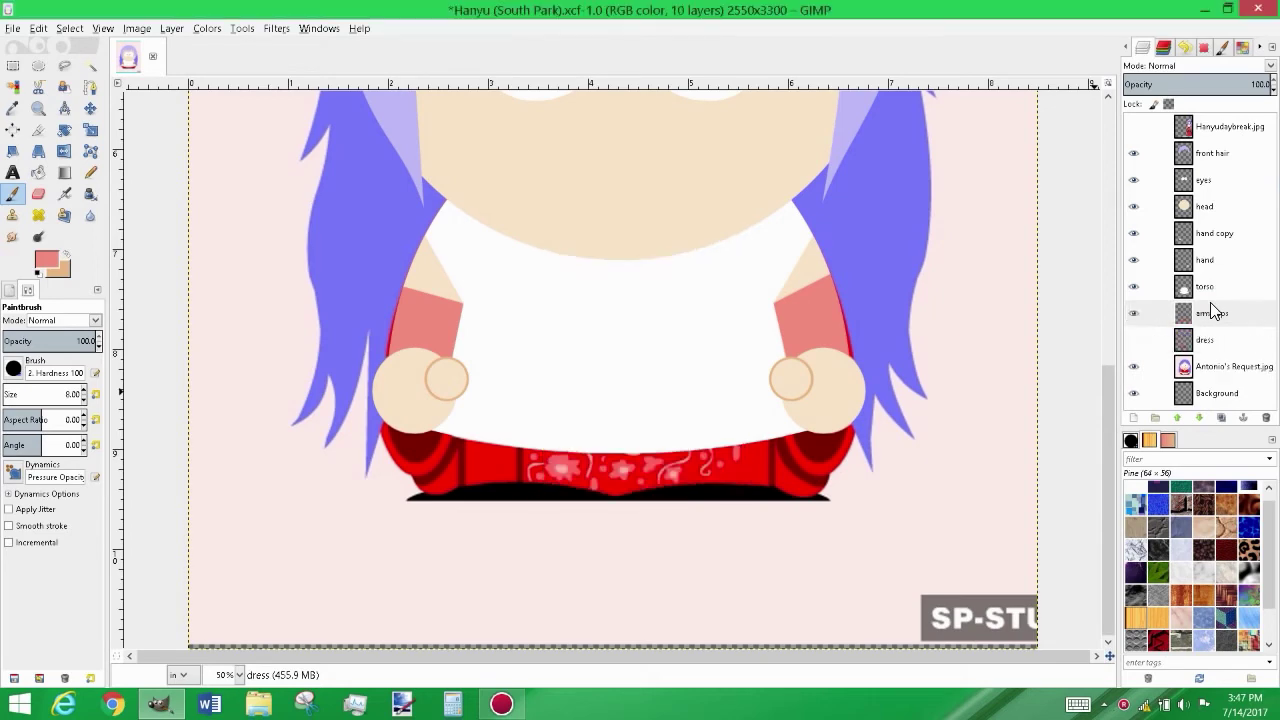
Draw a curved sleeve-flap outline under the left hand with the Paths tool
scroll(323, 377, "up", 2, "ctrl")
left_click(90, 87)
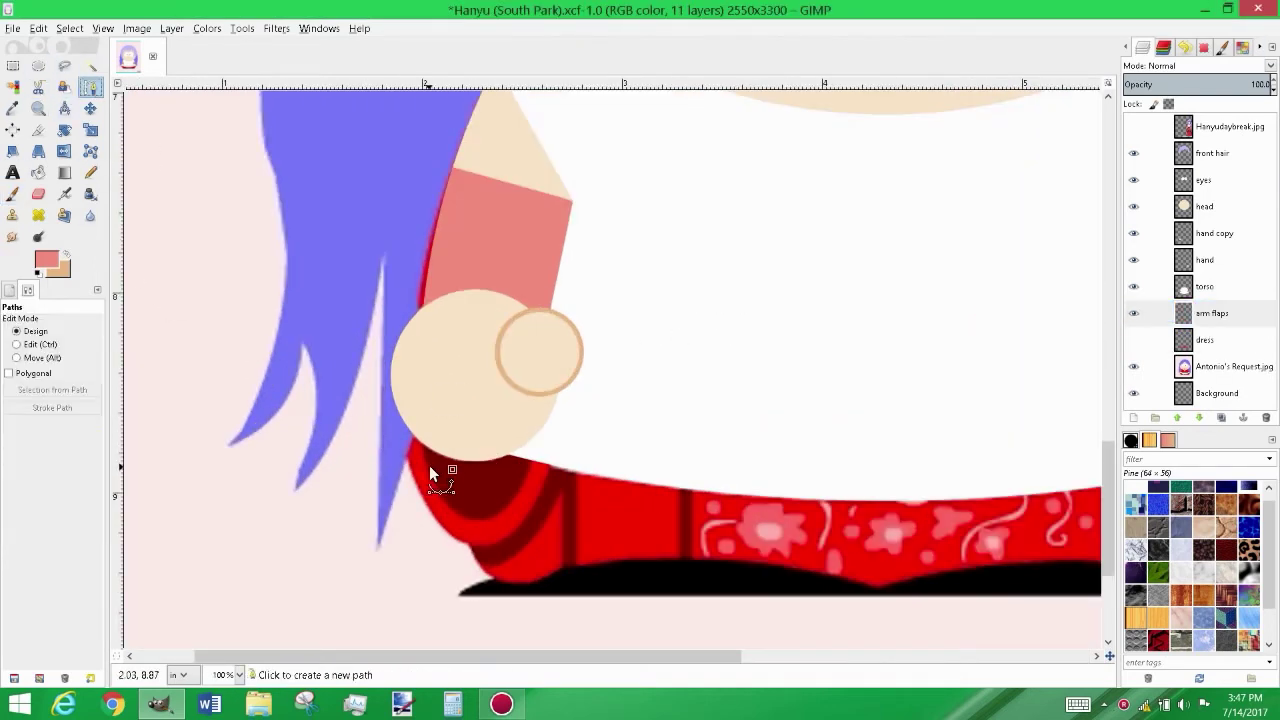
left_click(564, 414)
left_click_drag(530, 480, 508, 563)
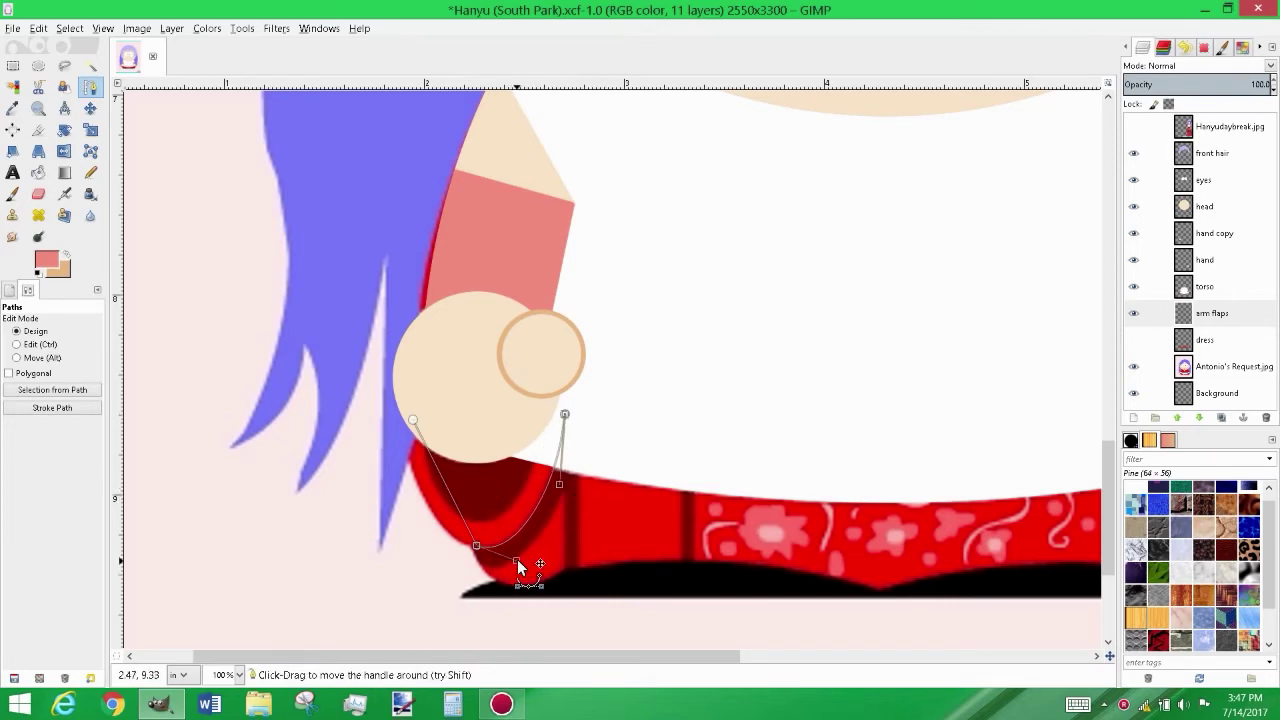
left_click_drag(413, 487, 447, 557)
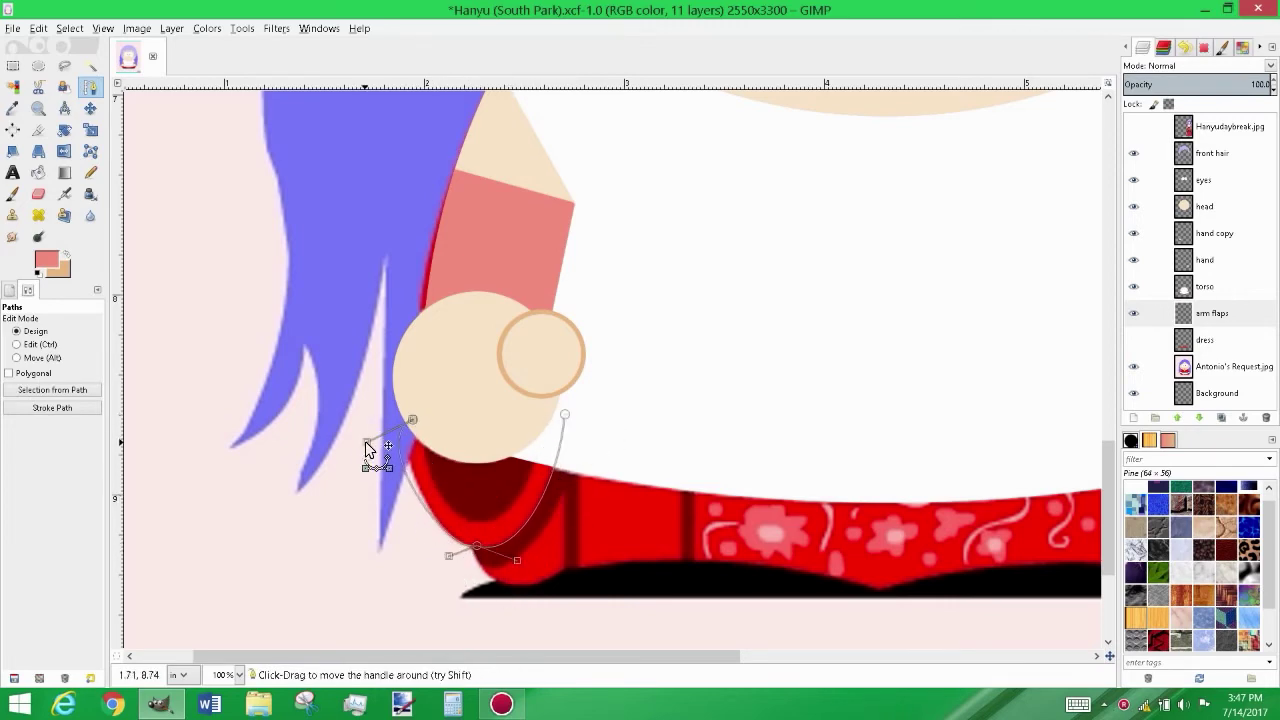
scroll(519, 551, "up", 3)
scroll(635, 291, "down", 2)
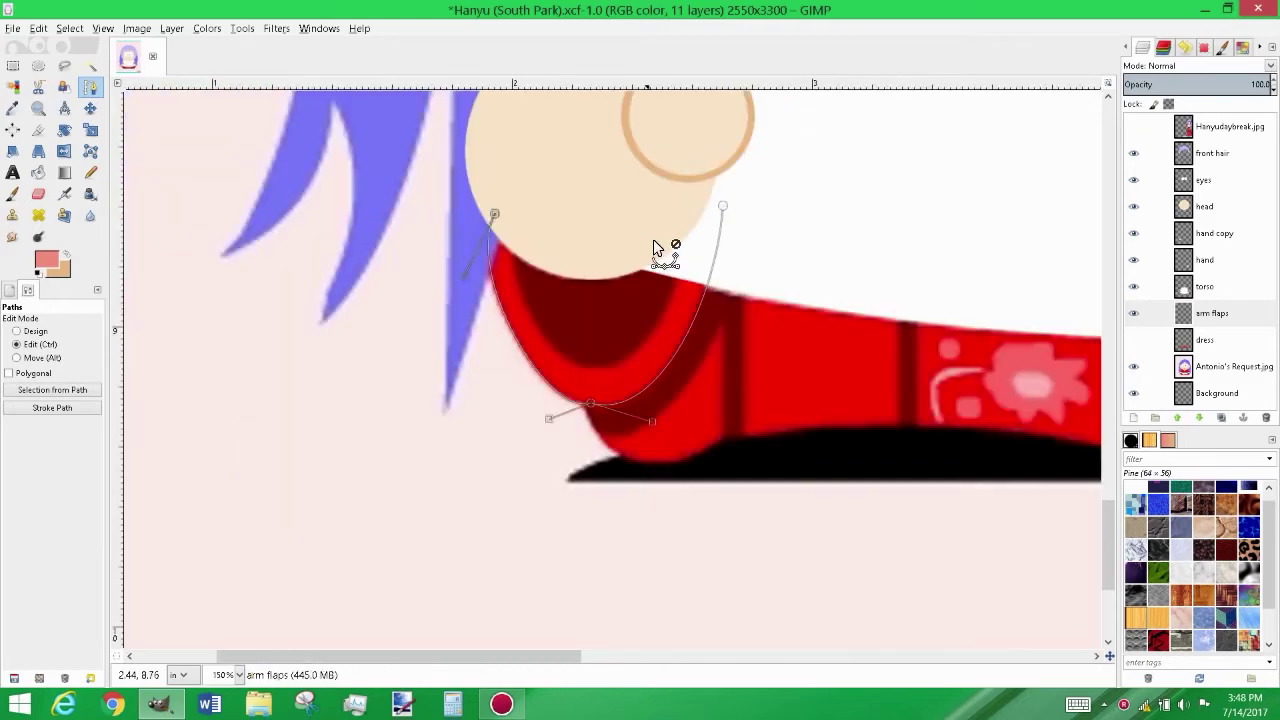
scroll(635, 291, "up", 3)
left_click_drag(483, 448, 462, 410)
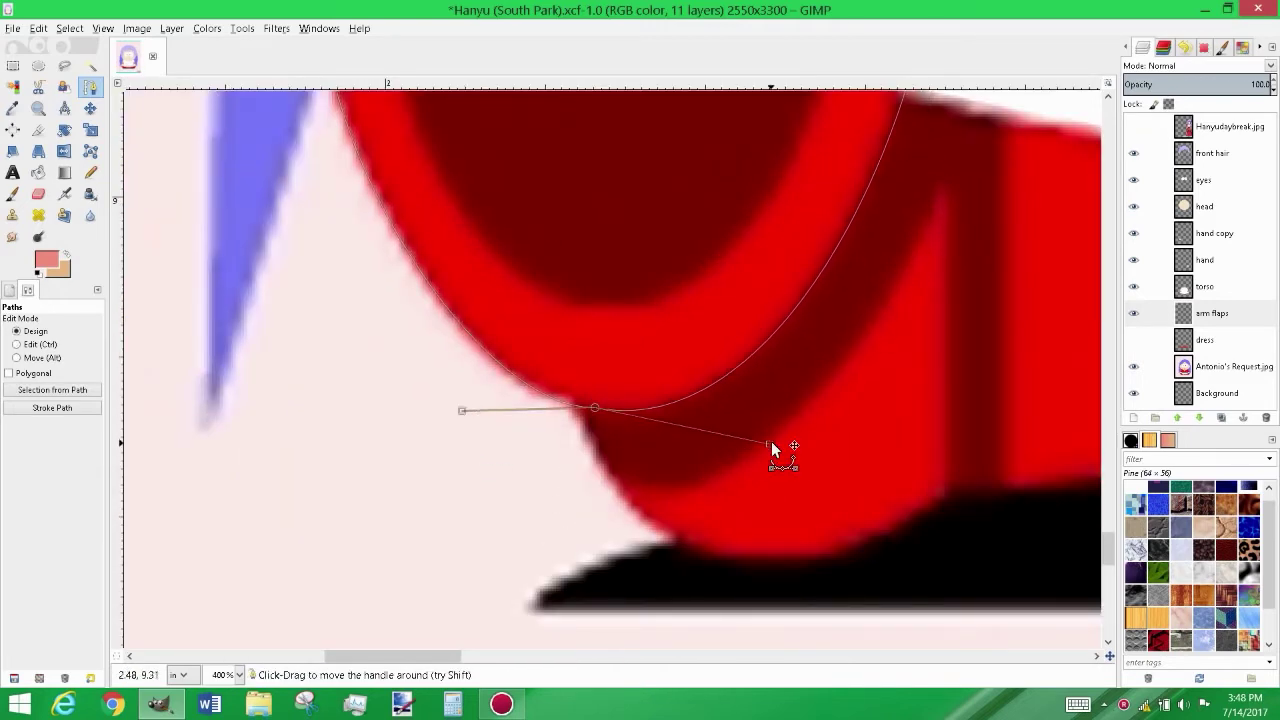
scroll(633, 371, "down", 4)
Turn the flap path into a selection, fill it pink, and deselect
right_click(591, 271)
left_click(740, 403)
key("shift+b")
left_click(593, 370)
key("shift+ctrl+a")
Show the reference image and sample a darker red from it, then reselect arm flaps
key("minus")
key("minus")
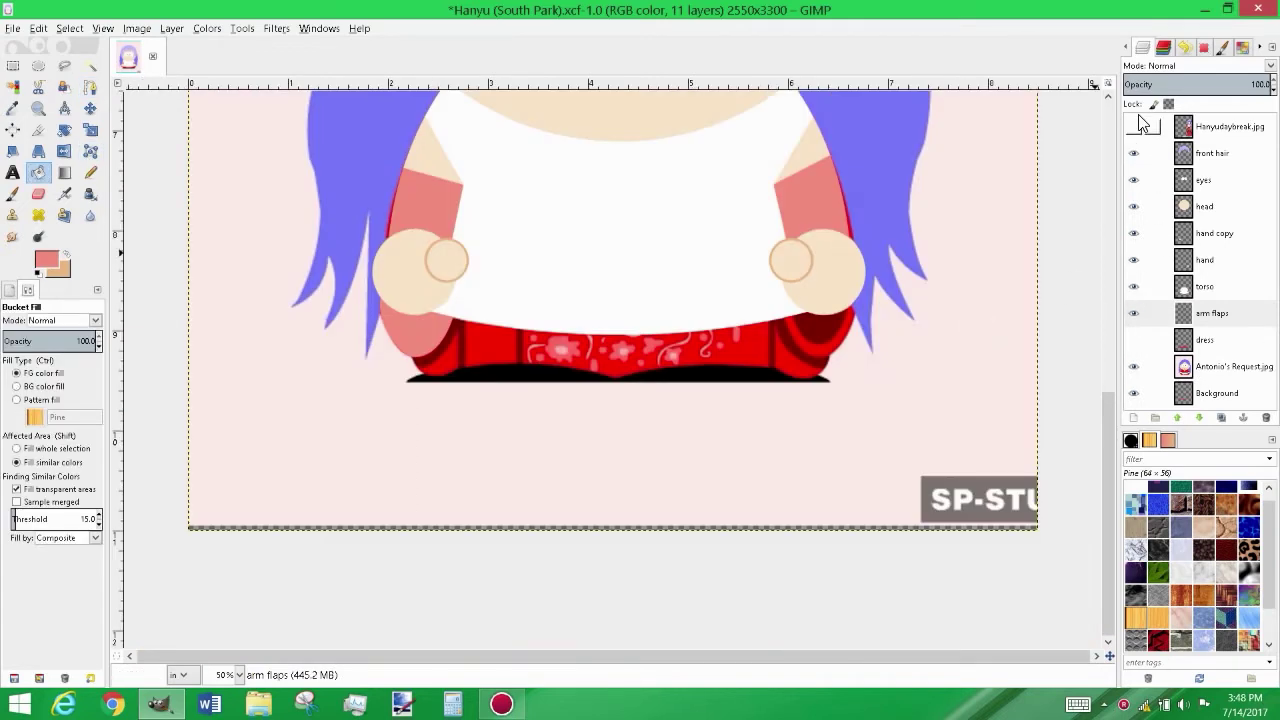
left_click(1133, 126)
left_click(1225, 126)
key("o")
left_click(958, 127)
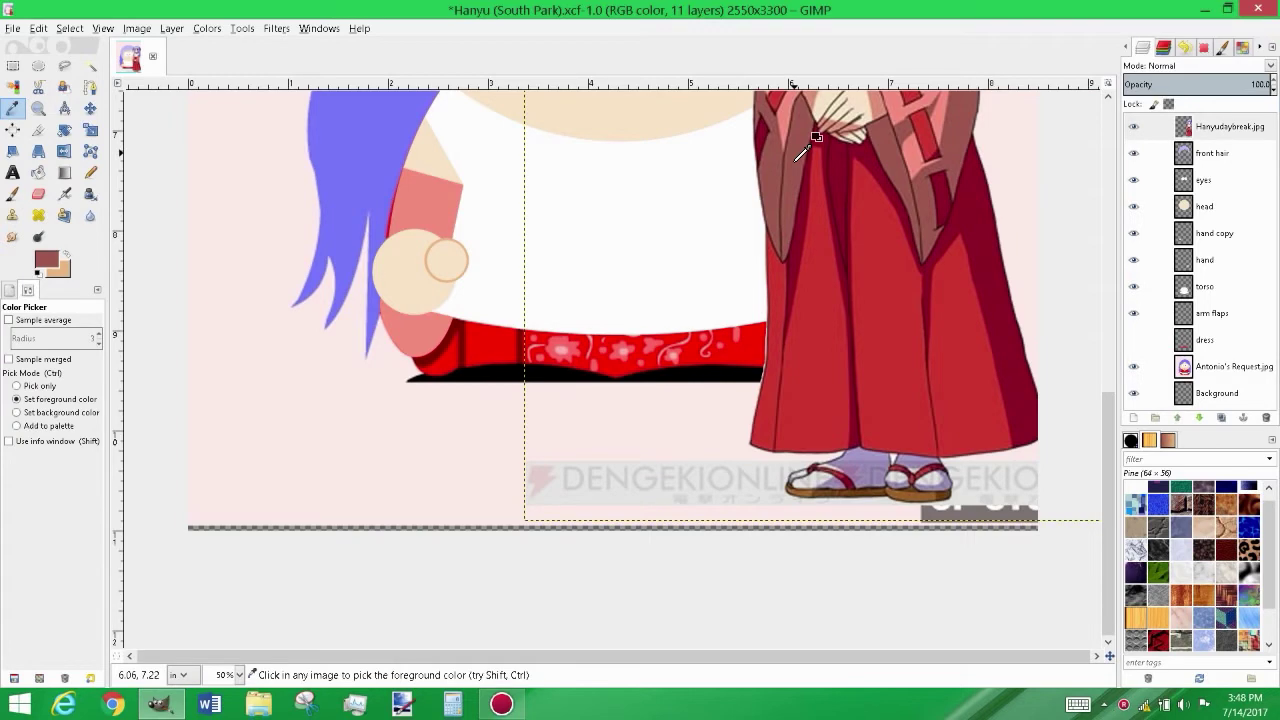
left_click(1212, 313)
Draw a U-shaped inner flap outline with the Paths tool and adjust its anchors
scroll(375, 309, "up", 3)
key("b")
left_click(412, 287)
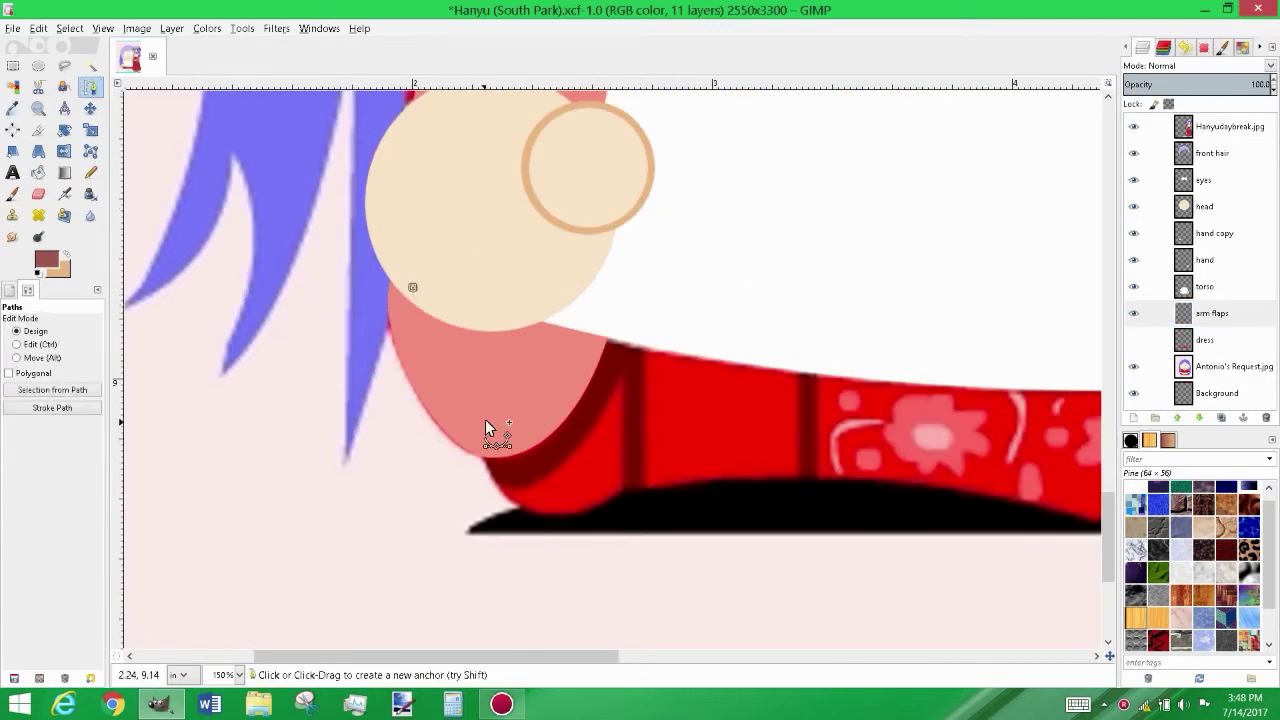
left_click(487, 428)
left_click_drag(451, 417, 385, 331)
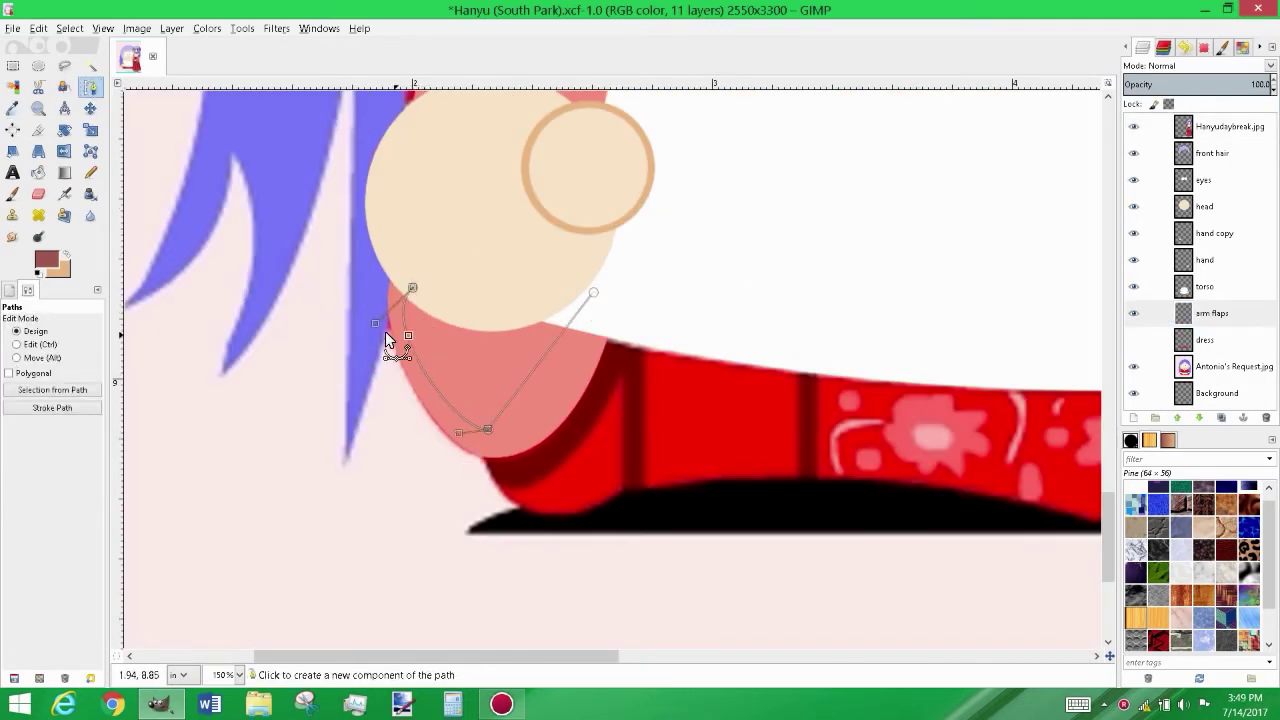
left_click_drag(487, 429, 524, 429)
left_click(412, 289)
left_click(413, 288)
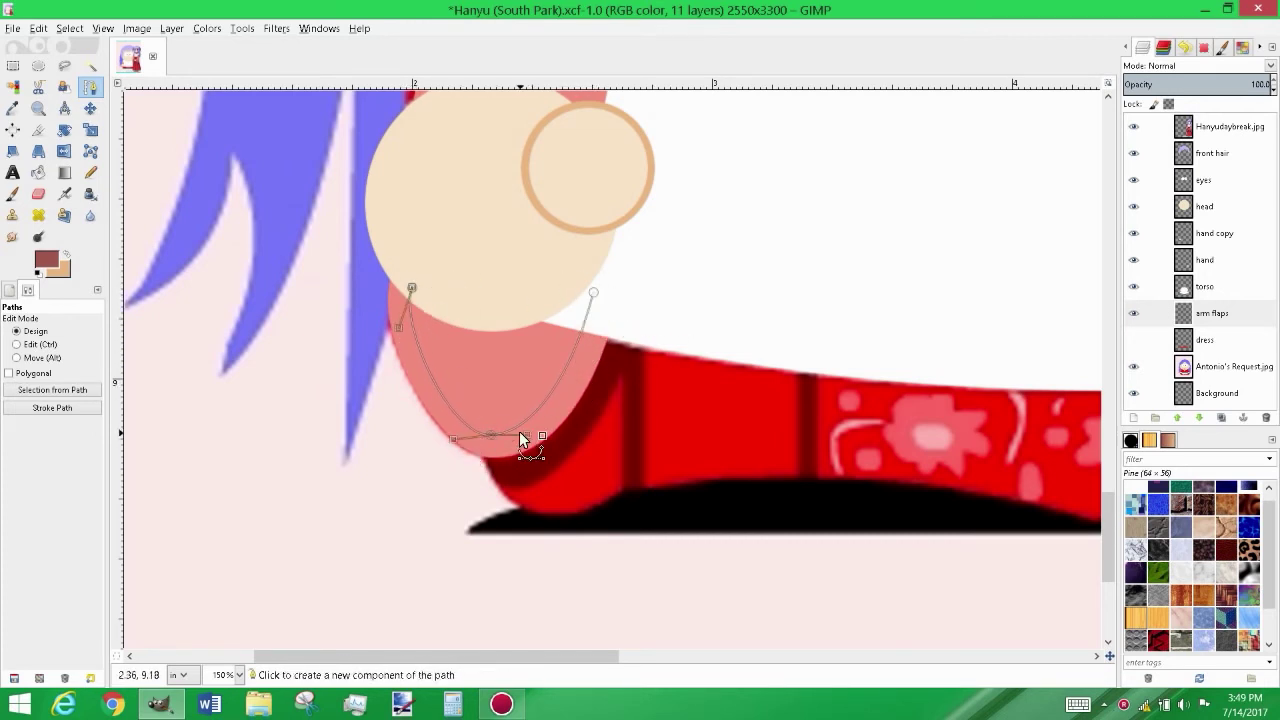
left_click(595, 294)
left_click(491, 434)
left_click(411, 289, "shift")
Turn the inner outline into a selection and fill it with the darker colour
right_click(475, 342)
left_click(661, 470)
key("shift+b")
left_click(507, 349)
Hide the reference image layer and duplicate the arm flaps layer
key("minus")
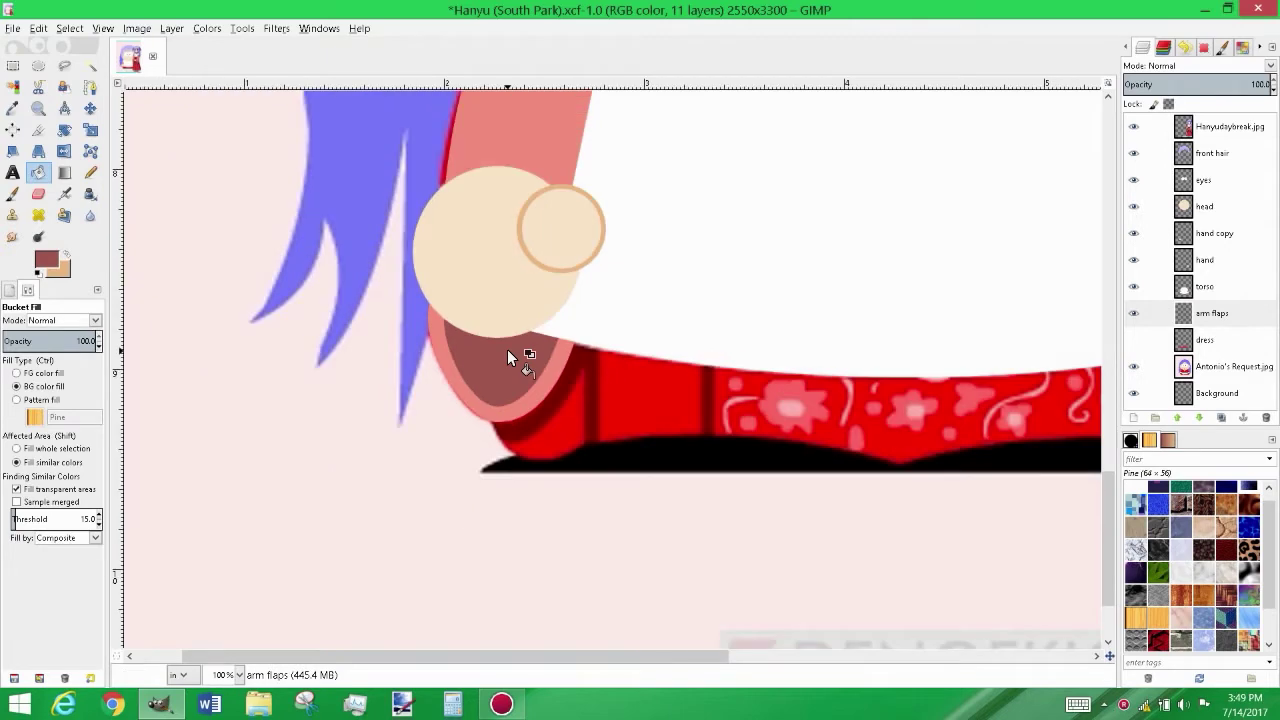
key("minus")
key("minus")
left_click(1133, 126)
left_click(1212, 314)
key("ctrl+shift+d")
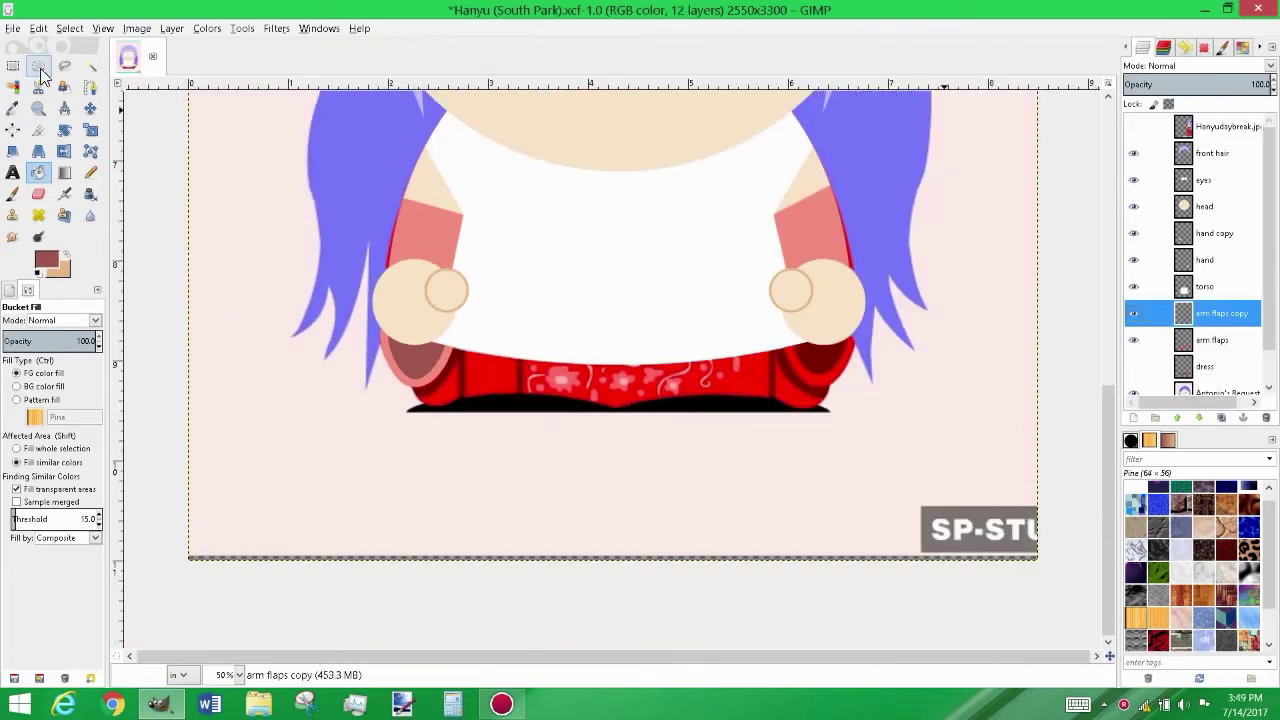
Move the arm flaps copy over to the right arm with the Move tool
key("m")
key("plus")
key("plus")
key("plus")
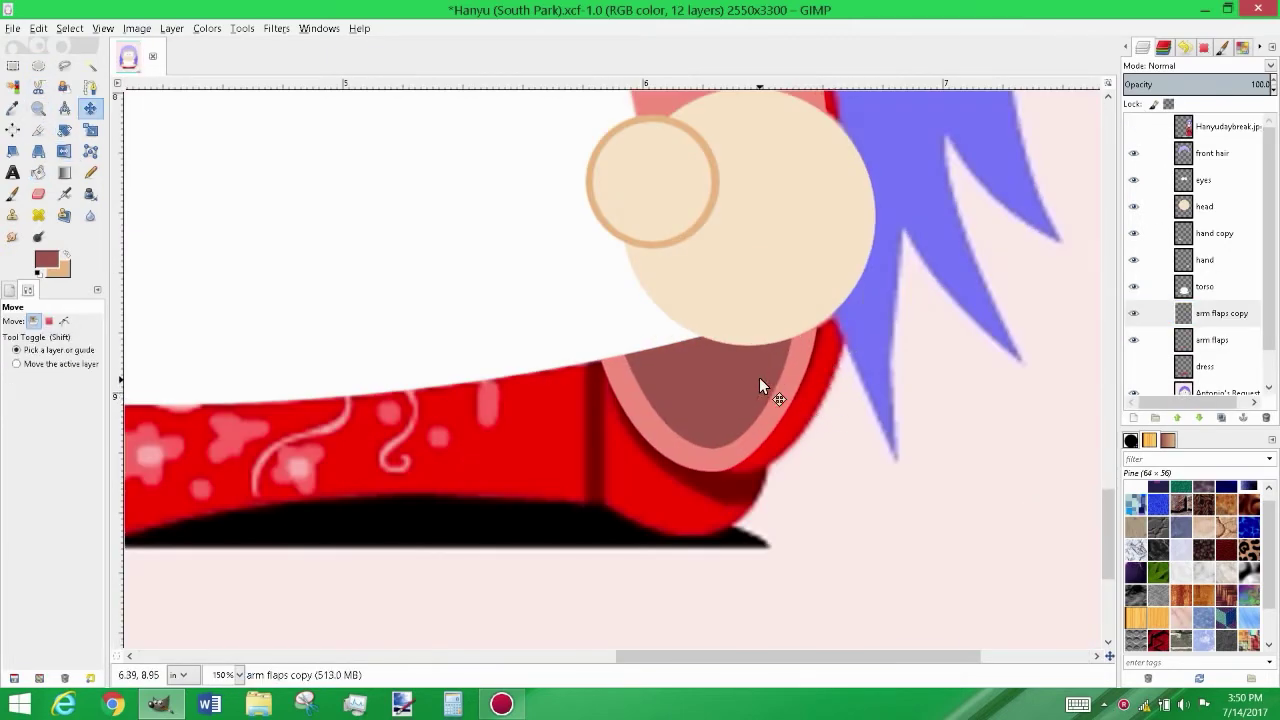
key("Right")
key("Right")
key("Right")
key("Right")
key("Right")
key("Right")
key("Right")
key("minus")
key("minus")
key("minus")
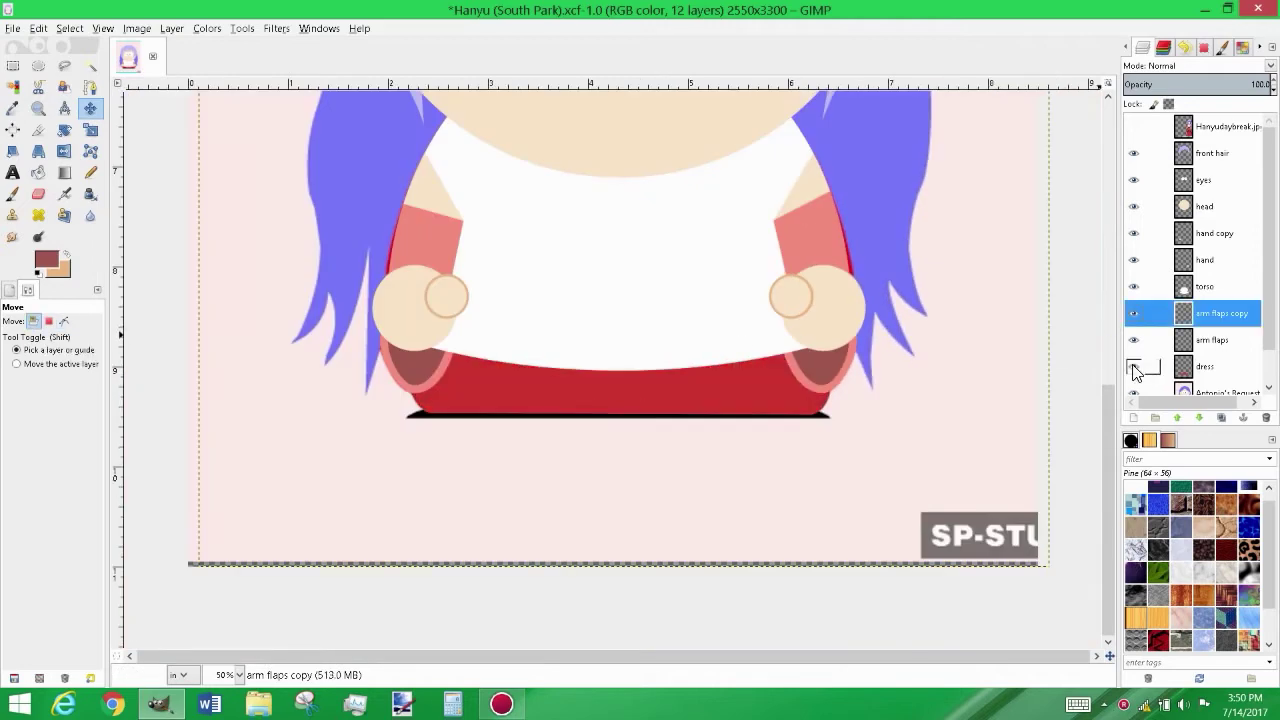
key("minus")
Show the anime reference layer and pick its hakama red as the foreground colour
scroll(1182, 245, "down", 1)
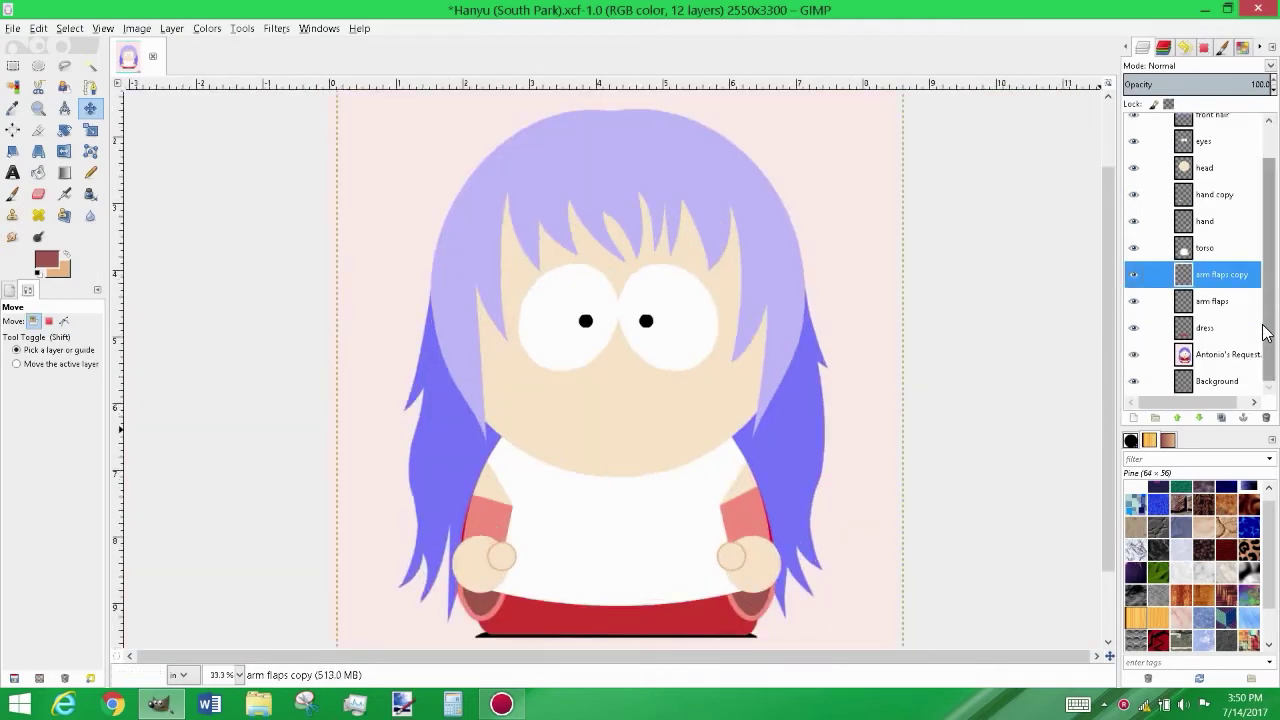
left_click(1182, 247)
scroll(1182, 250, "up", 2)
left_click(1133, 130)
scroll(1182, 250, "down", 1)
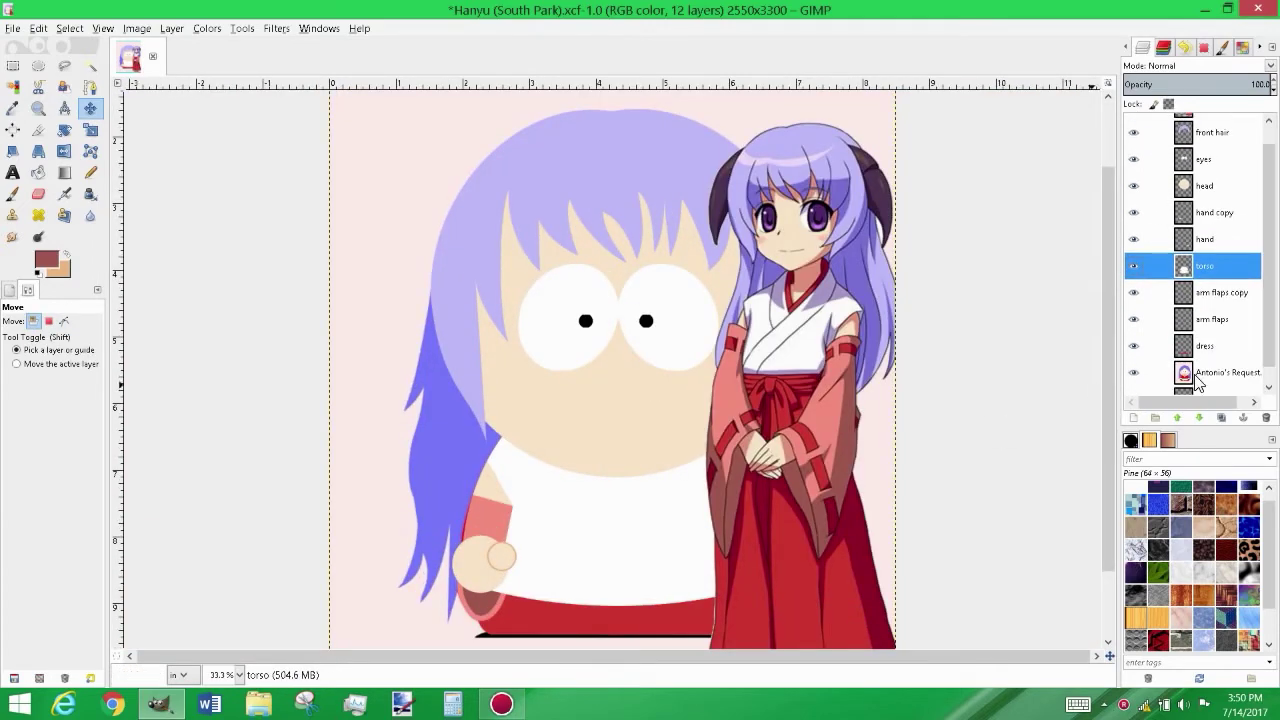
key("o")
left_click(799, 457)
left_click(1196, 262, "alt")
Lower the torso layer opacity to about 53 so the kimono shows through
key("plus")
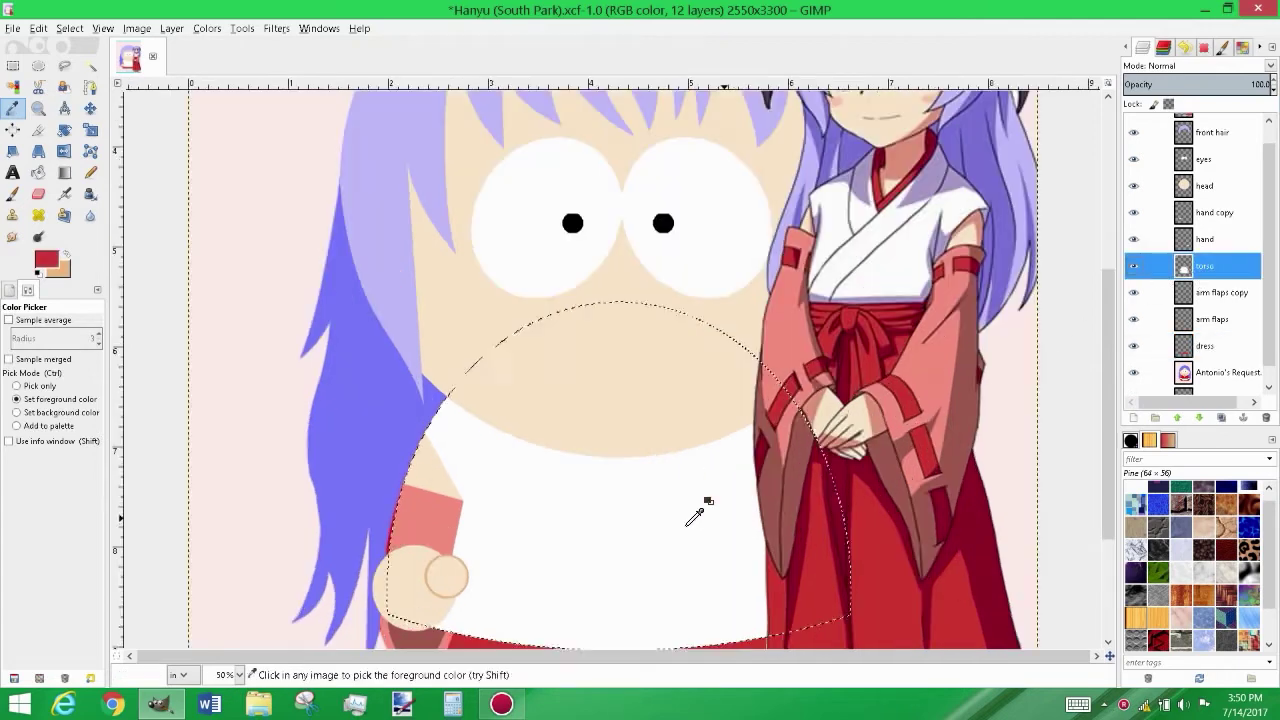
scroll(1100, 370, "down", 2)
left_click(1190, 80)
left_click_drag(1190, 68, 1202, 70)
left_click(1204, 265)
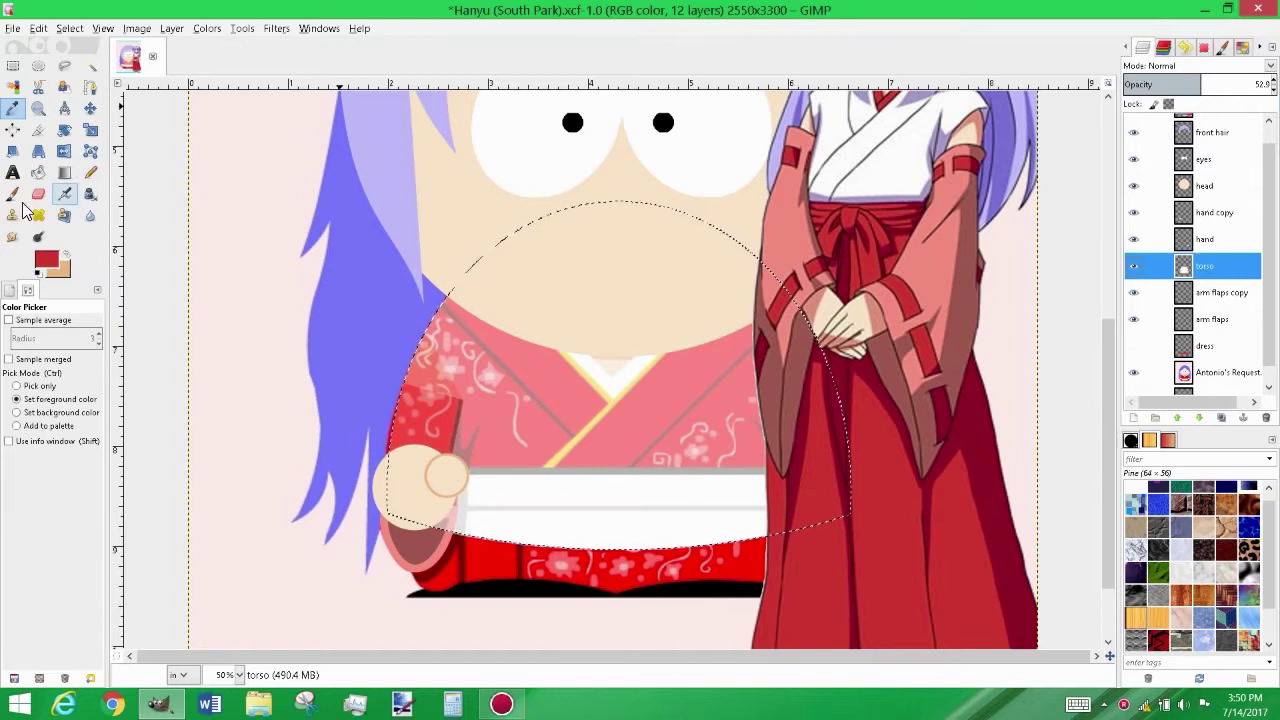
Set the brush size to 22 and bucket-fill the white lower torso band red
key("p")
key("1")
key("bracketright")
key("bracketright")
key("bracketright")
key("bracketright")
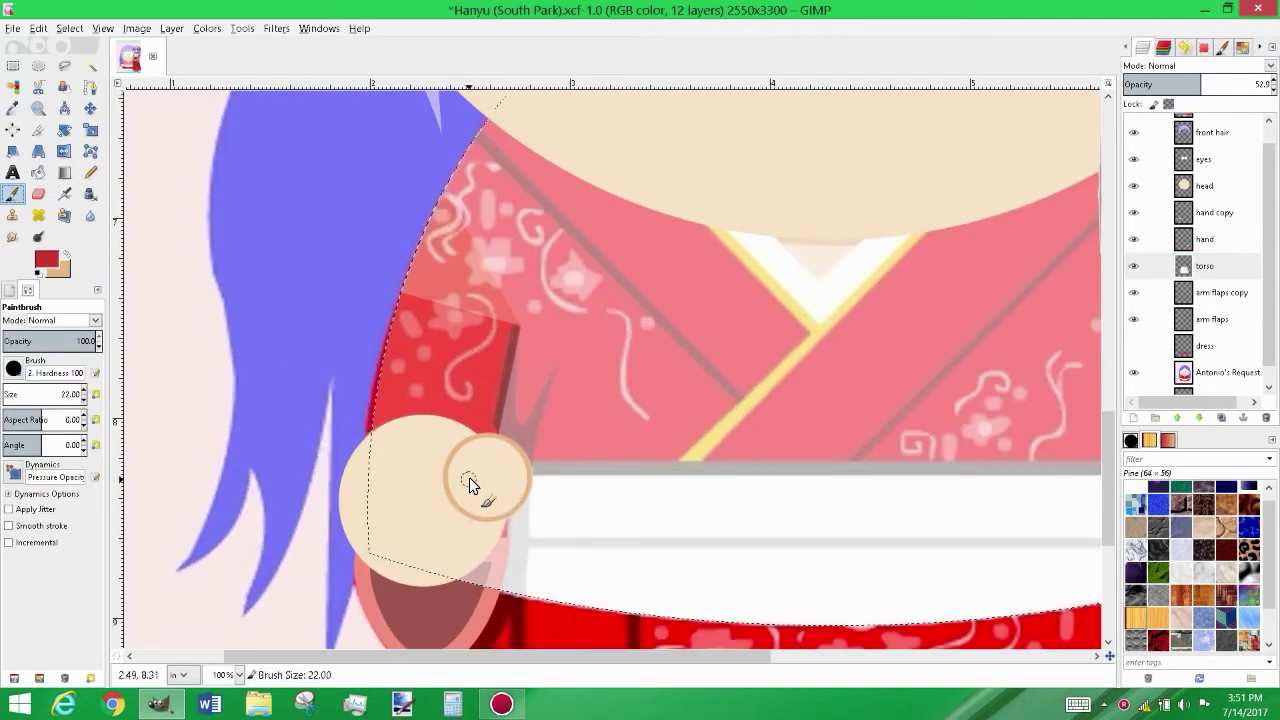
key("minus")
key("minus")
key("minus")
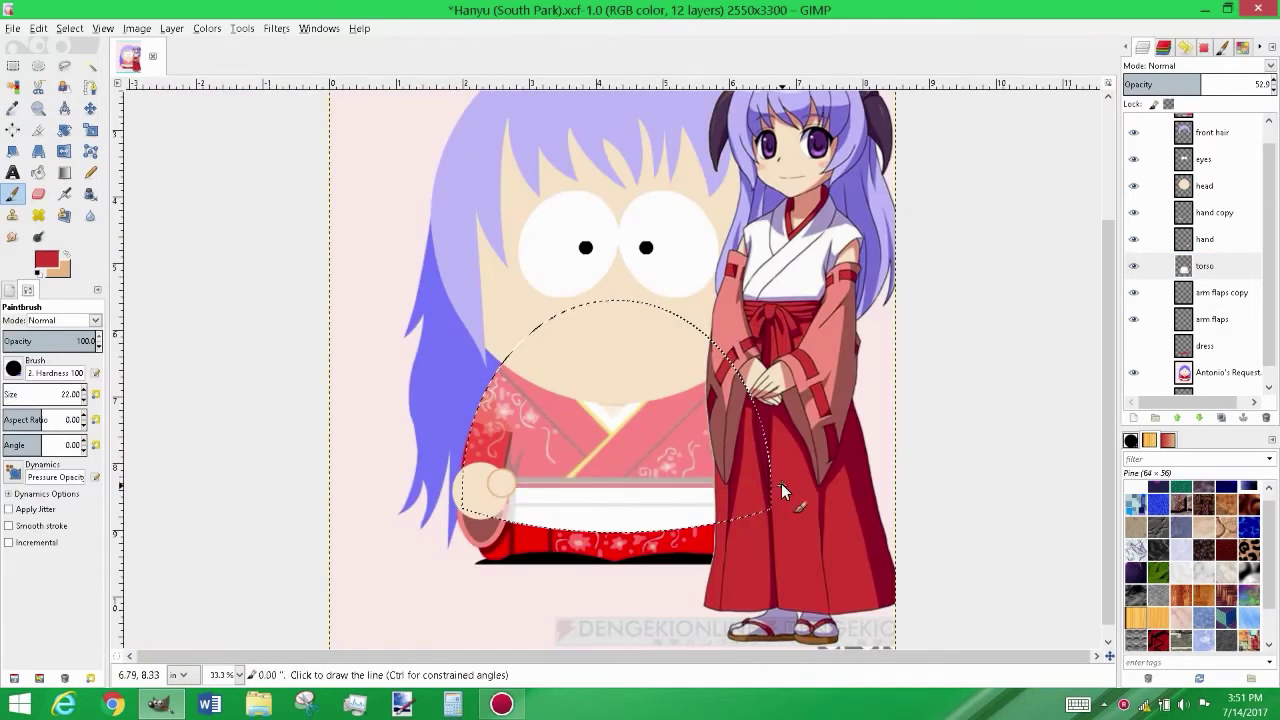
key("1")
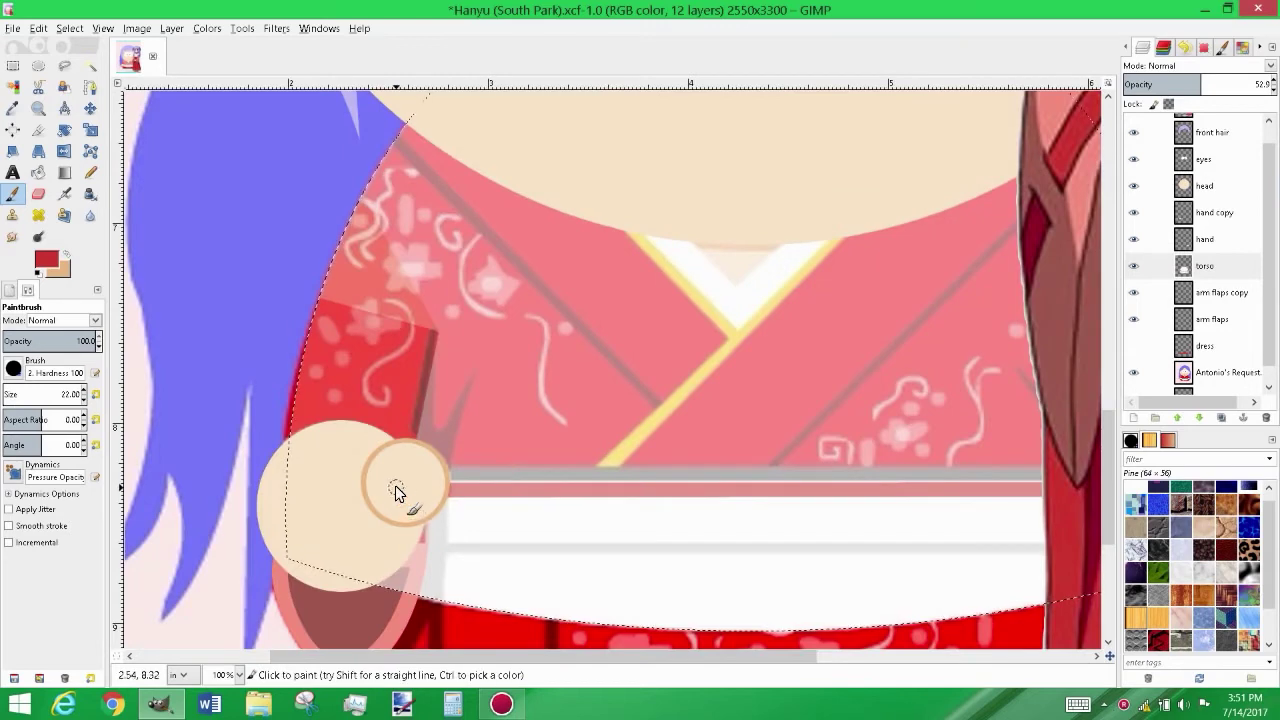
scroll(533, 519, "right", 5)
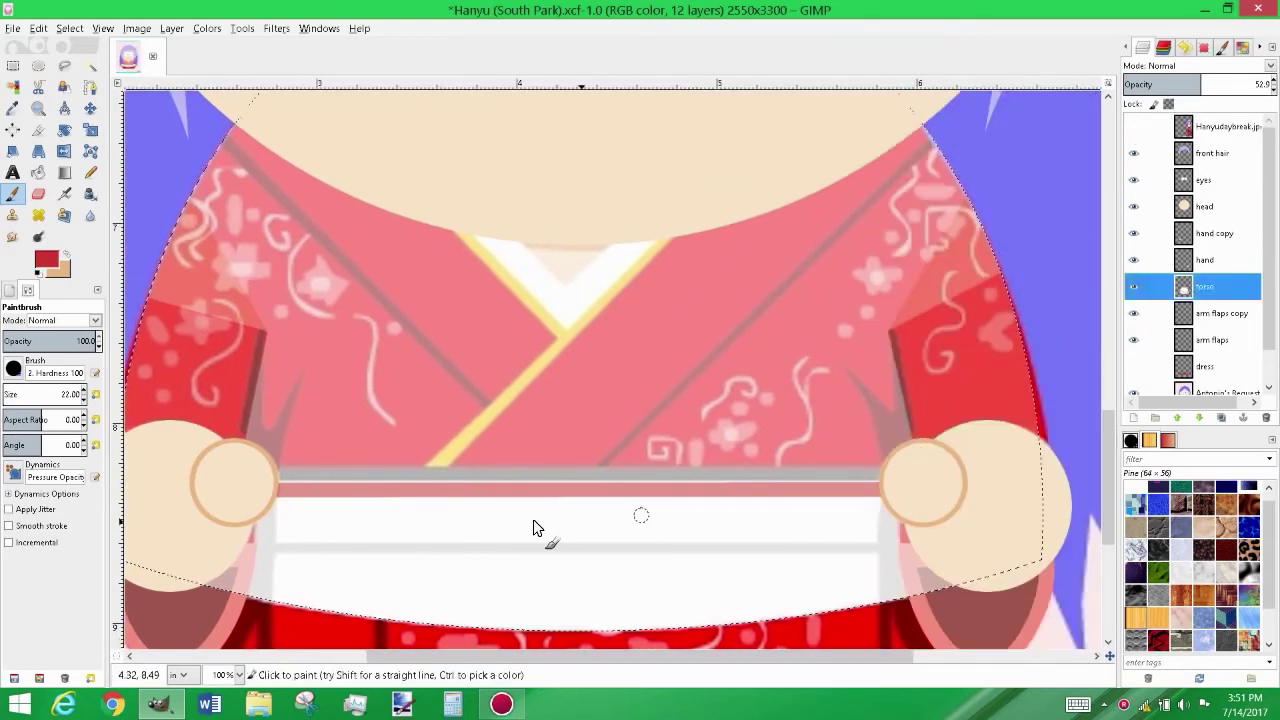
key("shift+b")
left_click(848, 557)
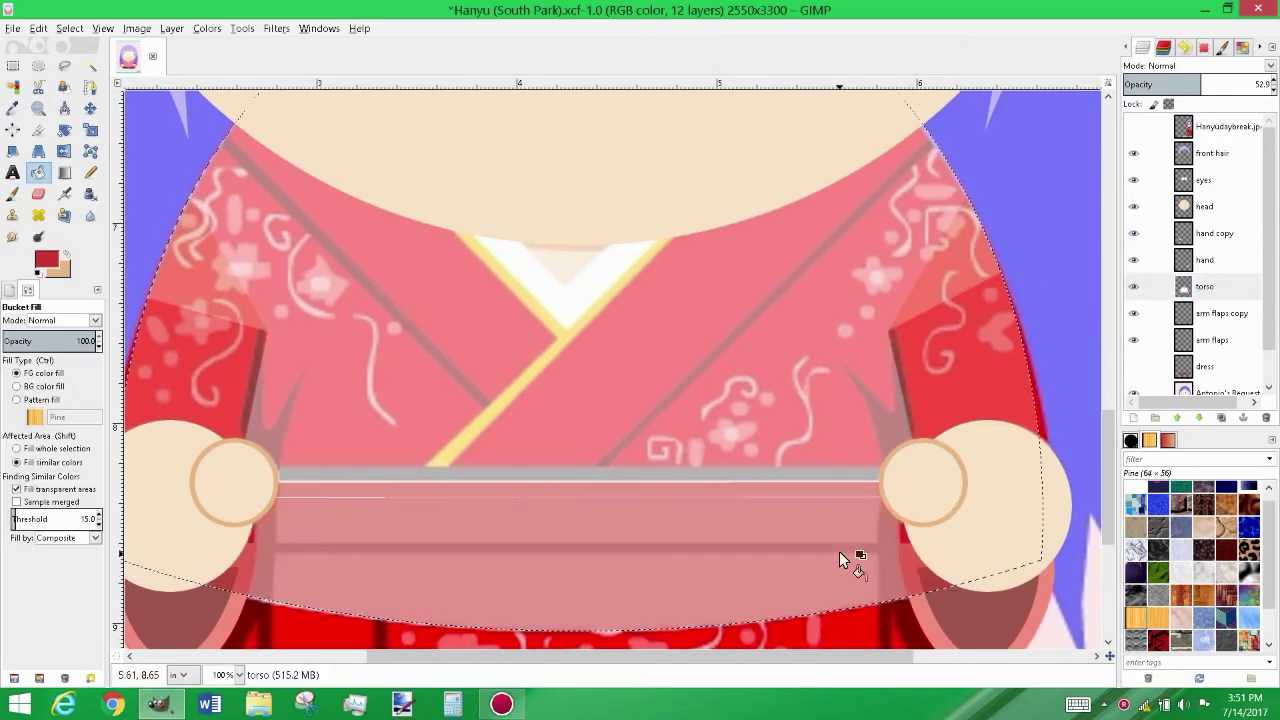
Choose a darker red foreground colour for the hakama stripe
key("p")
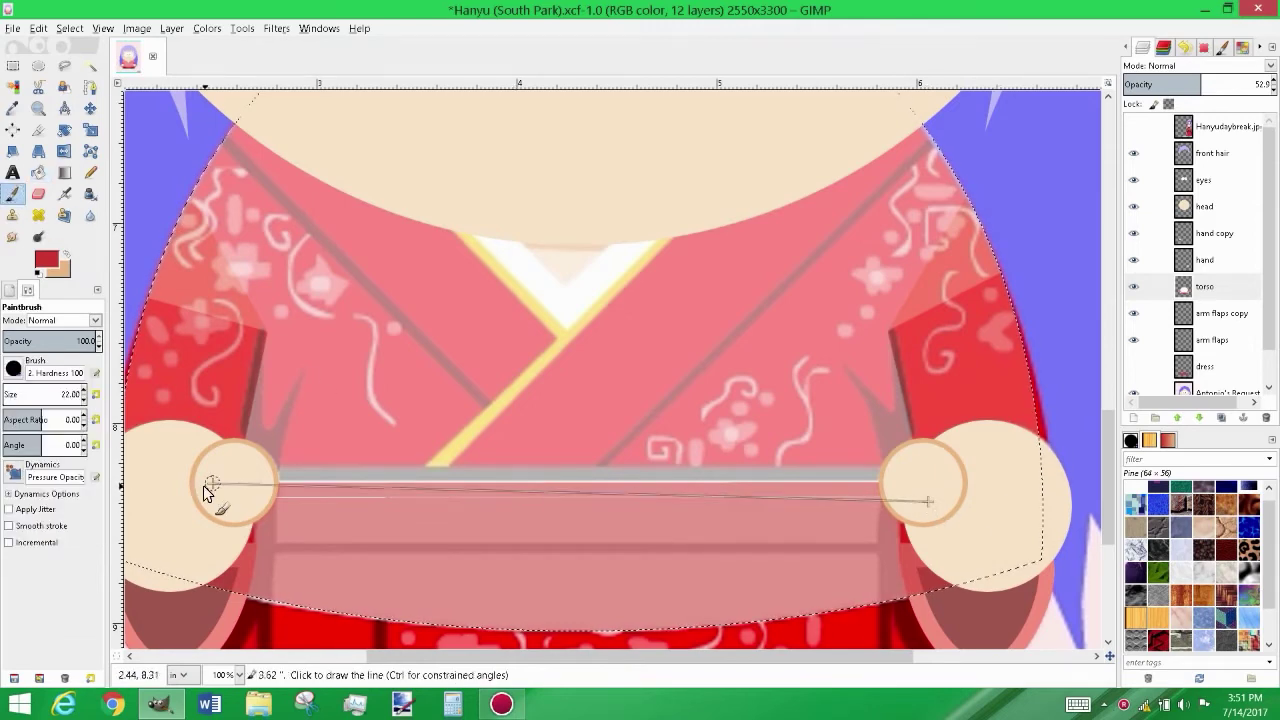
scroll(207, 501, "down", 2)
left_click(46, 260)
left_click(422, 360)
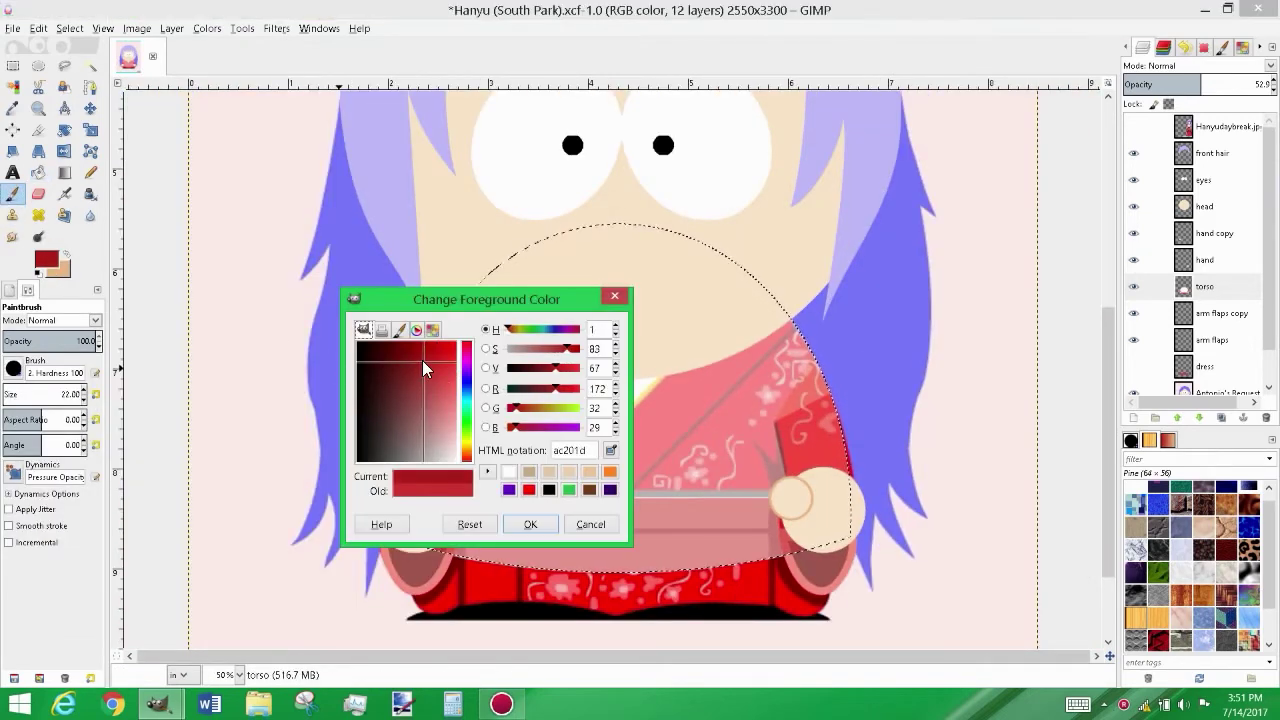
left_click(530, 527)
key("o")
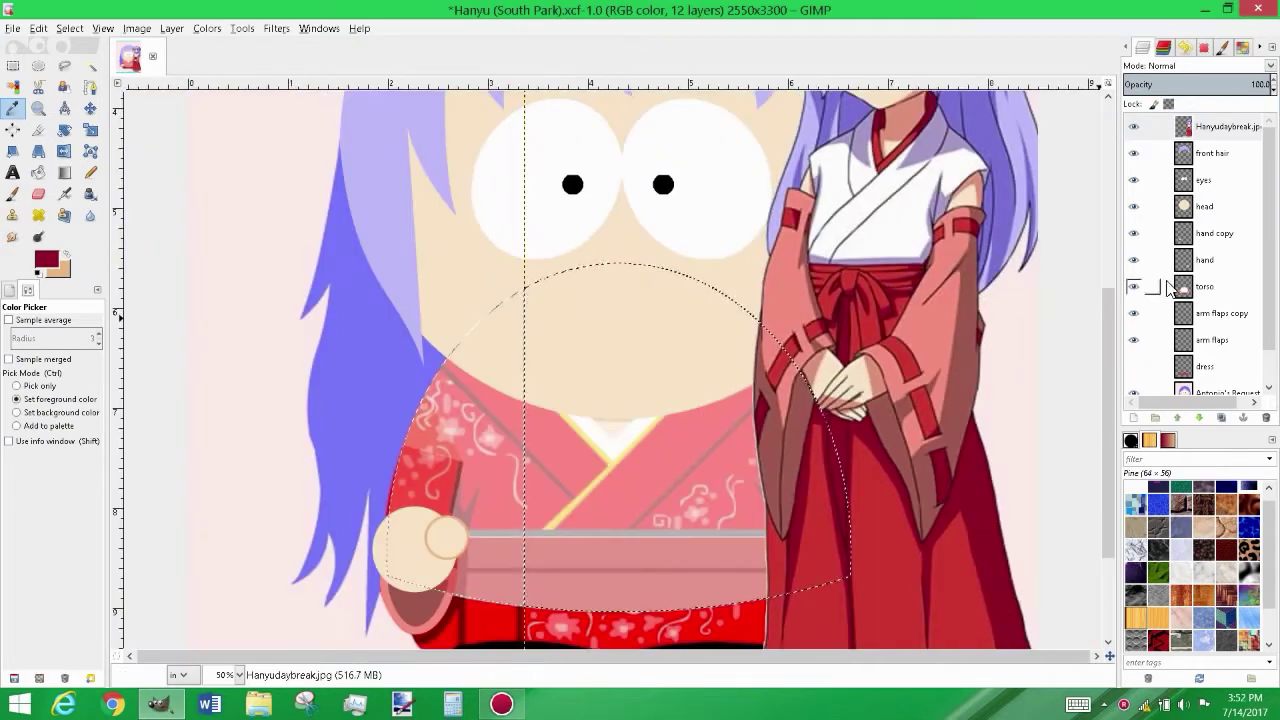
left_click(1204, 287)
Shrink the Paintbrush to size 14 and hide the anime reference layer
scroll(462, 575, "up", 3, "ctrl")
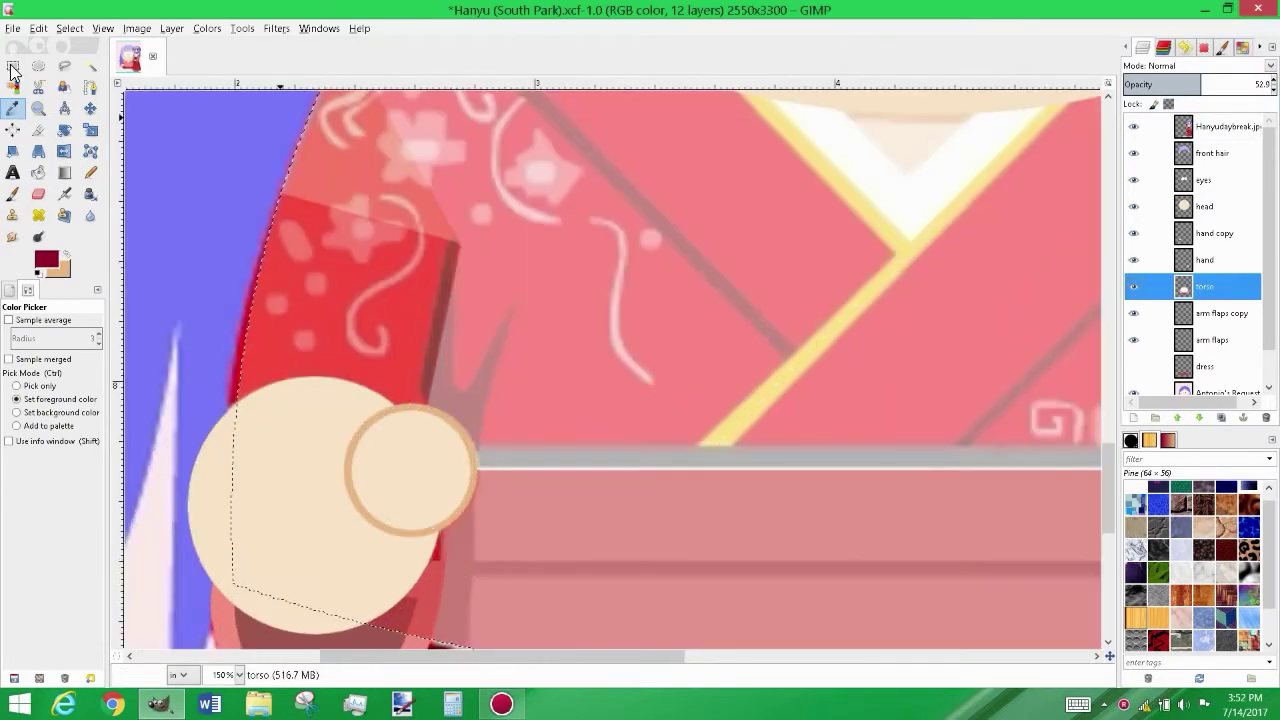
key("p")
key("bracketleft")
key("bracketleft")
key("bracketleft")
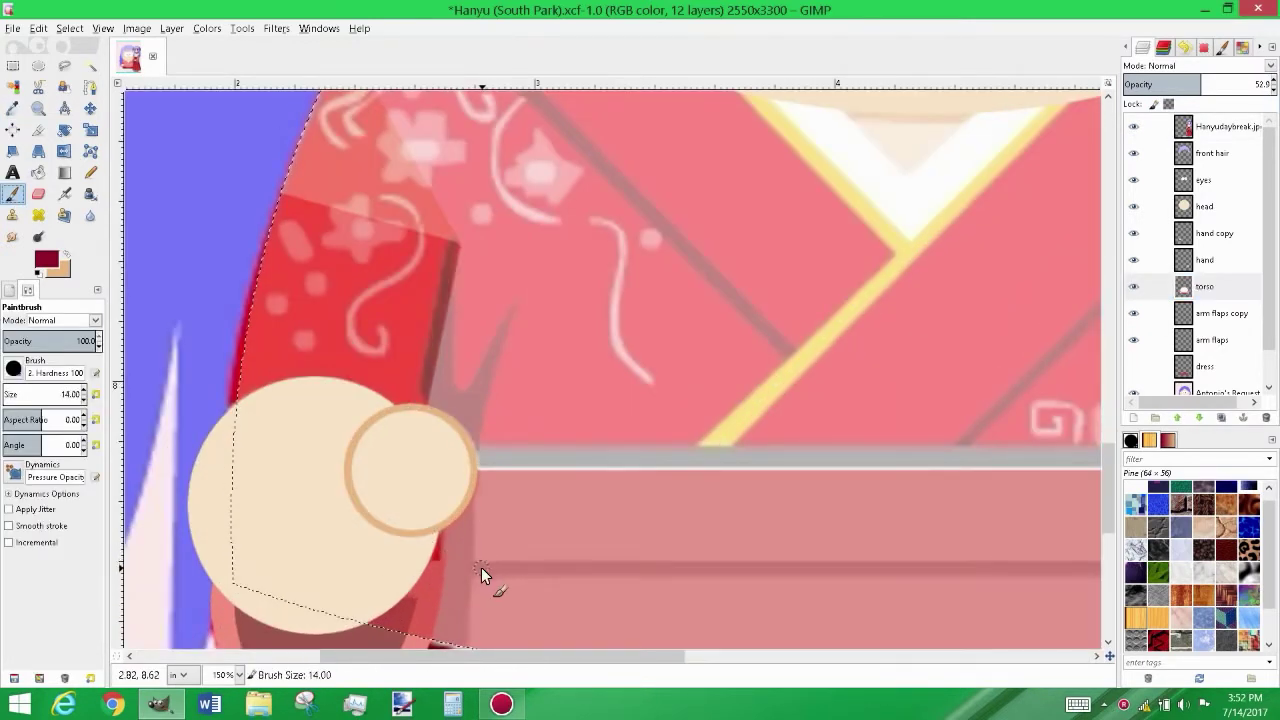
scroll(386, 580, "down", 4, "ctrl")
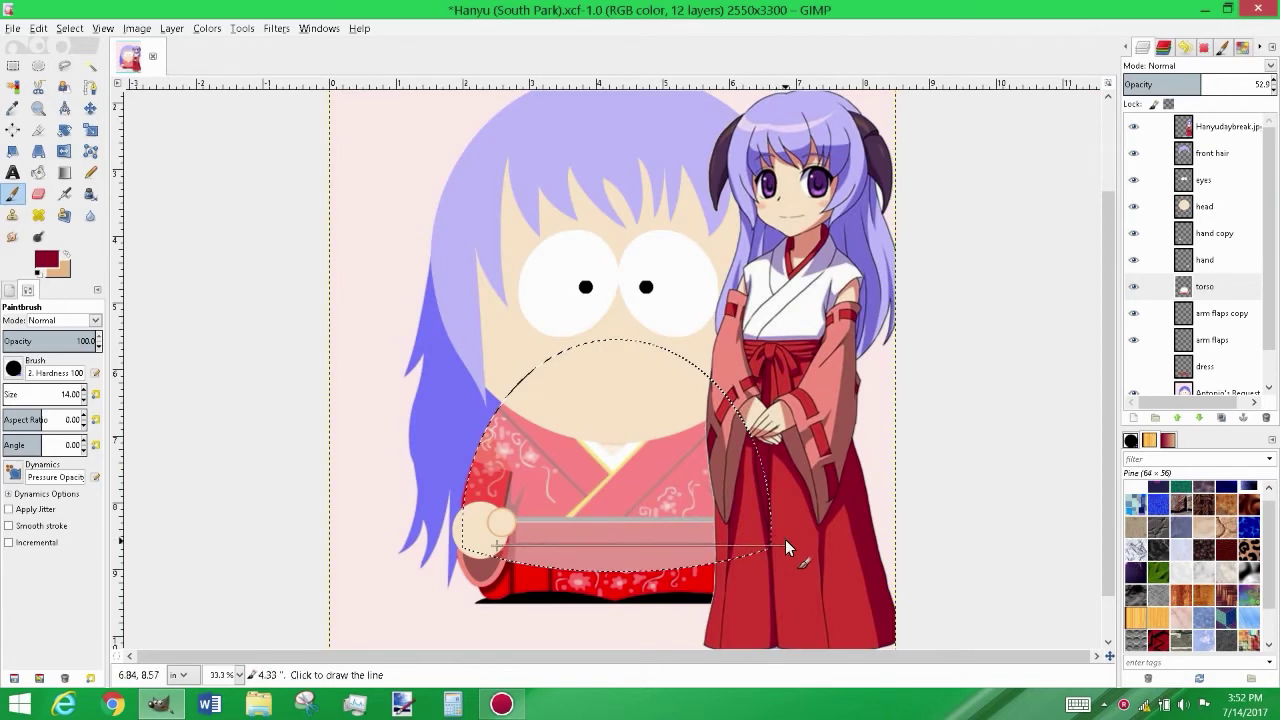
left_click(1133, 126)
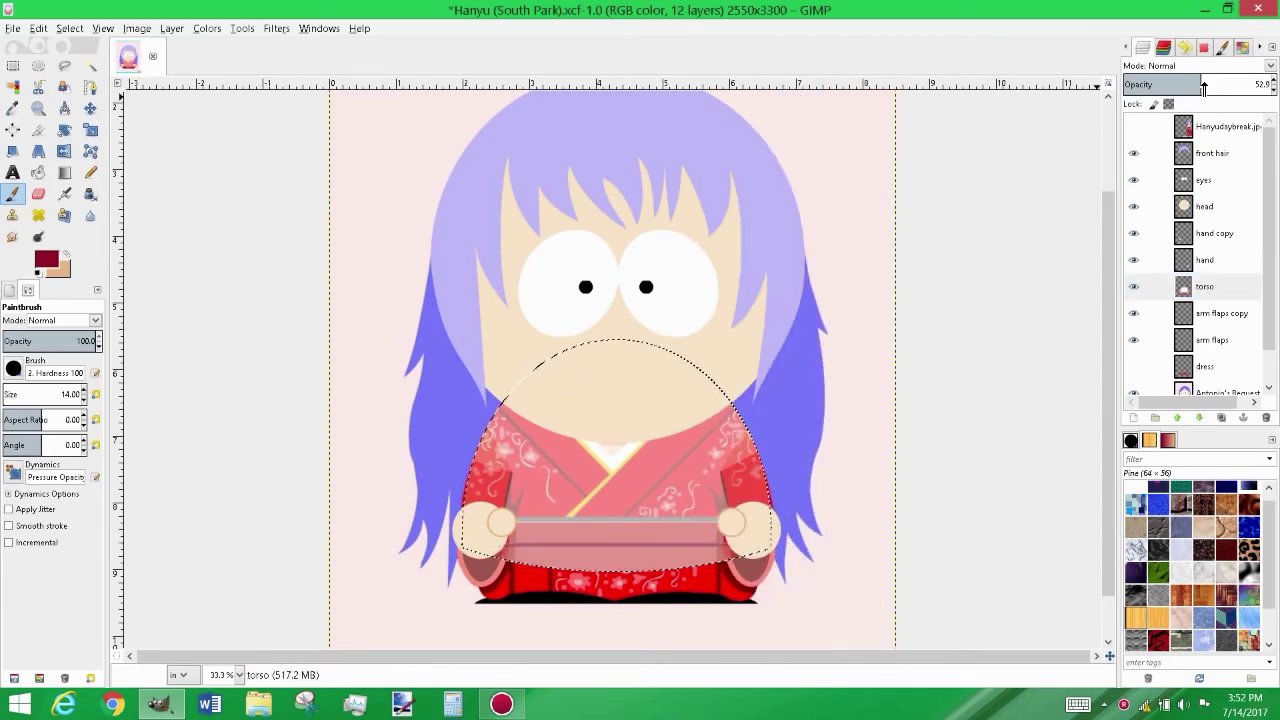
left_click(1145, 286)
scroll(459, 541, "up", 3, "ctrl")
scroll(505, 417, "up", 3, "ctrl")
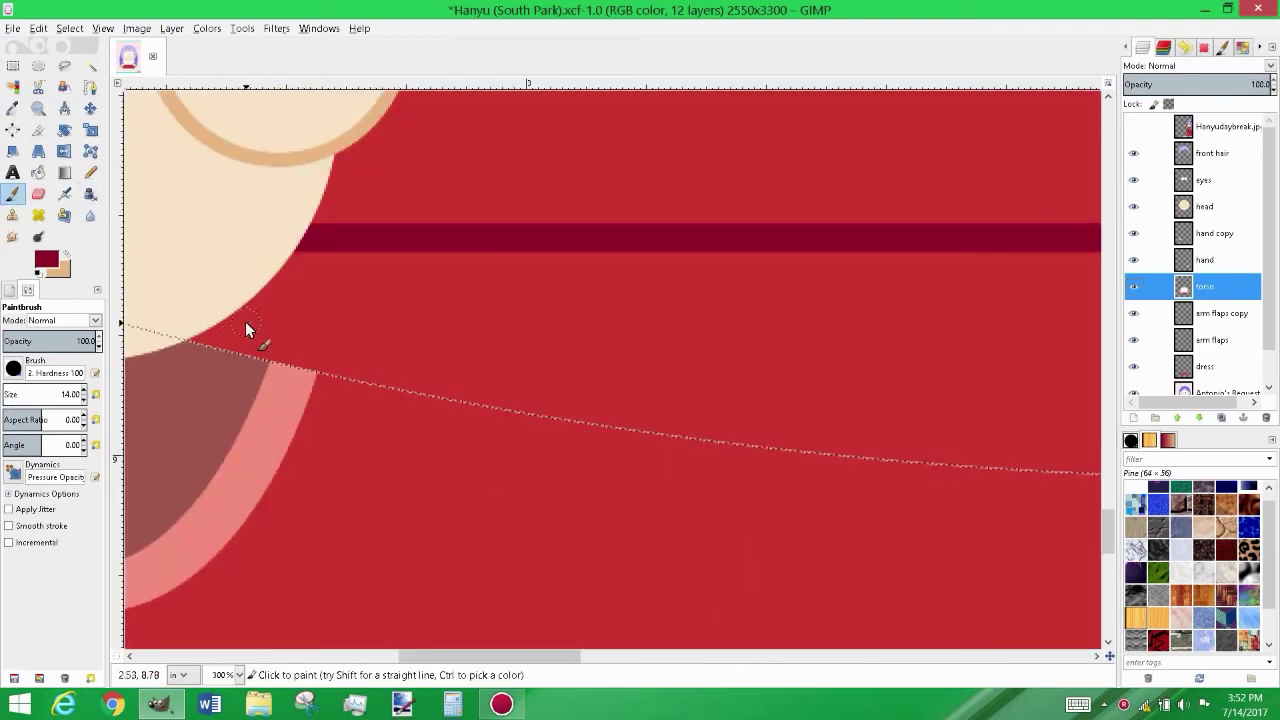
Sample the band's red and Fuzzy Select the red region of the hakama band
left_click(398, 330, "ctrl")
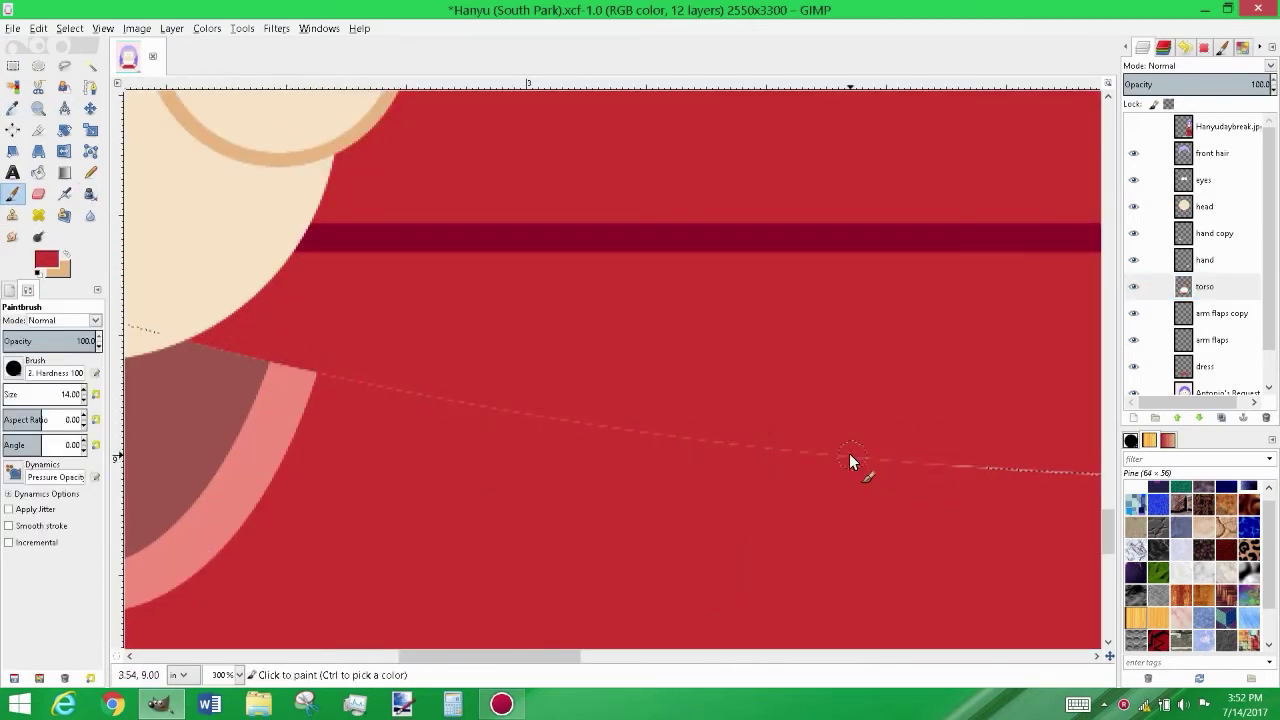
scroll(865, 459, "down", 3, "ctrl")
key("u")
left_click(877, 405)
scroll(863, 431, "up", 2, "ctrl")
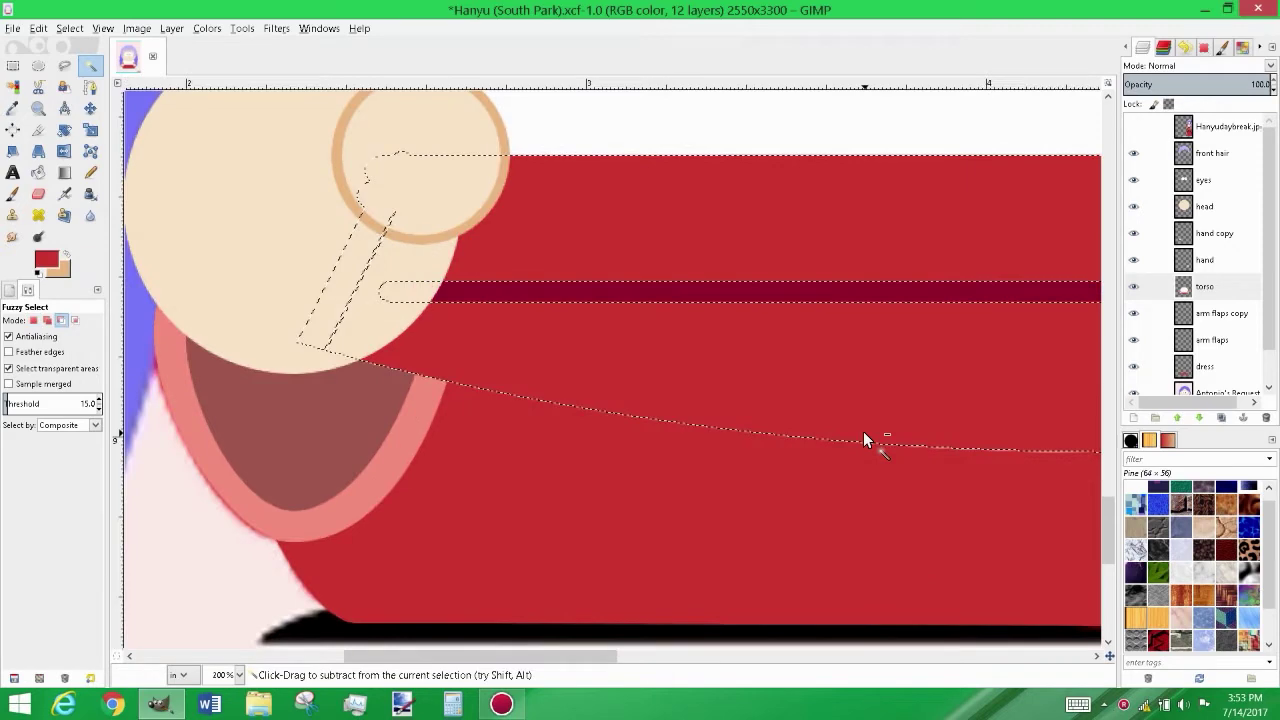
key("shift+b")
scroll(857, 403, "down", 3, "ctrl")
scroll(643, 423, "up", 1, "ctrl")
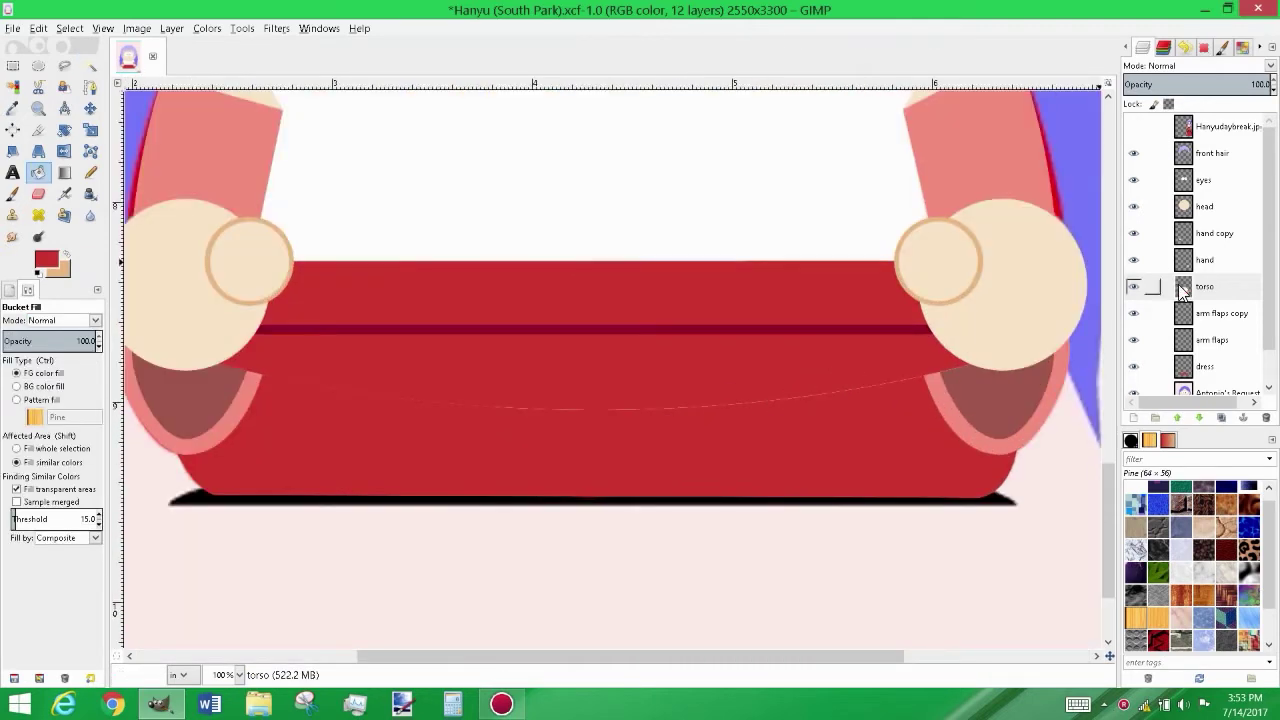
Switch to the Pencil and zoom to see the whole band's pale seam
key("p")
scroll(903, 392, "up", 3, "ctrl")
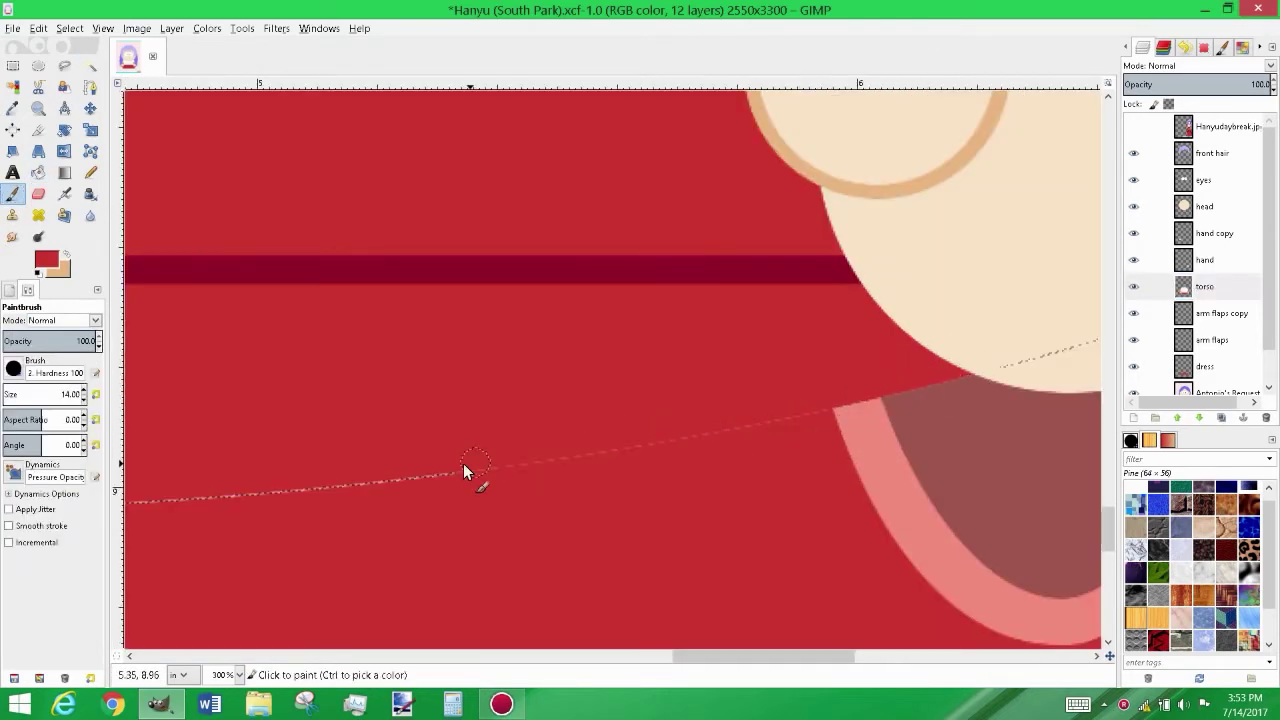
scroll(640, 450, "left", 5)
scroll(440, 450, "left", 5)
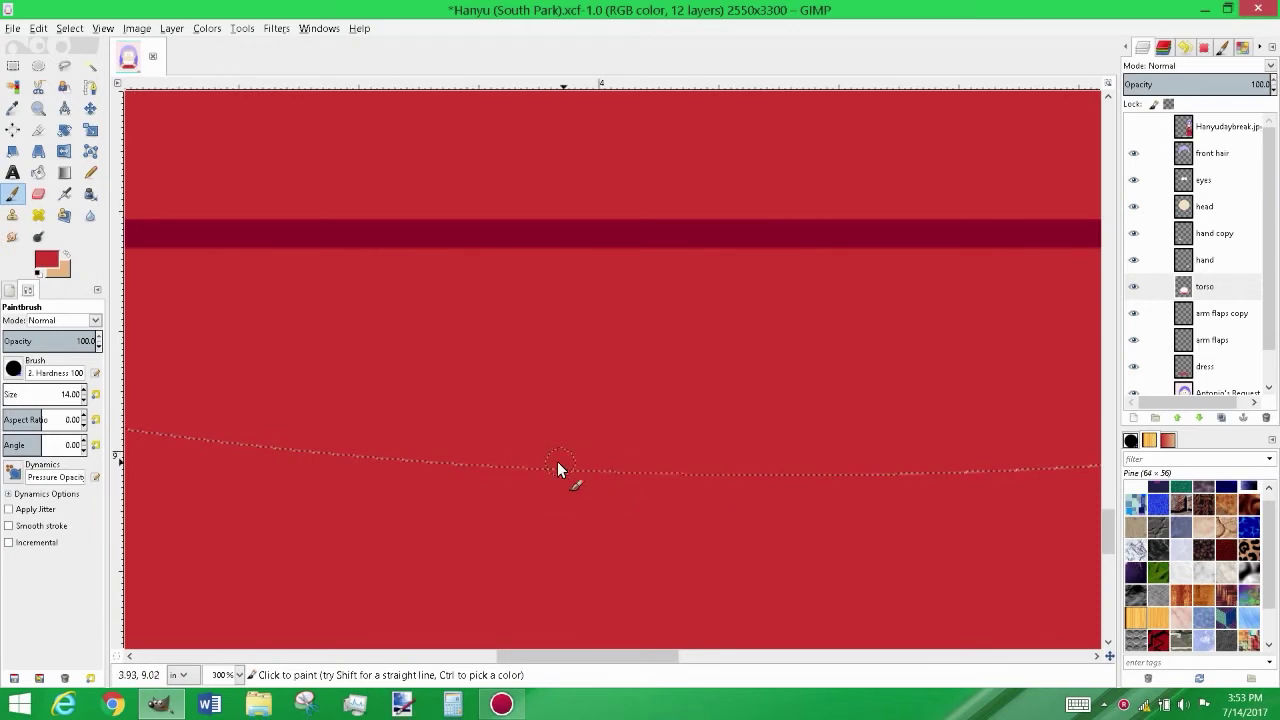
key("n")
key("1")
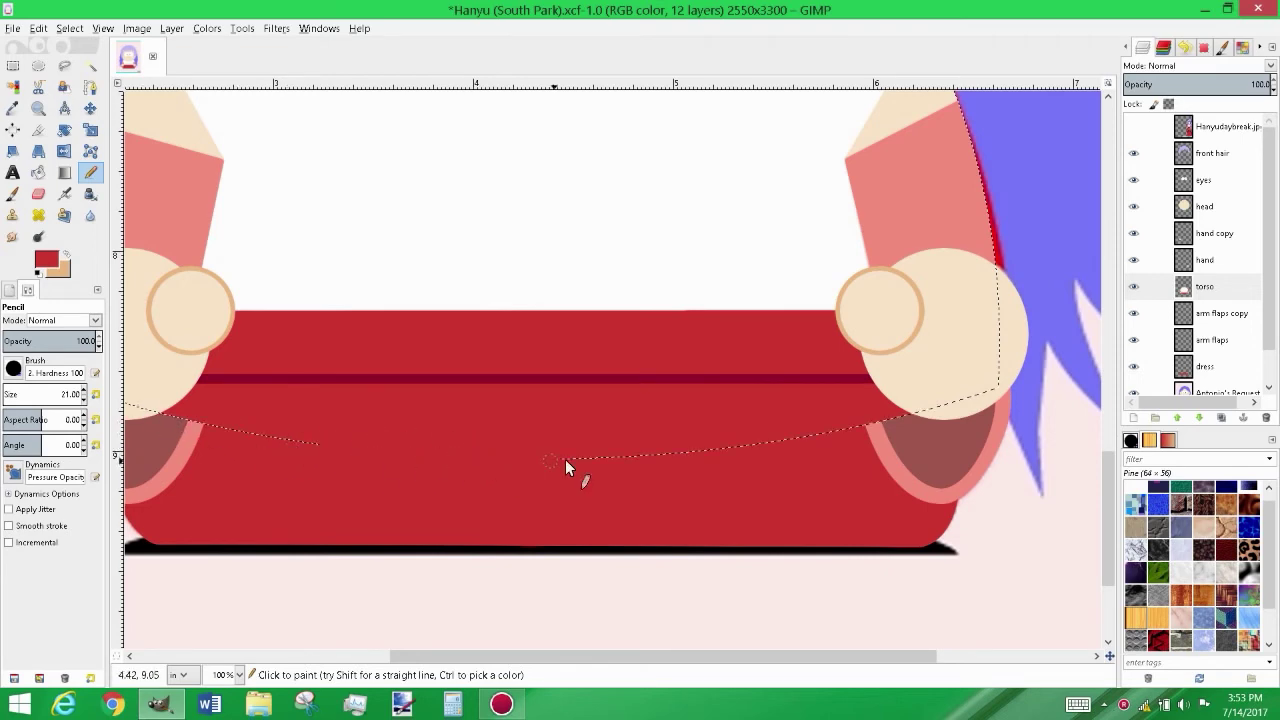
Choose a slightly different red in the foreground colour chooser
left_click(46, 260)
left_click(424, 362)
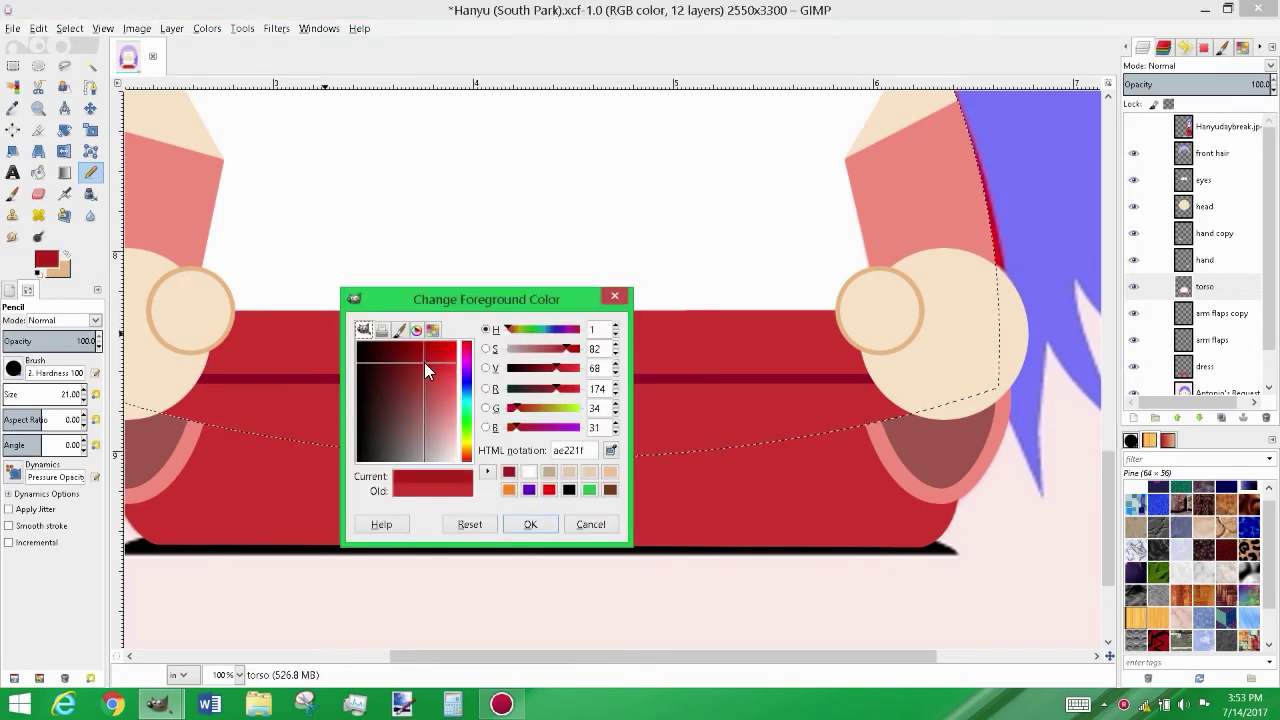
left_click(529, 523)
scroll(127, 280, "up", 5)
scroll(127, 280, "down", 2, "ctrl")
scroll(263, 271, "down", 1, "ctrl")
scroll(334, 314, "down", 1, "ctrl")
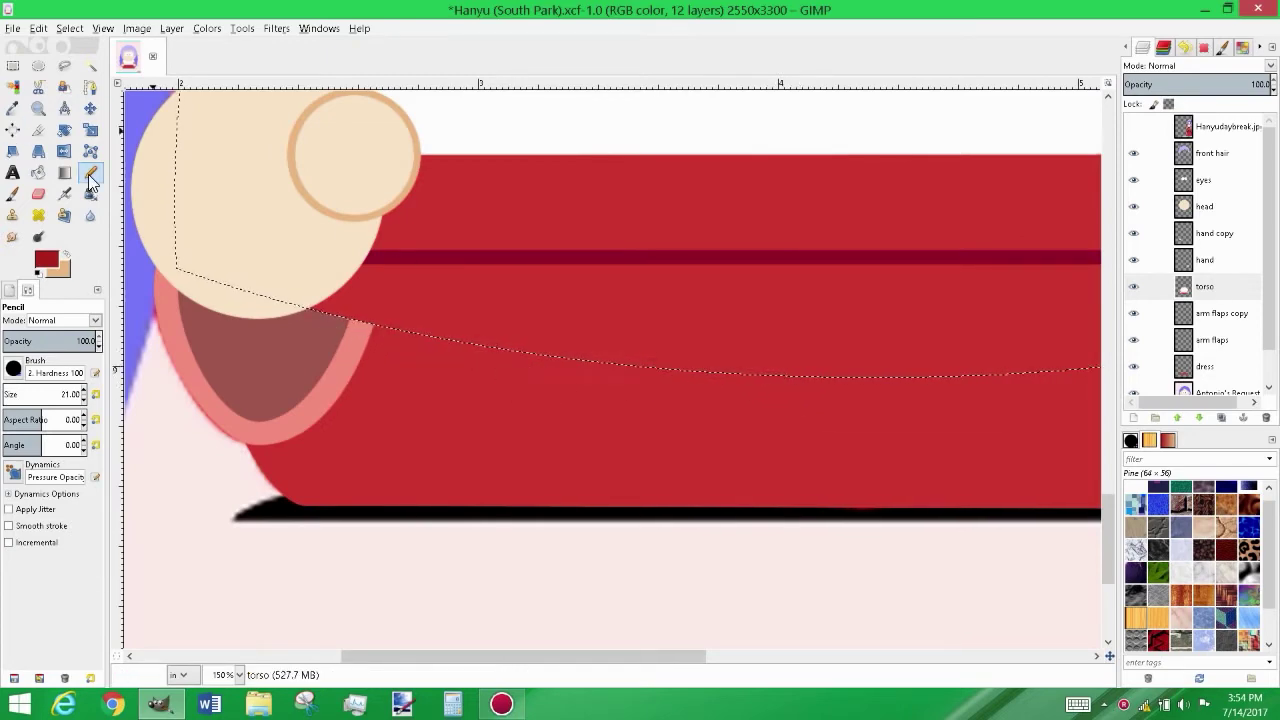
Sample deep maroon 95092c and ready the Bucket Fill tool
key("o")
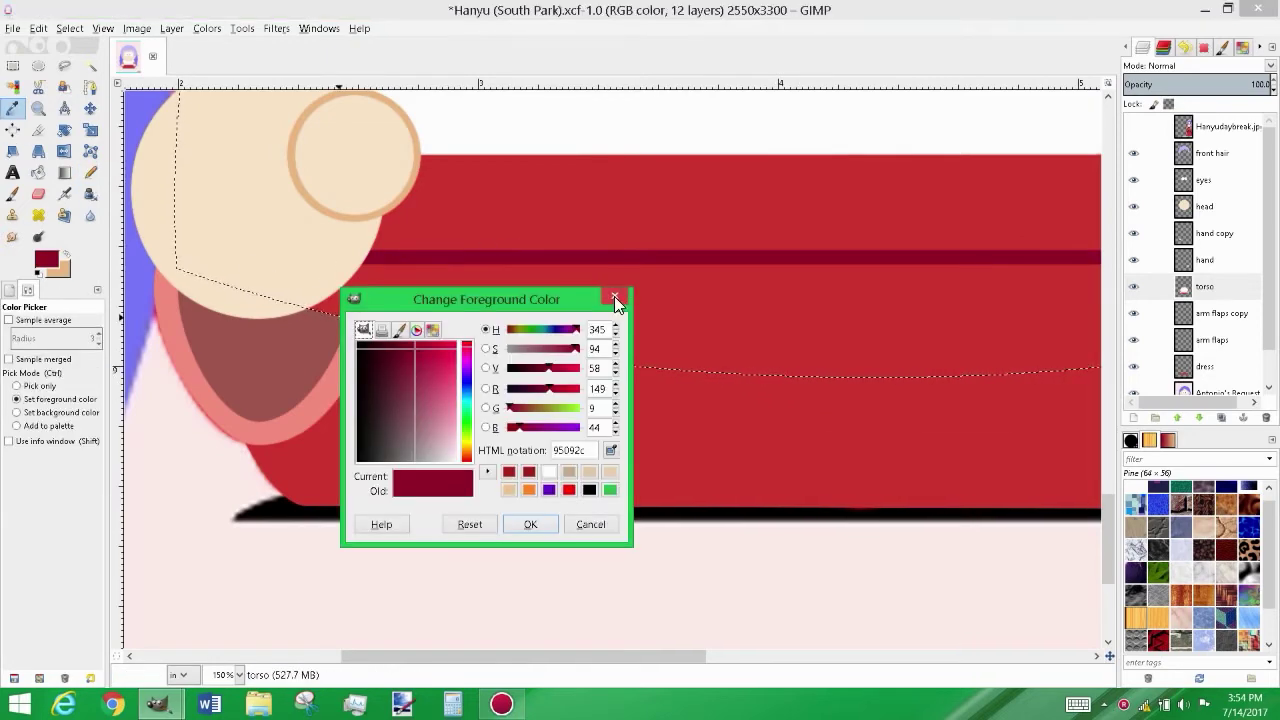
left_click(628, 320)
key("Return")
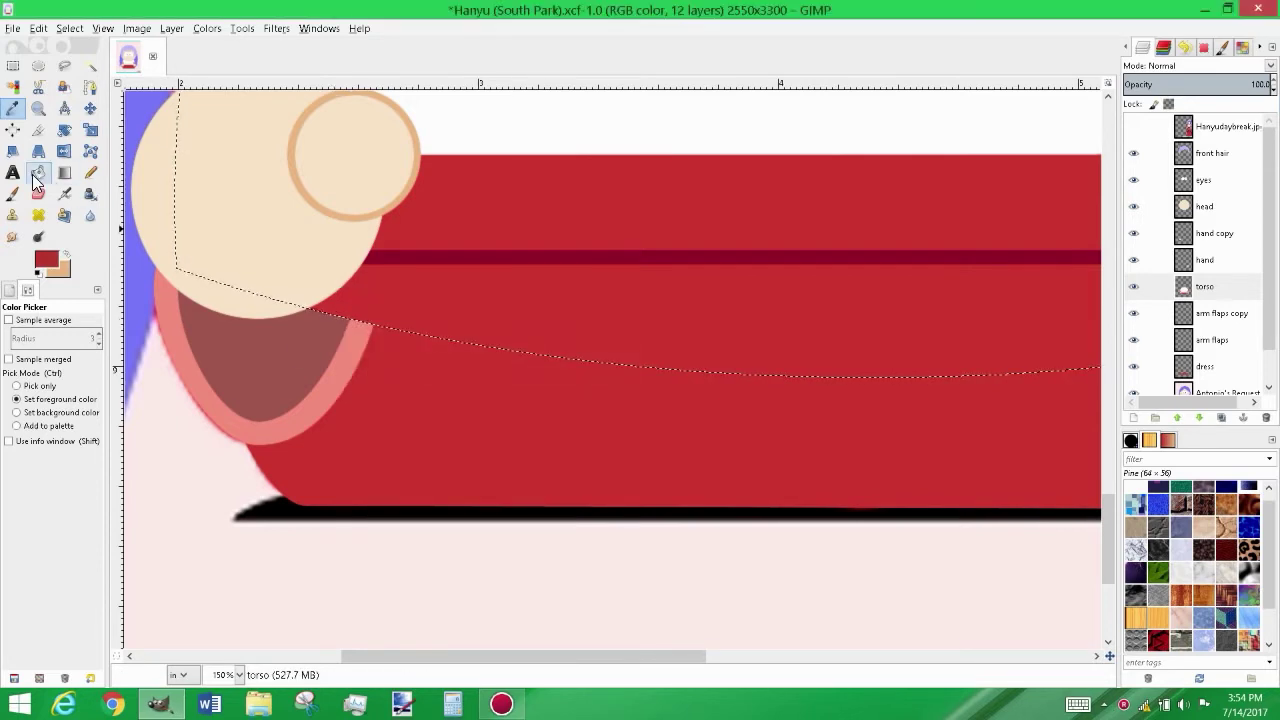
key("shift+b")
scroll(453, 285, "down", 1)
scroll(477, 229, "down", 3)
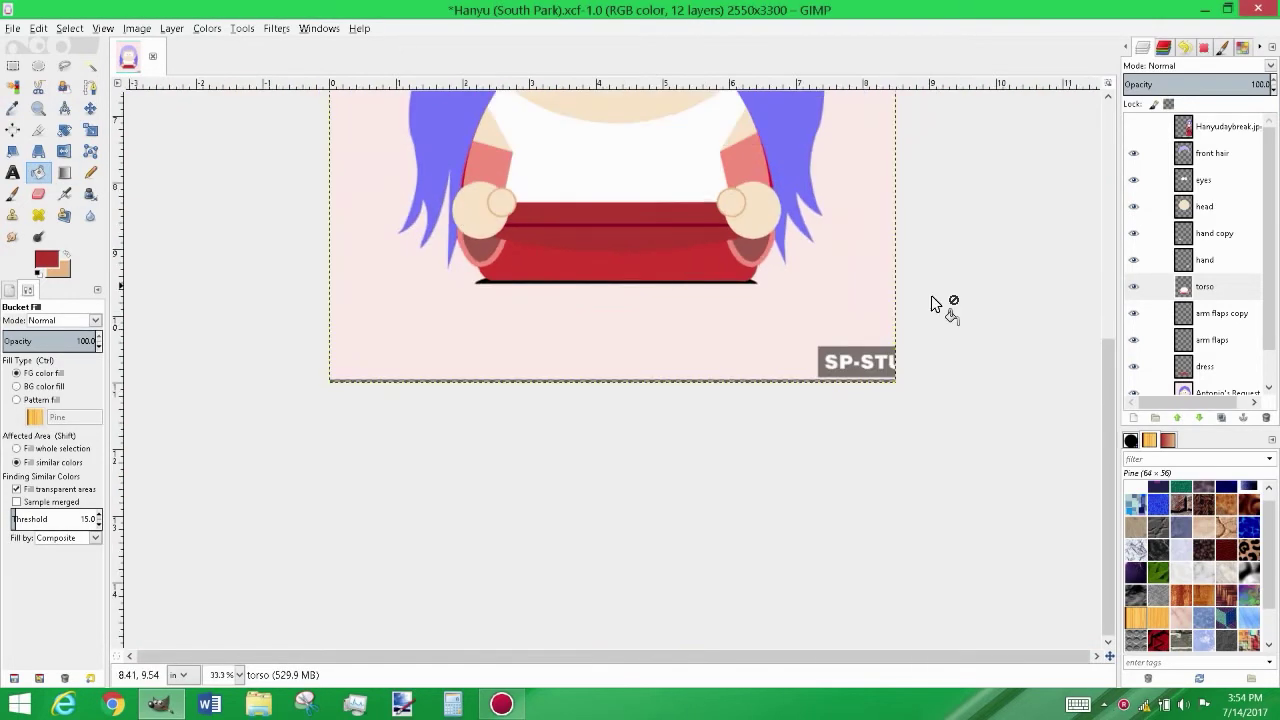
Show the anime reference, make the torso layer see-through, and sample the skin beige
left_click(1134, 126)
left_click(1183, 287, "alt")
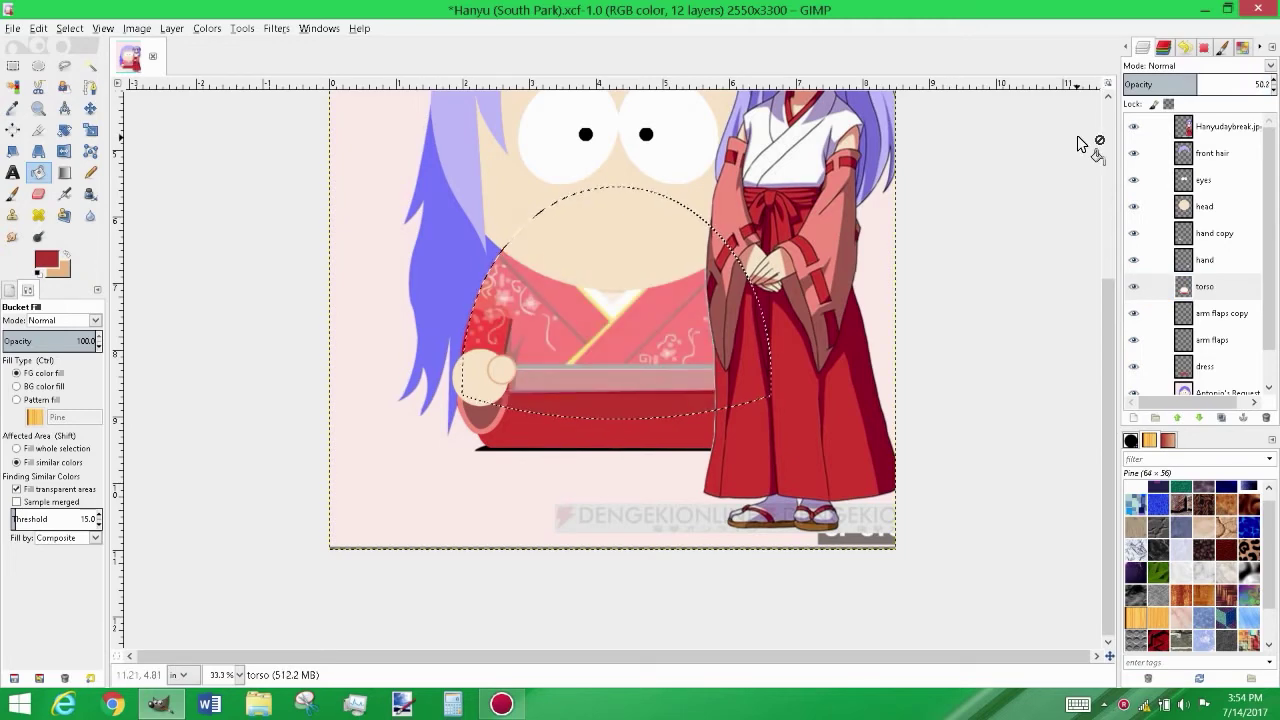
key("p")
key("o")
left_click(663, 229)
On the torso layer, outline the collar V and fill it with skin beige
left_click(1205, 288)
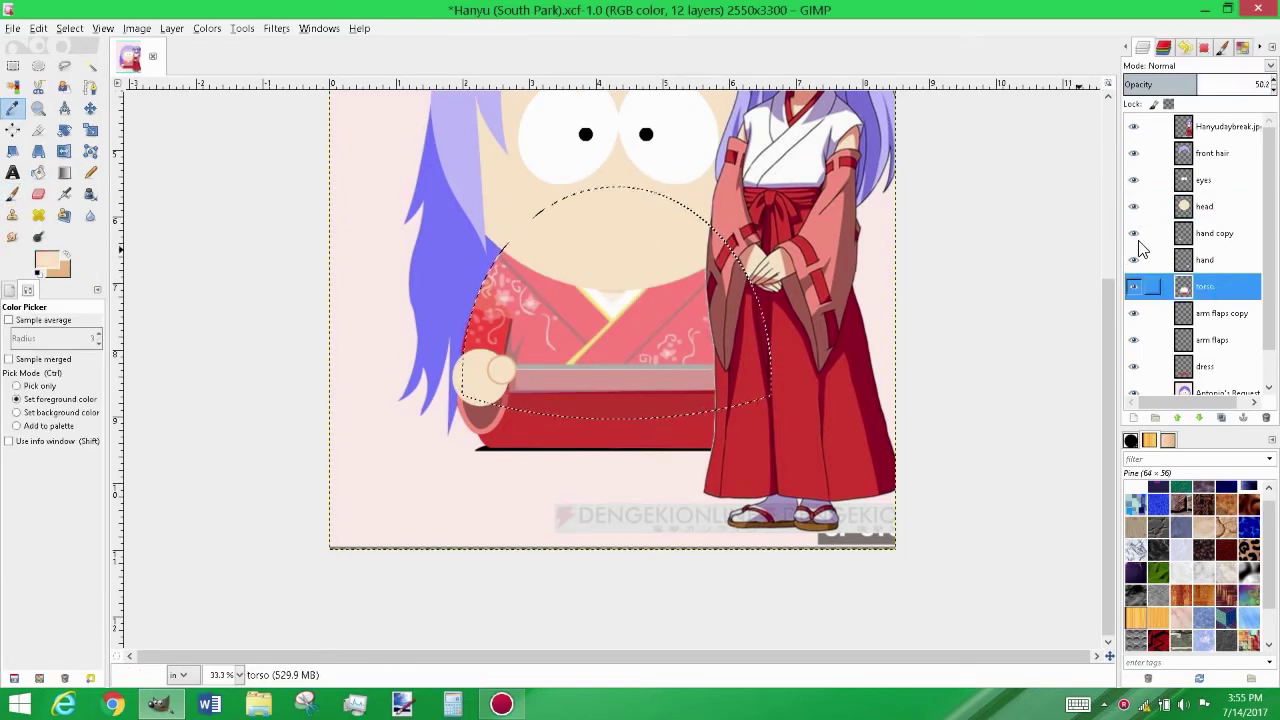
key("p")
scroll(589, 277, "up", 3)
scroll(589, 277, "up", 1)
left_click(502, 307)
left_click(661, 470, "shift")
left_click(823, 311, "shift")
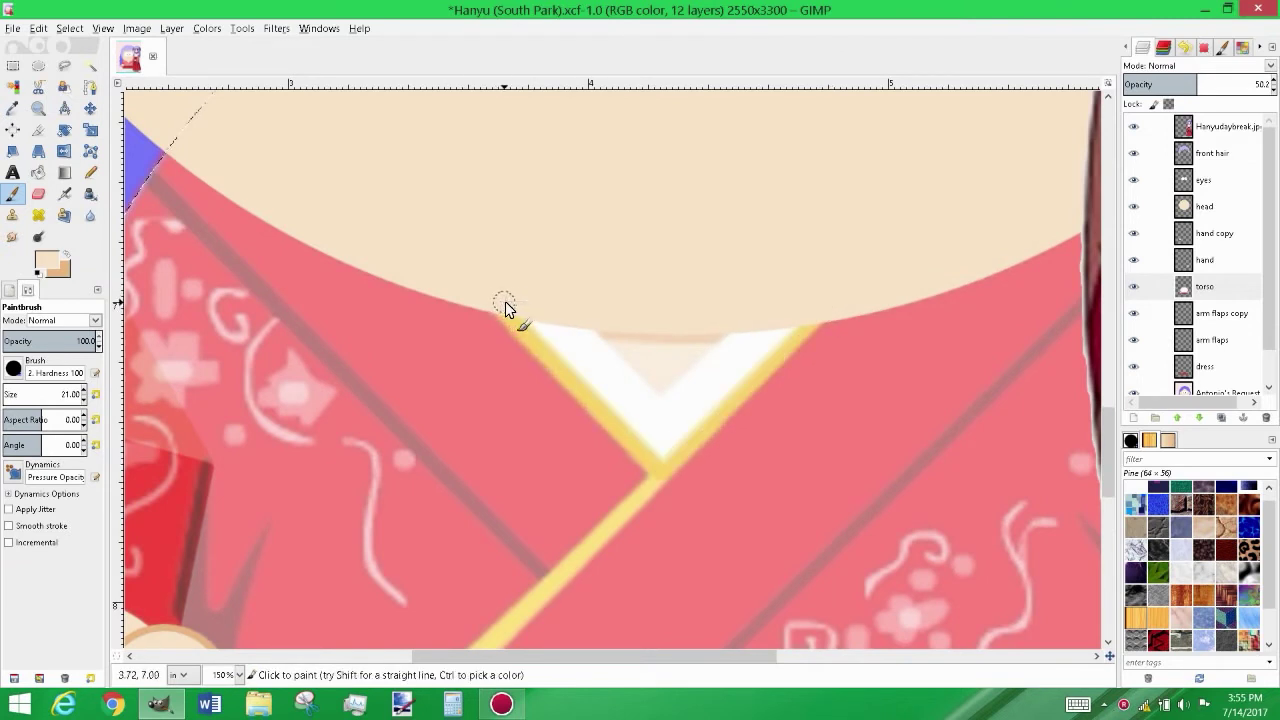
key("shift+b")
left_click(660, 380)
Revert the opacity change, then retrace the collar V and refill it beige
left_click(1268, 84)
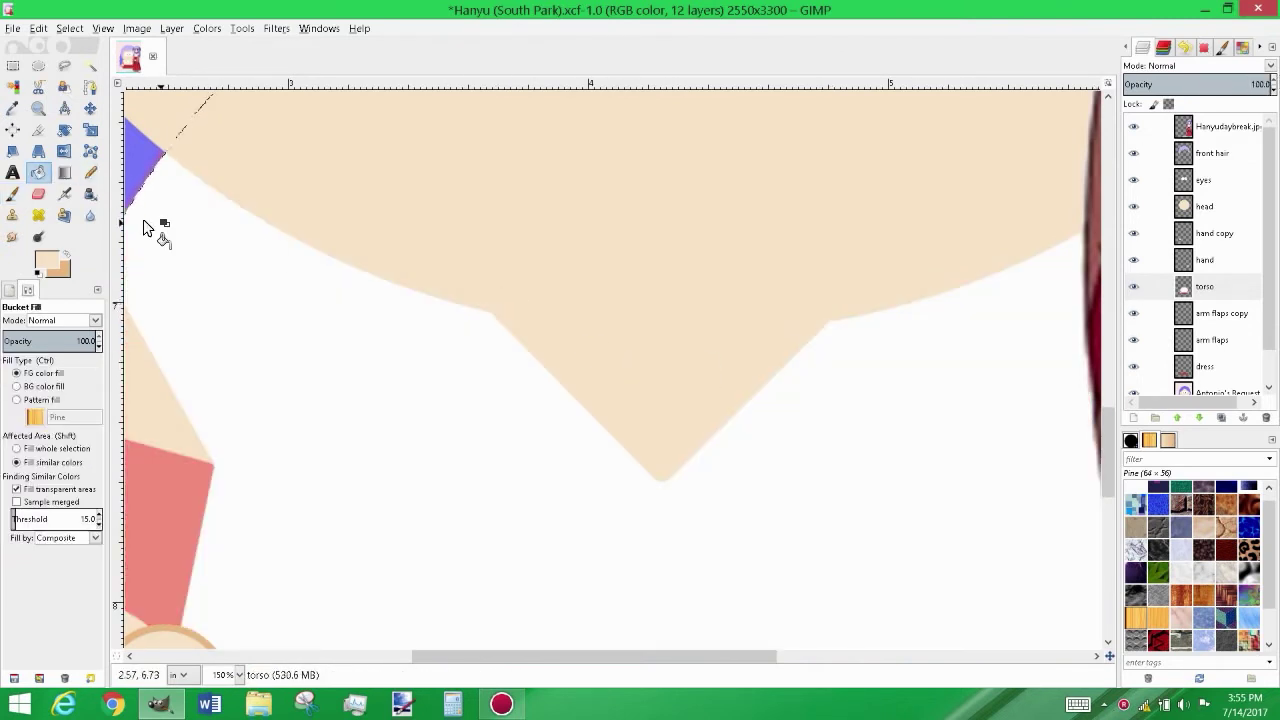
key("p")
key("ctrl+z")
key("ctrl+z")
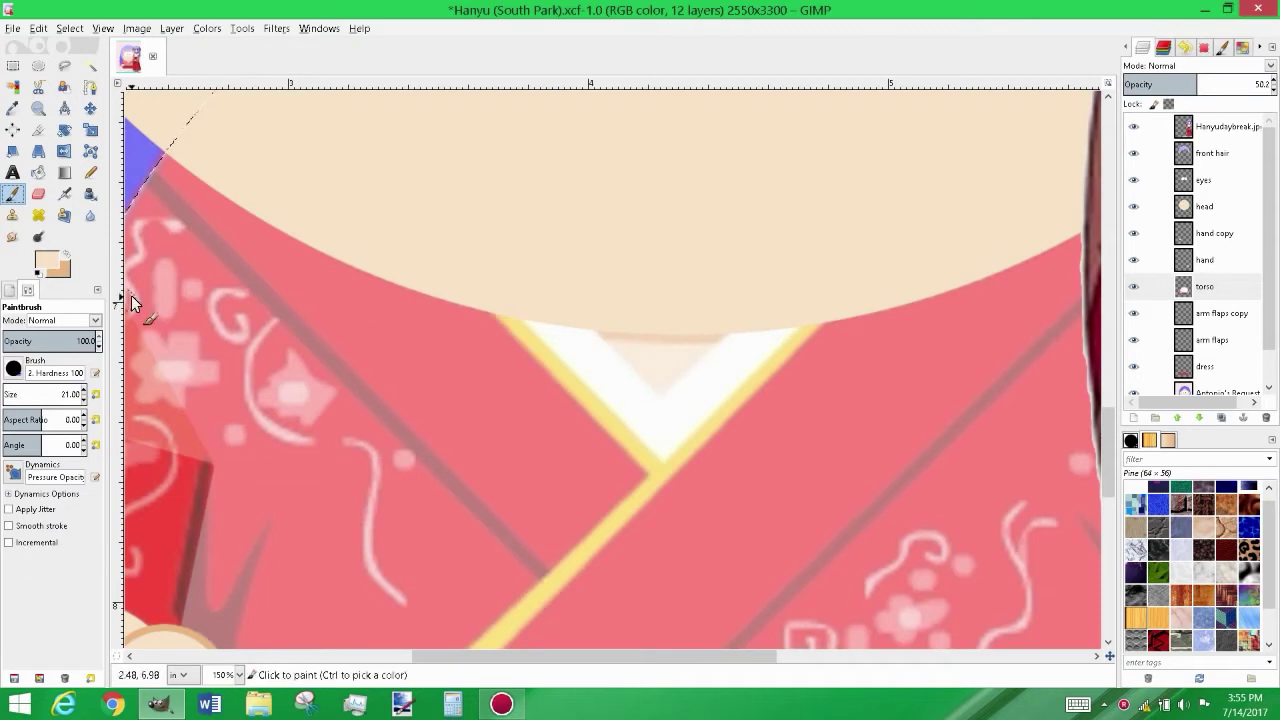
left_click(48, 262)
key("Escape")
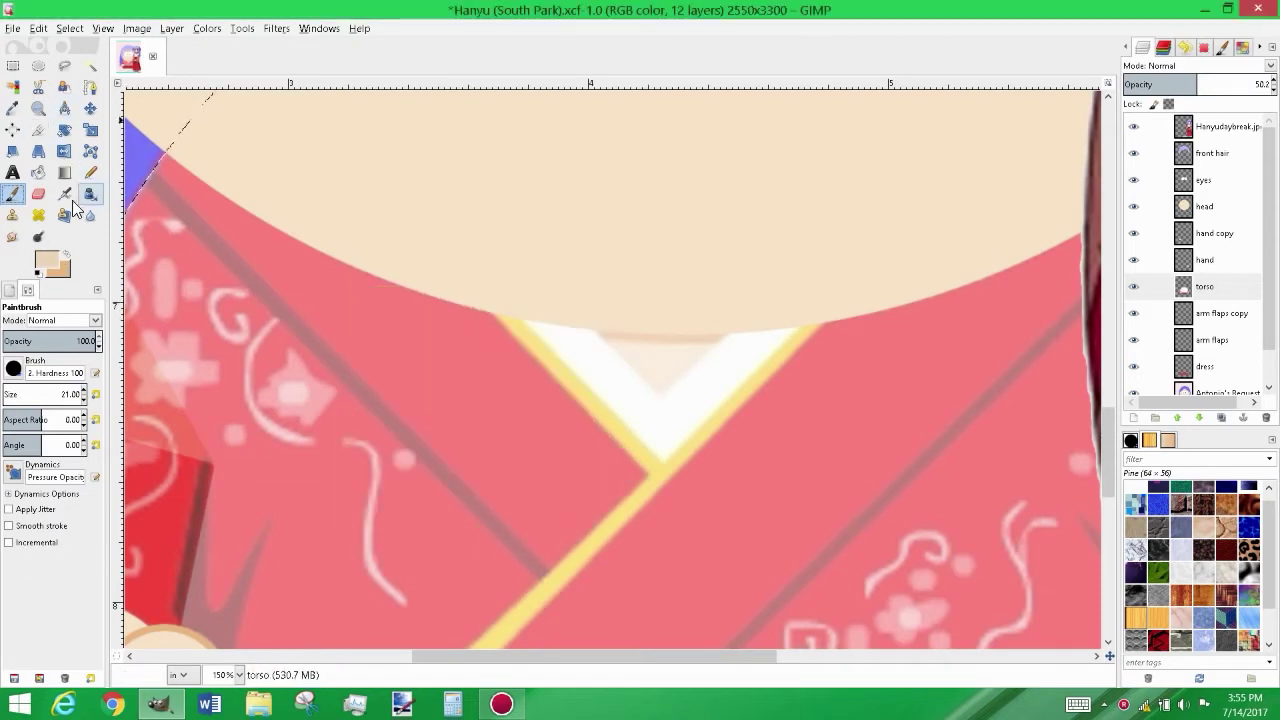
left_click(493, 297)
left_click(665, 455, "shift")
left_click(810, 322, "shift")
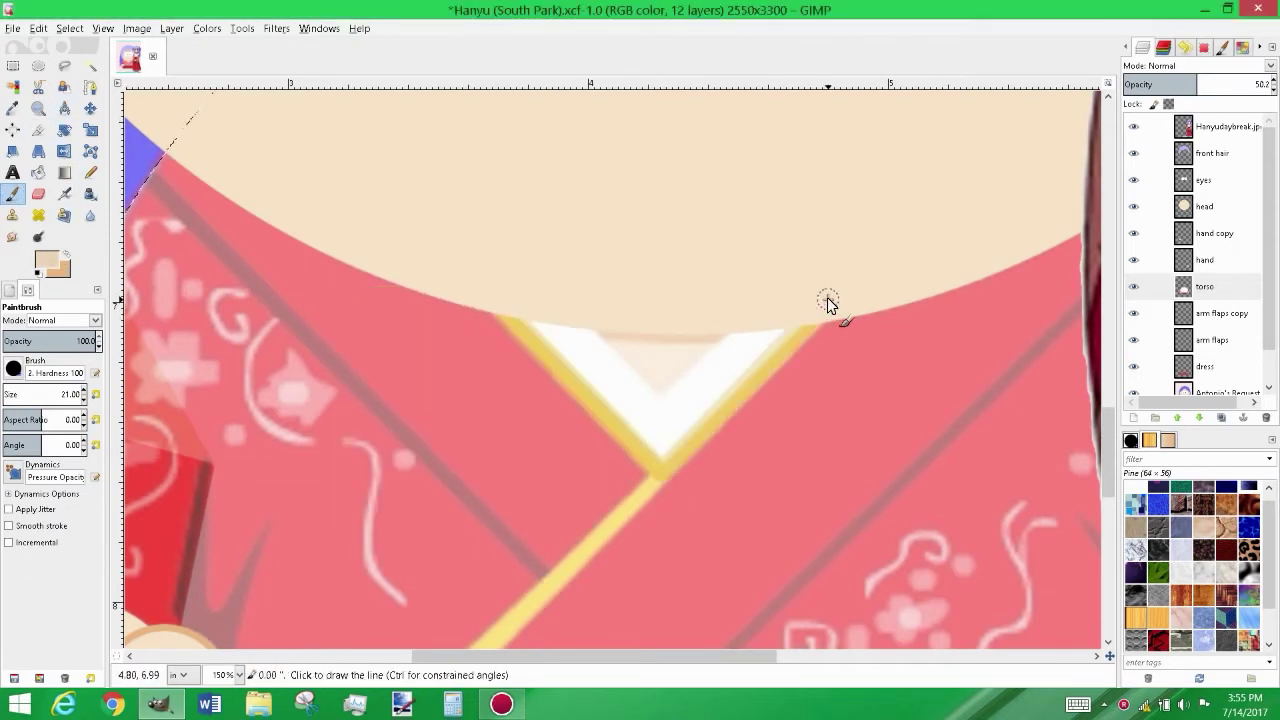
key("shift+b")
left_click(665, 383)
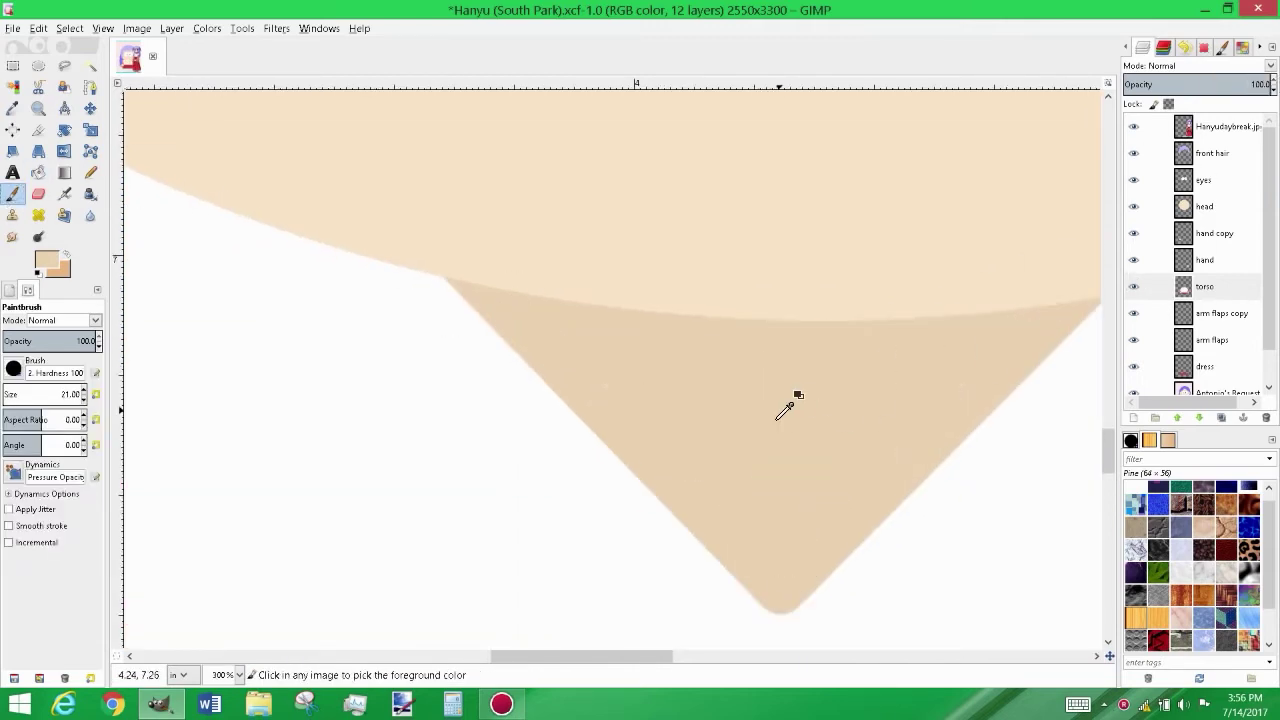
Fuzzy-select the beige V-neck triangle
scroll(777, 419, "down", 4)
scroll(870, 268, "down", 1)
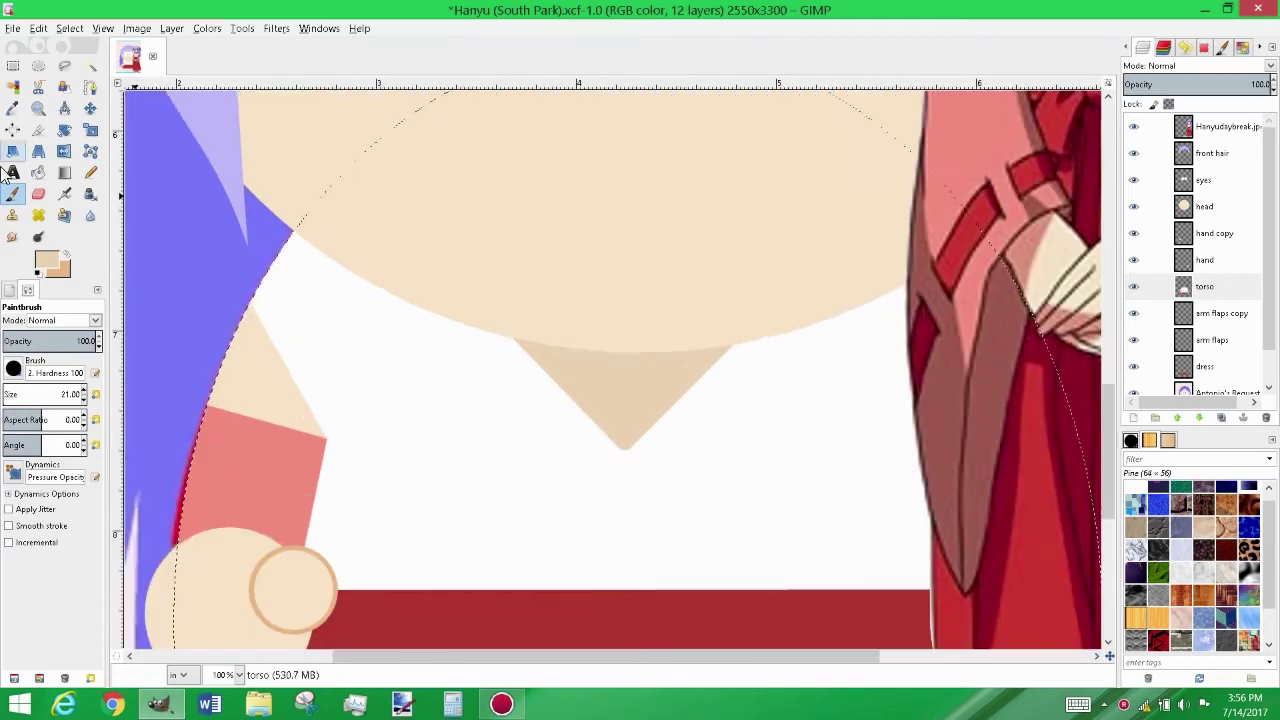
key("1")
left_click(90, 65)
left_click(617, 363)
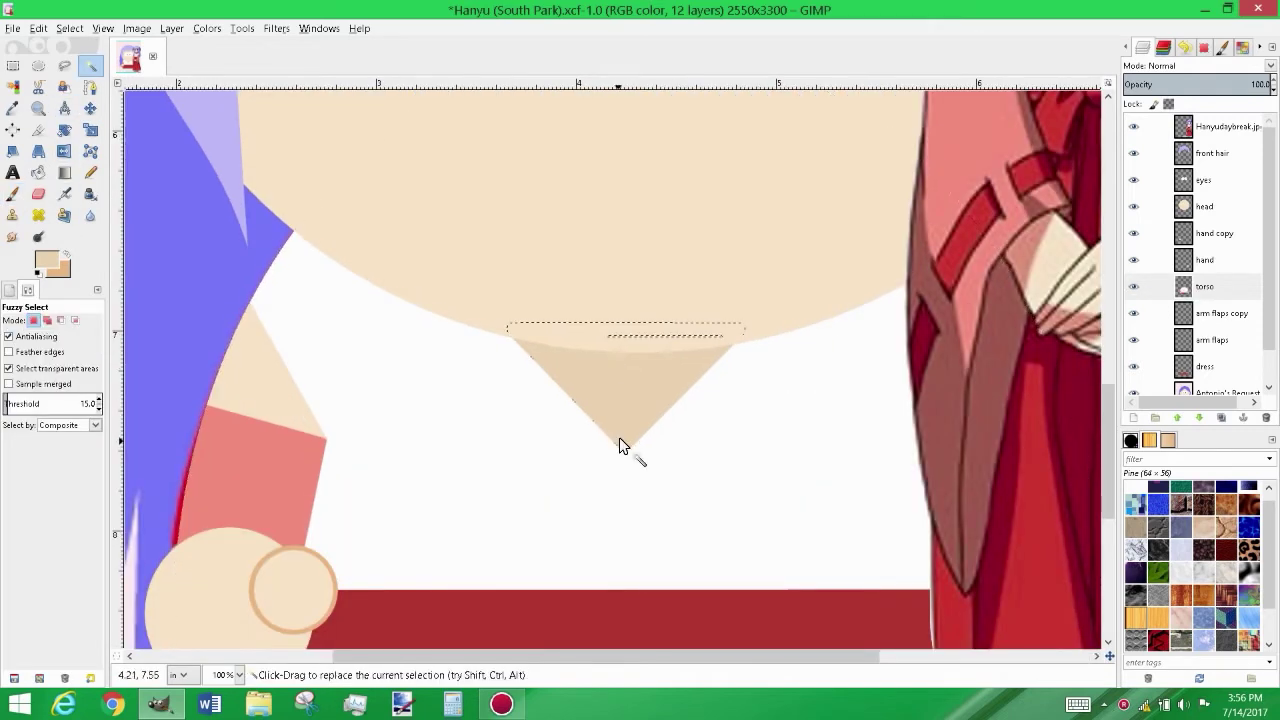
scroll(697, 352, "up", 1)
scroll(697, 352, "down", 4)
Sample the collar red from the reference and paint it along both V edges
key("1")
key("o")
left_click(884, 104)
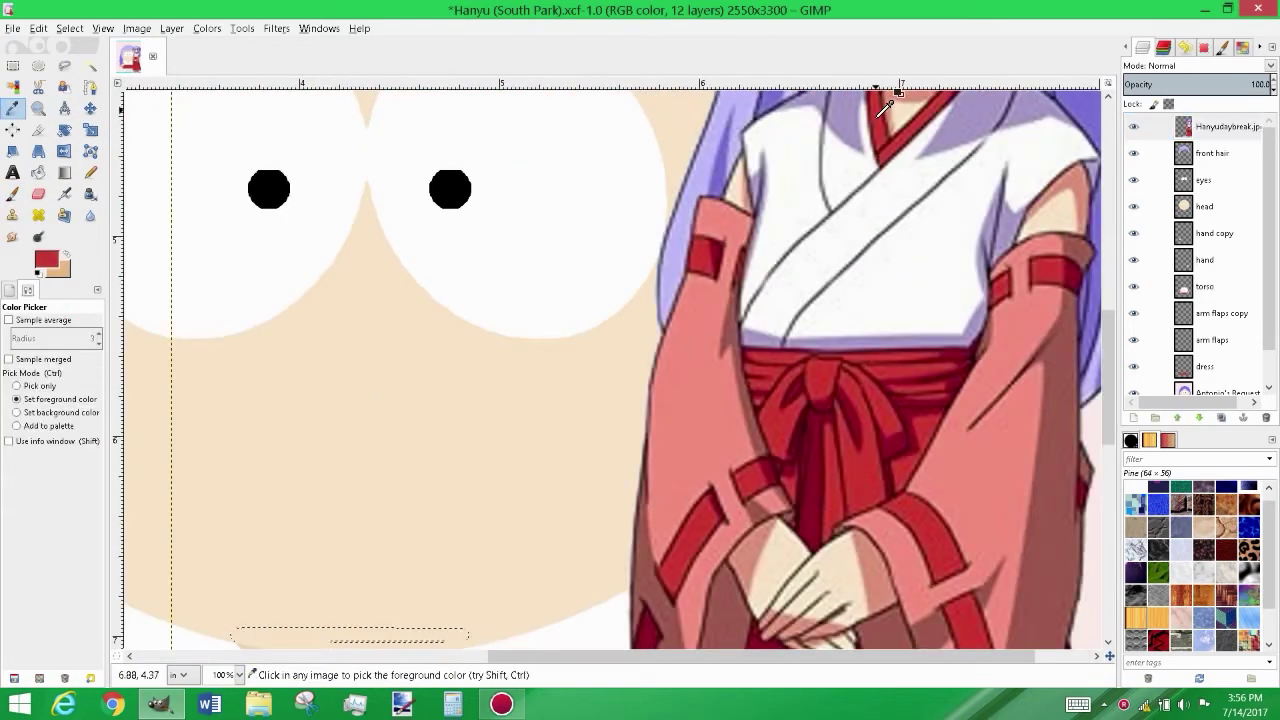
left_click(1204, 286)
scroll(607, 375, "up", 1)
scroll(607, 375, "up", 1)
key("p")
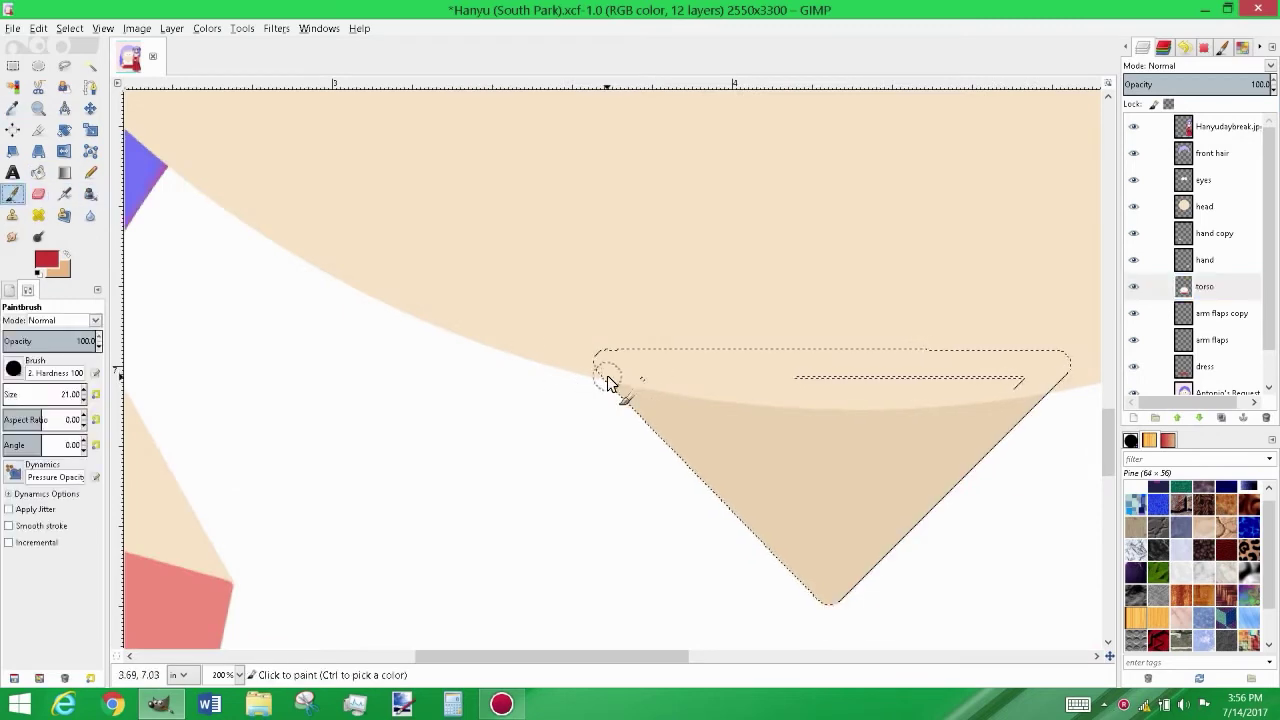
left_click(607, 368)
left_click(830, 598, "shift")
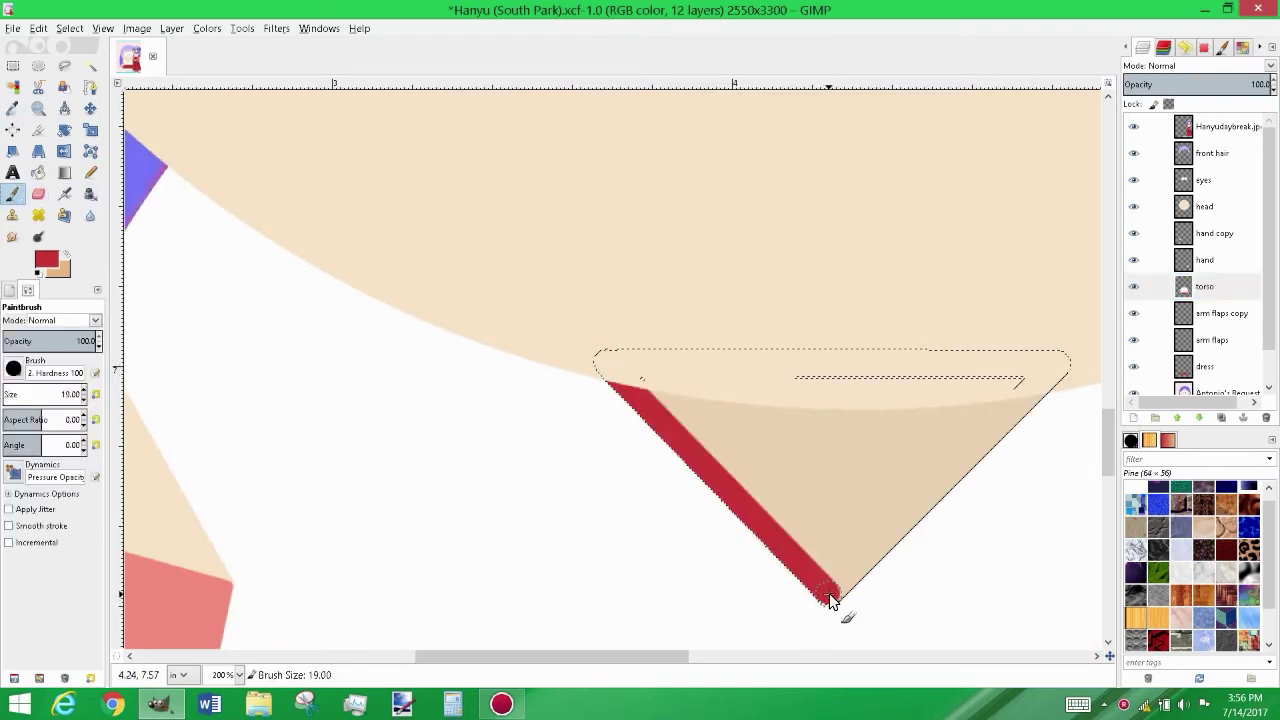
left_click(1057, 368, "shift")
Touch up the red V edge with a straight line and reset colours to black and white
scroll(836, 480, "down", 1)
scroll(600, 571, "down", 1)
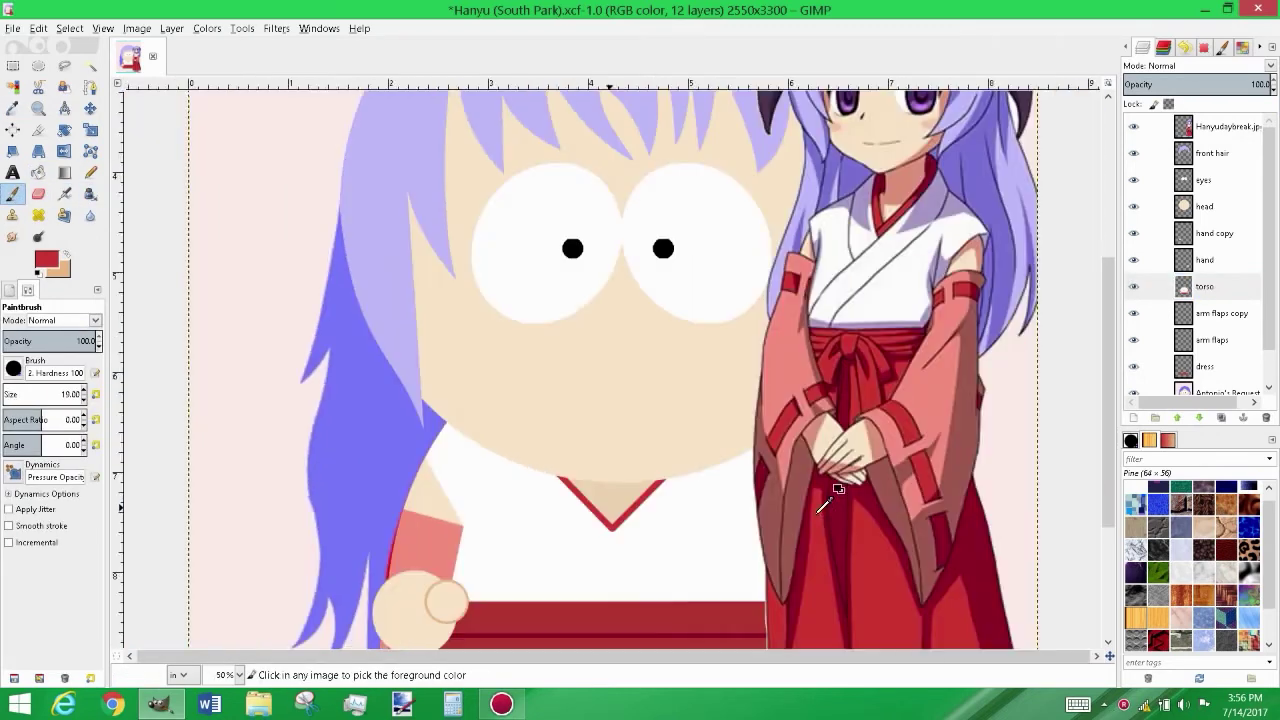
scroll(609, 549, "up", 2)
scroll(666, 414, "up", 3)
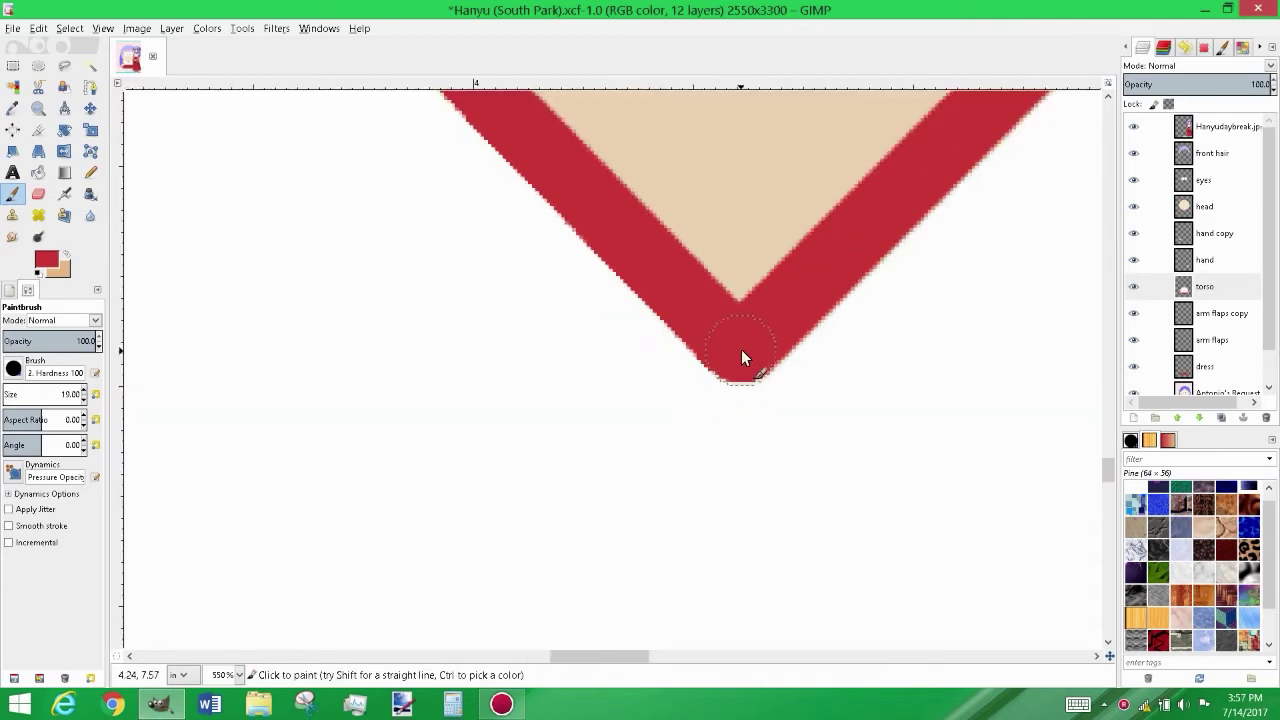
scroll(737, 358, "down", 3)
scroll(604, 198, "up", 1)
scroll(553, 171, "down", 1)
scroll(543, 157, "up", 4)
scroll(623, 300, "down", 4)
scroll(563, 134, "up", 1)
left_click(573, 234, "shift")
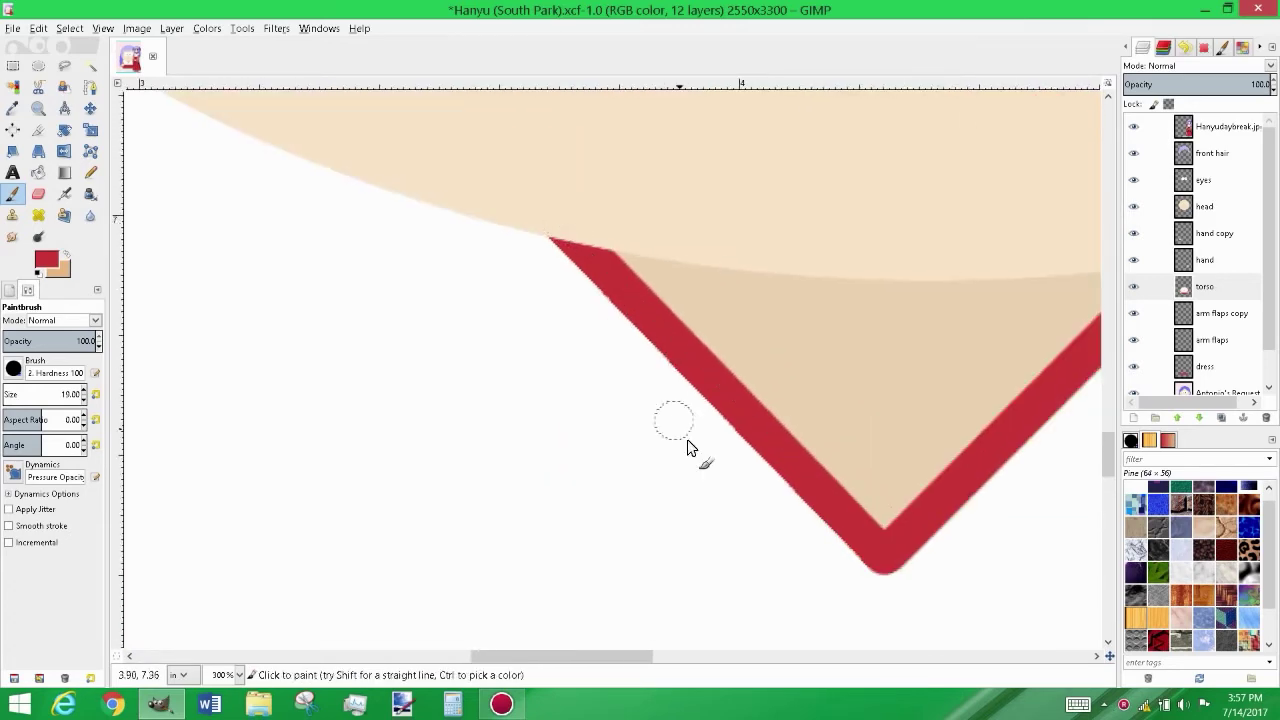
scroll(761, 447, "down", 4)
scroll(951, 370, "down", 2)
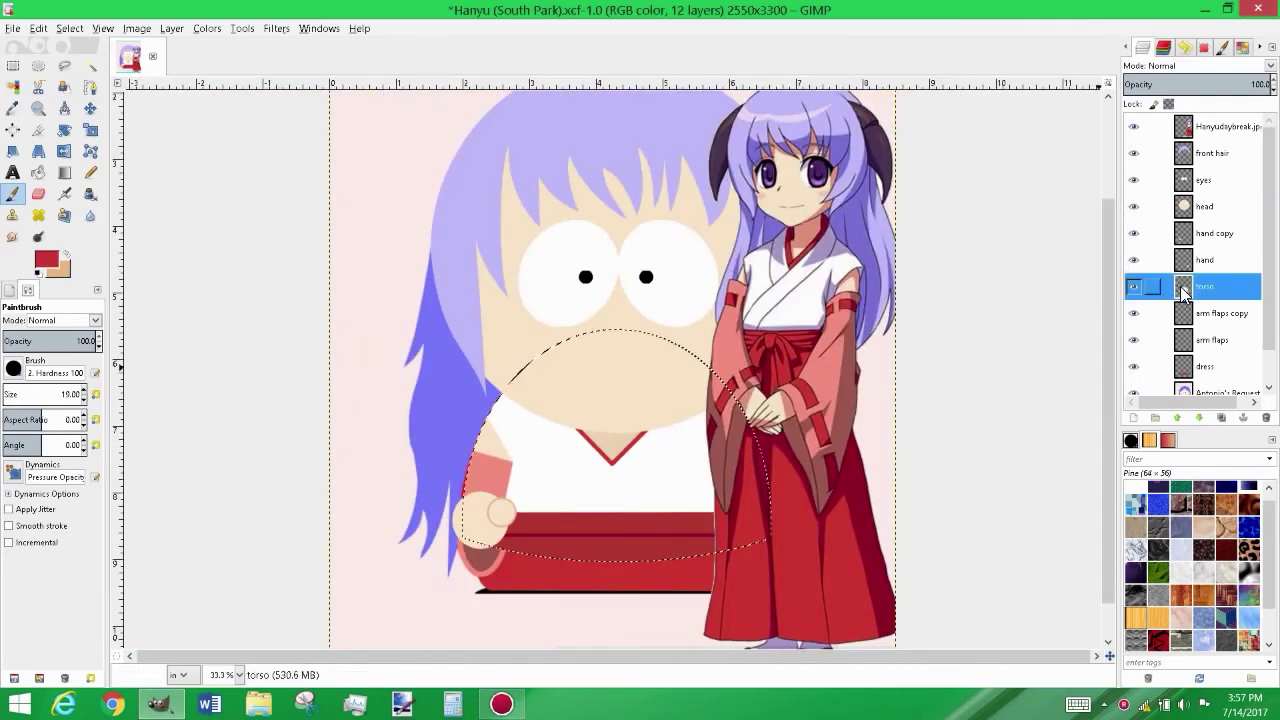
key("d")
scroll(619, 478, "up", 4)
Draw a black fold line from the V-neck tip, undoing a misplaced second stroke
scroll(619, 470, "up", 3)
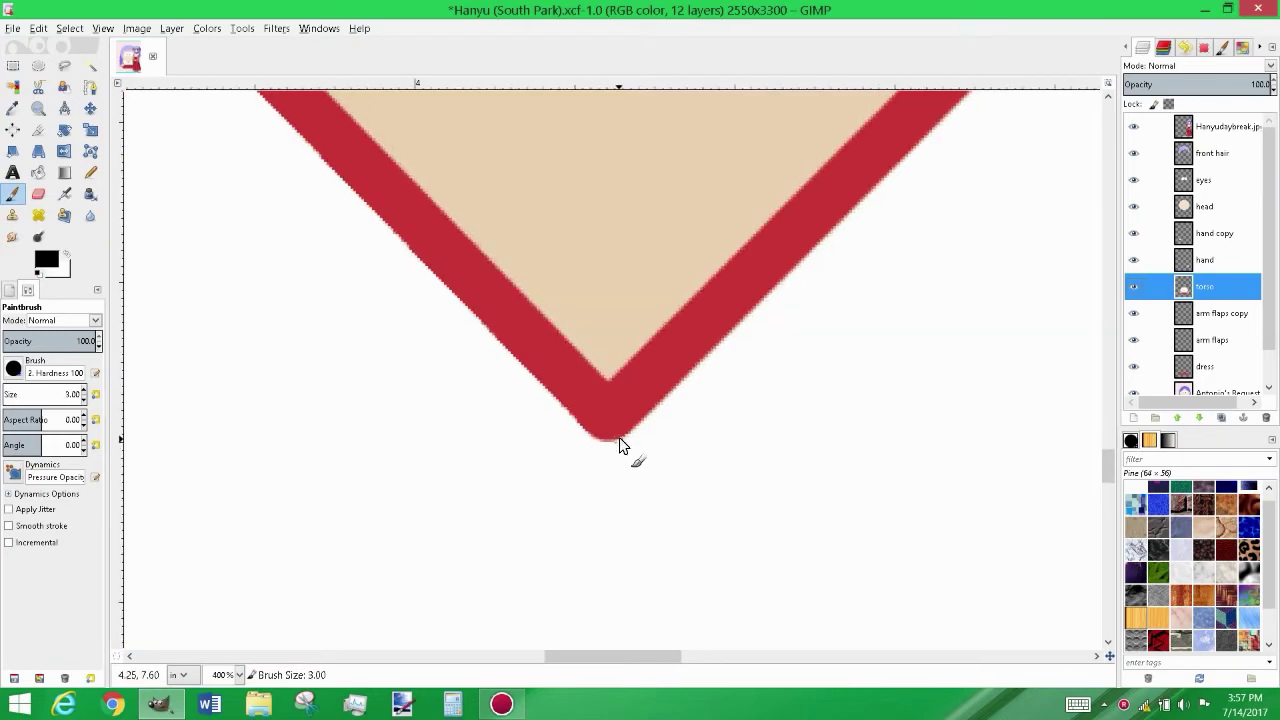
scroll(621, 437, "down", 6)
left_click(515, 543, "shift")
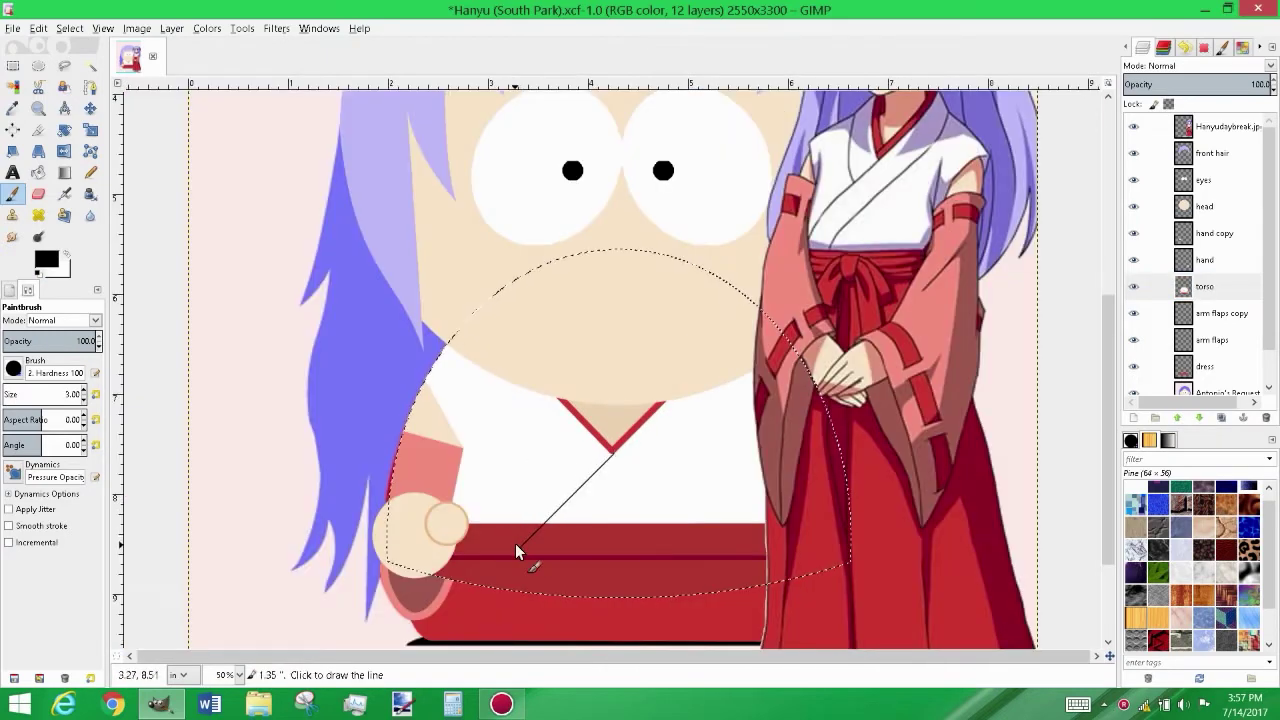
scroll(596, 489, "up", 3)
scroll(780, 278, "down", 3)
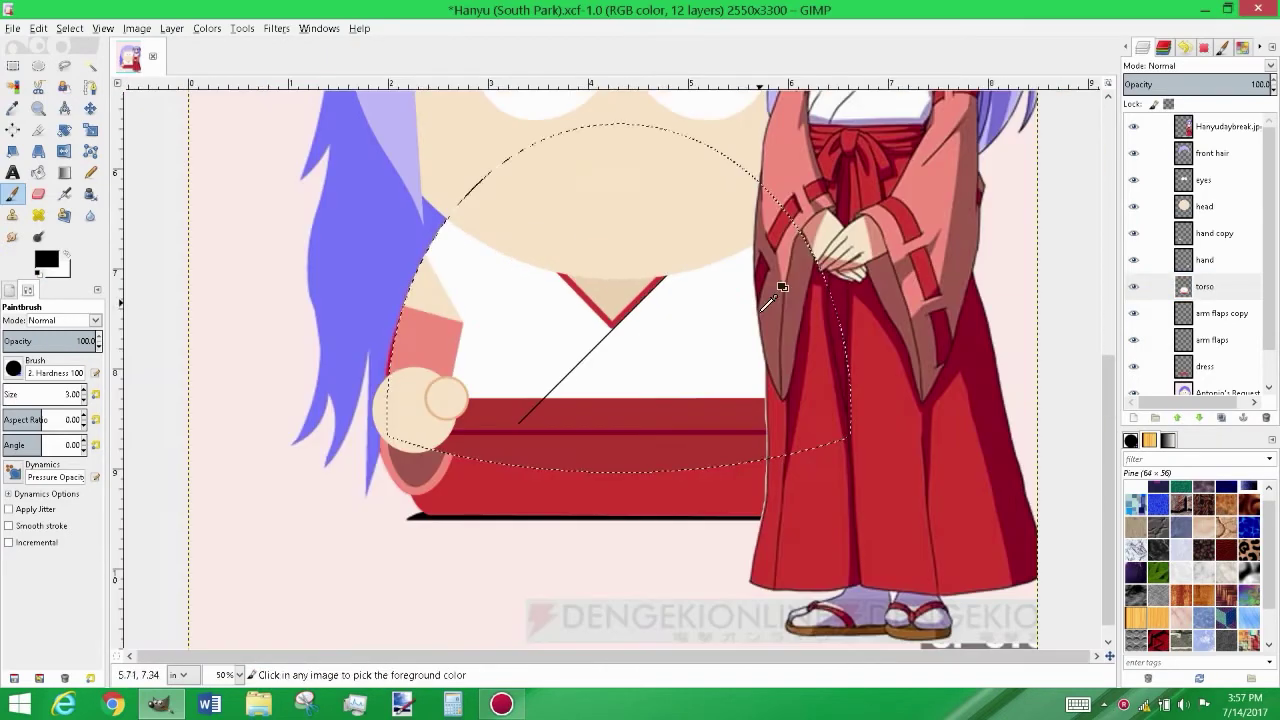
scroll(1094, 354, "up", 2)
left_click(768, 313)
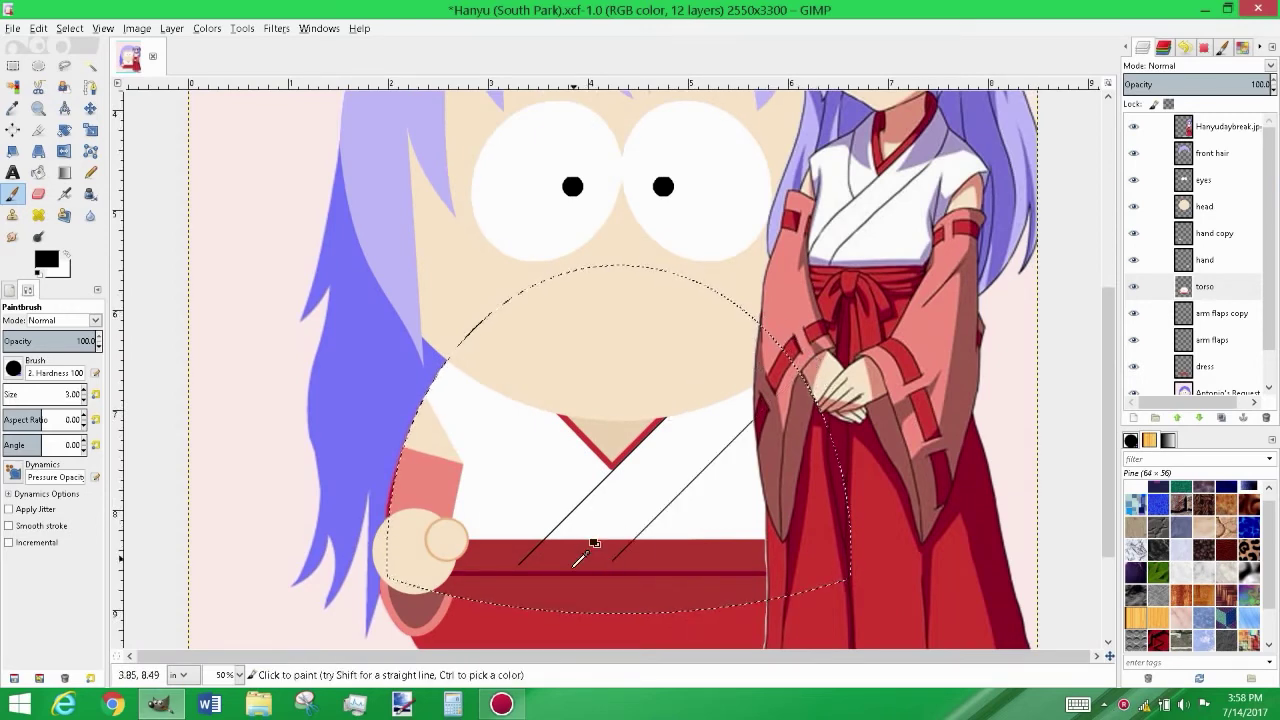
key("ctrl+z")
scroll(551, 549, "up", 4)
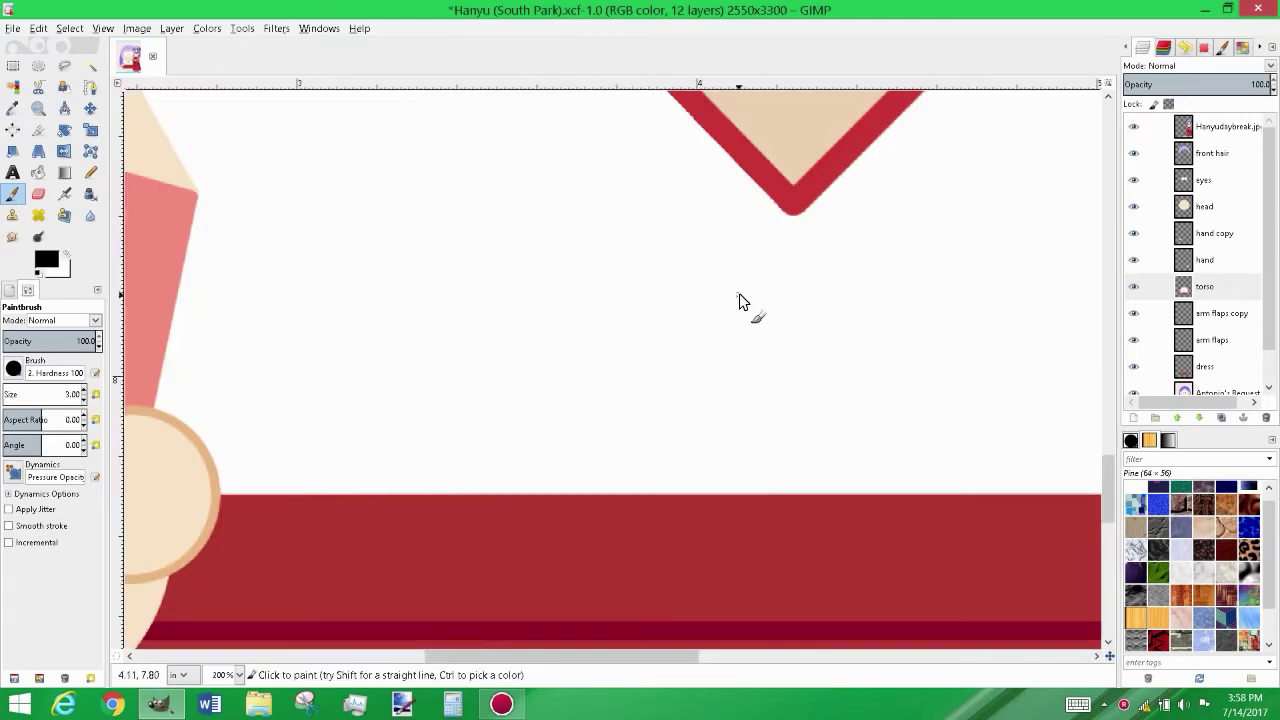
Select the white kimono area and draw two black diagonal fold lines to the belt
key("u")
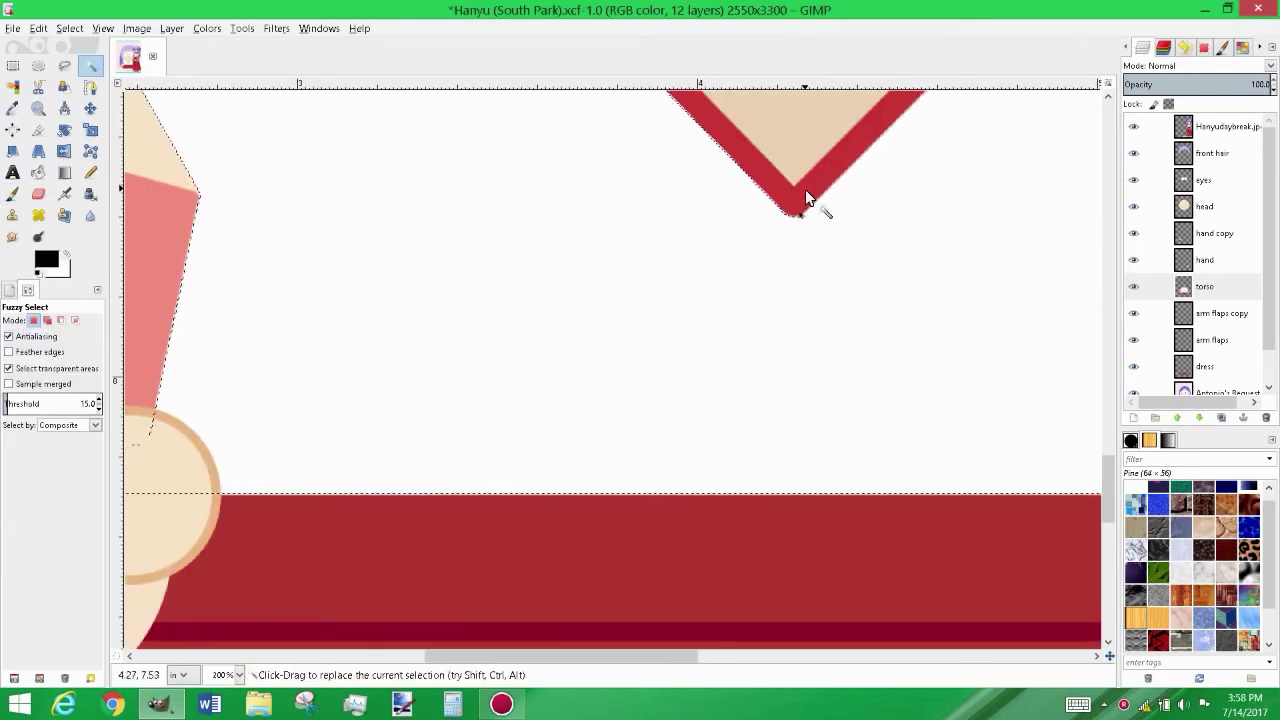
left_click(759, 285)
scroll(725, 270, "up", 4, "ctrl")
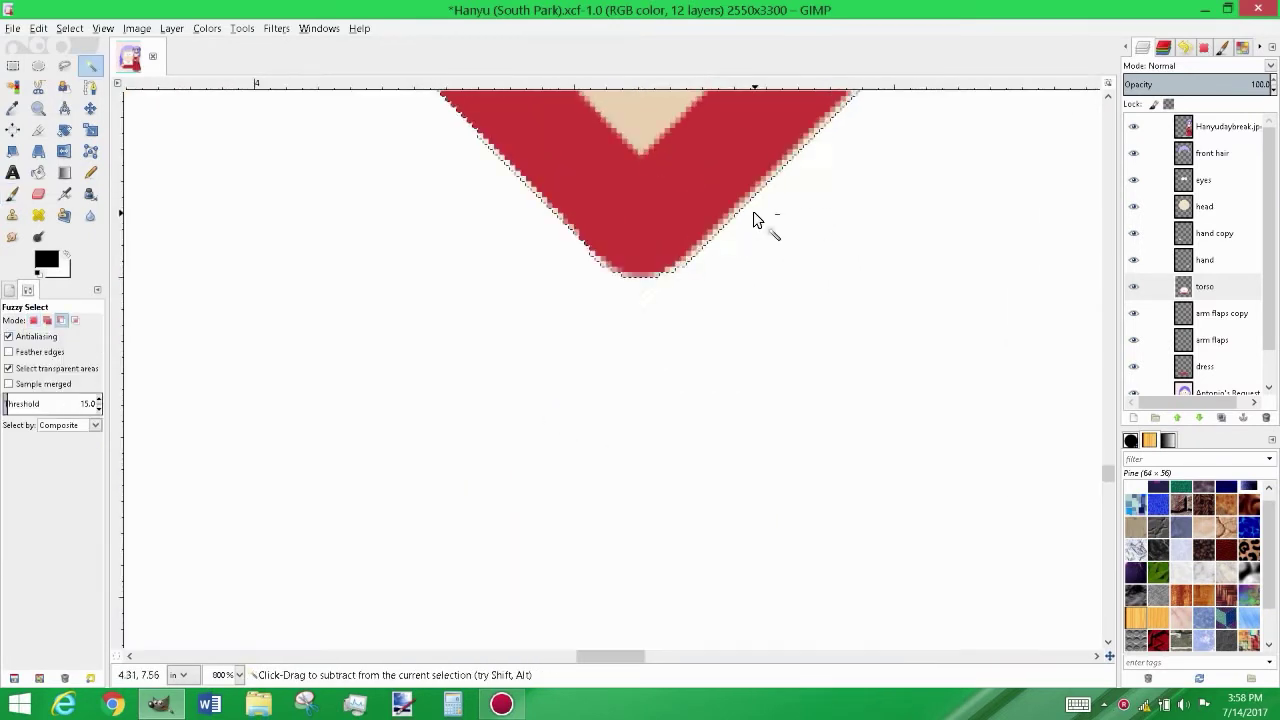
key("p")
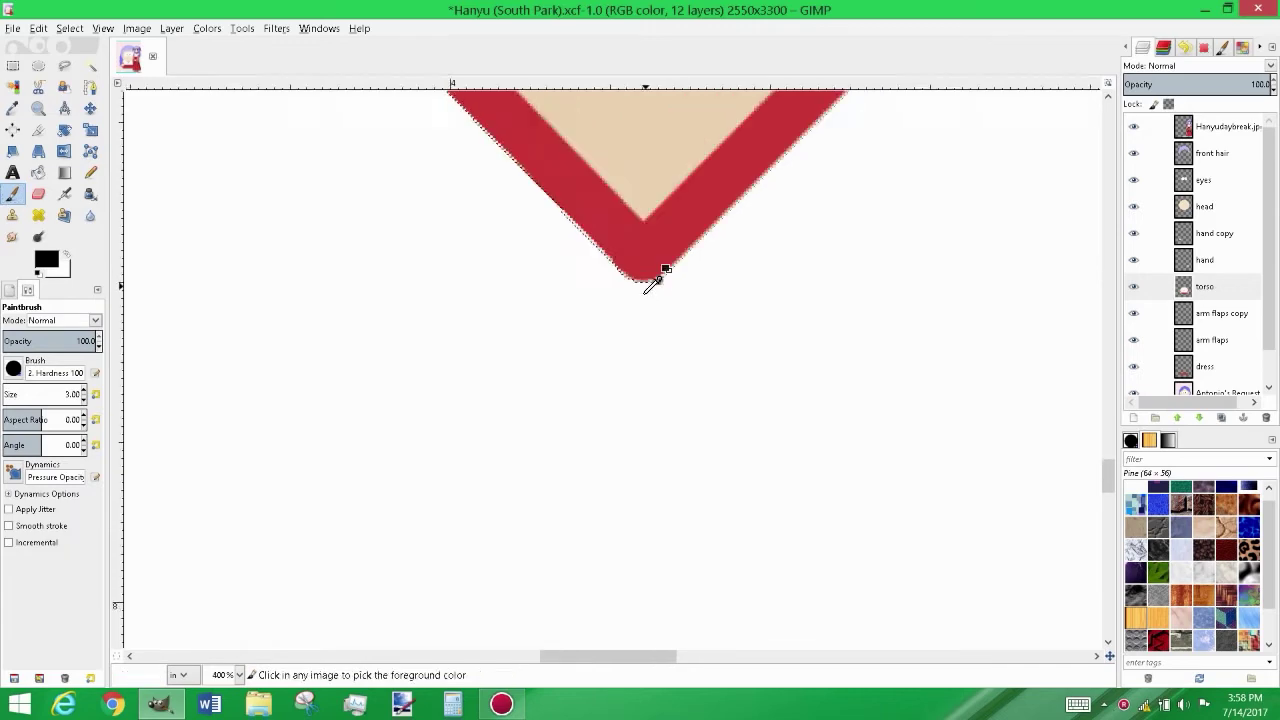
scroll(664, 260, "down", 2, "ctrl")
left_click(499, 422, "shift")
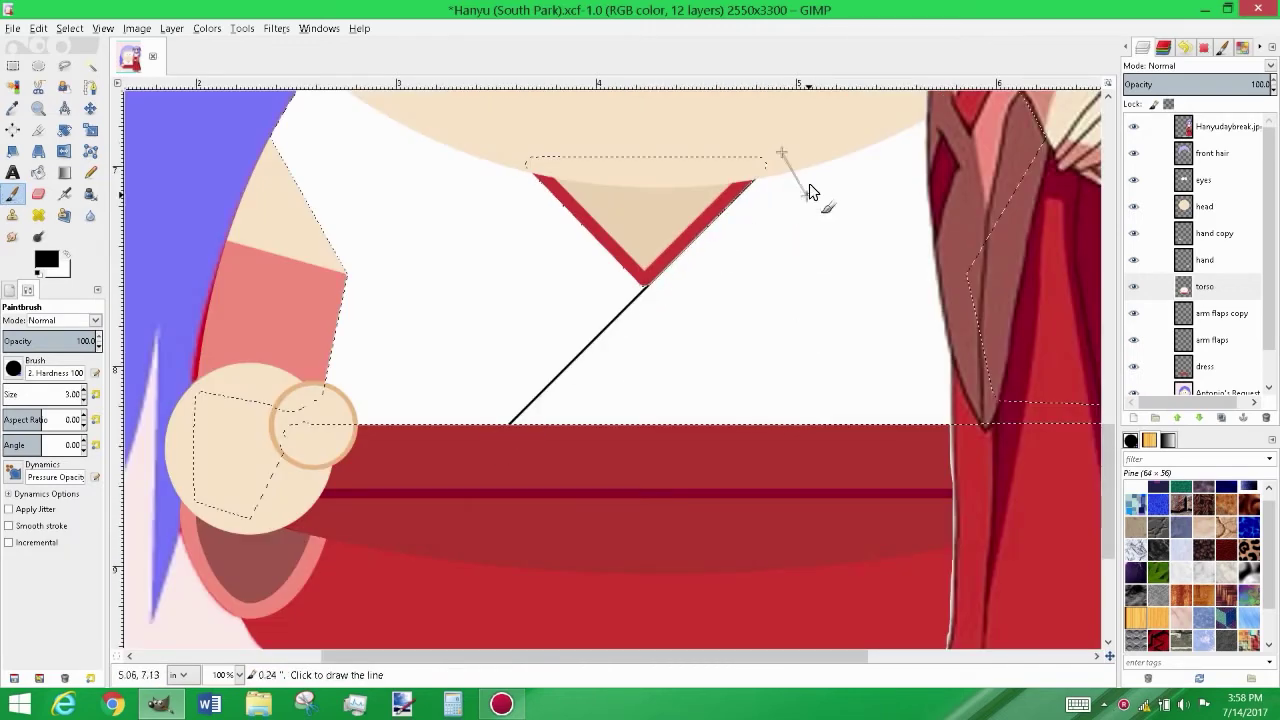
scroll(847, 99, "down", 2, "ctrl")
left_click(1108, 412)
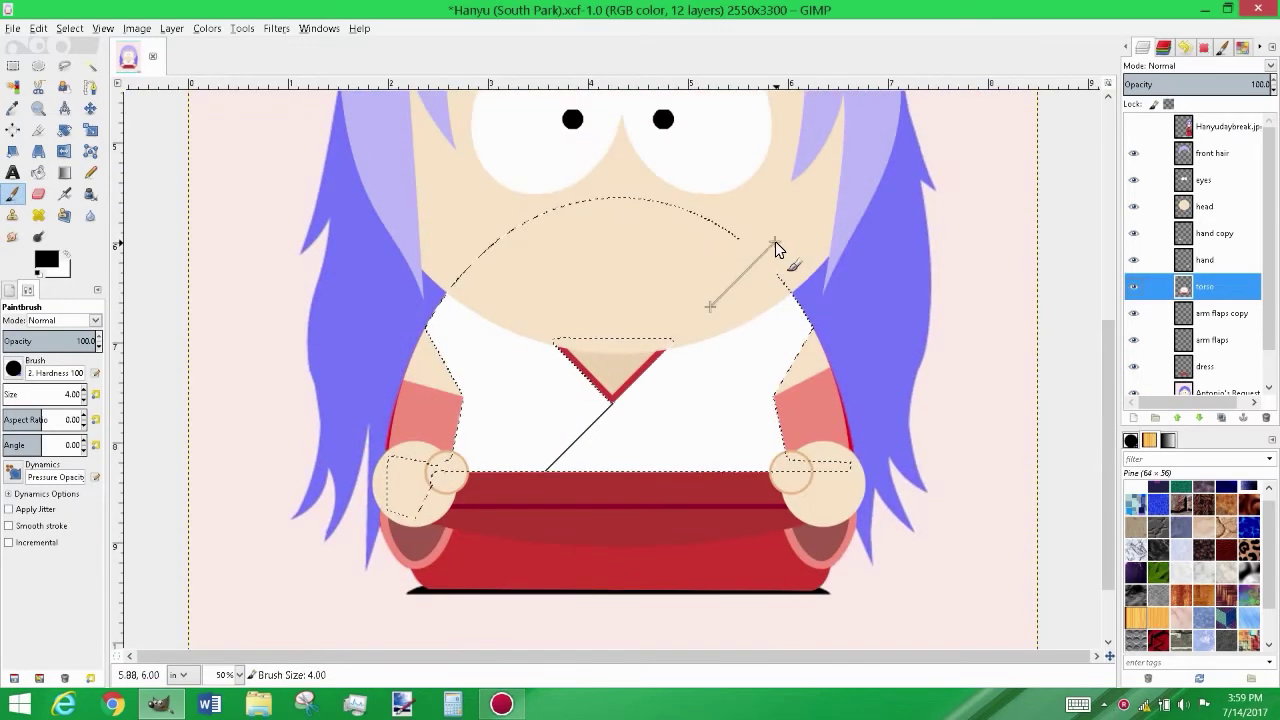
left_click(620, 480, "shift")
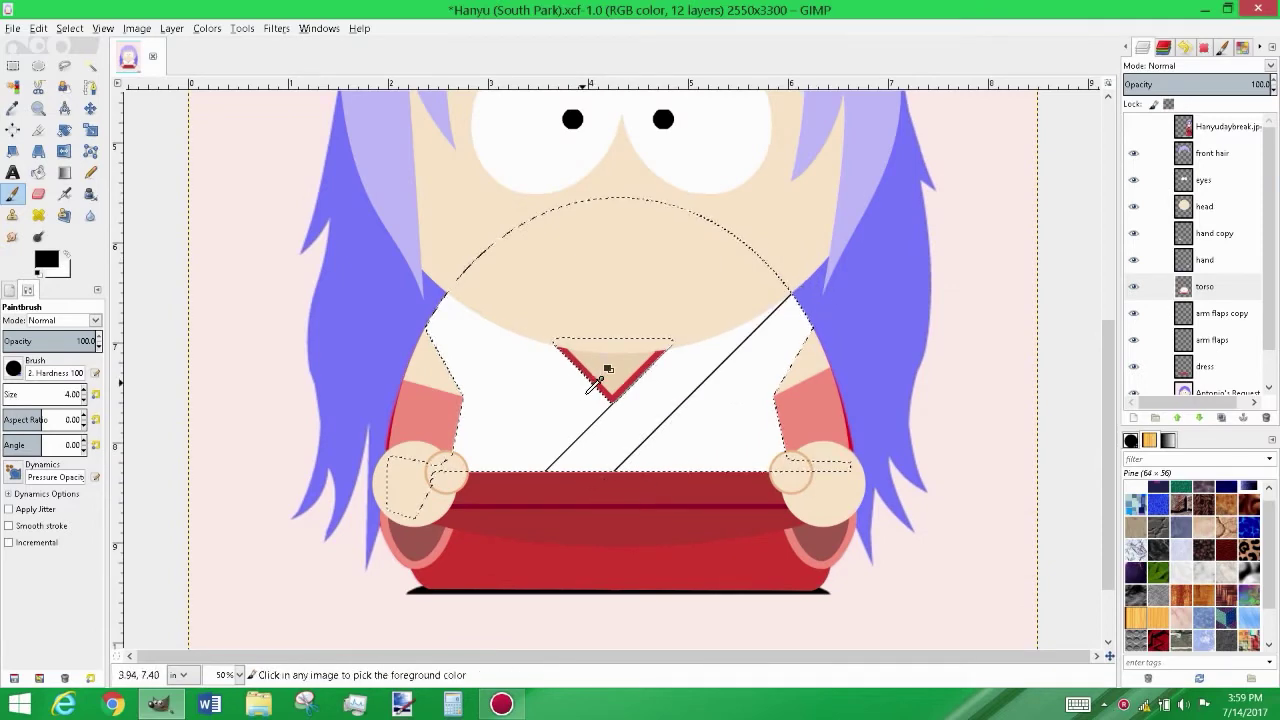
scroll(610, 370, "up", 5, "ctrl")
scroll(776, 420, "up", 1, "ctrl")
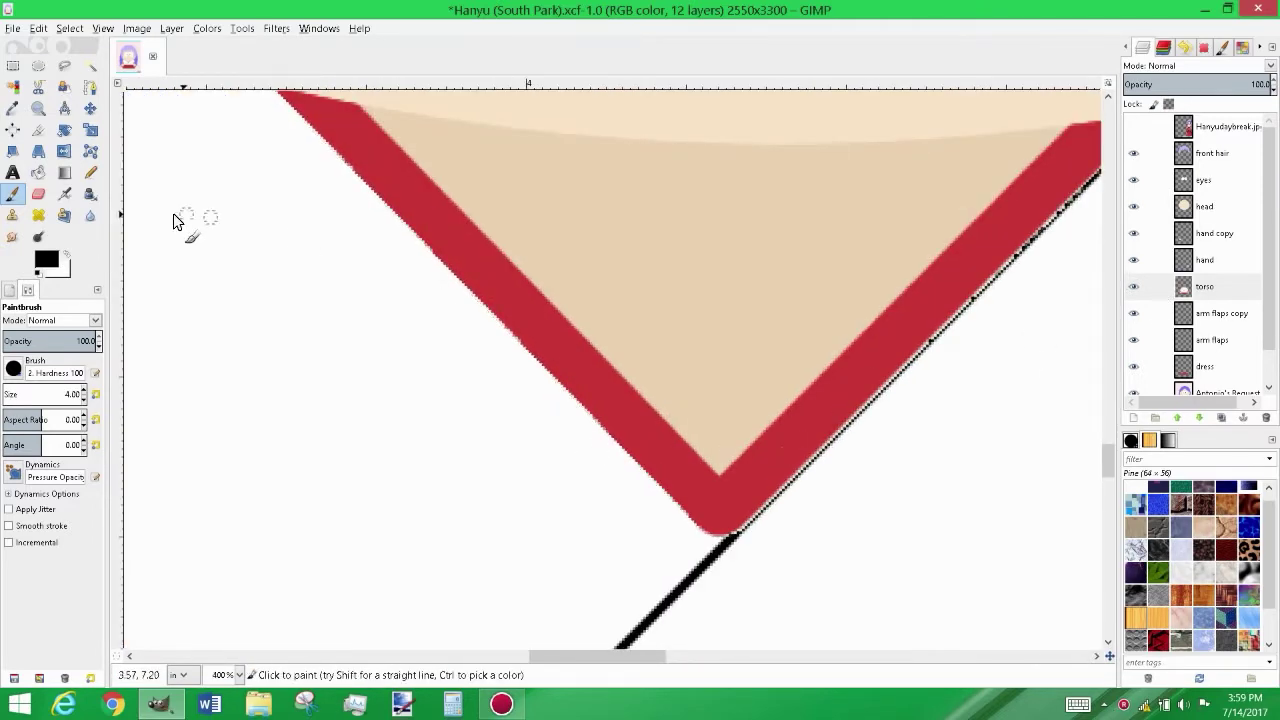
Bucket-fill near the red collar outline, then adjust a paintbrush option
key("shift+b")
left_click(774, 454, "ctrl")
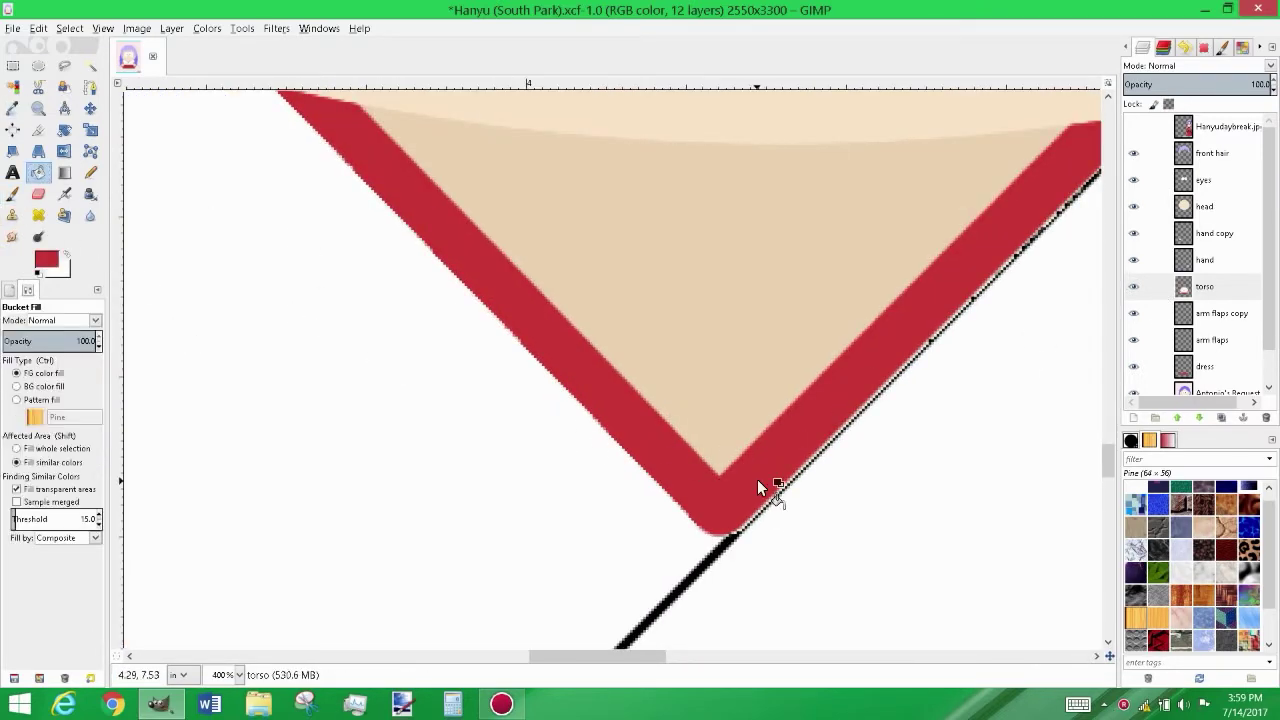
key("p")
scroll(1057, 557, "down", 2, "ctrl")
left_click_drag(690, 656, 729, 656)
scroll(741, 197, "up", 3, "ctrl")
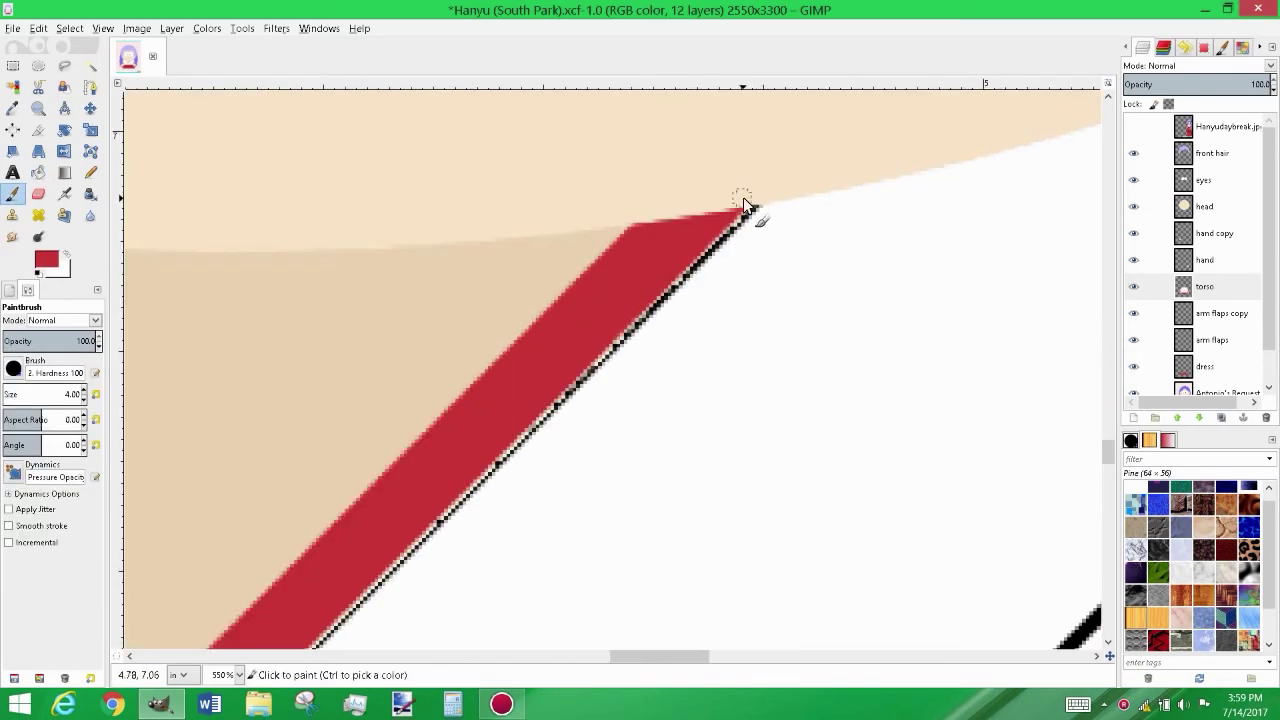
scroll(771, 246, "down", 3)
scroll(771, 246, "left", 2)
scroll(600, 350, "down", 2)
scroll(600, 350, "left", 2)
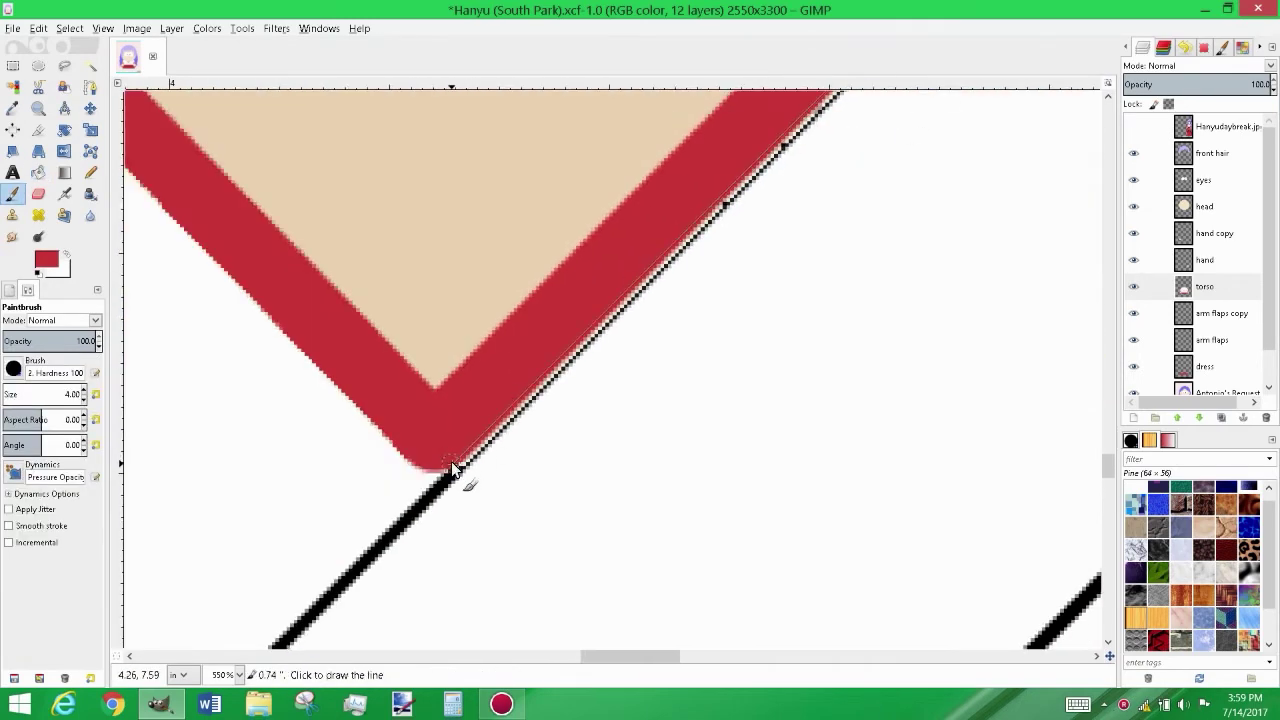
Paint a line along the V's right red edge
left_click(451, 461)
scroll(757, 266, "down", 2, "ctrl")
scroll(783, 237, "up", 2, "ctrl")
scroll(784, 252, "up", 1, "ctrl")
scroll(784, 252, "down", 1, "ctrl")
scroll(605, 405, "up", 1, "ctrl")
scroll(610, 398, "down", 1, "ctrl")
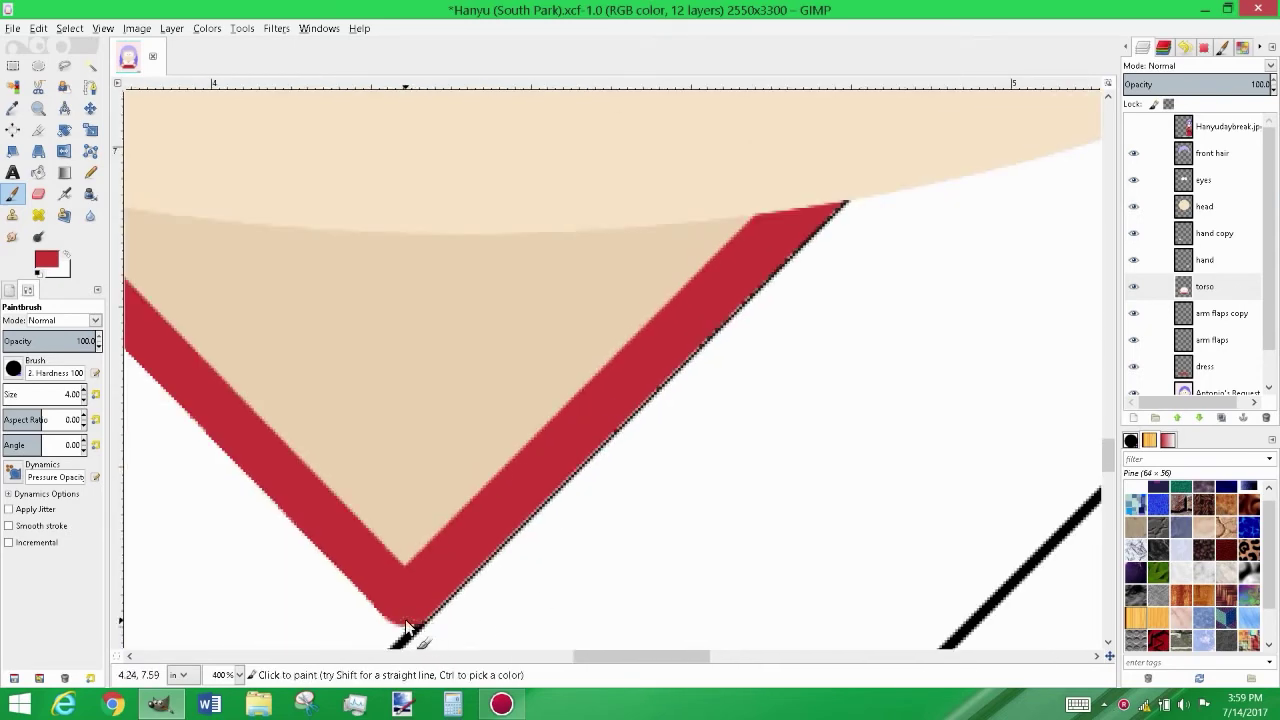
scroll(407, 628, "up", 2, "ctrl")
scroll(131, 349, "up", 2, "ctrl")
With black at brush size 3, draw the first collar line up to the neck
key("x")
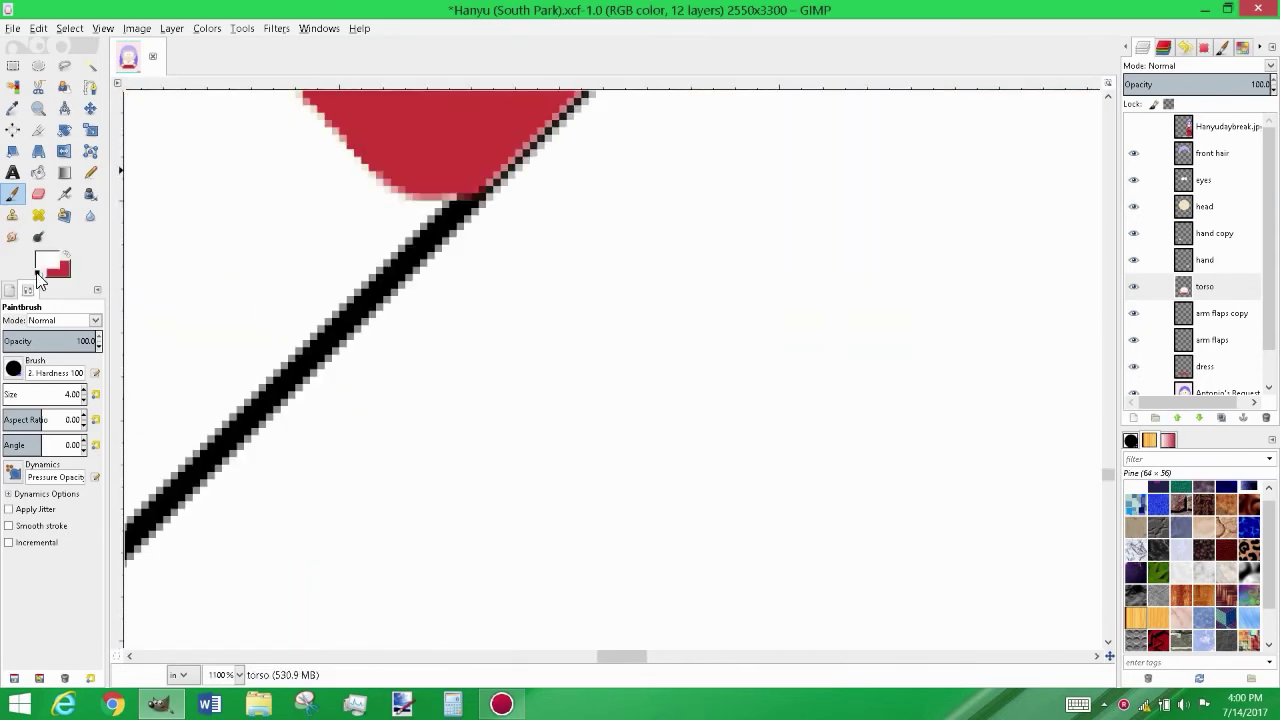
left_click(38, 274)
key("bracketleft")
scroll(467, 201, "down", 3, "ctrl")
scroll(1100, 450, "up", 5)
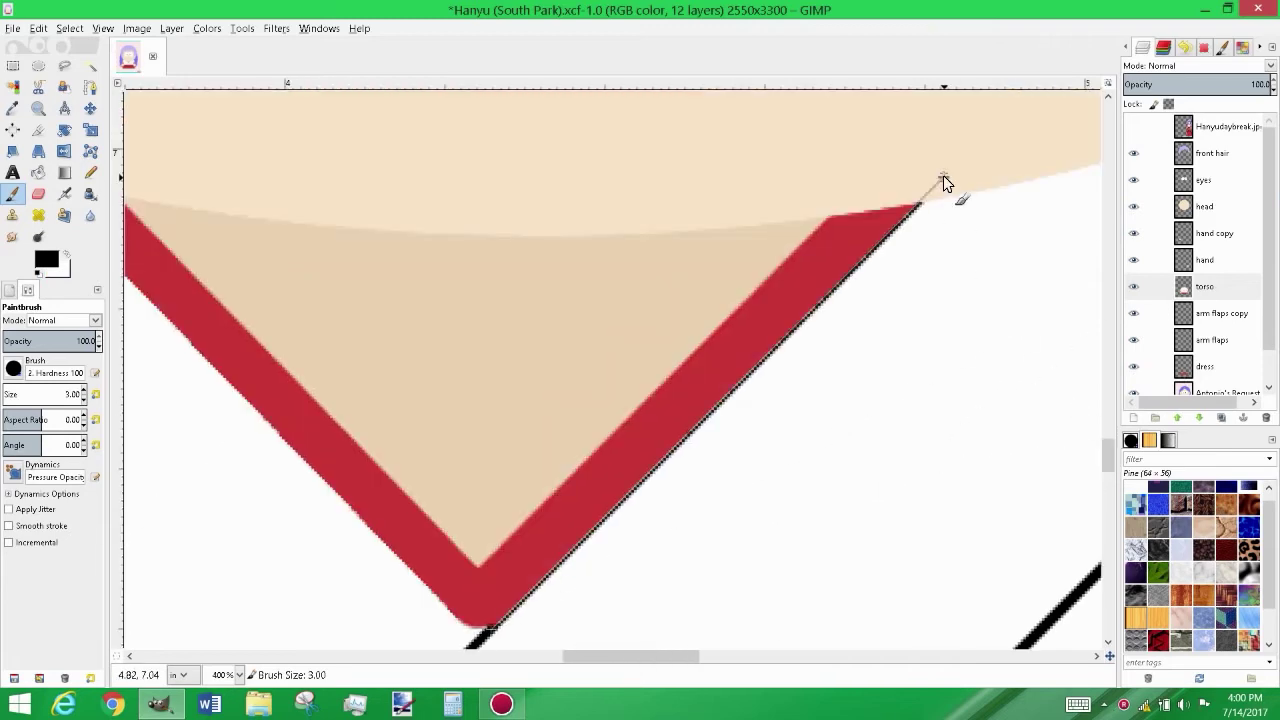
left_click(943, 177, "shift")
scroll(729, 386, "down", 2, "ctrl")
scroll(729, 386, "down", 1, "ctrl")
scroll(563, 391, "up", 1, "ctrl")
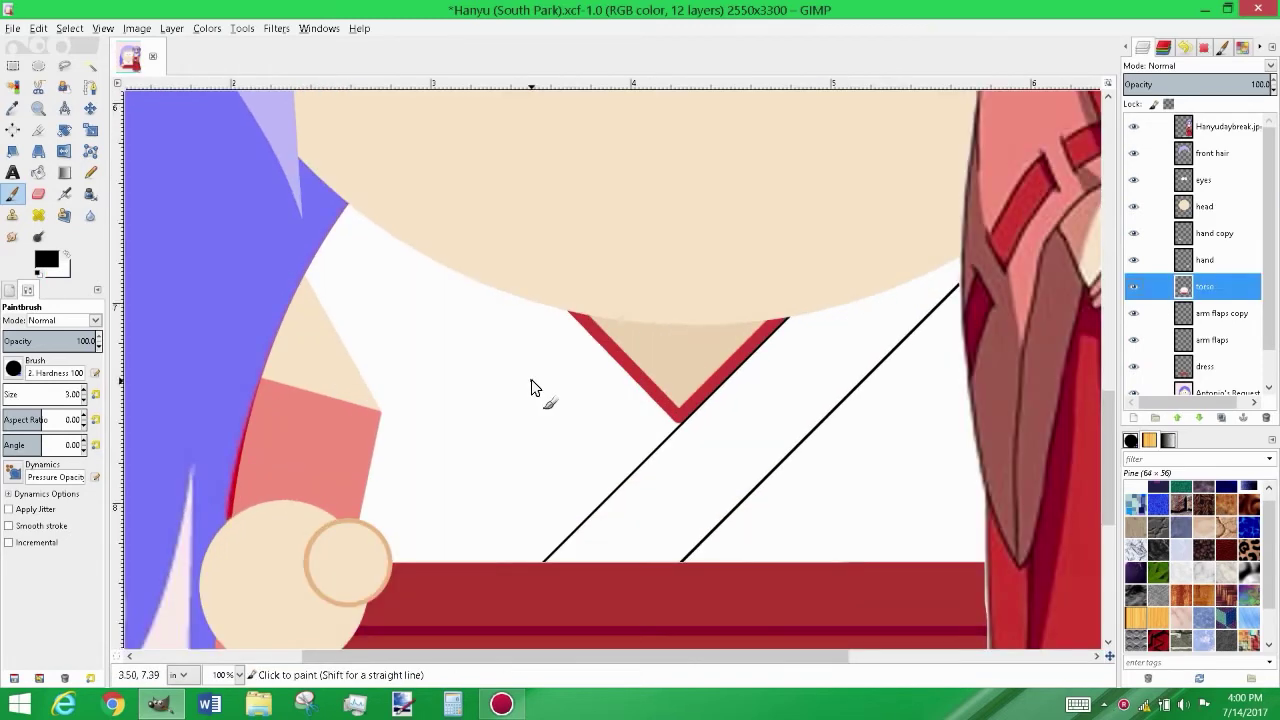
scroll(560, 420, "up", 2, "ctrl")
scroll(629, 486, "up", 1, "ctrl")
Draw the second thin black collar line along the diagonal
left_click(620, 503)
scroll(393, 365, "down", 3, "ctrl")
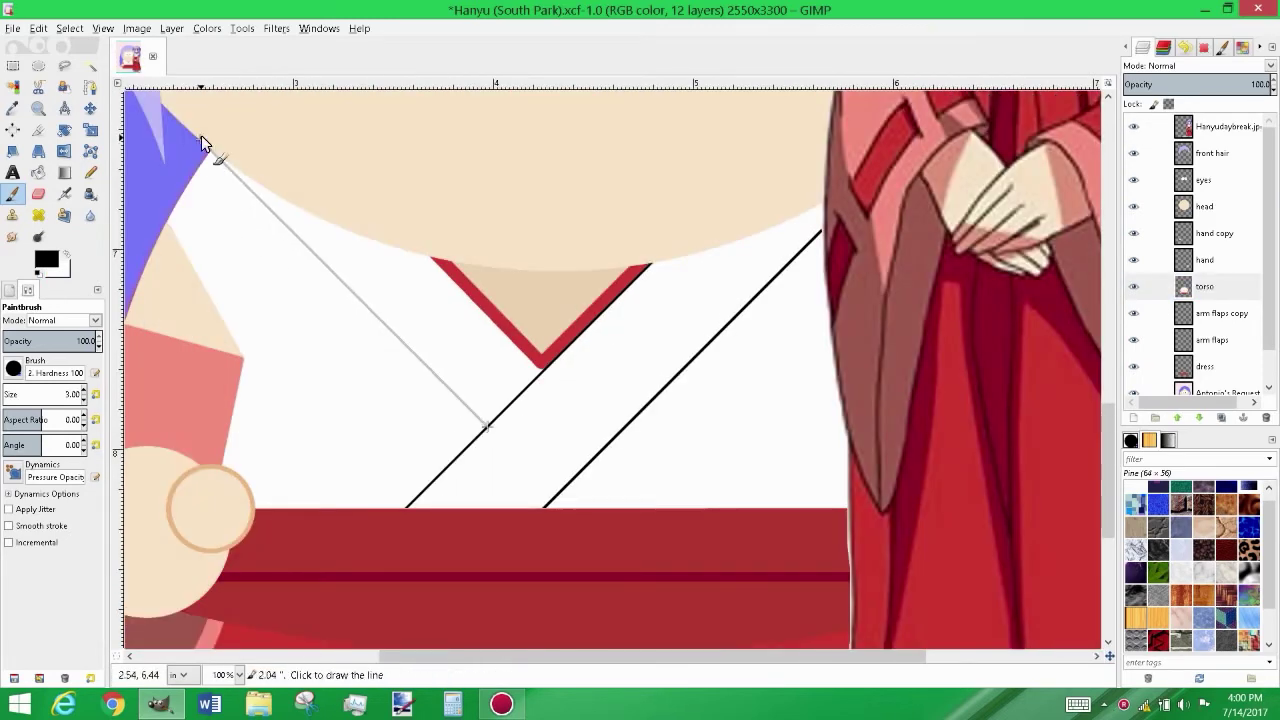
scroll(706, 420, "down", 3, "ctrl")
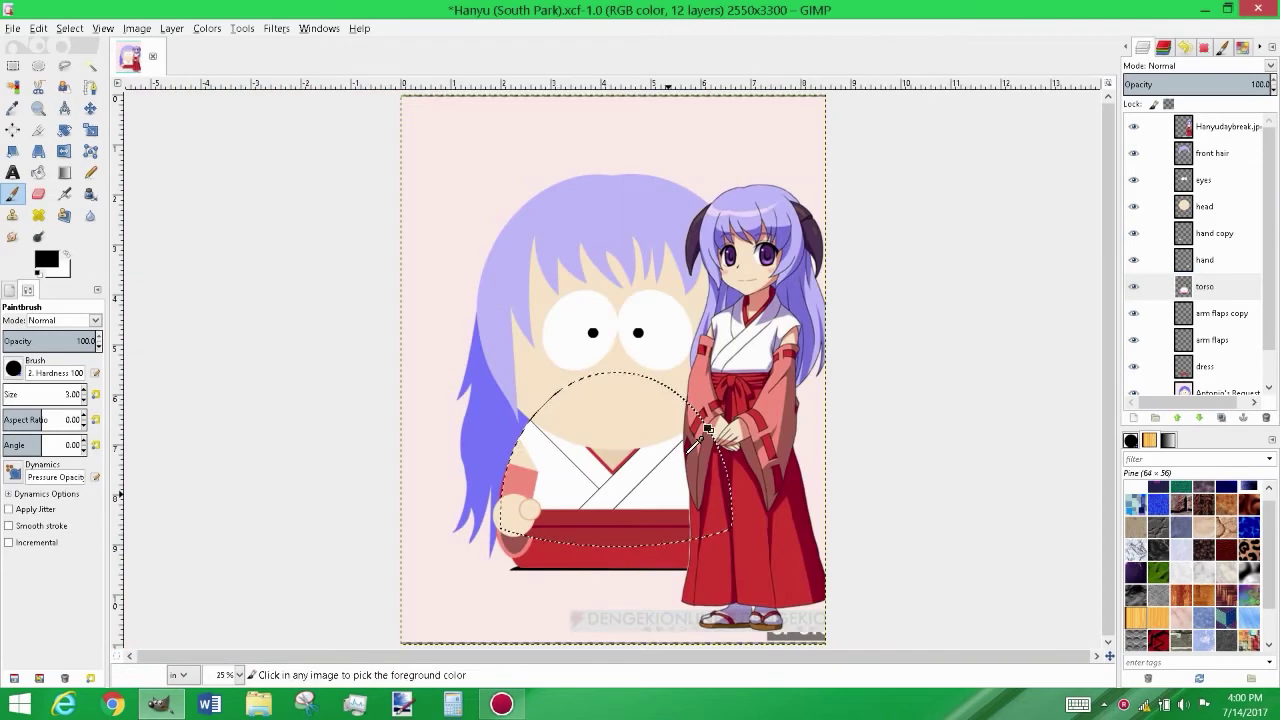
scroll(579, 447, "up", 1, "ctrl")
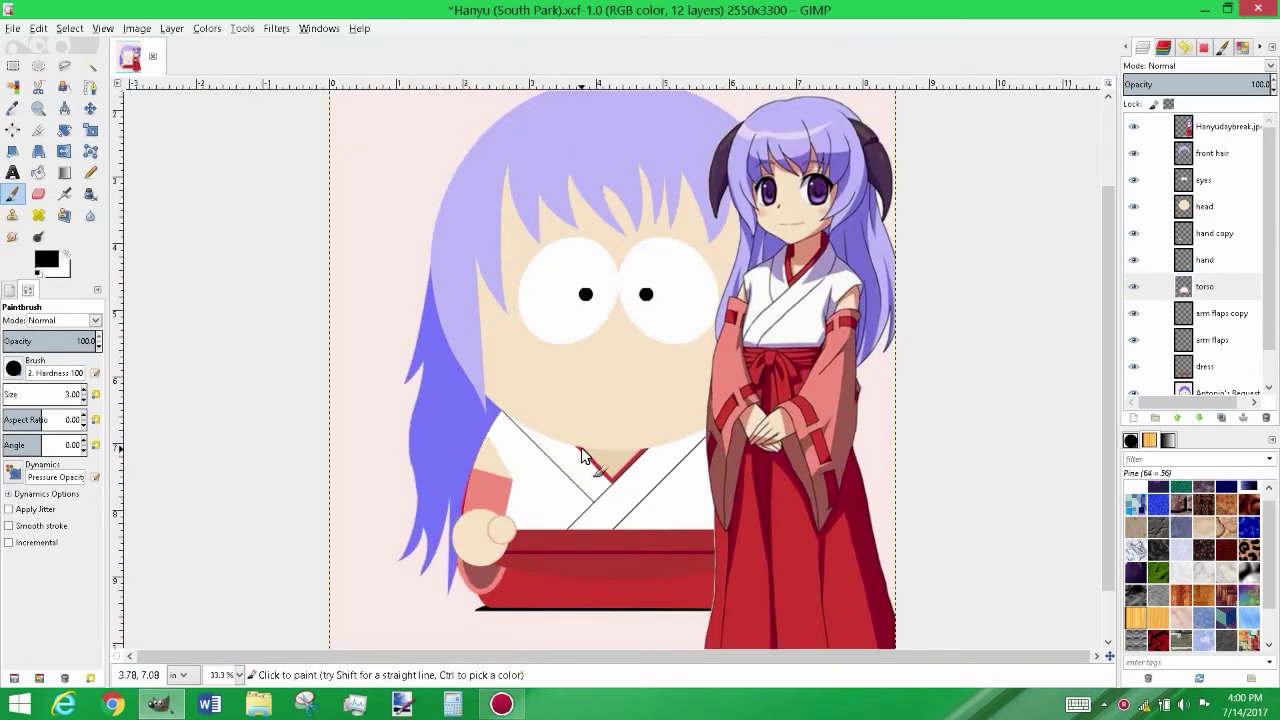
key("shift+ctrl+n")
type("kn")
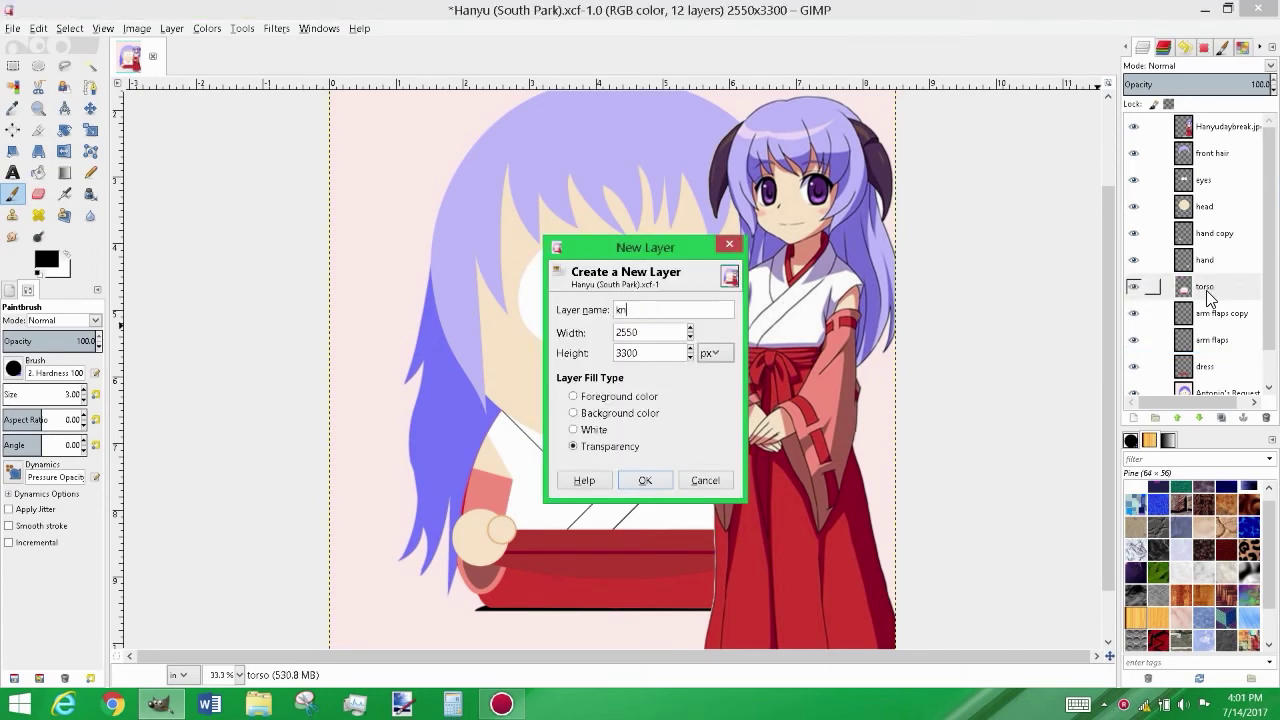
Create a new layer named 'knot' above the sash
type("ot")
key("Return")
scroll(591, 563, "up", 3)
scroll(625, 495, "down", 2)
key("c")
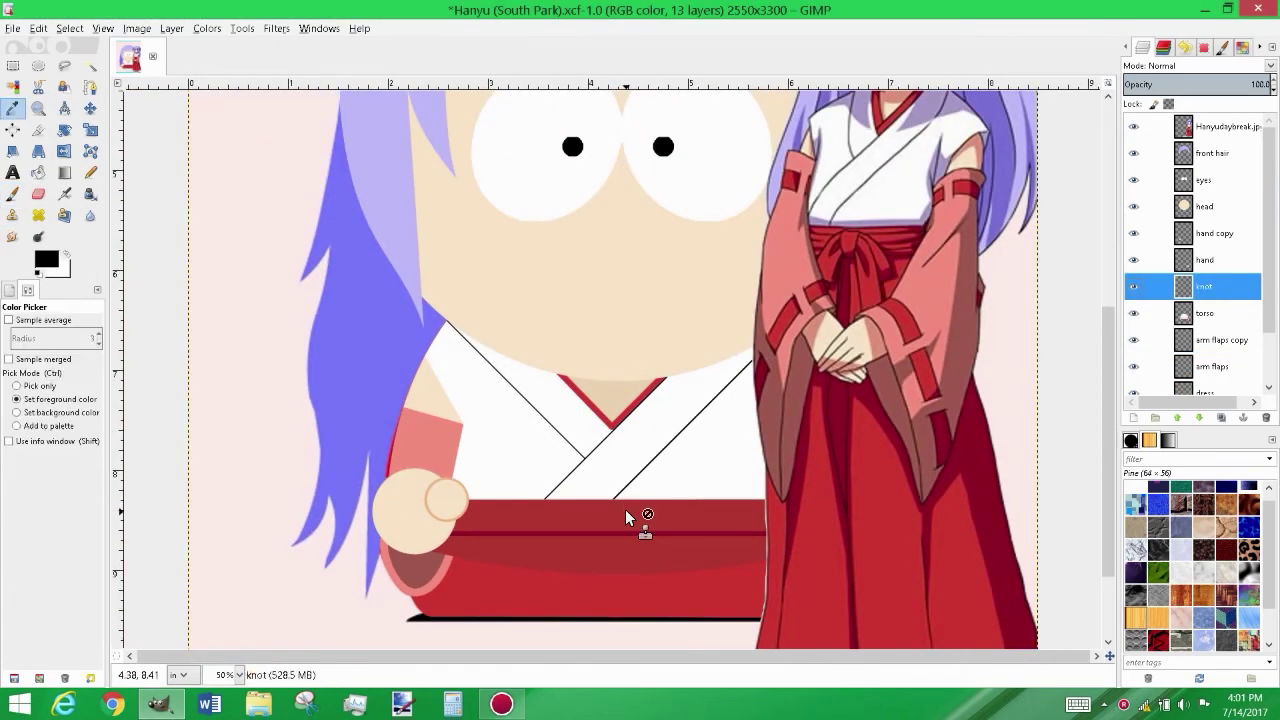
Trace a closed knot outline on the middle of the sash with the Paths tool
left_click(90, 87)
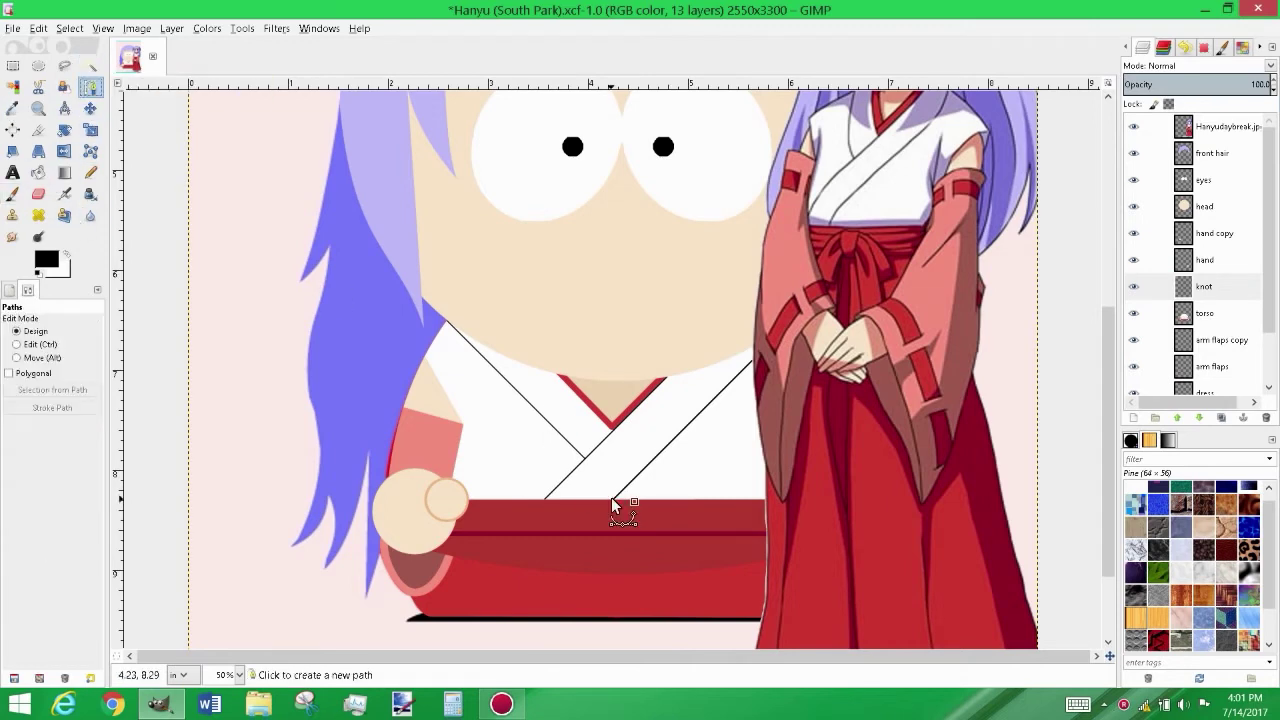
left_click_drag(592, 510, 635, 510)
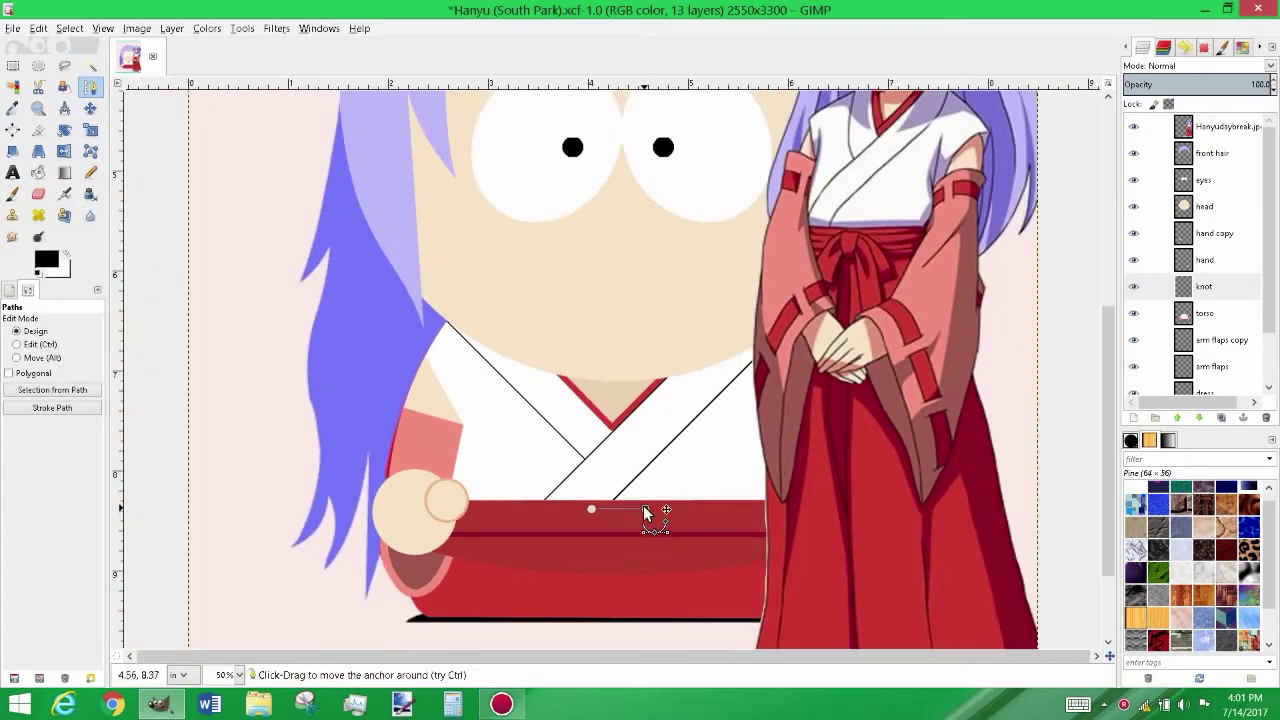
left_click_drag(643, 507, 646, 509)
key("1")
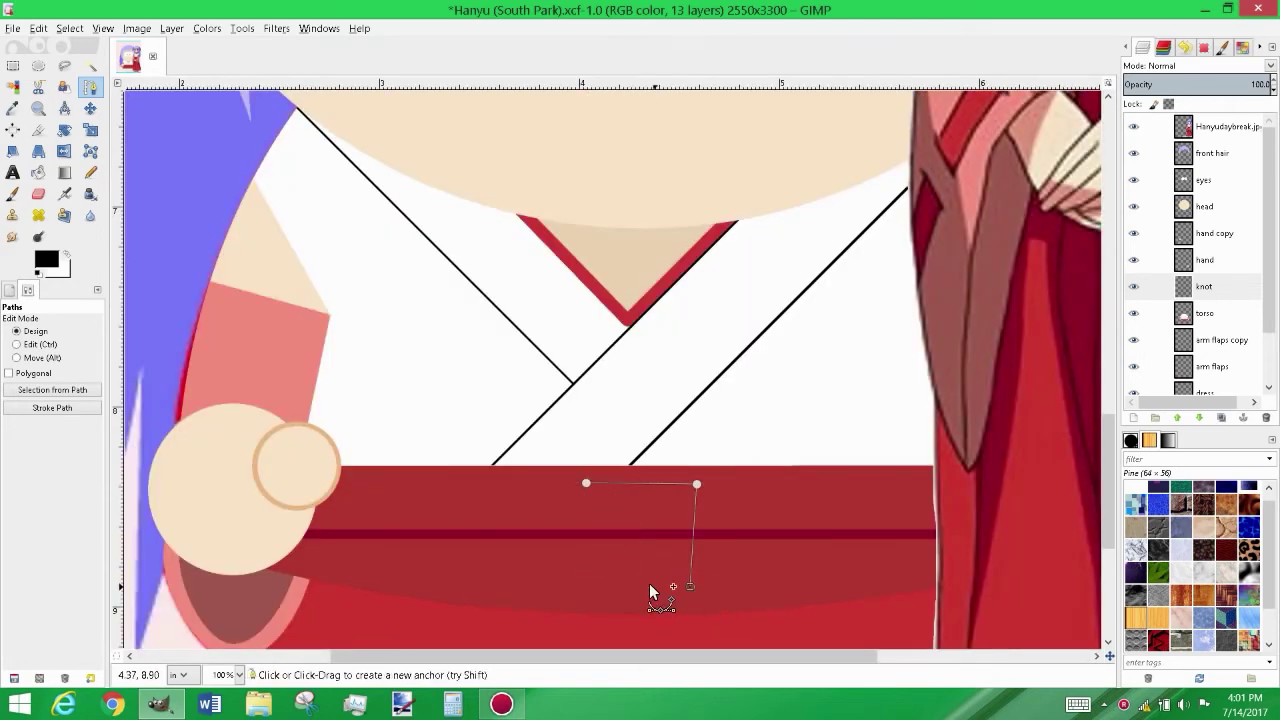
left_click(586, 483, "ctrl")
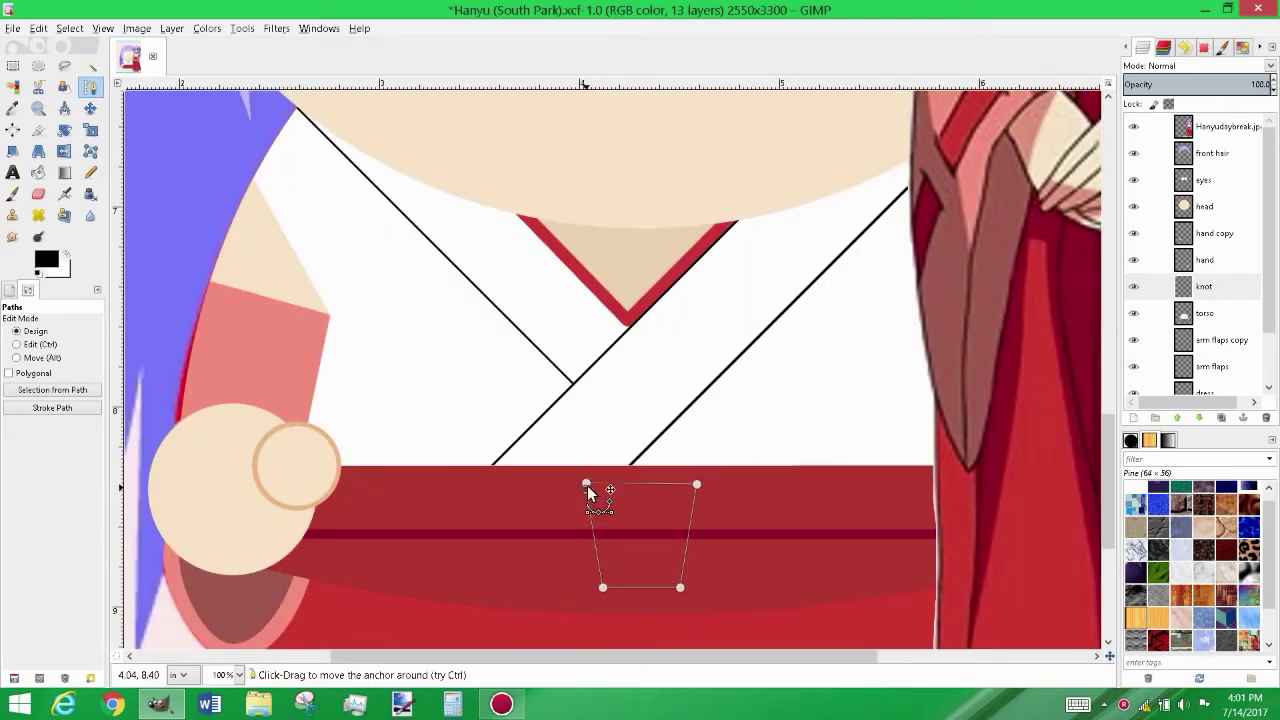
key("2")
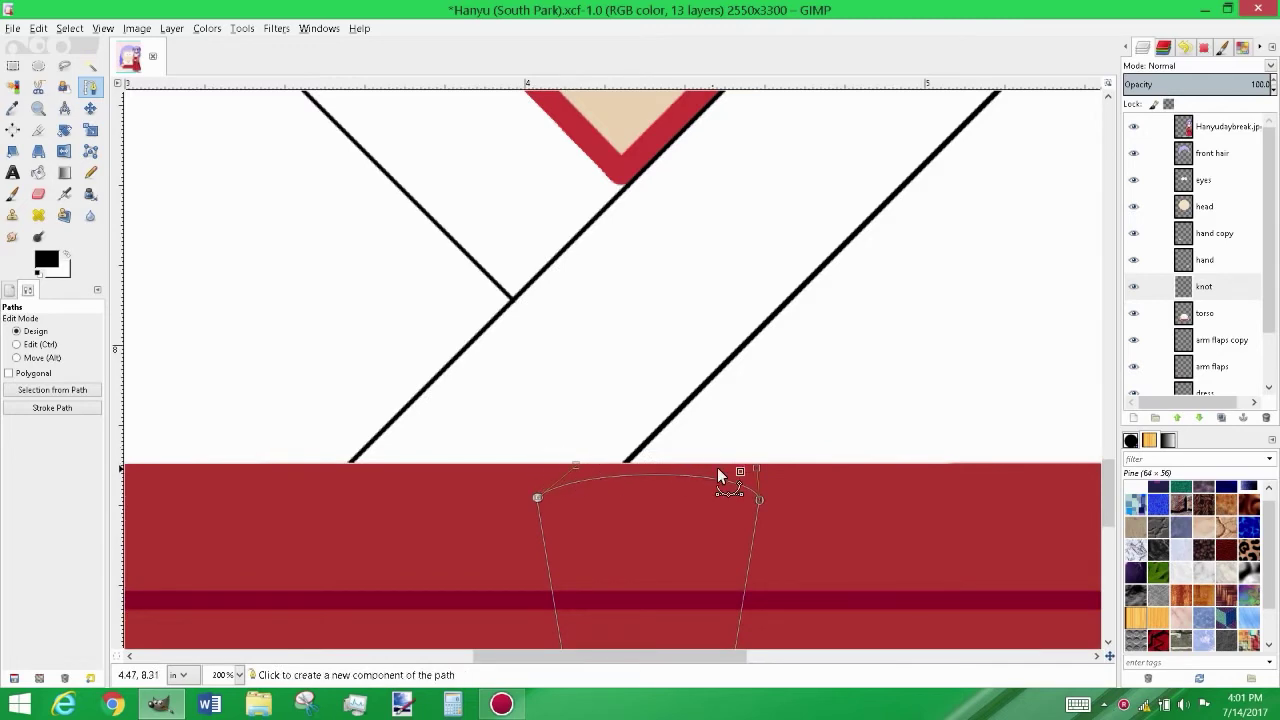
Bow the left and right sides of the knot outline into a rounded shape
scroll(733, 467, "down", 2)
left_click_drag(603, 543, 529, 615)
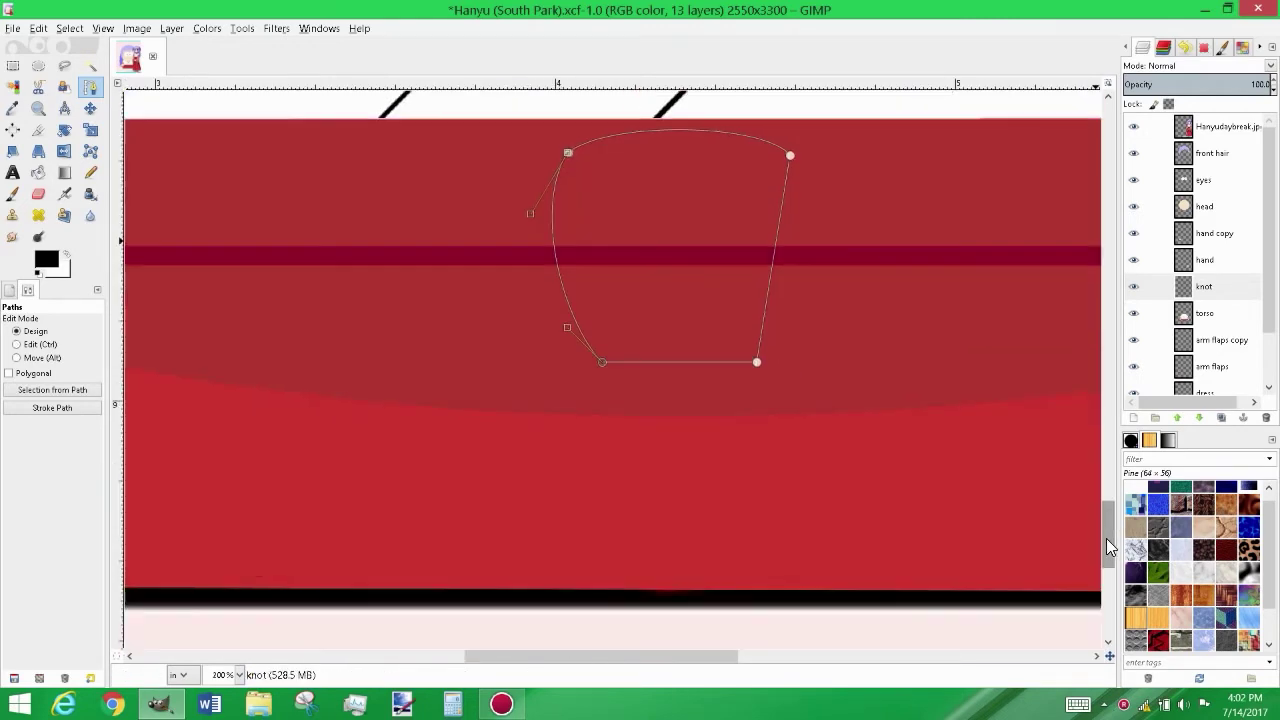
scroll(620, 500, "down", 5)
left_click_drag(683, 417, 615, 452)
left_click_drag(771, 320, 797, 395)
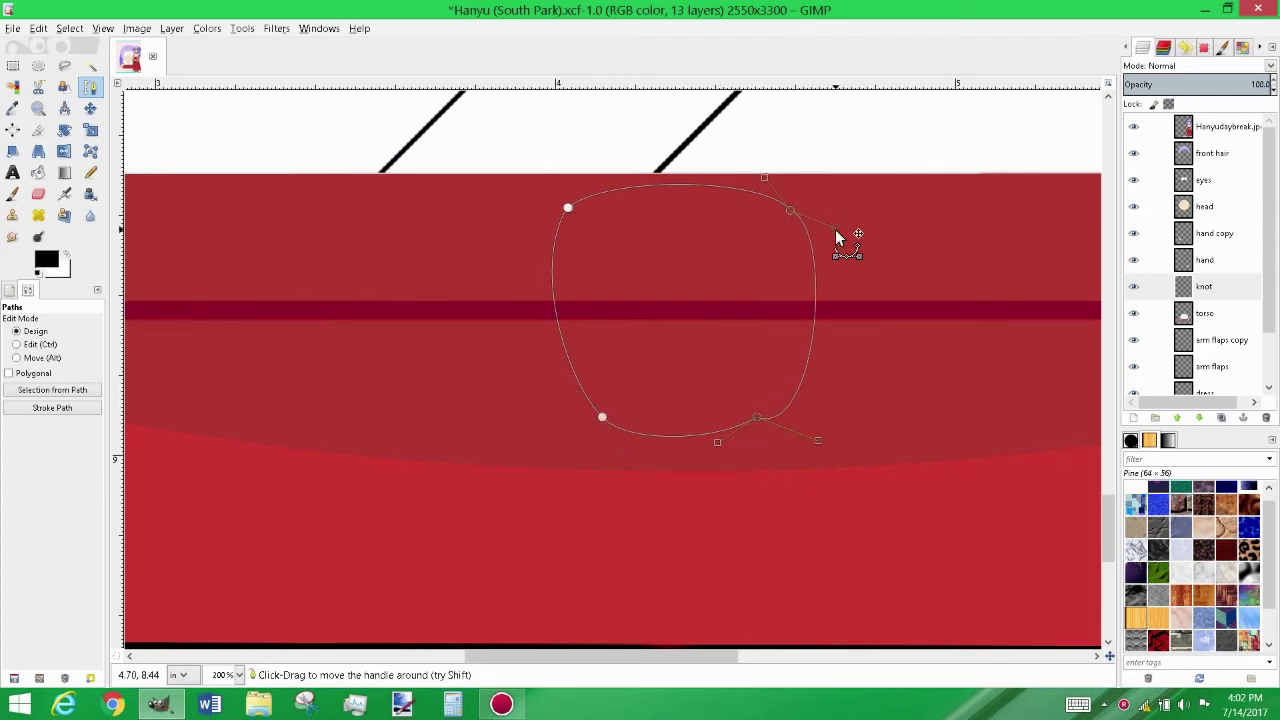
left_click_drag(823, 248, 803, 259)
left_click_drag(790, 210, 783, 208)
scroll(679, 288, "down", 3, "ctrl")
Convert the knot outline to a selection and sample the sash's dark red as paint colour
right_click(681, 279)
left_click(850, 430)
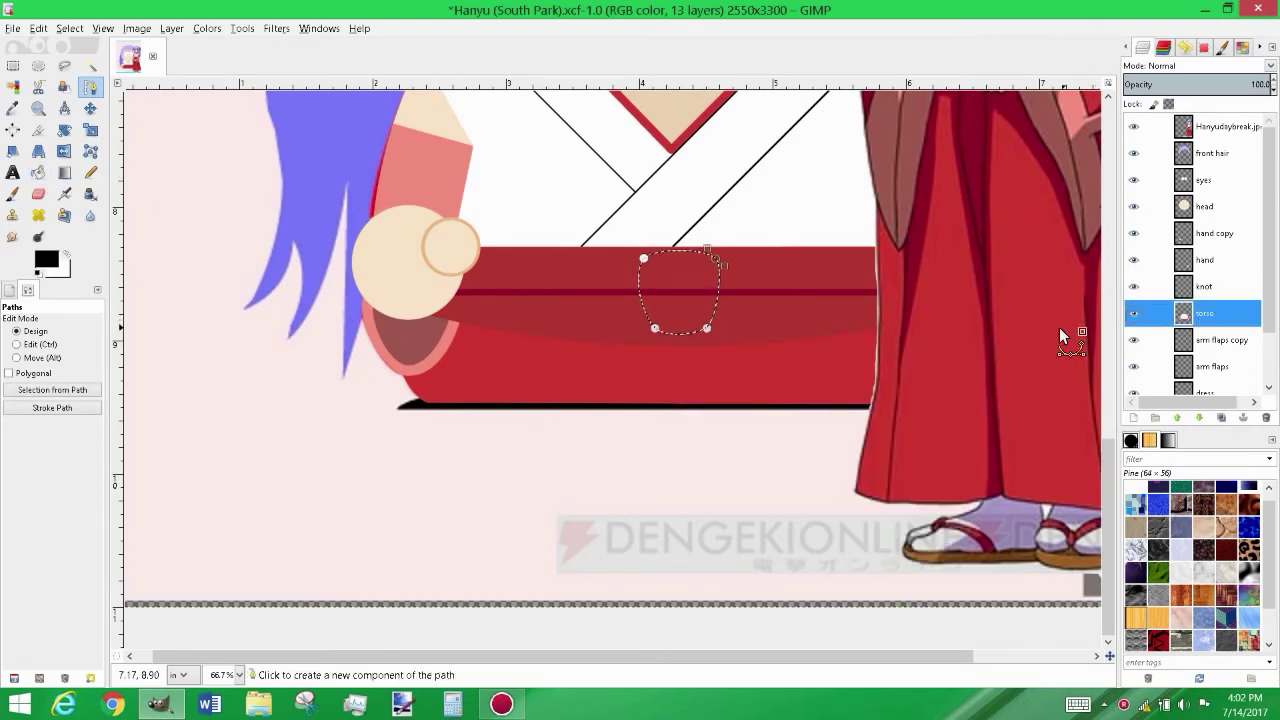
key("o")
left_click(629, 277)
left_click(46, 259)
left_click(530, 524)
left_click(594, 306)
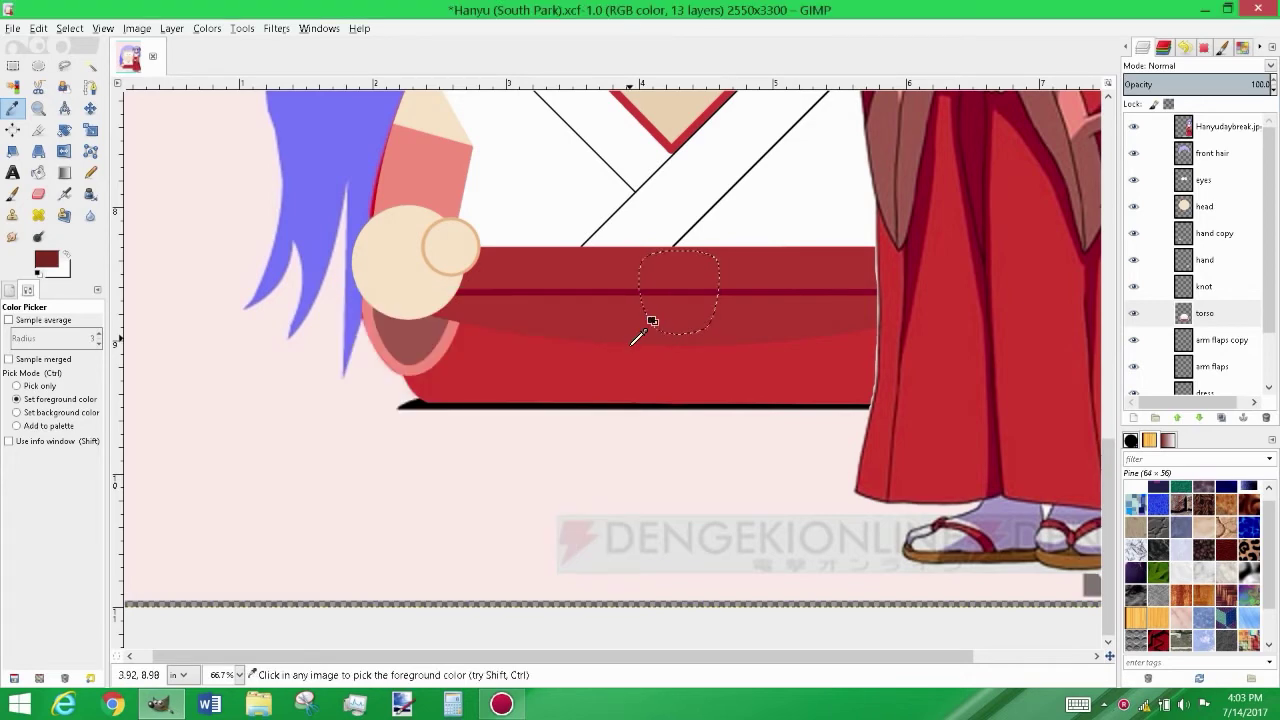
Bucket-fill the knot selection with dark red on the knot layer, then deselect
key("shift+b")
left_click(669, 303)
key("ctrl+z")
left_click(1216, 286)
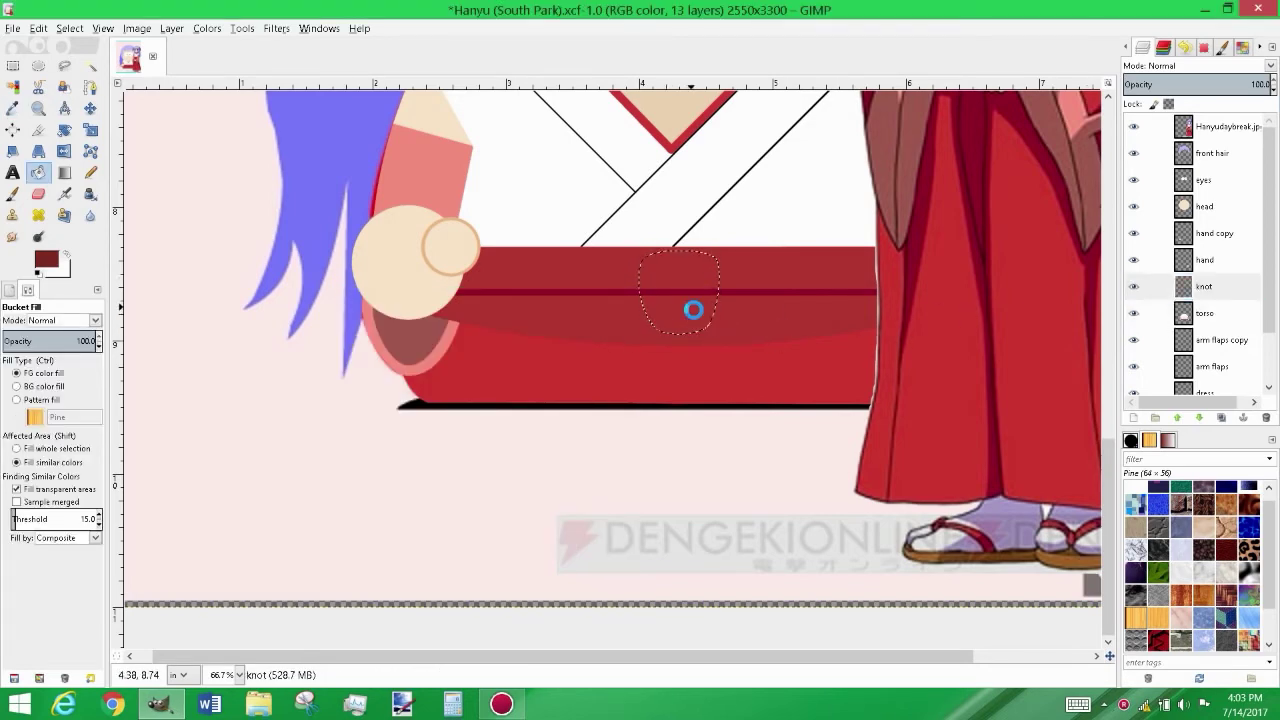
left_click(693, 310)
key("ctrl+shift+a")
Paint a tail line down from the bottom of the knot with the paintbrush
scroll(1100, 472, "up", 3)
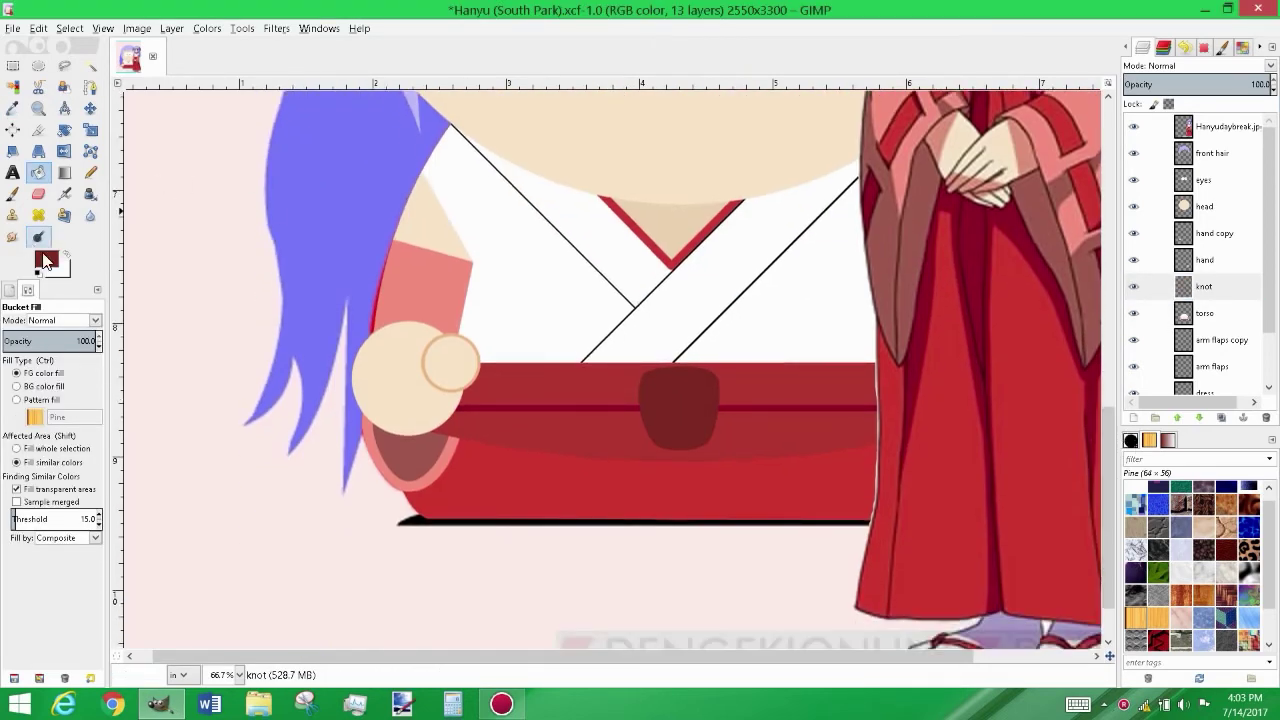
left_click(45, 259)
left_click(530, 524)
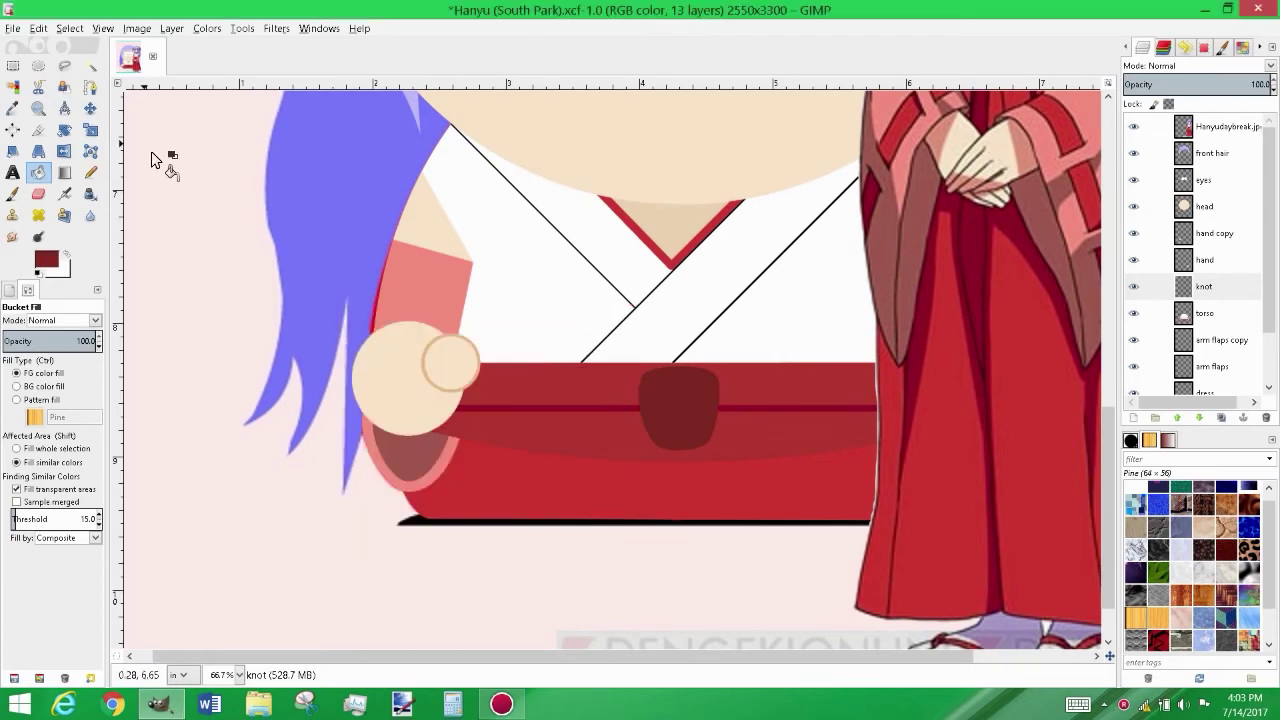
left_click(13, 193)
scroll(650, 390, "up", 2, "ctrl")
left_click(641, 369)
left_click(589, 561)
Undo the tail line and add a 'knot back' layer above the torso layer
key("ctrl+z")
left_click(1210, 313)
key("ctrl+shift+n")
type("ack")
key("Return")
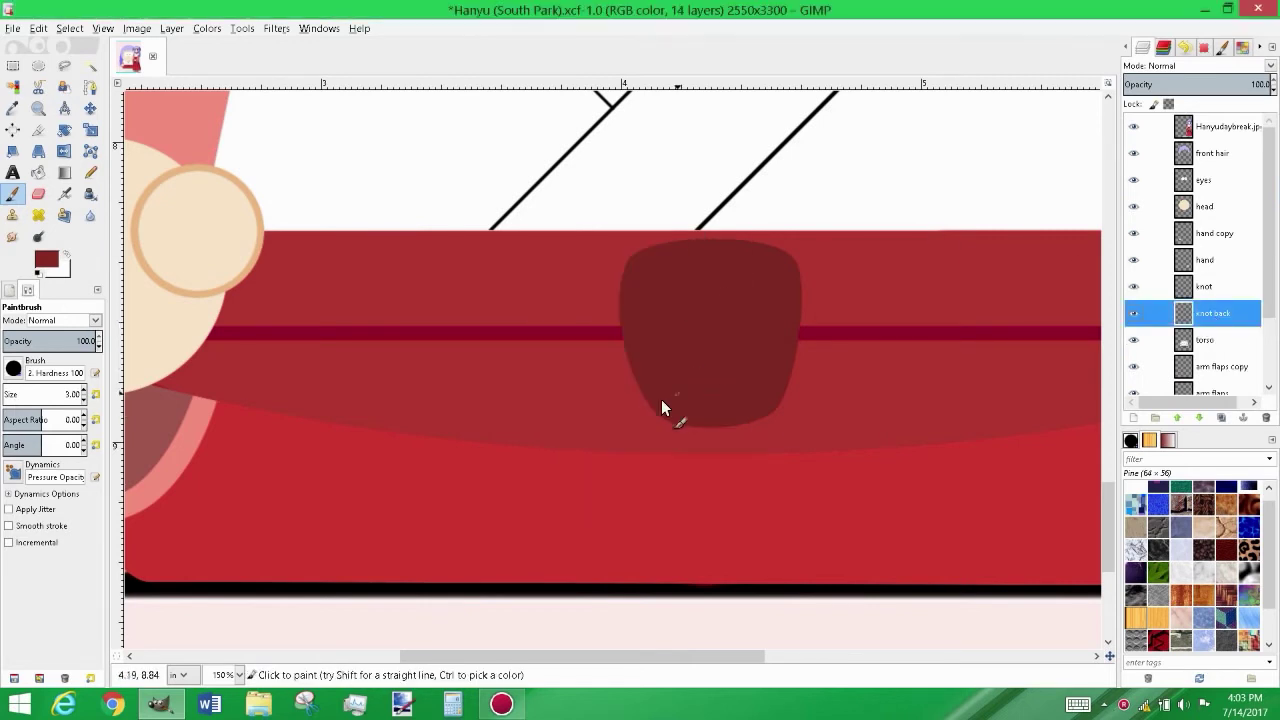
Draw the first ribbon tail's sides and bottom edge below the knot
left_click(716, 428)
left_click(745, 525)
left_click(833, 549, "shift")
scroll(639, 381, "up", 3)
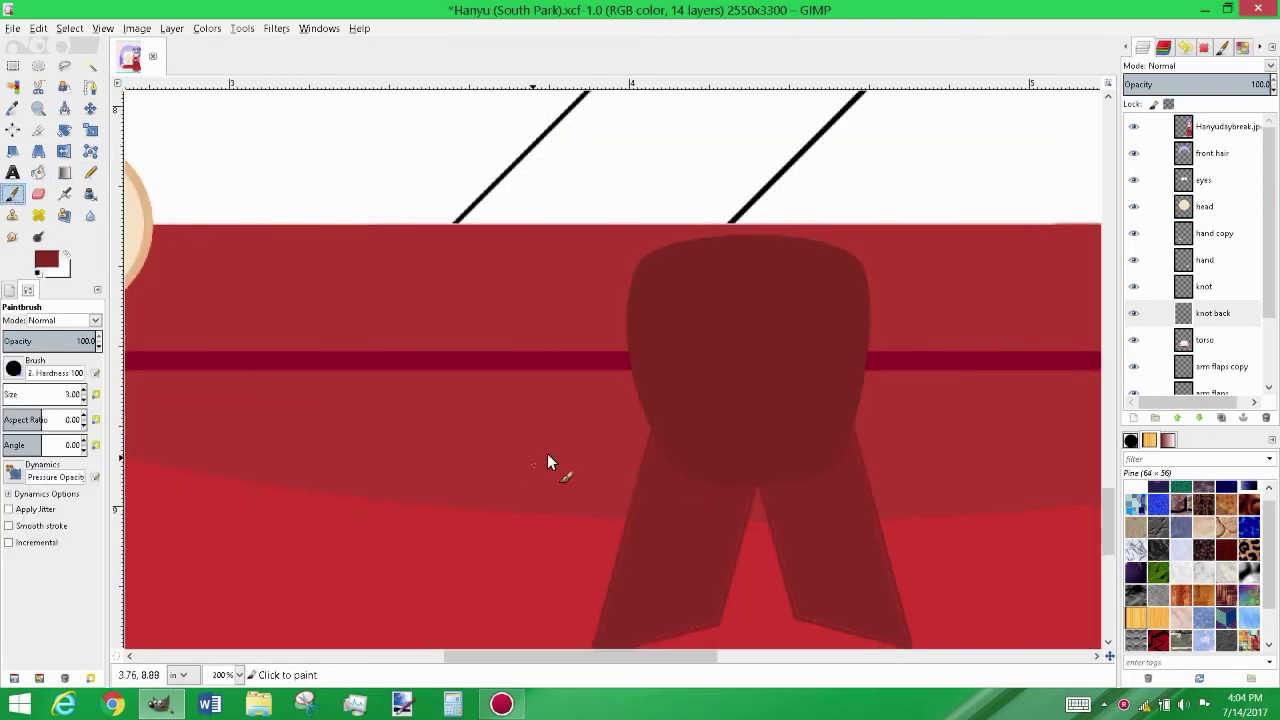
scroll(547, 460, "up", 2)
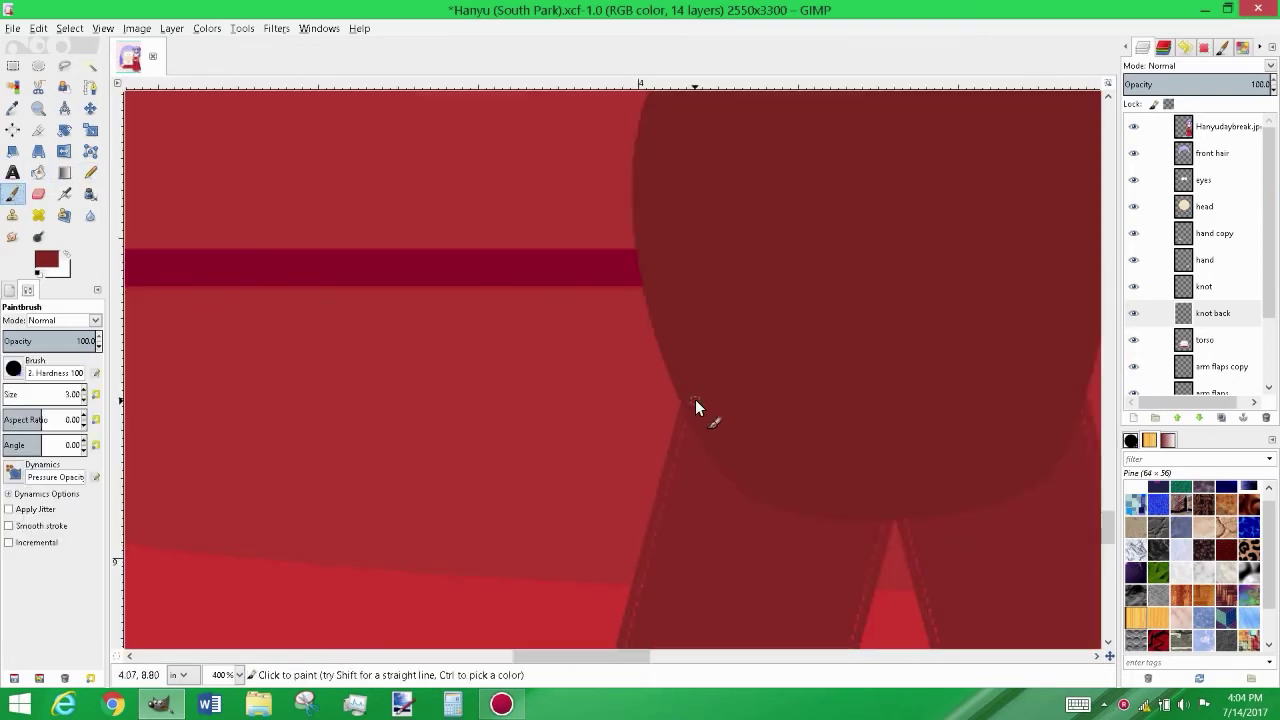
scroll(1108, 550, "down", 5)
scroll(921, 337, "up", 3)
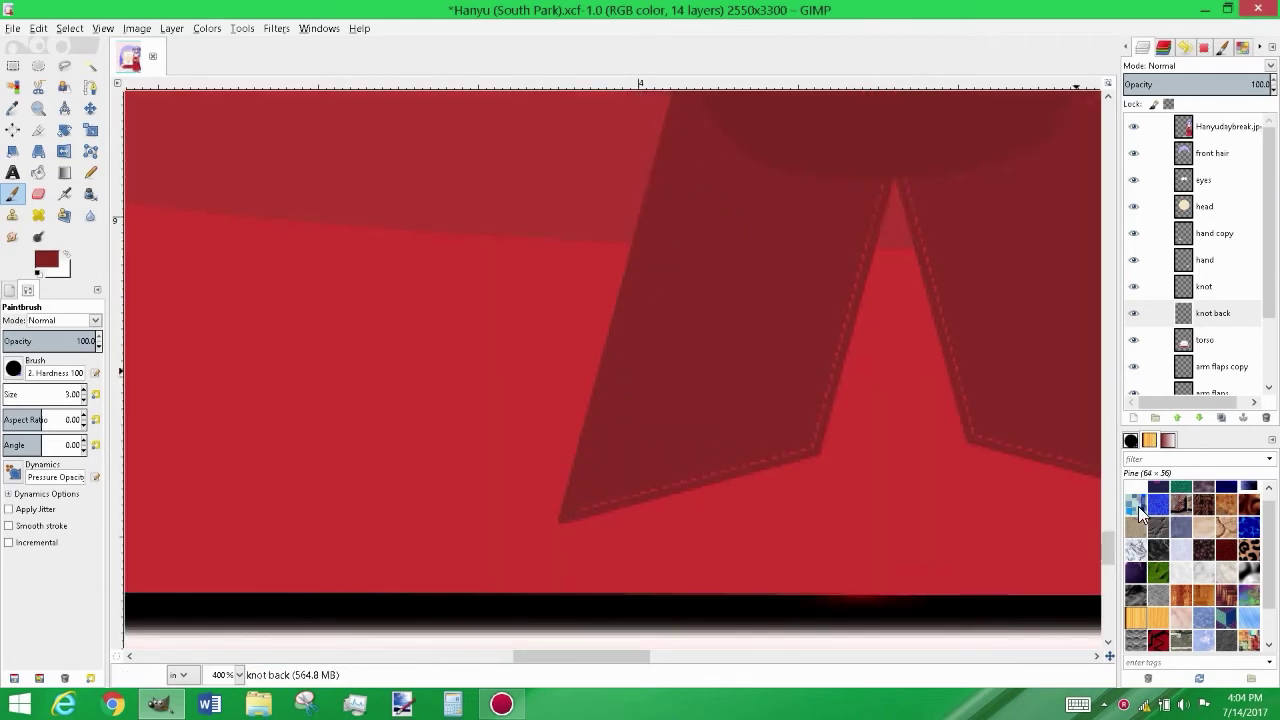
scroll(921, 337, "up", 2)
At brush size 6, paint the lower tail edge and the second tail's edge
key("bracketright")
key("bracketright")
key("bracketright")
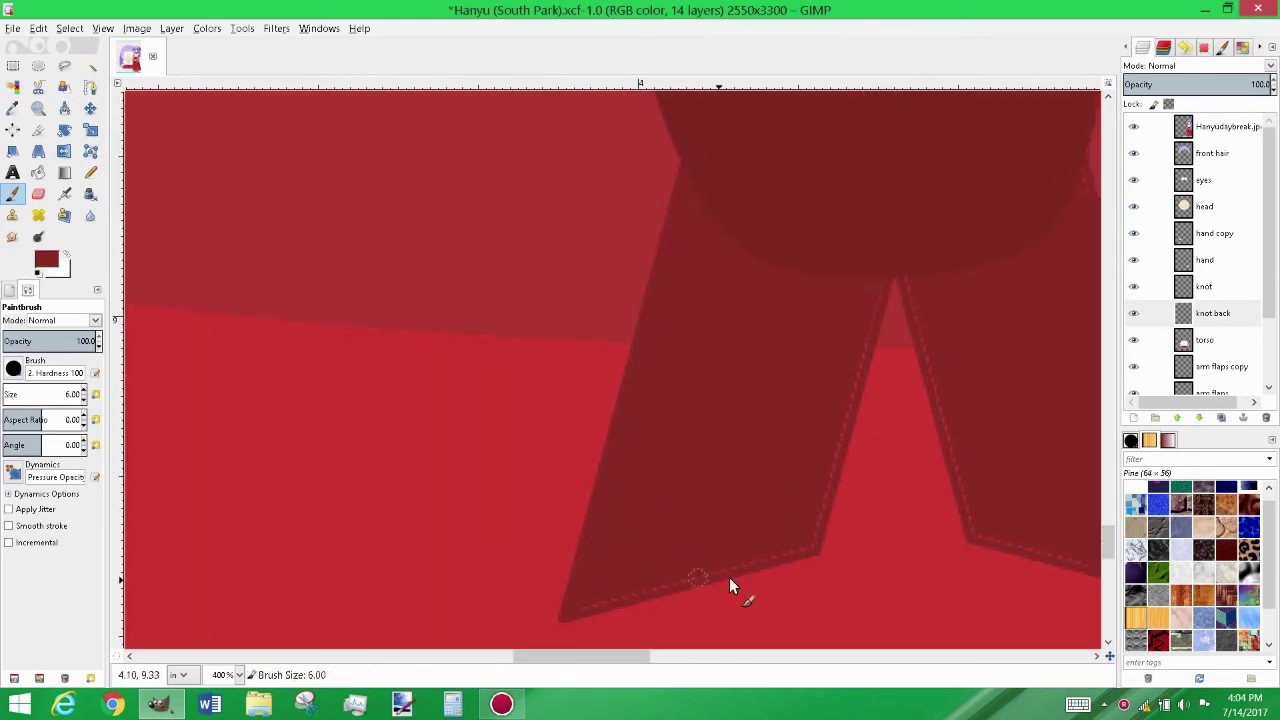
left_click(883, 261, "shift")
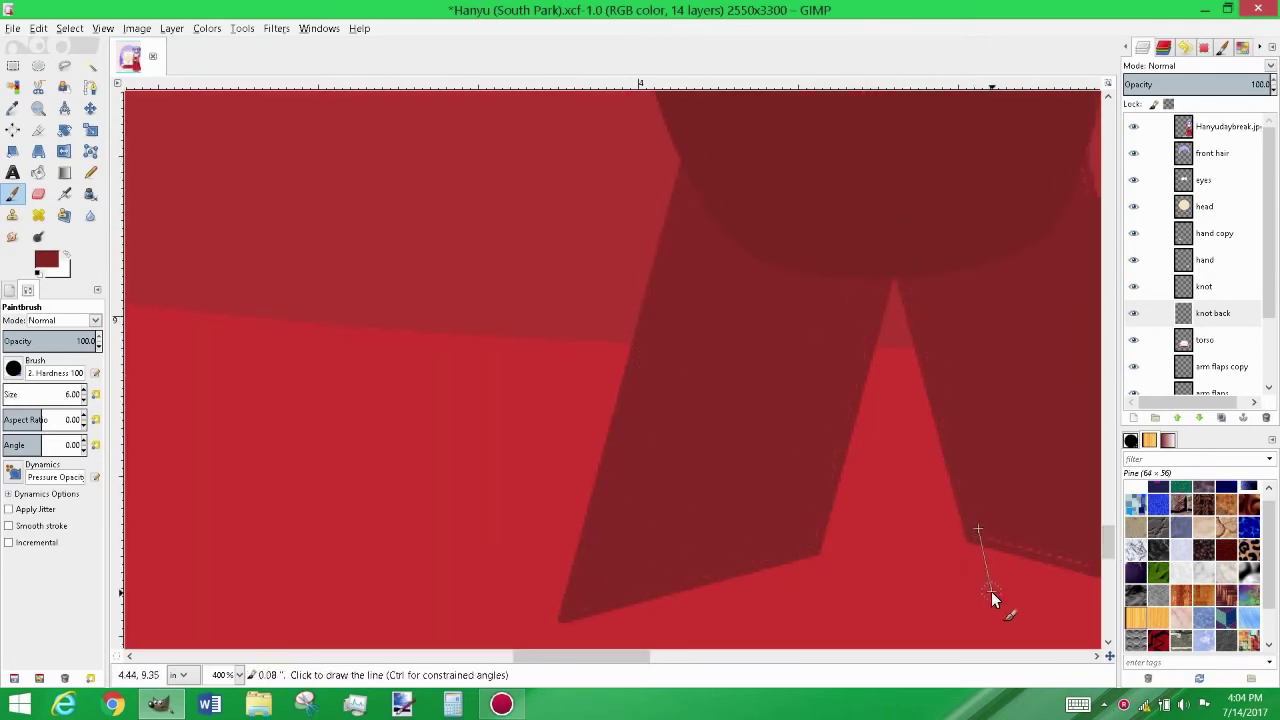
scroll(985, 621, "up", 3)
scroll(985, 621, "down", 3)
left_click(550, 566, "shift")
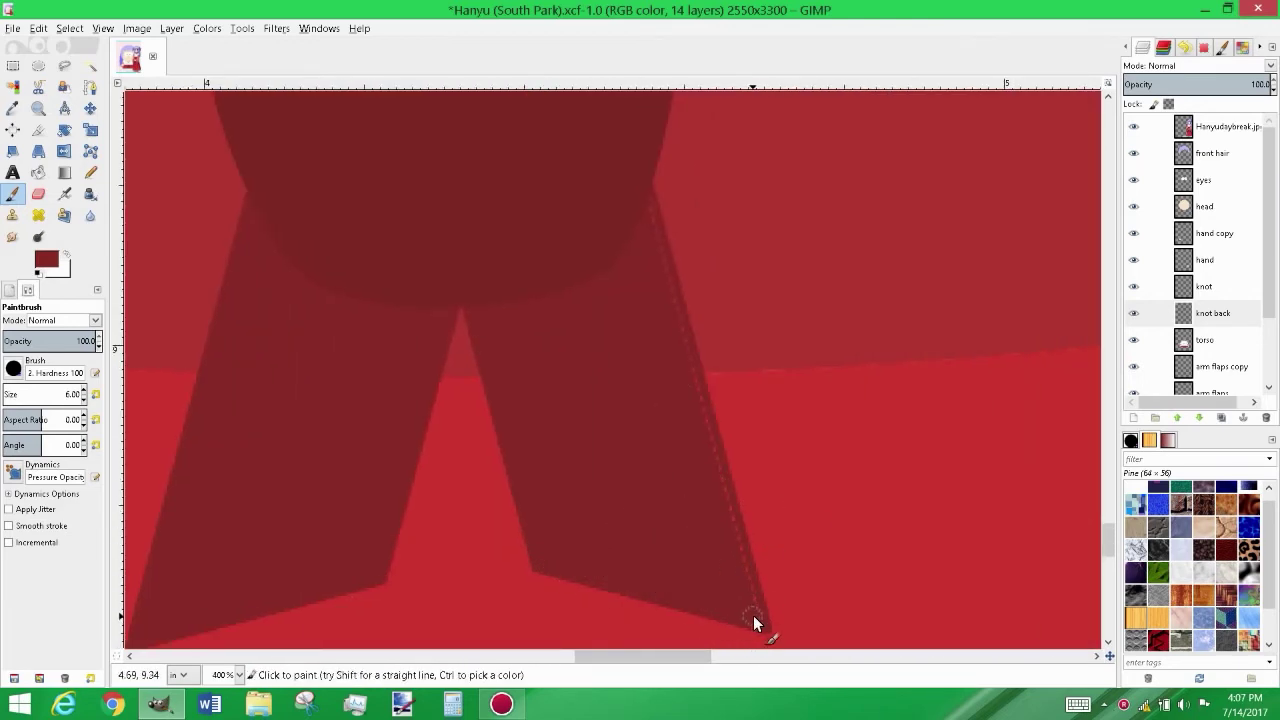
left_click(640, 190, "shift")
scroll(690, 366, "down", 6)
scroll(698, 358, "up", 5)
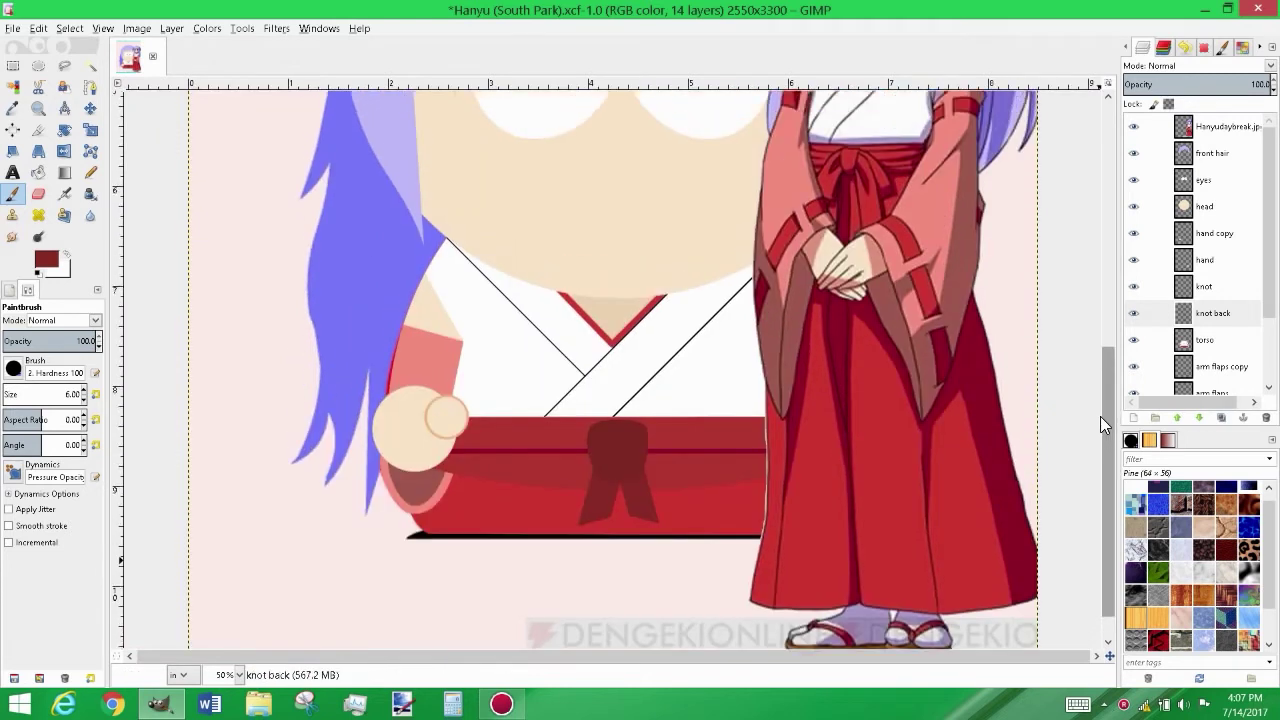
Select the dress layer and lower it to half opacity
left_click(1160, 340)
scroll(1178, 393, "down", 2)
left_click(1205, 328)
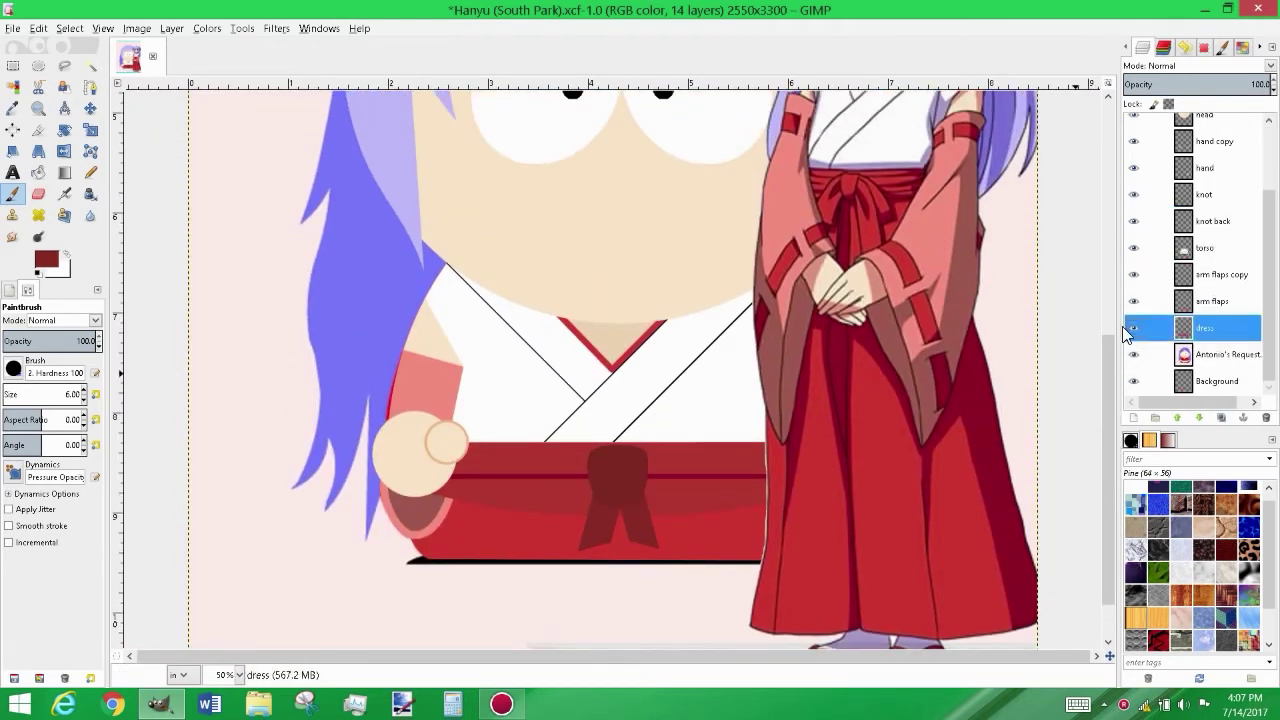
scroll(714, 480, "down", 1)
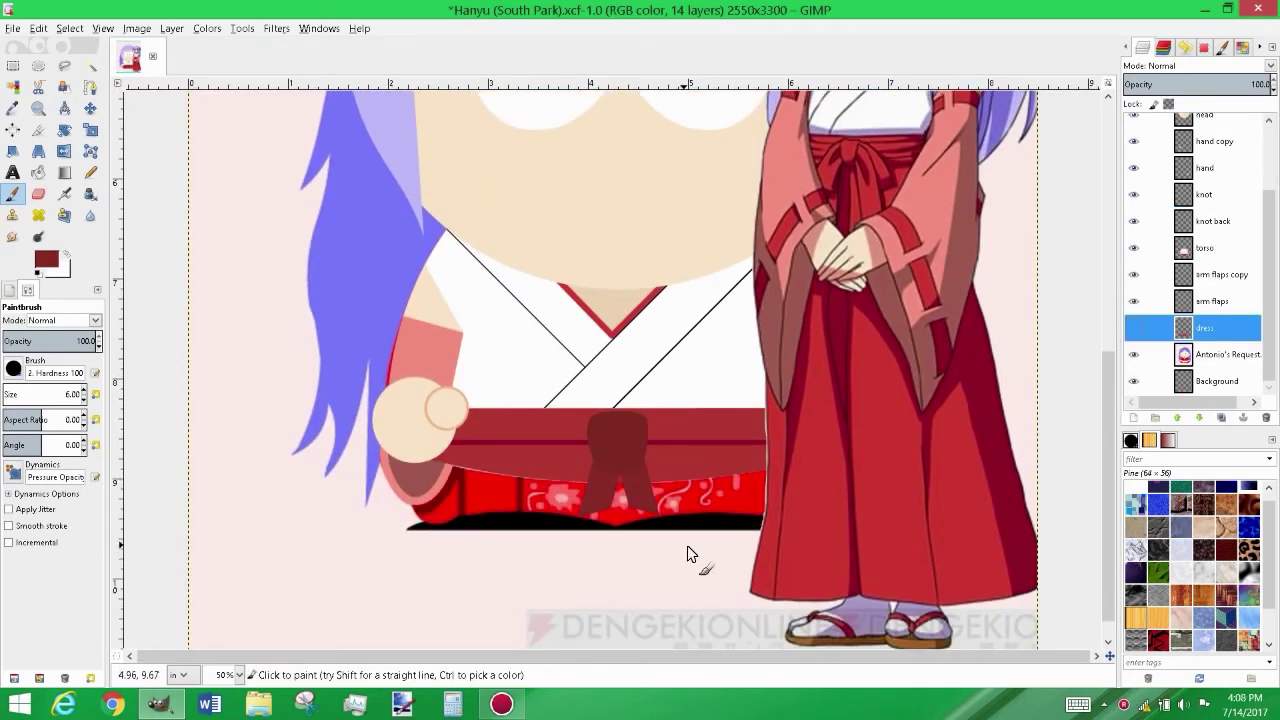
left_click(1212, 84)
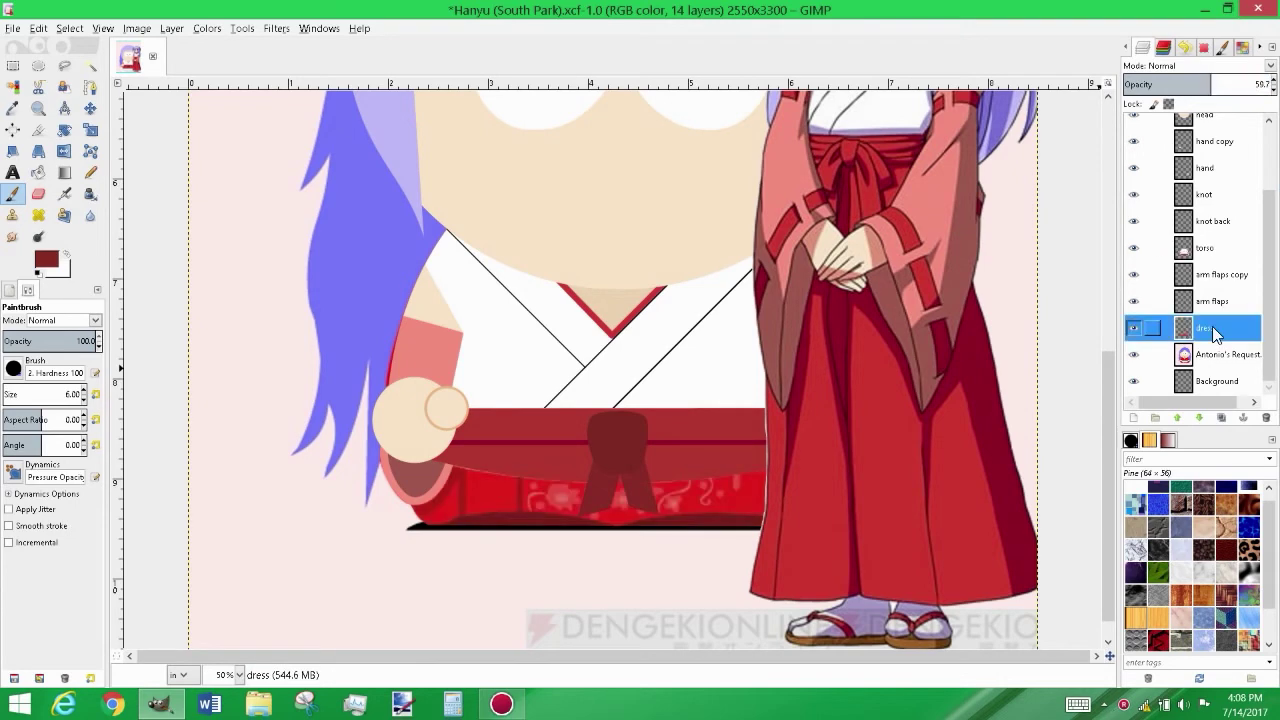
scroll(444, 500, "up", 3)
key("bracketright")
key("bracketright")
key("bracketright")
Paint straight dark fold lines down the left and right sides of the hakama
left_click(495, 398)
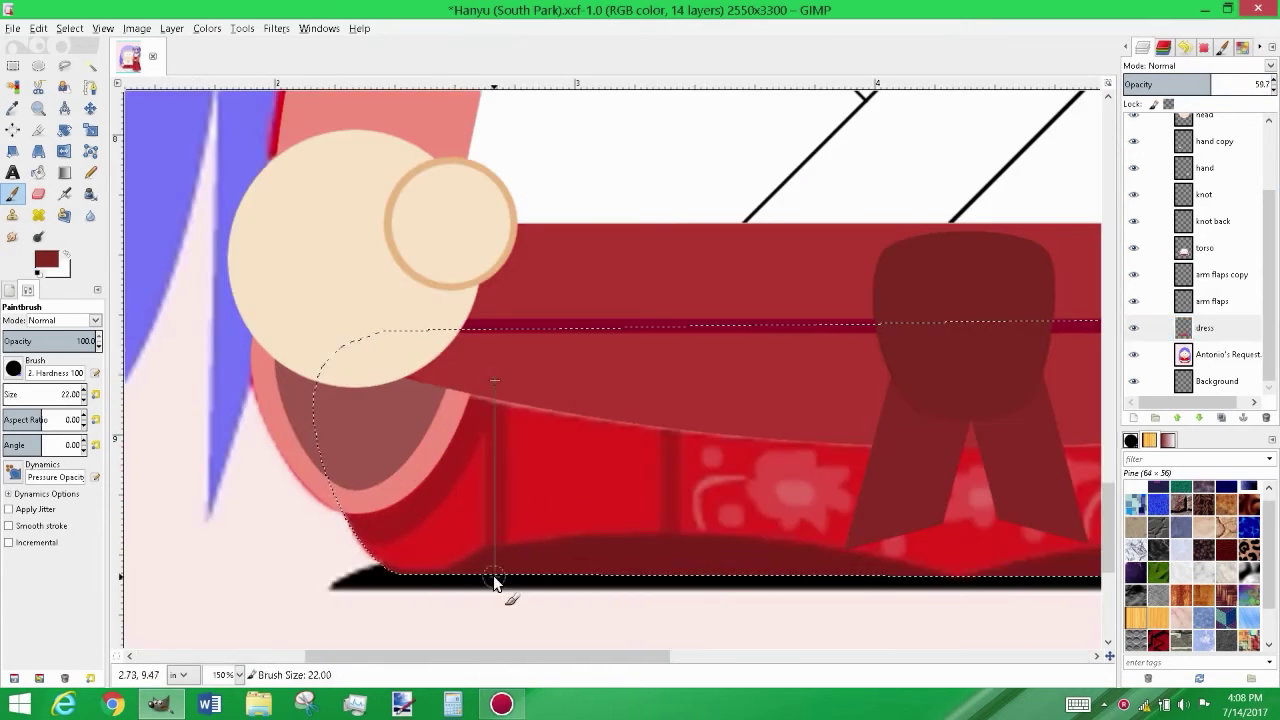
left_click(493, 583, "shift")
scroll(669, 594, "down", 2)
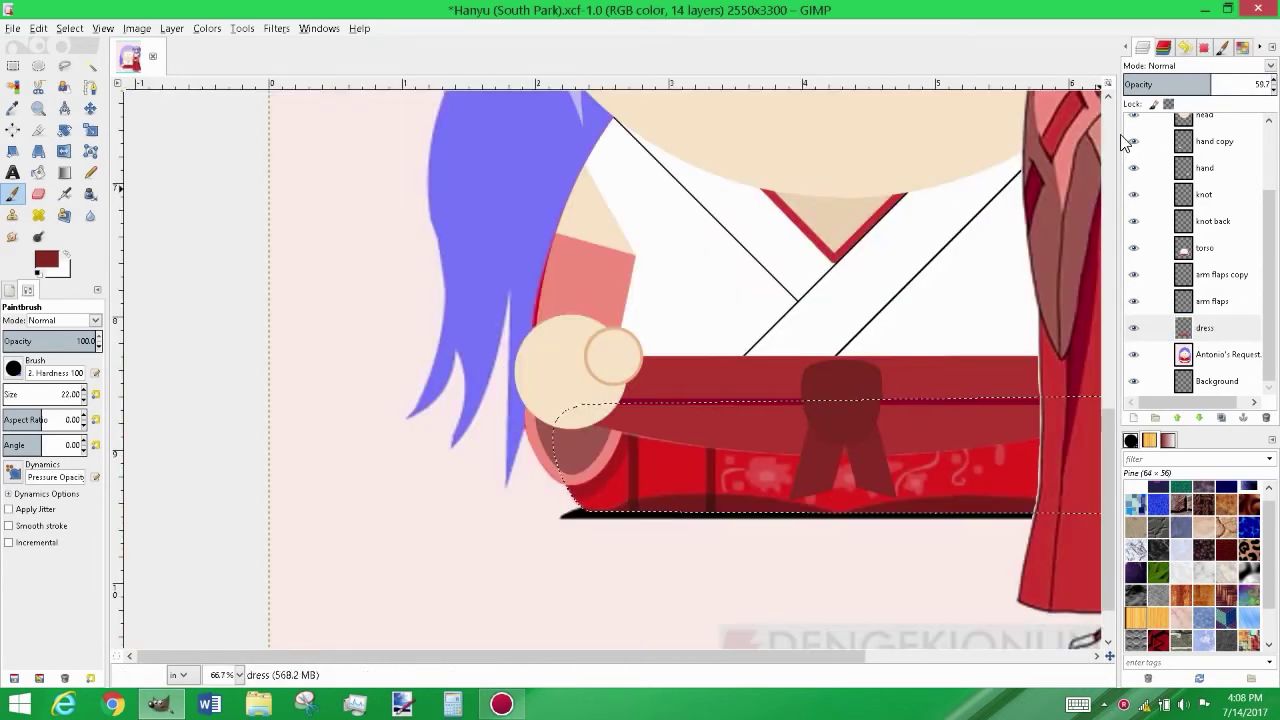
scroll(1200, 250, "up", 3)
left_click(1133, 126)
scroll(829, 497, "up", 3)
left_click(840, 308)
left_click(840, 558, "shift")
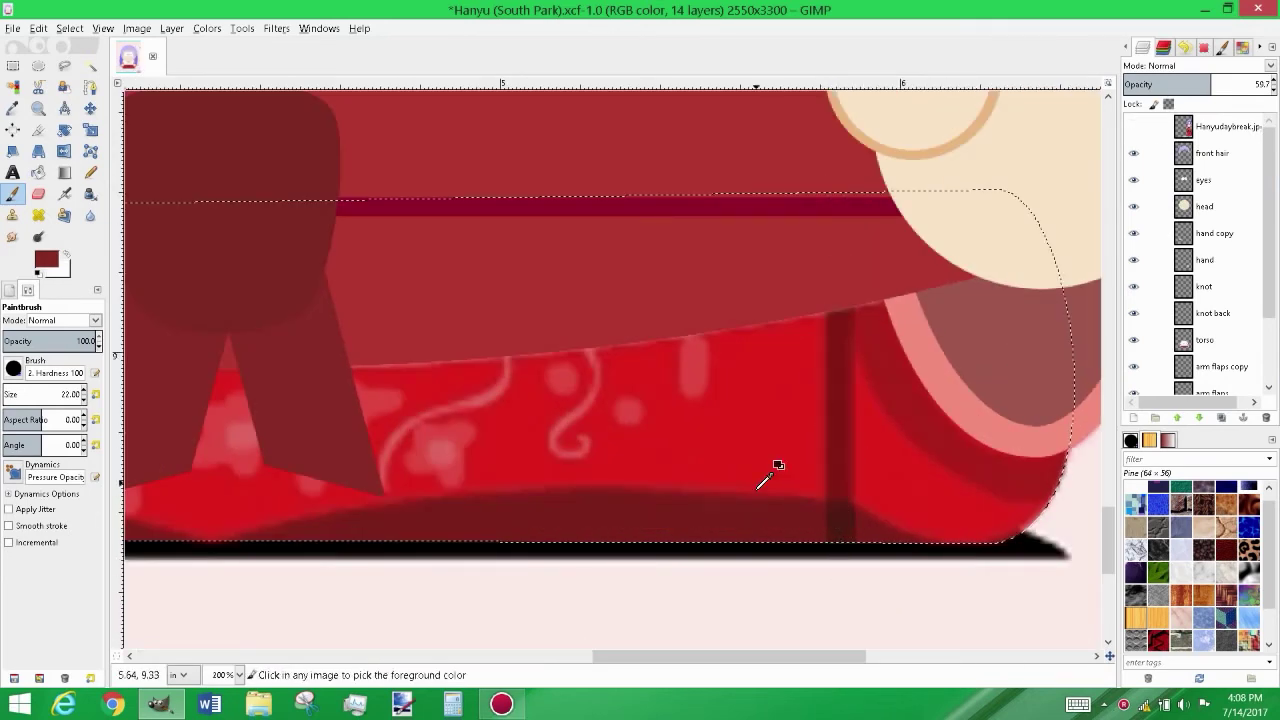
scroll(761, 487, "down", 5)
scroll(1210, 250, "down", 3)
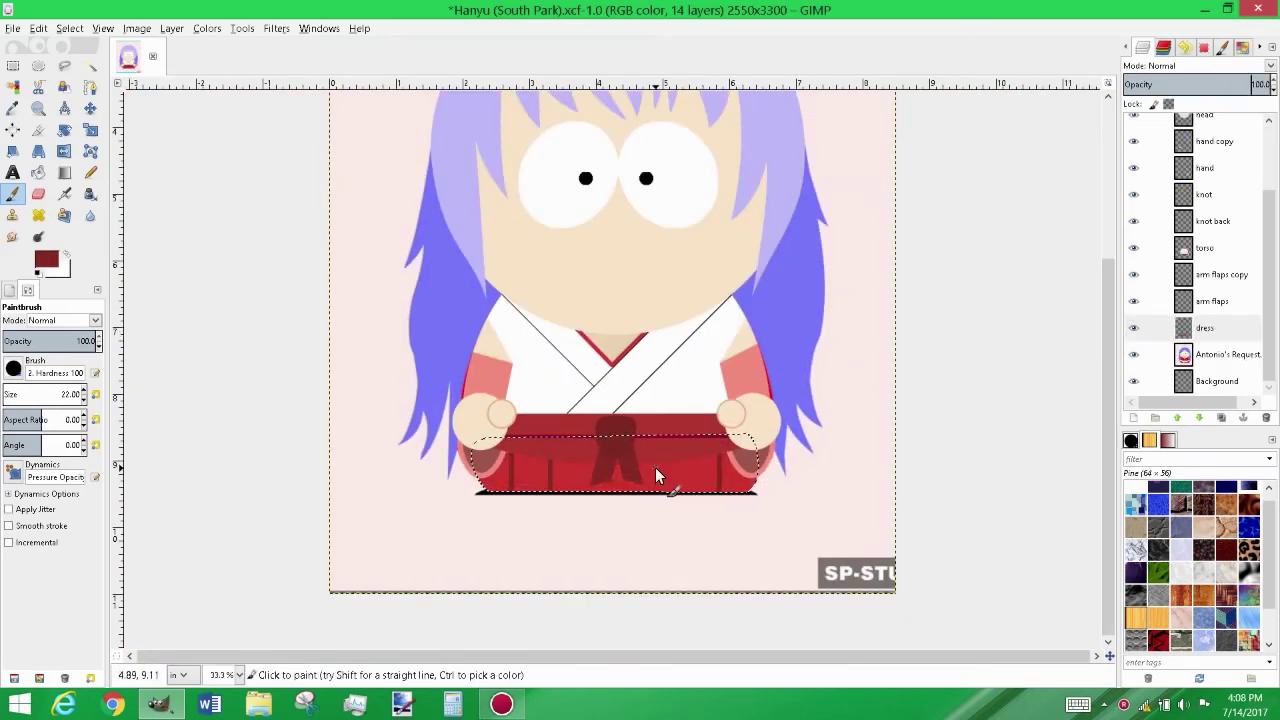
scroll(683, 355, "down", 1)
Add a new layer named 'hair back' above the Antonio's Request layer
left_click(1210, 355)
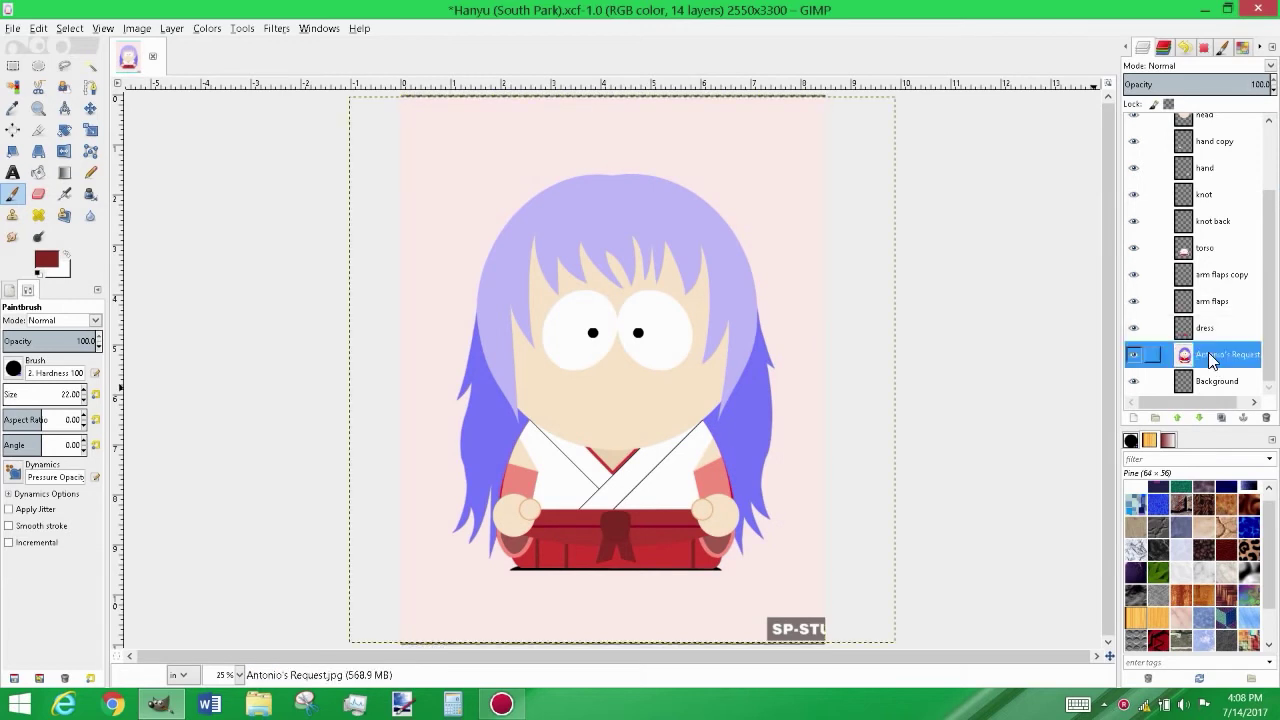
key("ctrl+shift+n")
key("Return")
scroll(1200, 250, "up", 3)
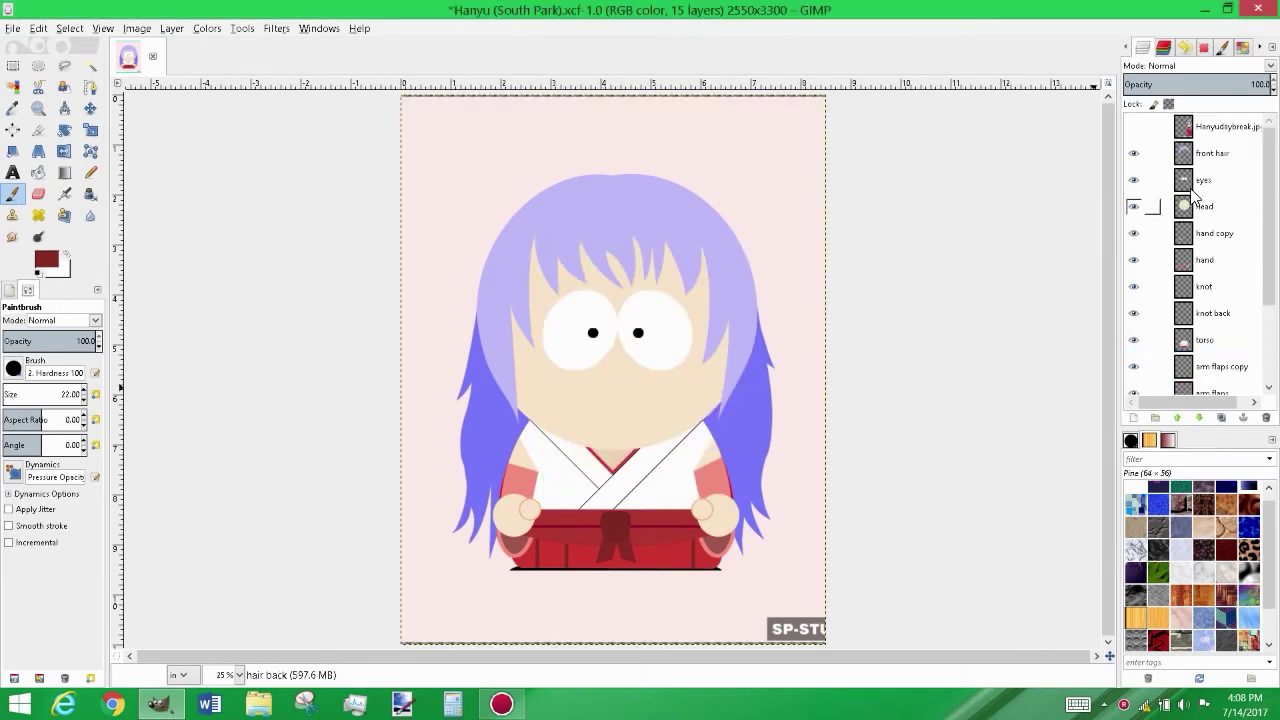
With the reference shown, place path anchors down the left back hair, curving its bottom
left_click(1134, 126)
scroll(1205, 150, "down", 5)
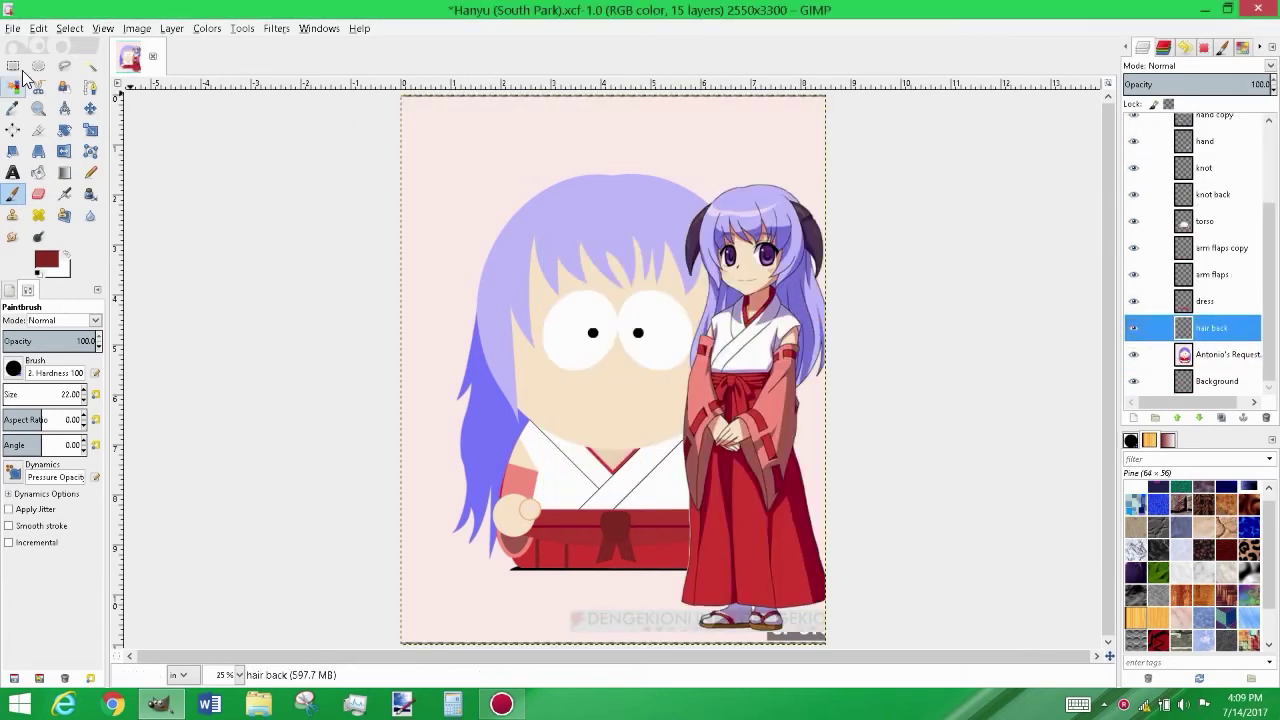
left_click(90, 87)
scroll(485, 345, "up", 3)
left_click(301, 271)
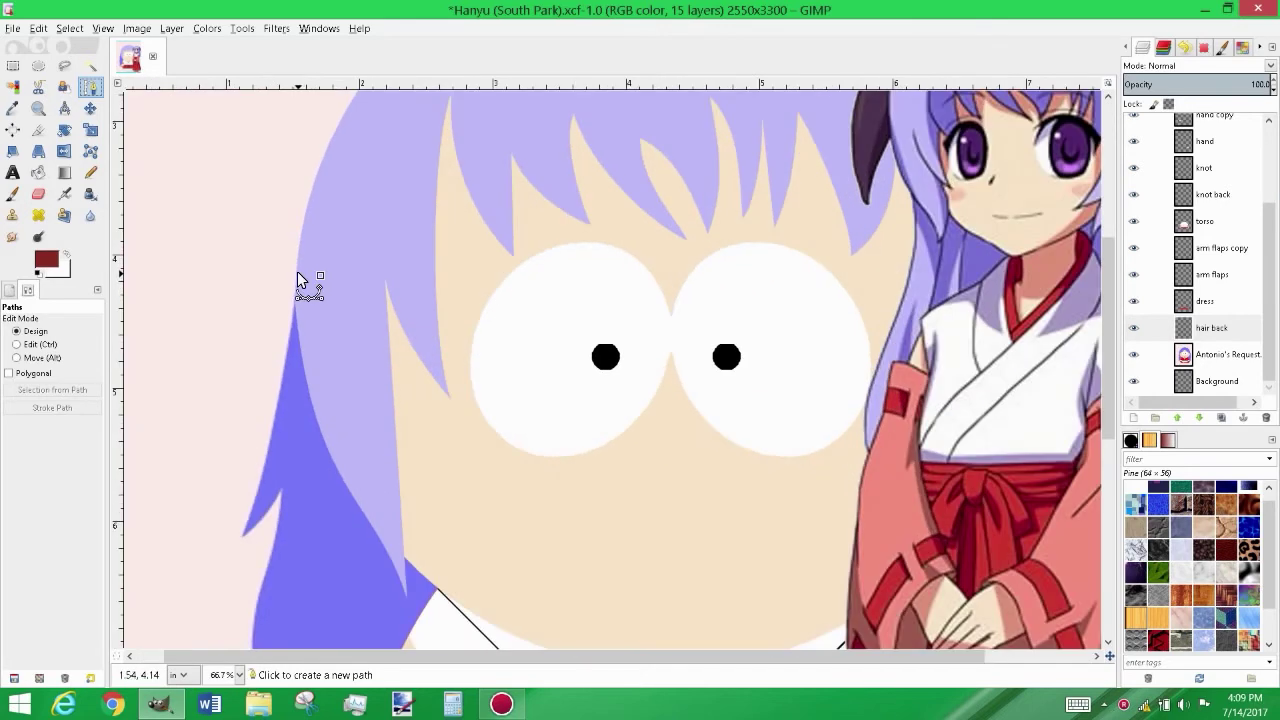
scroll(301, 271, "down", 3)
left_click(450, 497)
scroll(434, 403, "up", 3)
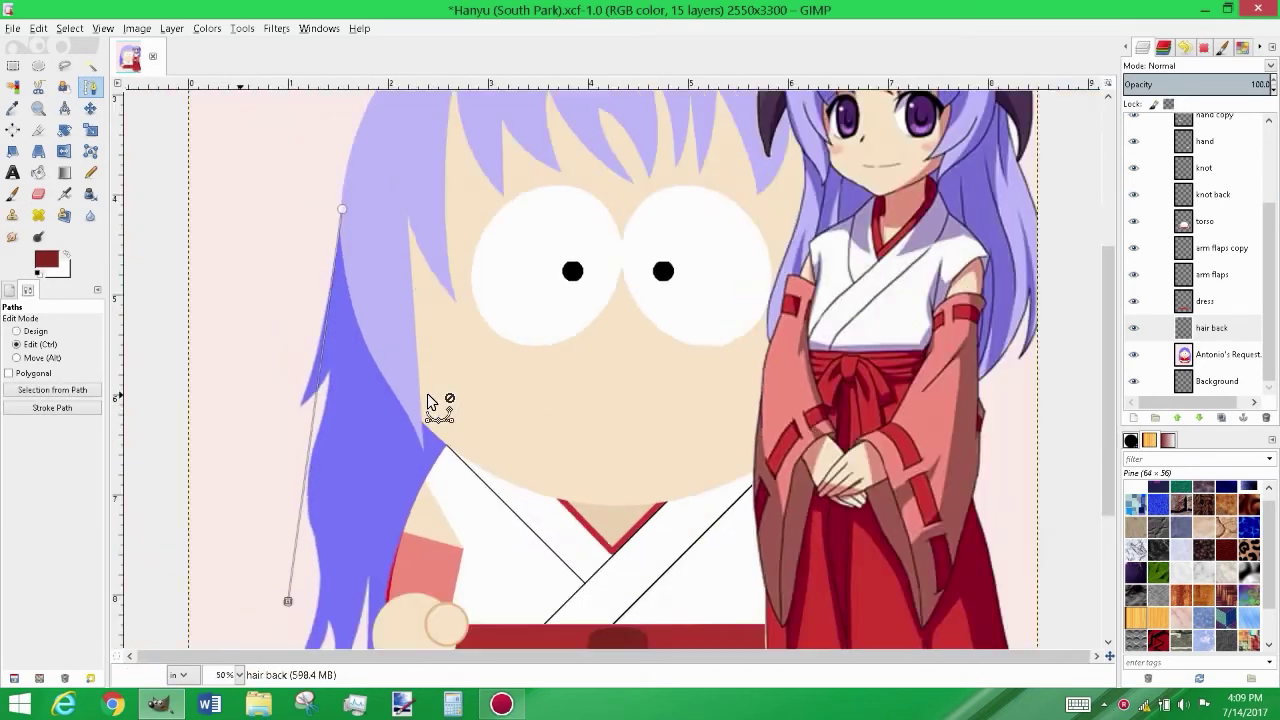
scroll(431, 478, "down", 2)
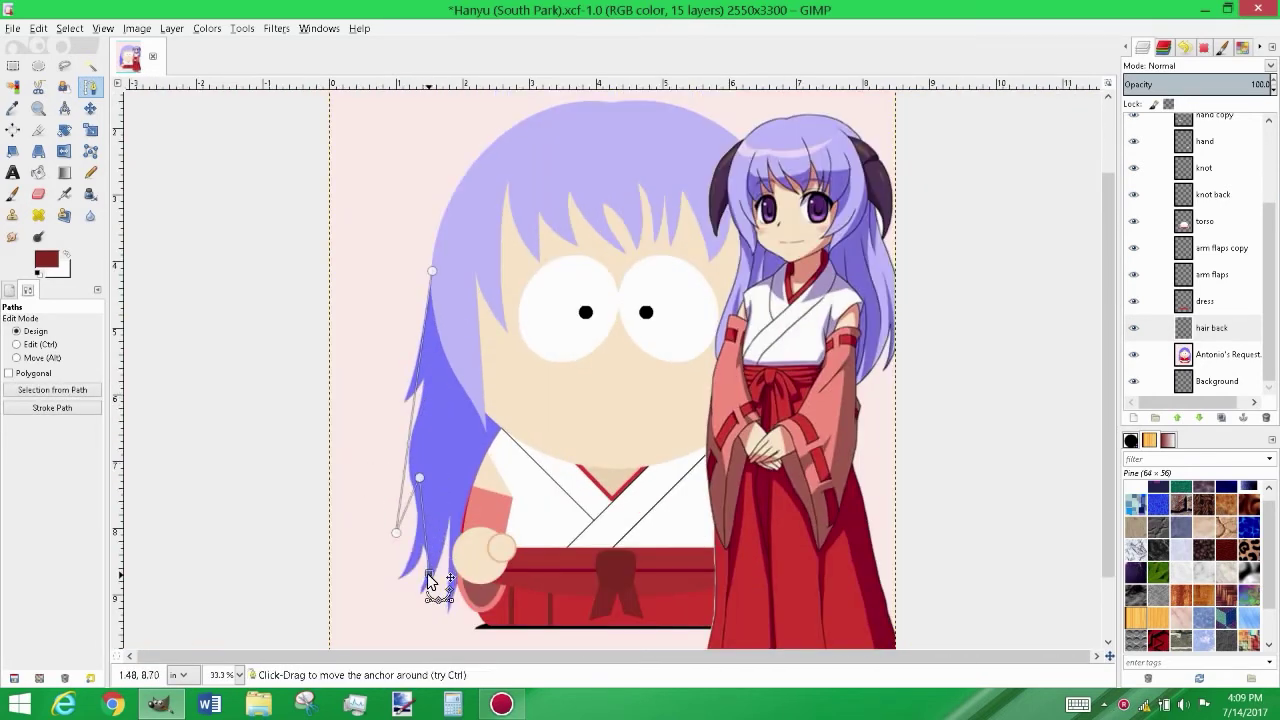
left_click(461, 589)
left_click_drag(461, 589, 531, 524)
scroll(1207, 172, "up", 3)
Extend the path behind the hands and up the right hair, adjusting its handles
left_click(1133, 126)
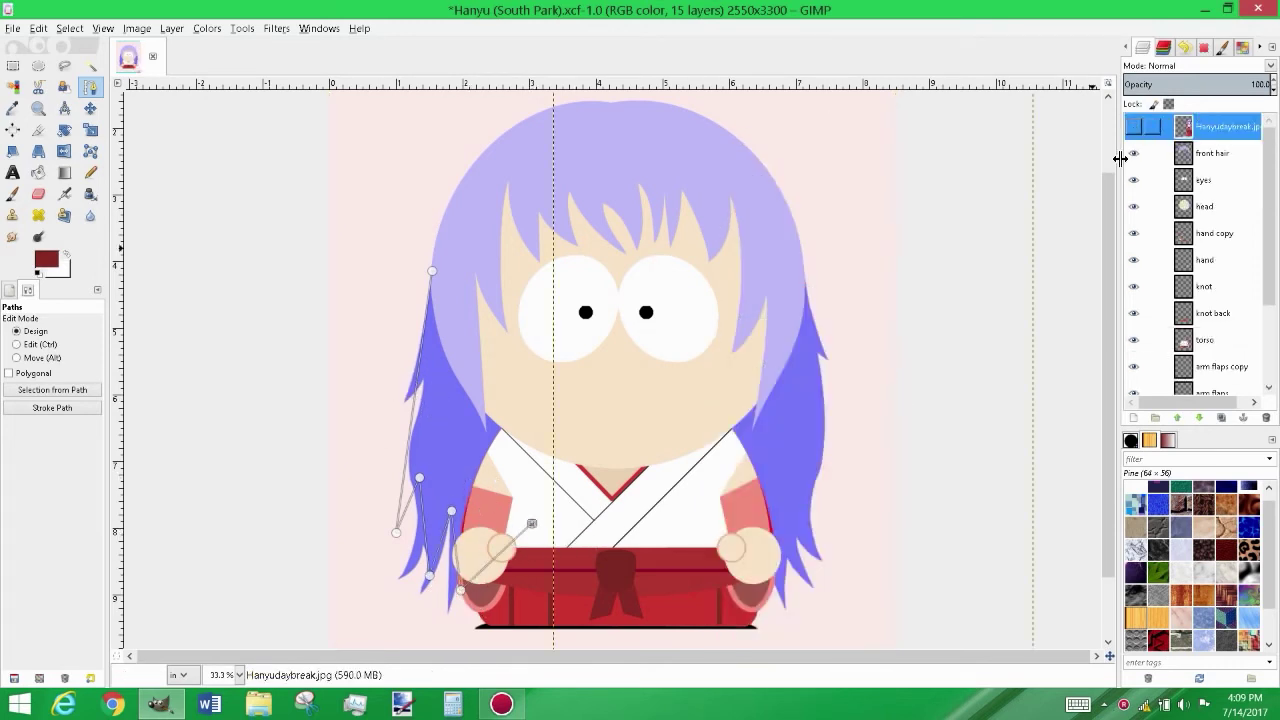
left_click(725, 512)
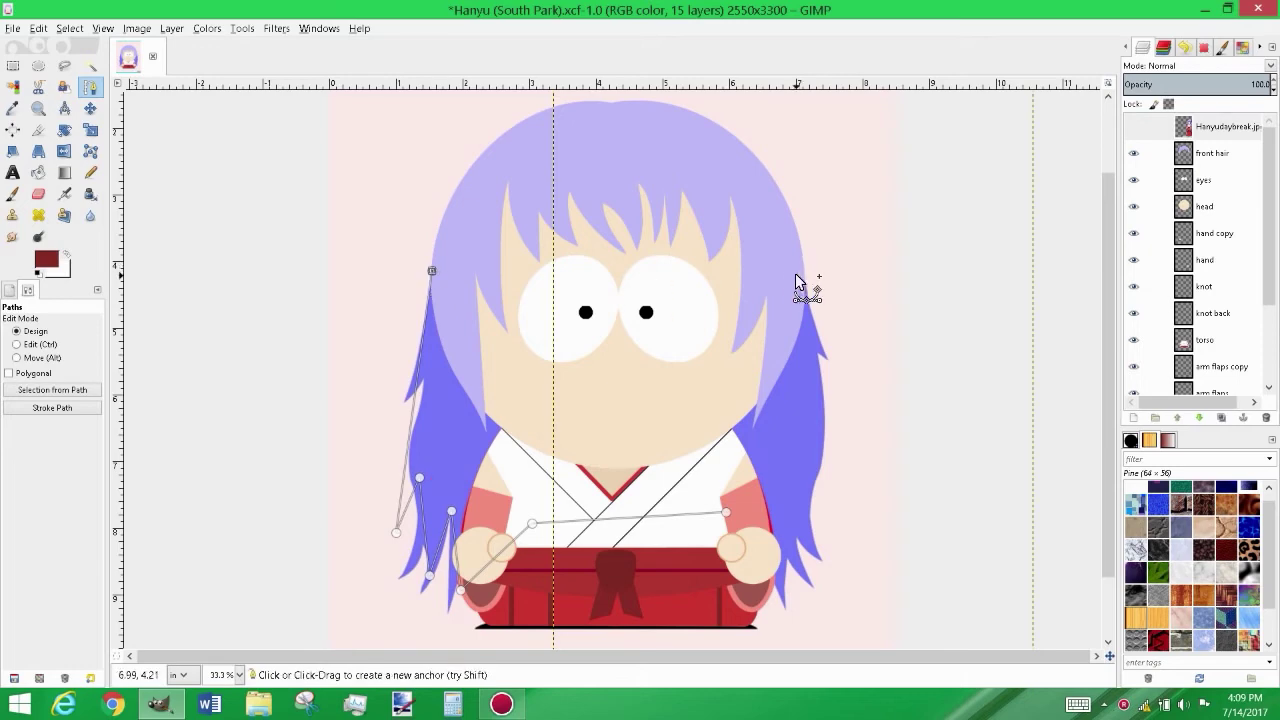
left_click(795, 273)
scroll(793, 299, "up", 1)
scroll(860, 270, "up", 3)
scroll(935, 251, "down", 4)
left_click(841, 563)
left_click(1133, 126)
left_click_drag(840, 575, 810, 525)
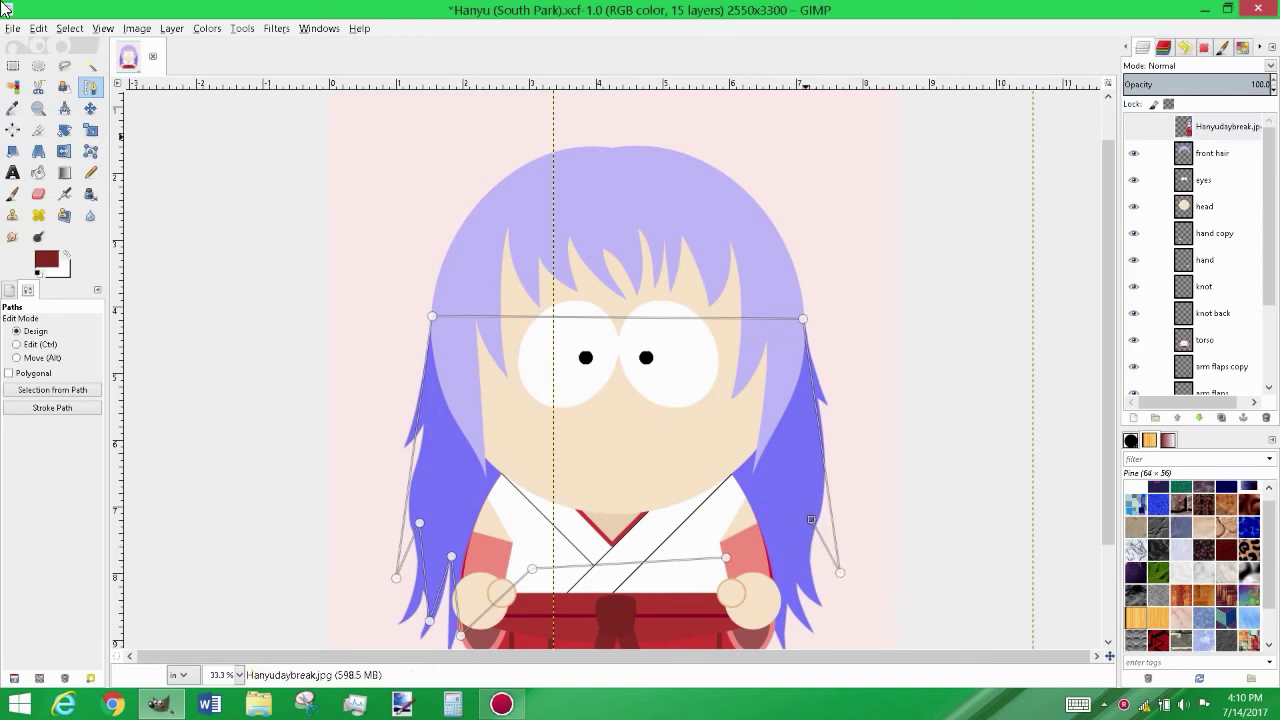
left_click_drag(803, 318, 802, 313)
scroll(811, 327, "up", 3)
scroll(790, 380, "down", 3)
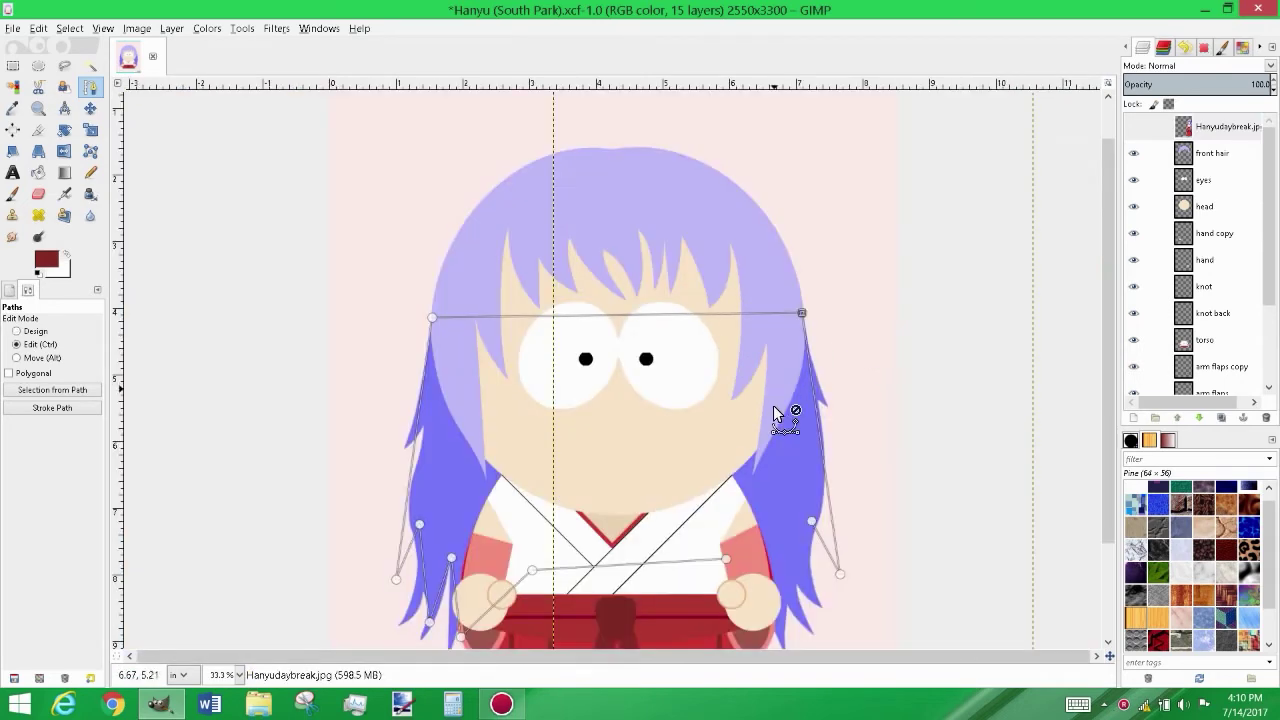
Add an anchor near the right hair tips and curve the segment along the right hair
left_click(777, 563)
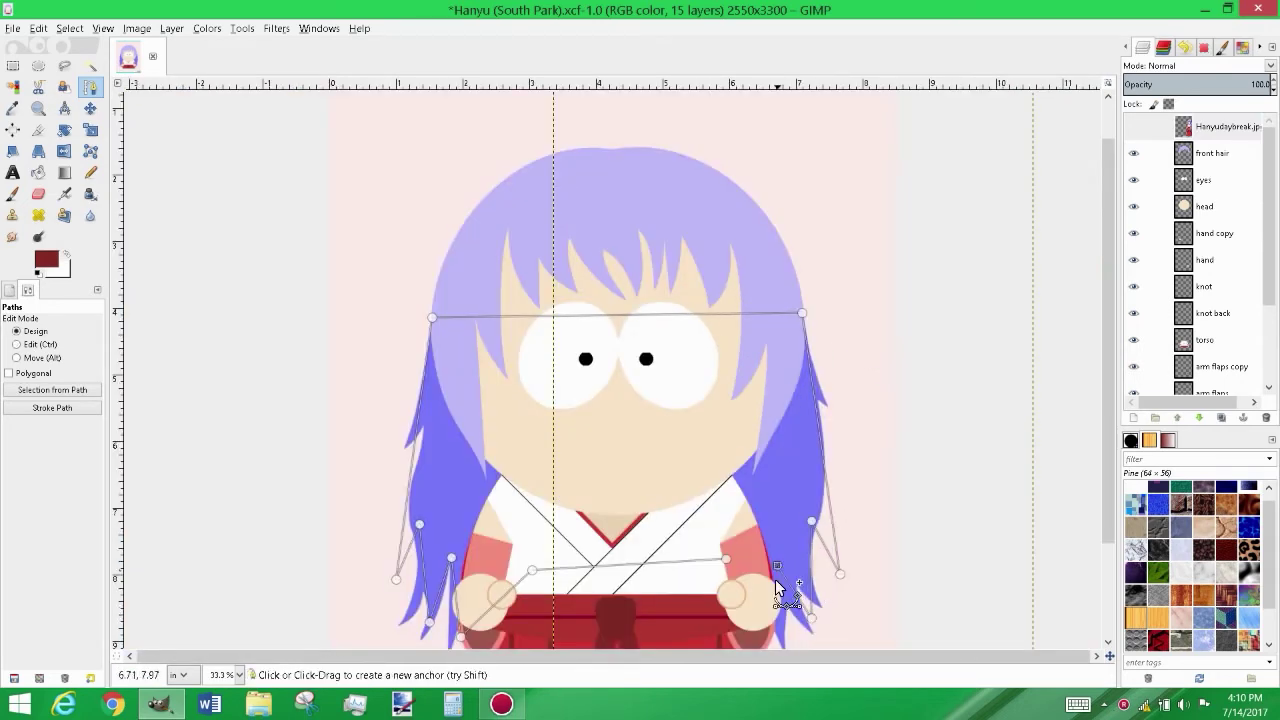
scroll(777, 563, "down", 1)
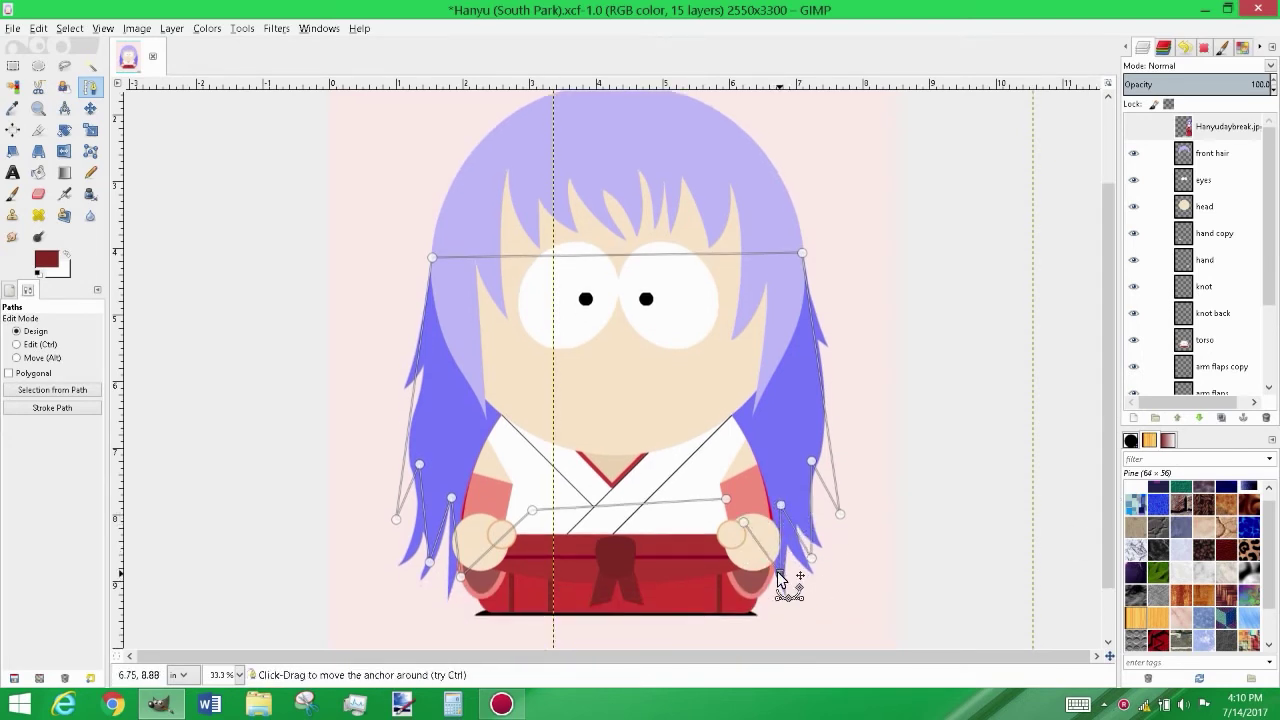
left_click_drag(825, 372, 846, 275)
scroll(920, 286, "up", 1, "ctrl")
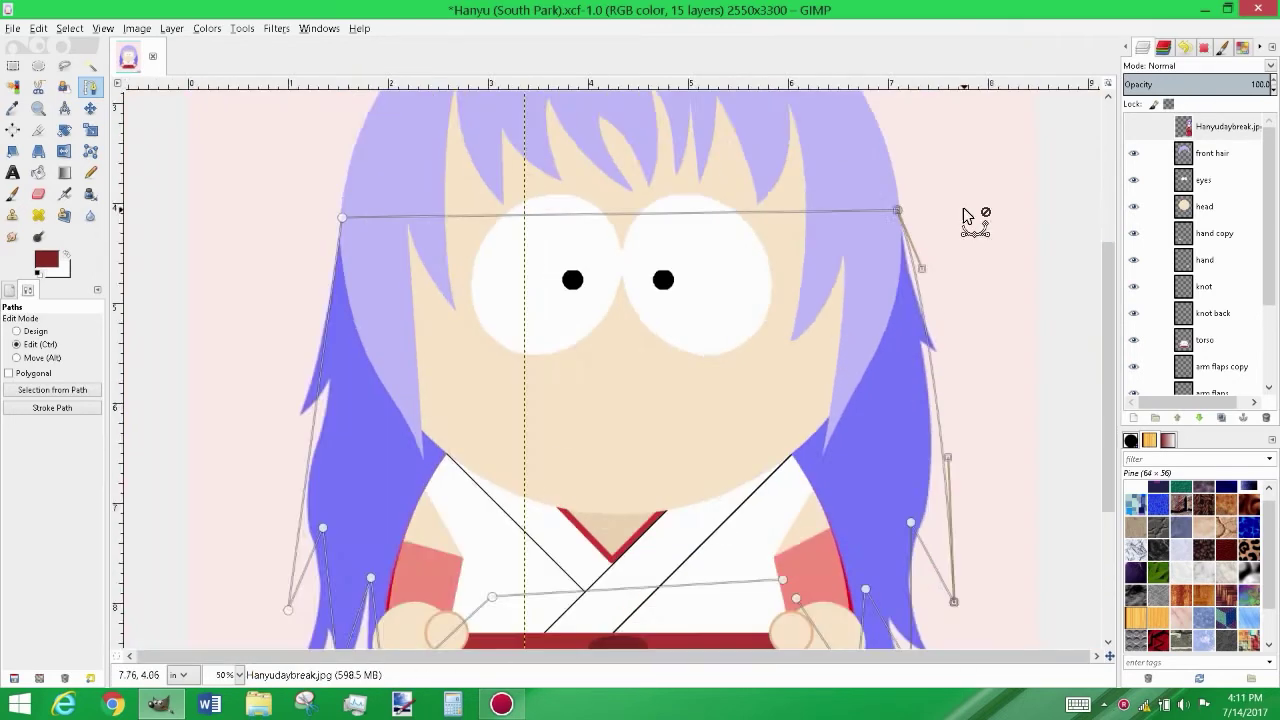
scroll(928, 280, "up", 1, "ctrl")
scroll(883, 249, "up", 2, "ctrl")
scroll(873, 481, "down", 3, "ctrl")
scroll(871, 478, "down", 3, "ctrl")
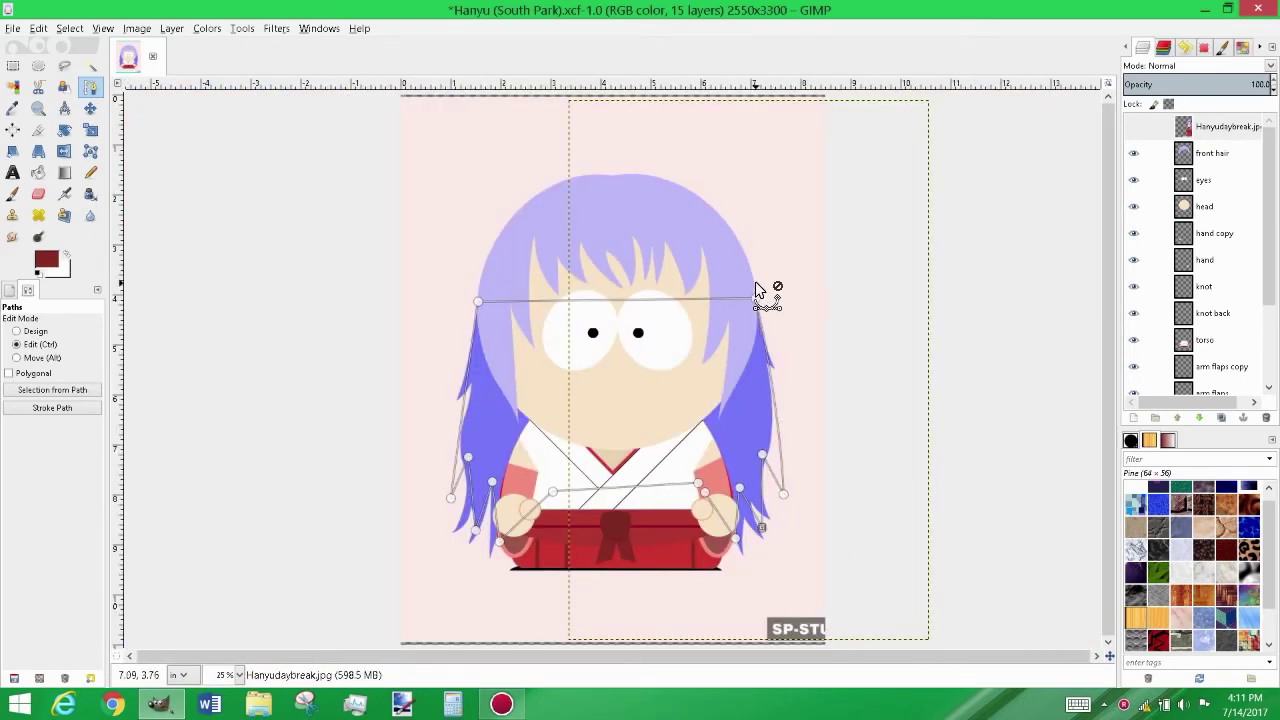
scroll(766, 286, "up", 4, "ctrl")
scroll(777, 486, "down", 3, "ctrl")
scroll(951, 357, "down", 2)
Reshape the right-side back-hair path curves and anchor to follow the right hair strands
left_click(951, 357)
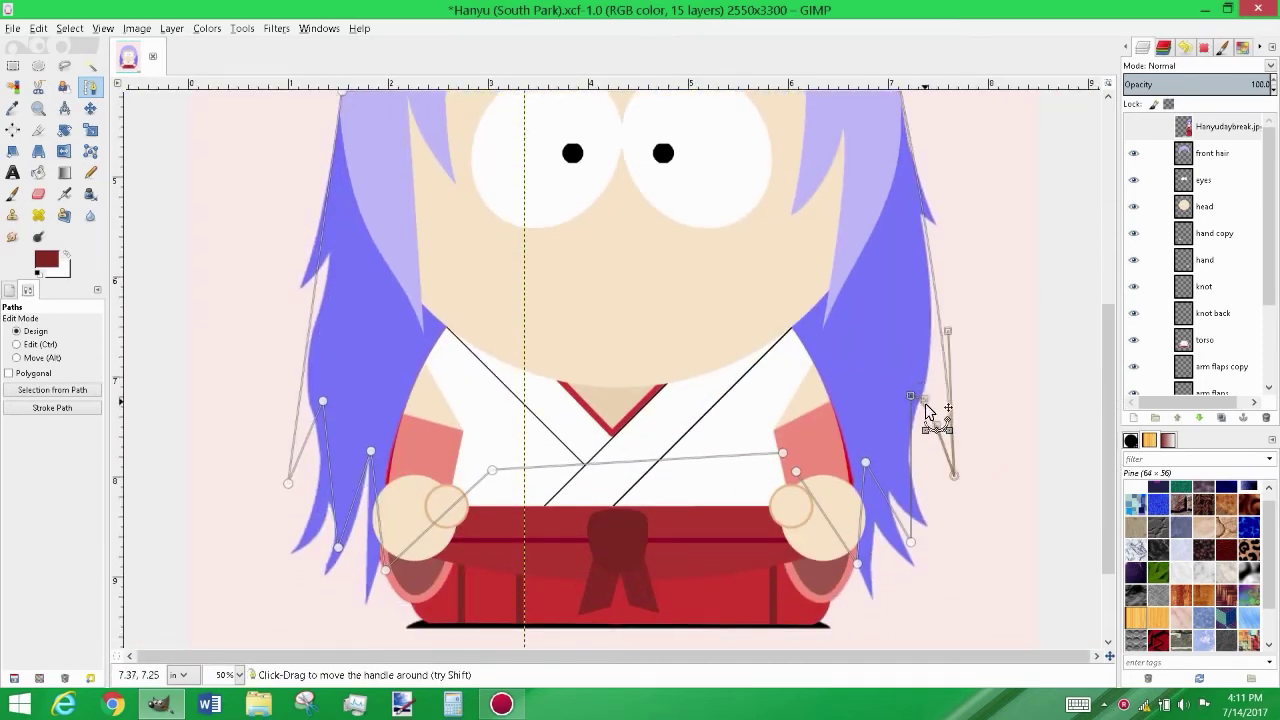
left_click_drag(922, 410, 924, 438)
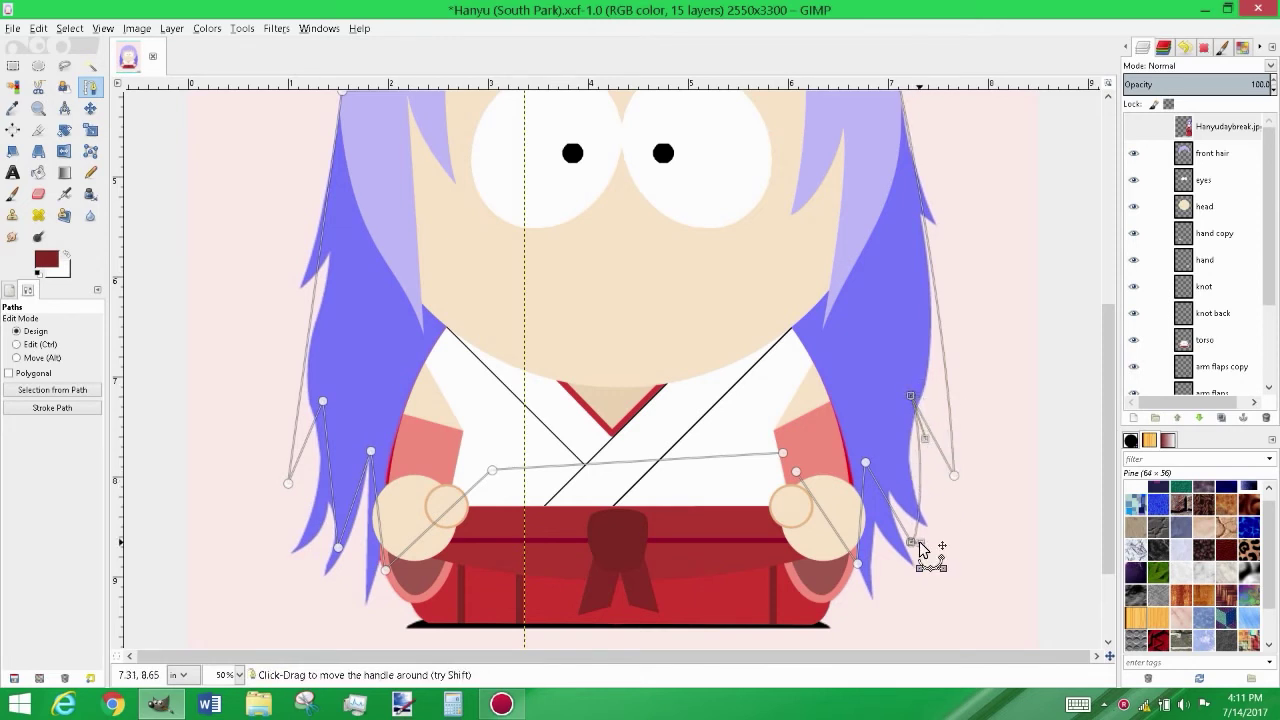
left_click_drag(910, 541, 913, 518)
key("1")
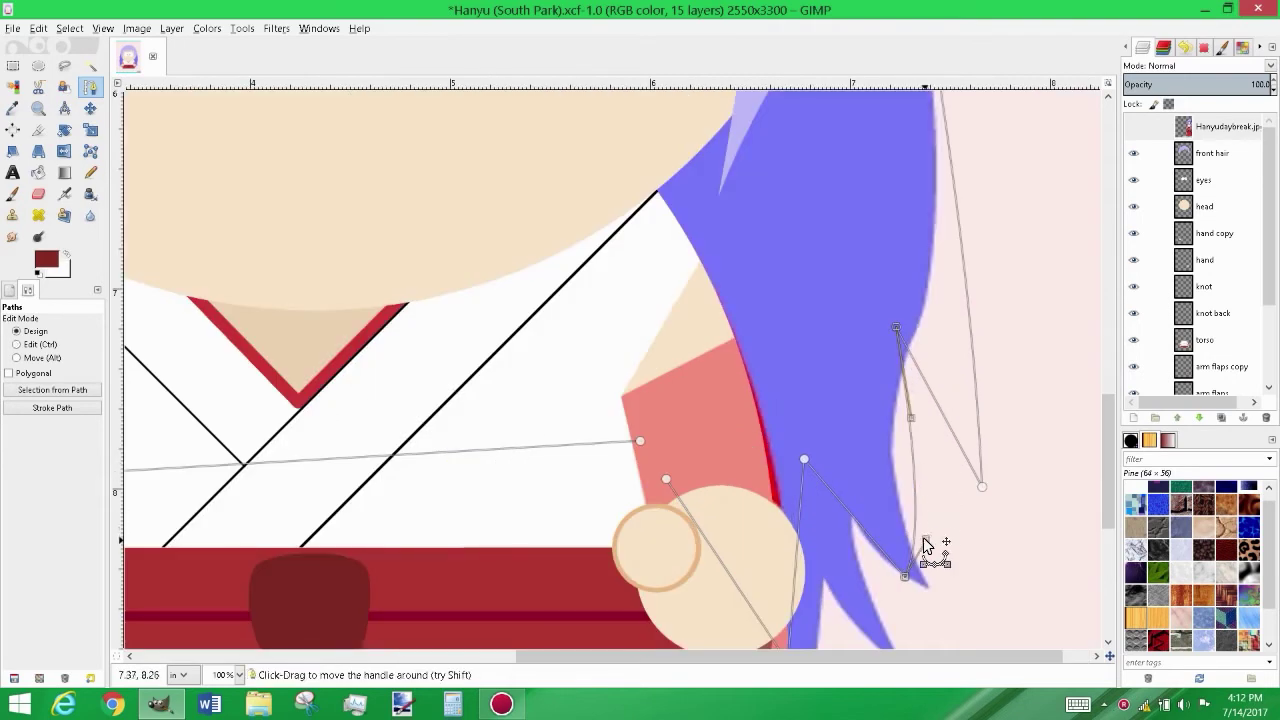
scroll(818, 420, "down", 3)
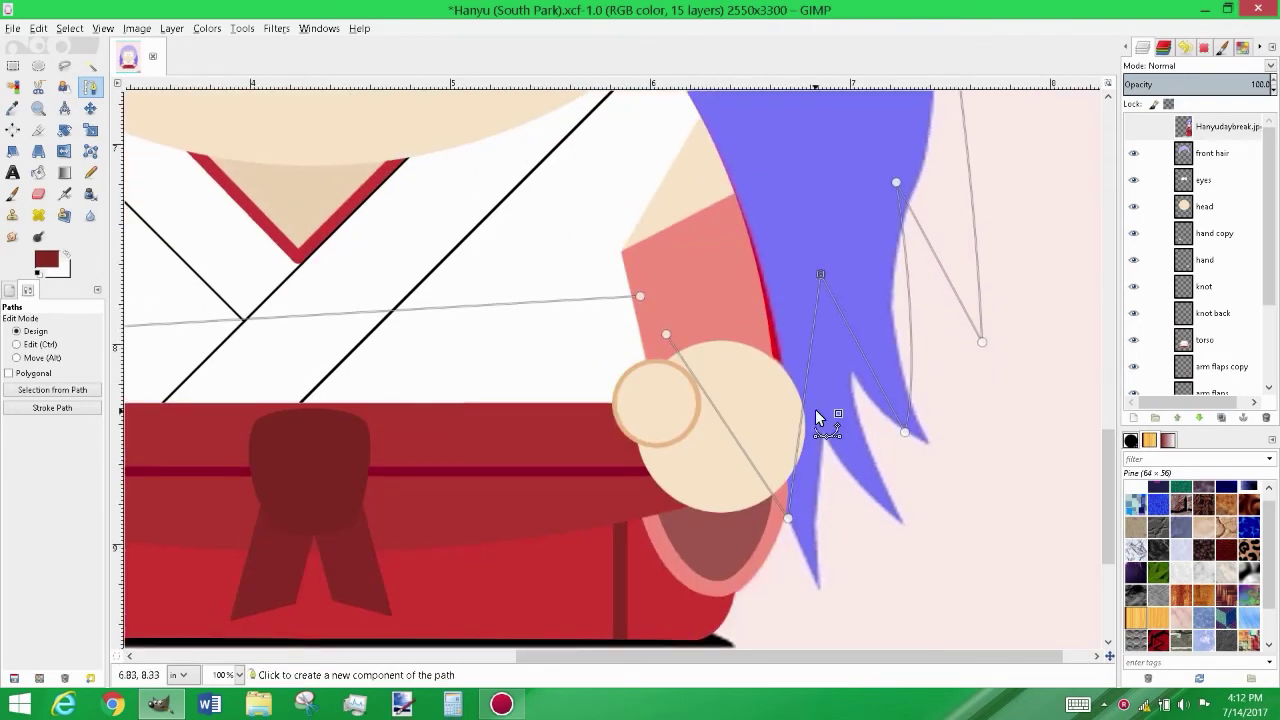
left_click_drag(859, 297, 832, 317)
left_click_drag(847, 550, 820, 468)
left_click_drag(789, 519, 803, 545)
key("minus")
key("minus")
key("minus")
Bend the left back-hair path segments and handles along the left hair strands
left_click_drag(423, 340, 390, 310)
key("plus")
left_click_drag(331, 118, 288, 493)
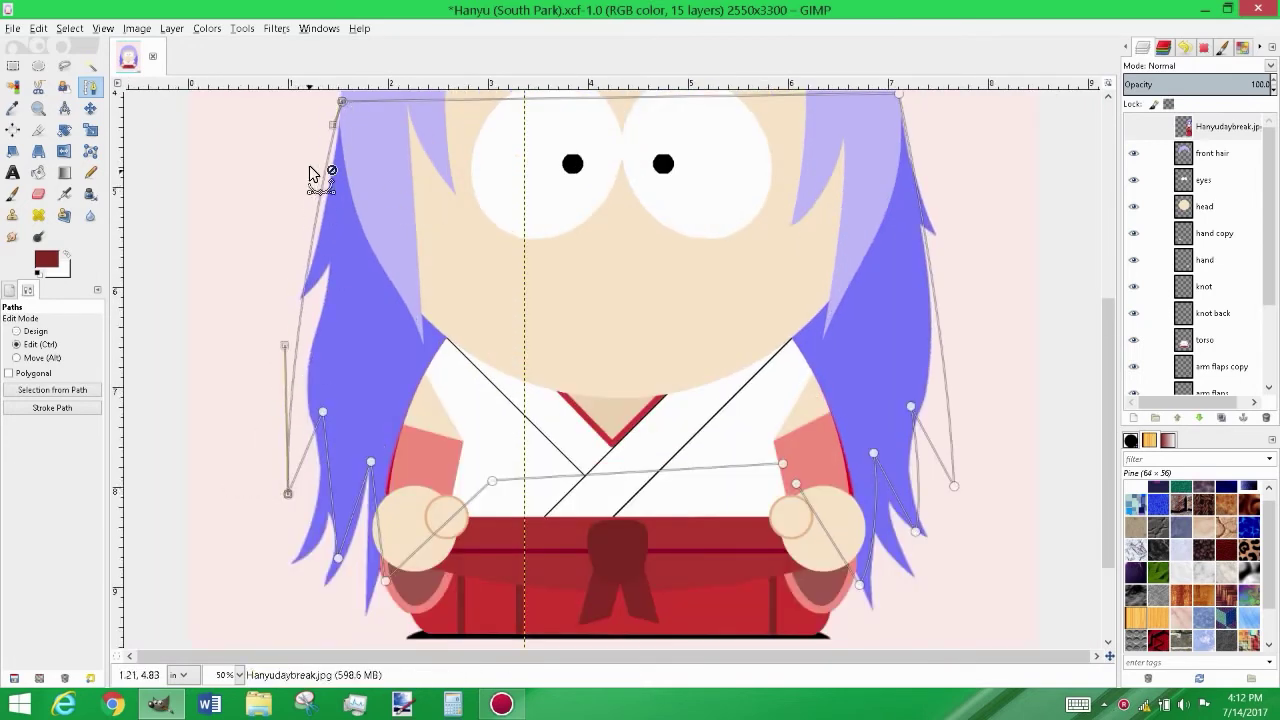
key("plus")
key("plus")
key("plus")
key("plus")
key("plus")
left_click_drag(457, 394, 477, 409)
key("minus")
key("minus")
key("minus")
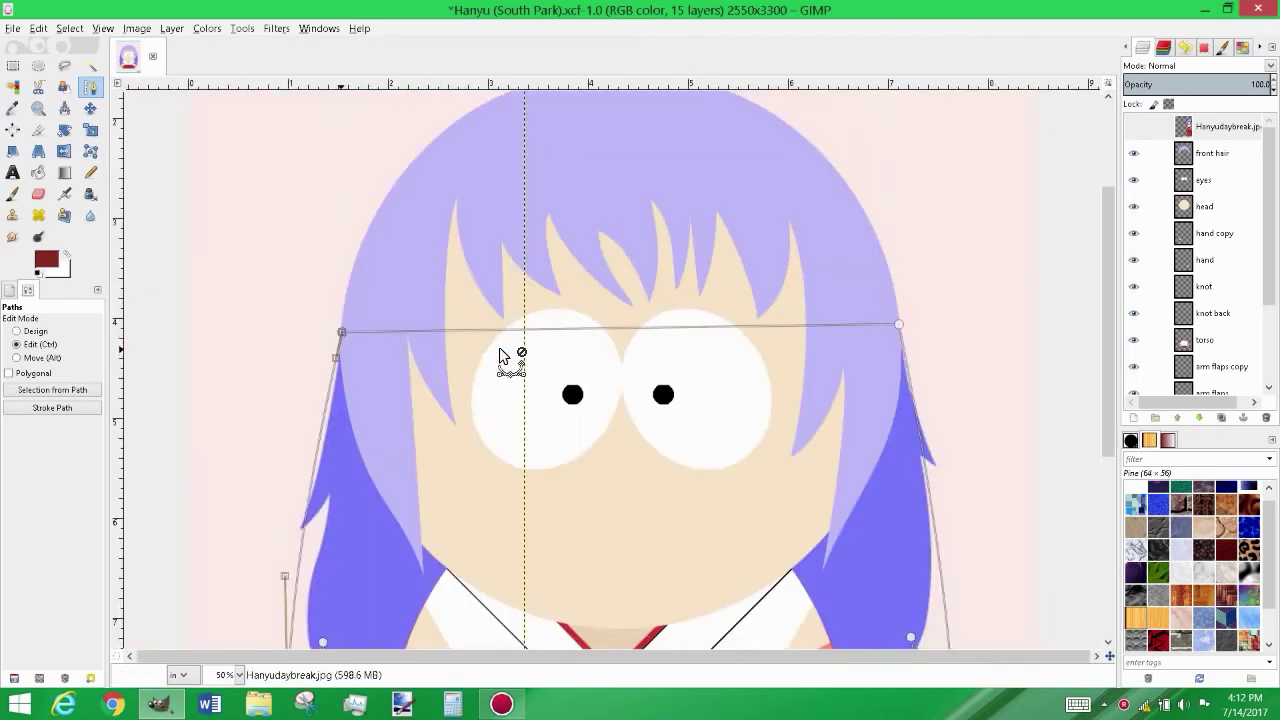
scroll(467, 449, "down", 3)
scroll(495, 296, "up", 5)
scroll(495, 293, "up", 2)
Fine-tune the left path anchor and inner-strand curve down beside the hand
left_click_drag(495, 296, 493, 294)
scroll(493, 293, "down", 1)
scroll(475, 390, "down", 2)
left_click_drag(286, 374, 288, 357)
left_click_drag(322, 443, 329, 606)
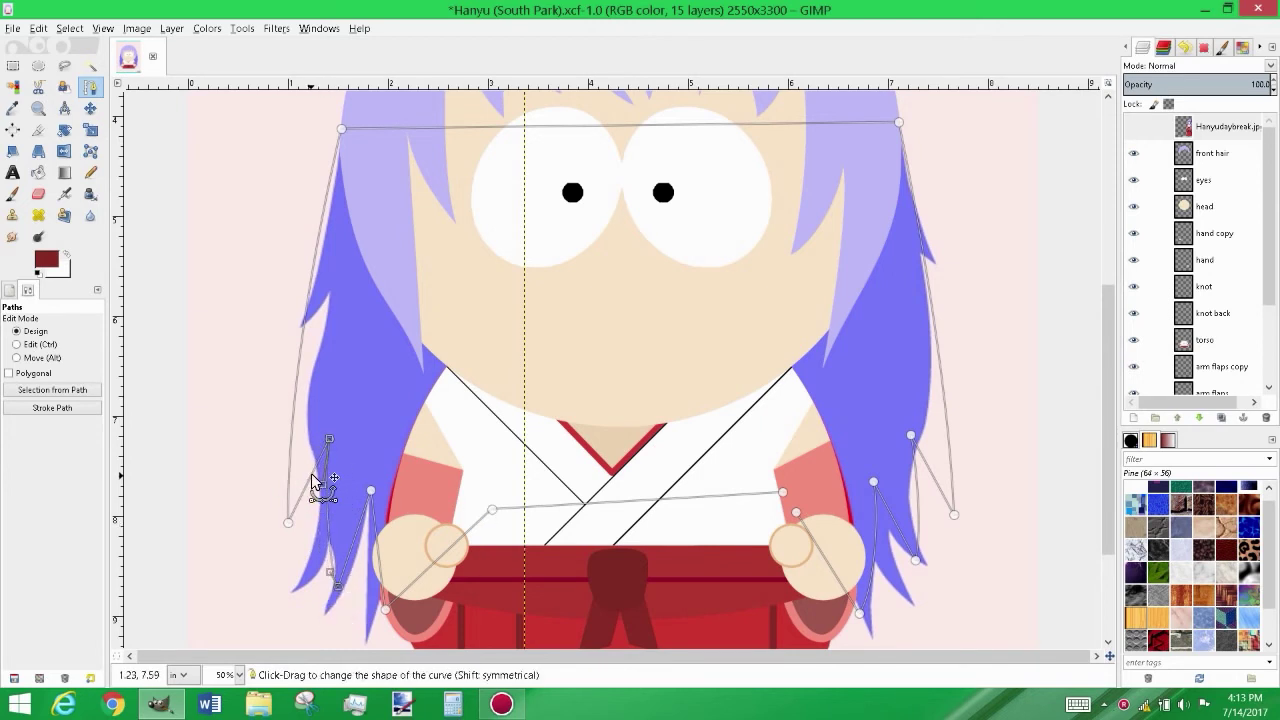
left_click(376, 557)
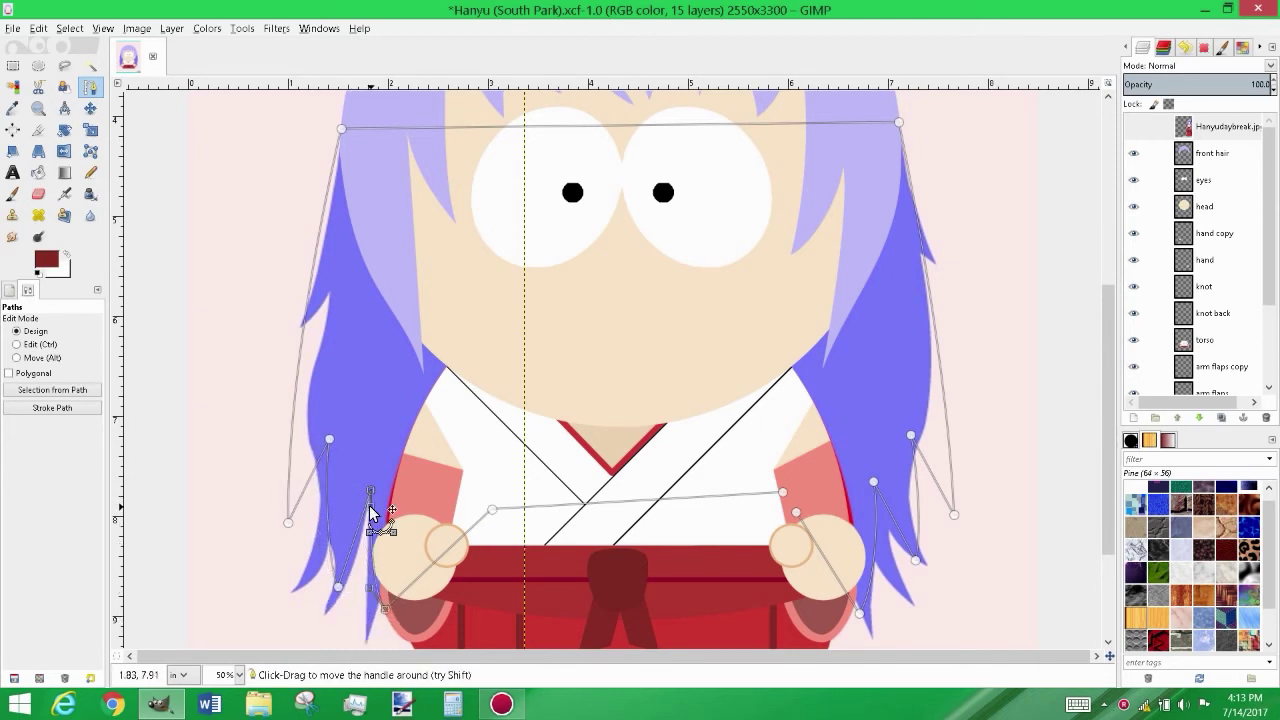
scroll(363, 540, "up", 1, "ctrl")
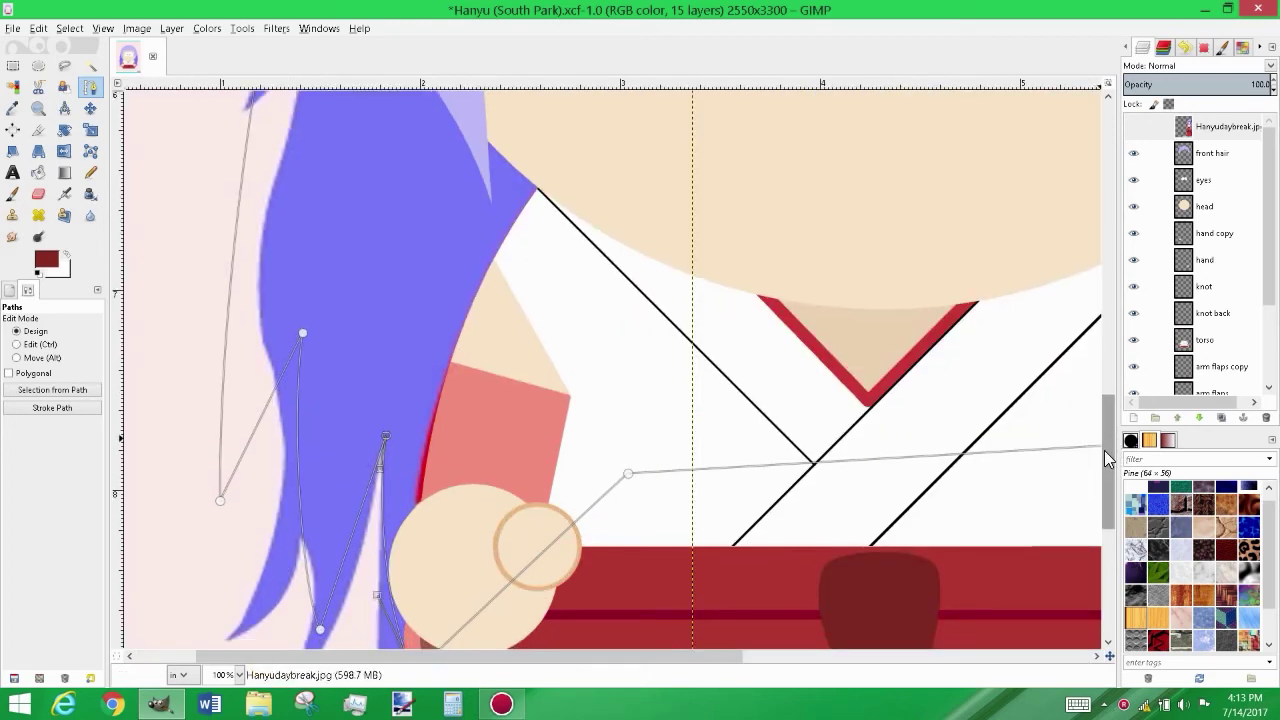
scroll(369, 429, "up", 2, "ctrl")
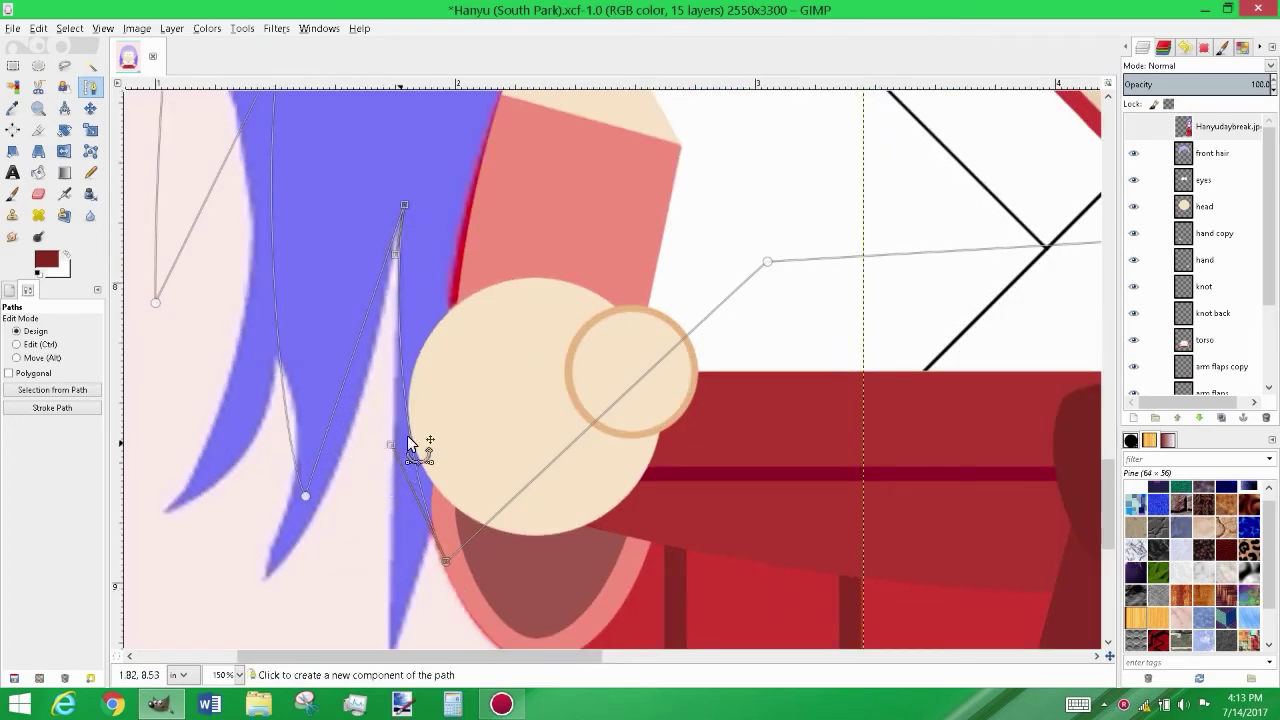
scroll(387, 463, "down", 4, "ctrl")
right_click(843, 278)
mouse_move(773, 311)
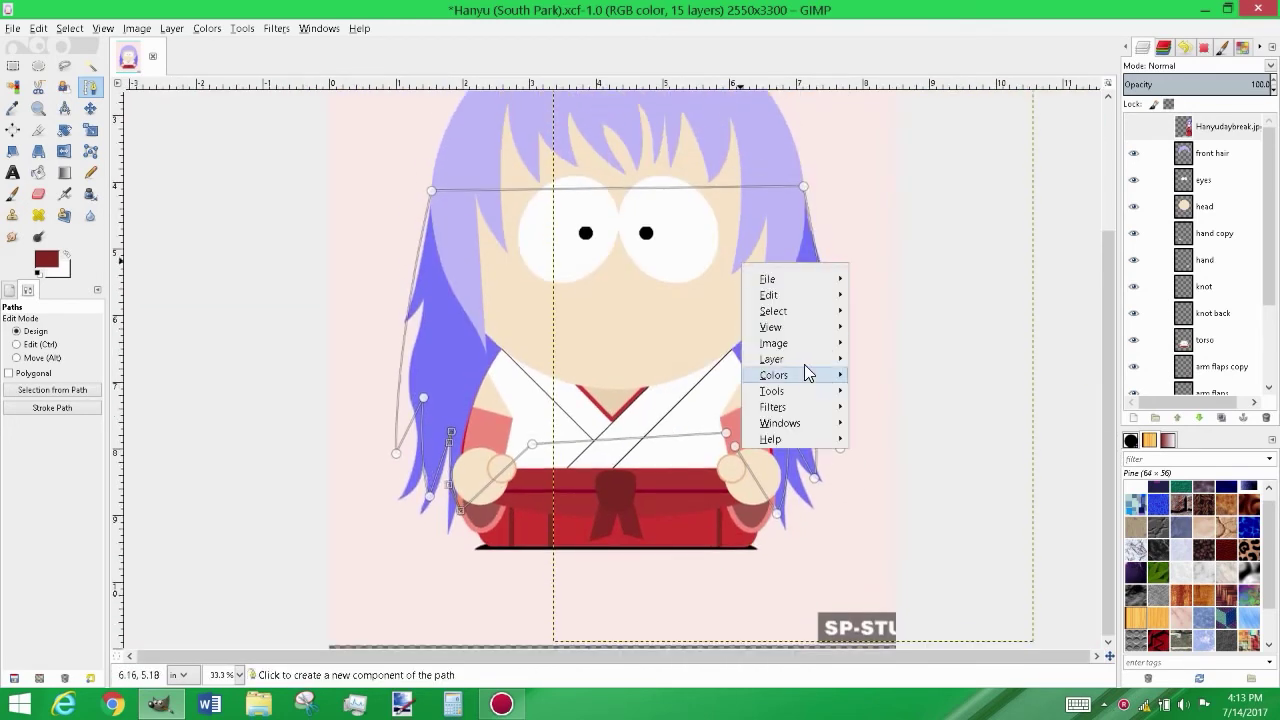
Convert the hair path to a selection and sample the front hair's light lavender colour
left_click(880, 397)
left_click(1133, 126)
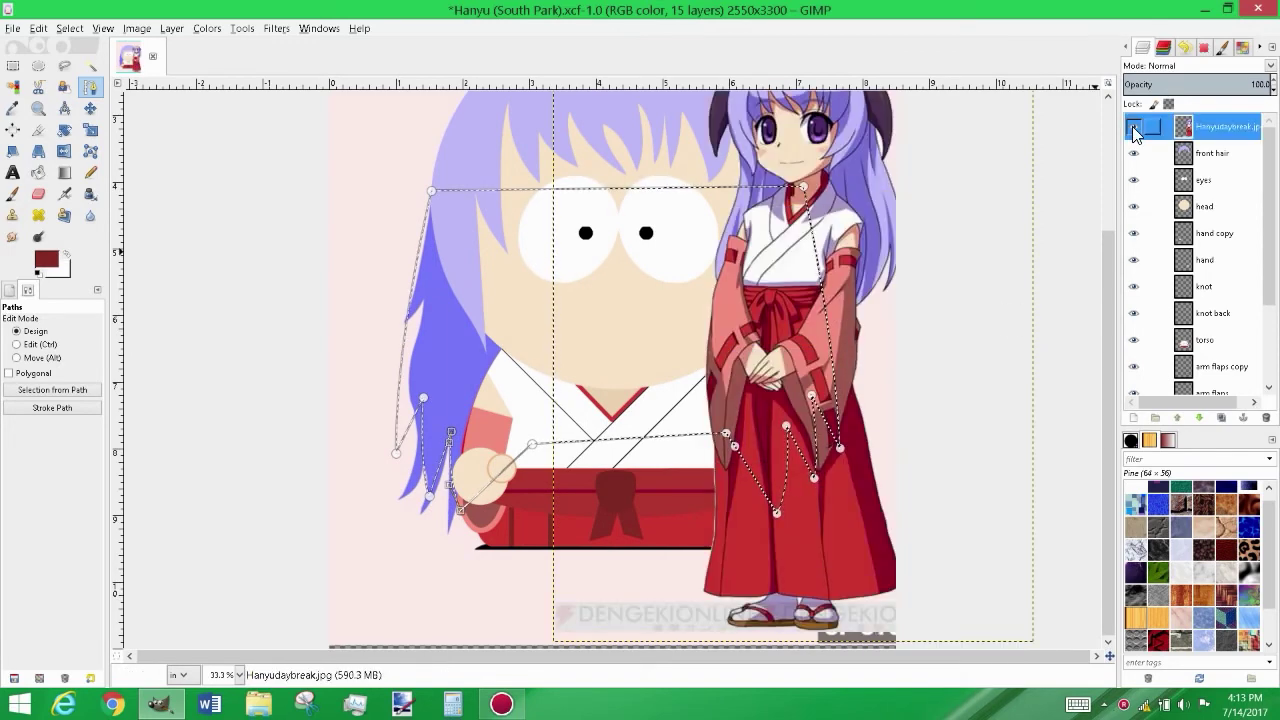
left_click(1212, 153)
key("o")
left_click(779, 128)
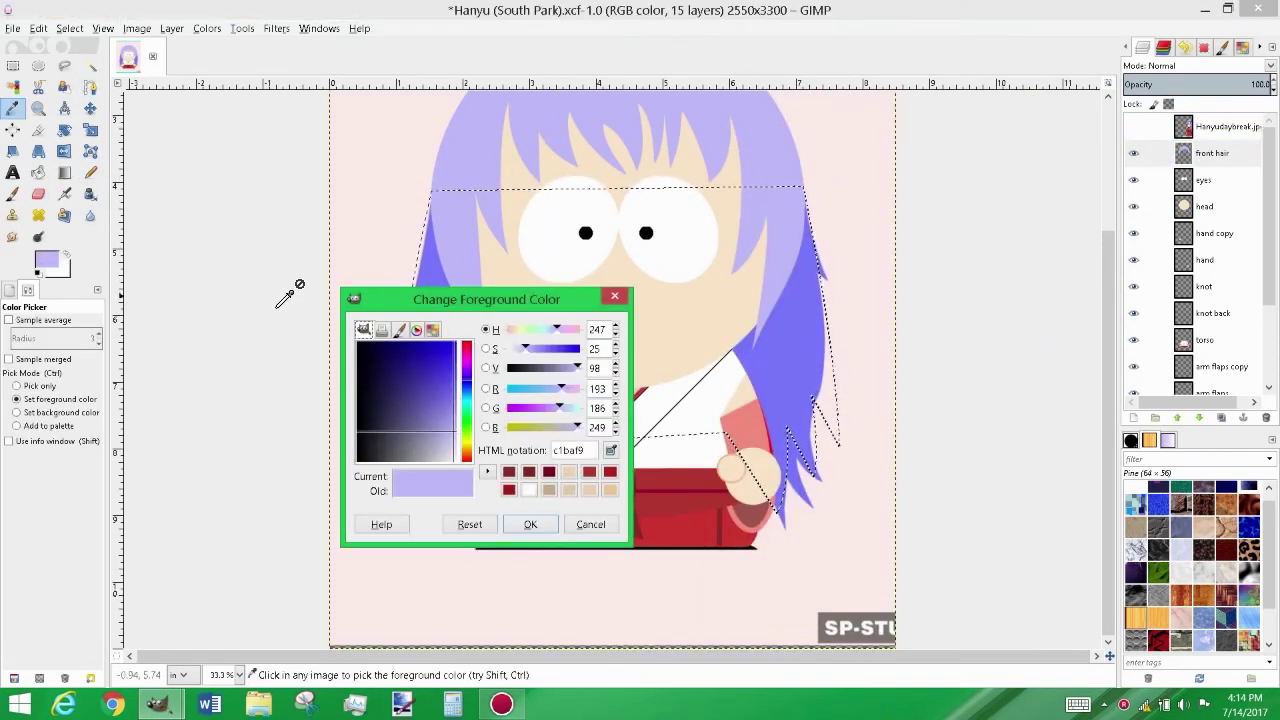
left_click(530, 524)
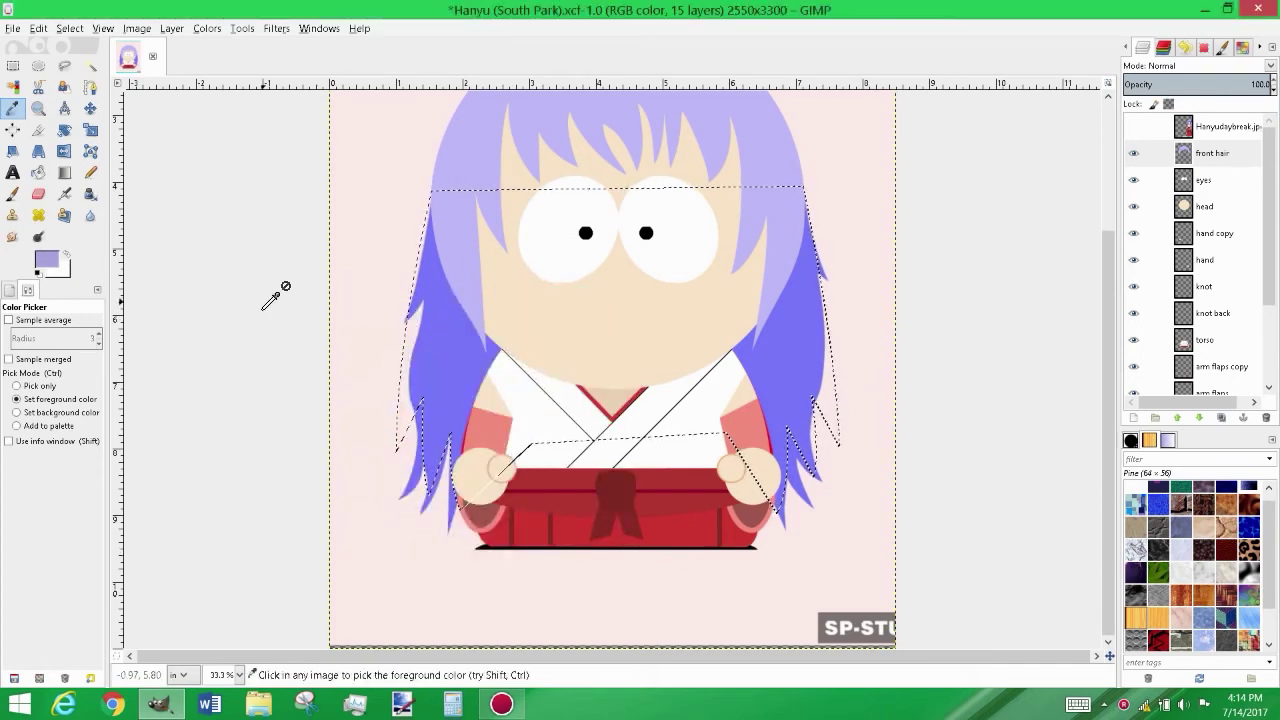
Bucket-fill the selection on the hair back layer with lavender, then deselect
key("shift+b")
scroll(1200, 250, "down", 3)
left_click(1211, 328)
left_click(787, 310)
key("ctrl+shift+a")
key("minus")
scroll(1208, 334, "up", 3)
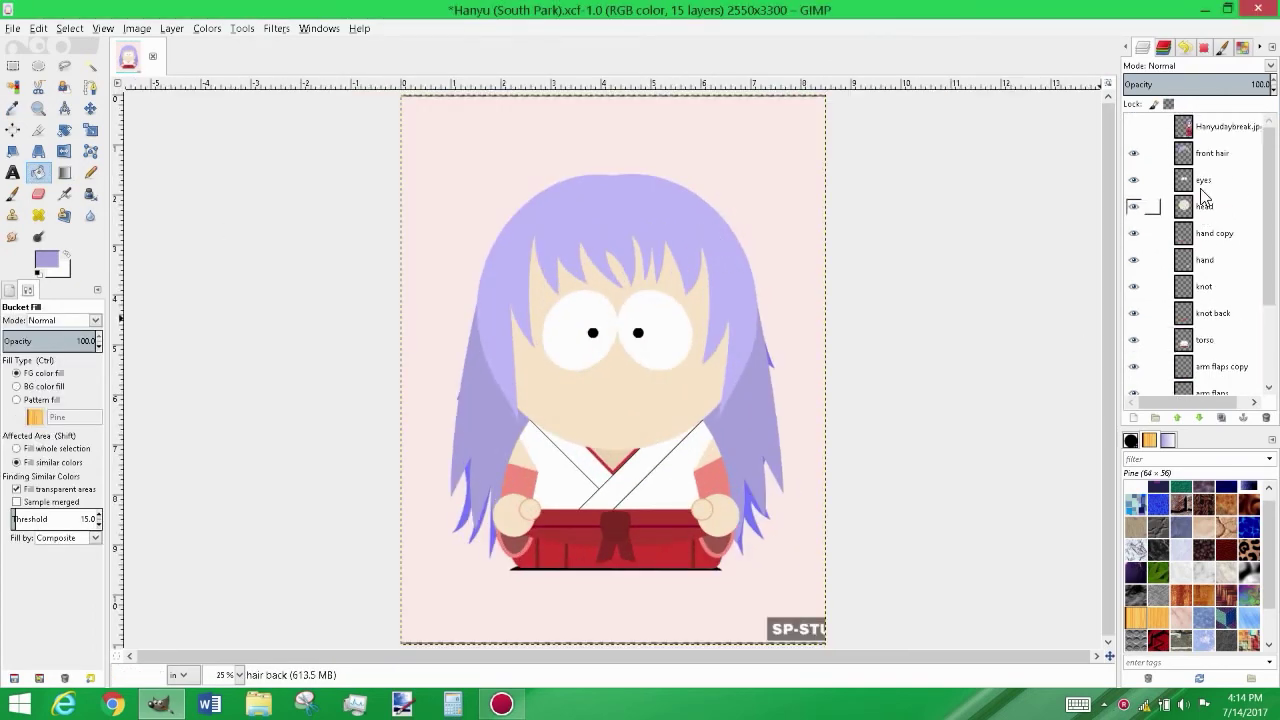
left_click(1210, 179)
key("ctrl+shift+n")
type("black horn thin")
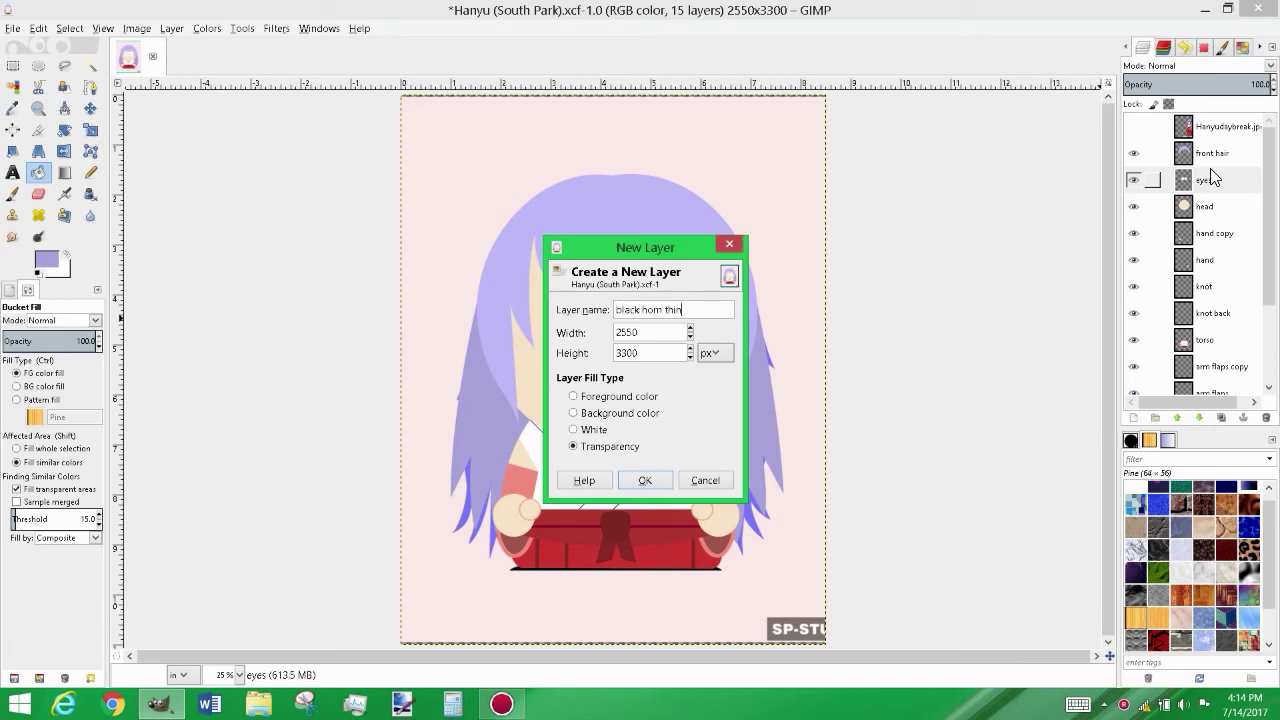
Create the 'black horn thingys' layer and show the reference picture
type("gys")
key("Return")
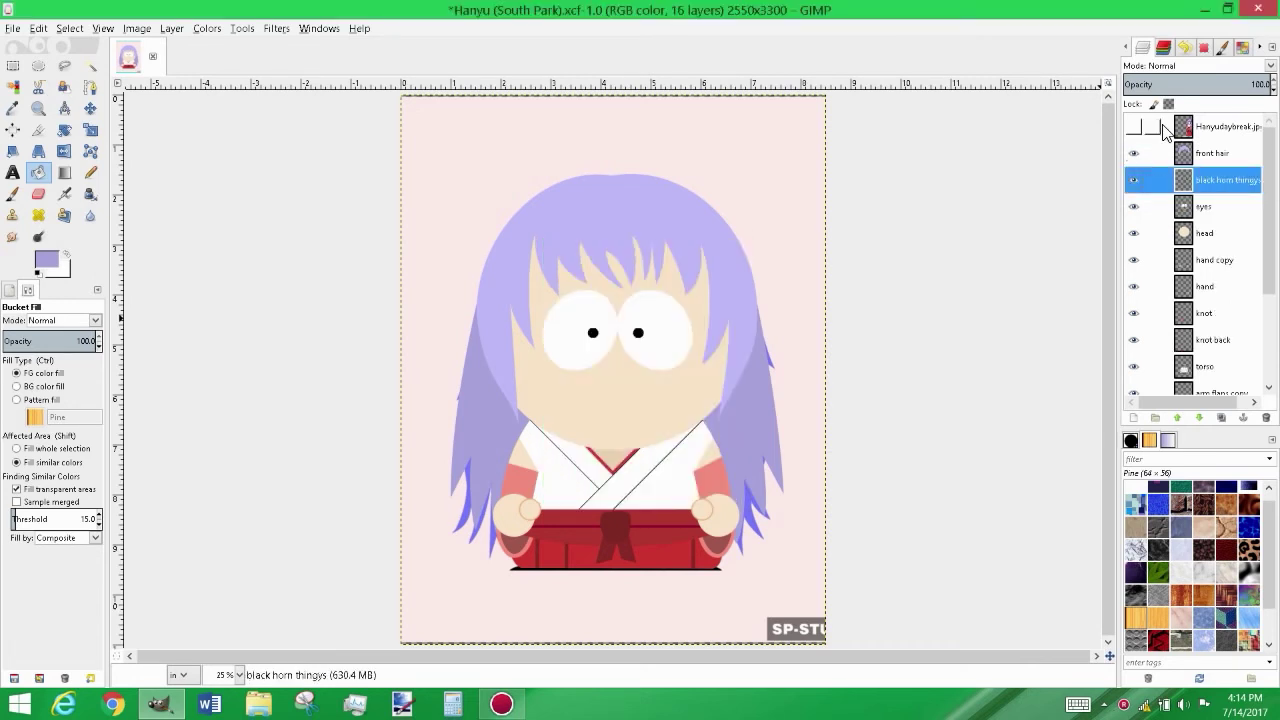
left_click(1134, 127)
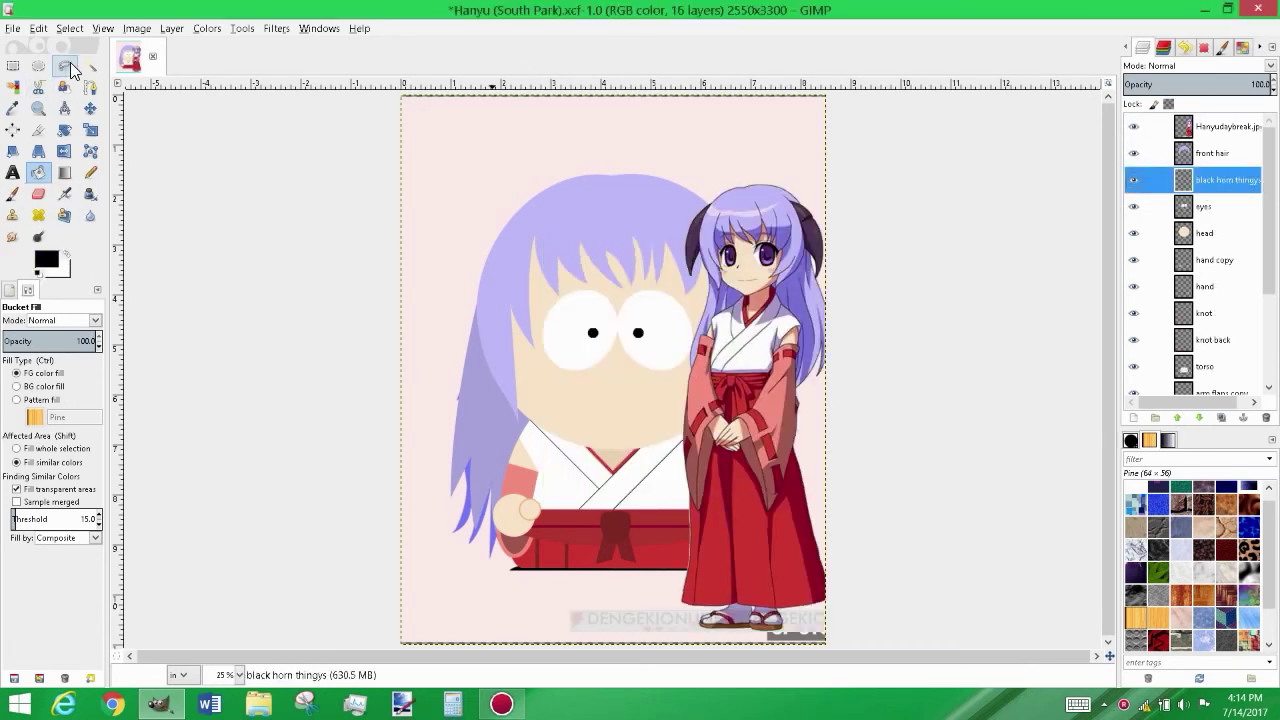
key("b")
key("plus")
Draw a curved horn outline path on the left side of the head
left_click(459, 208)
mouse_move(409, 368)
left_mouse_down()
mouse_move(475, 279)
mouse_move(387, 201)
left_mouse_up()
left_click_drag(370, 371, 385, 321)
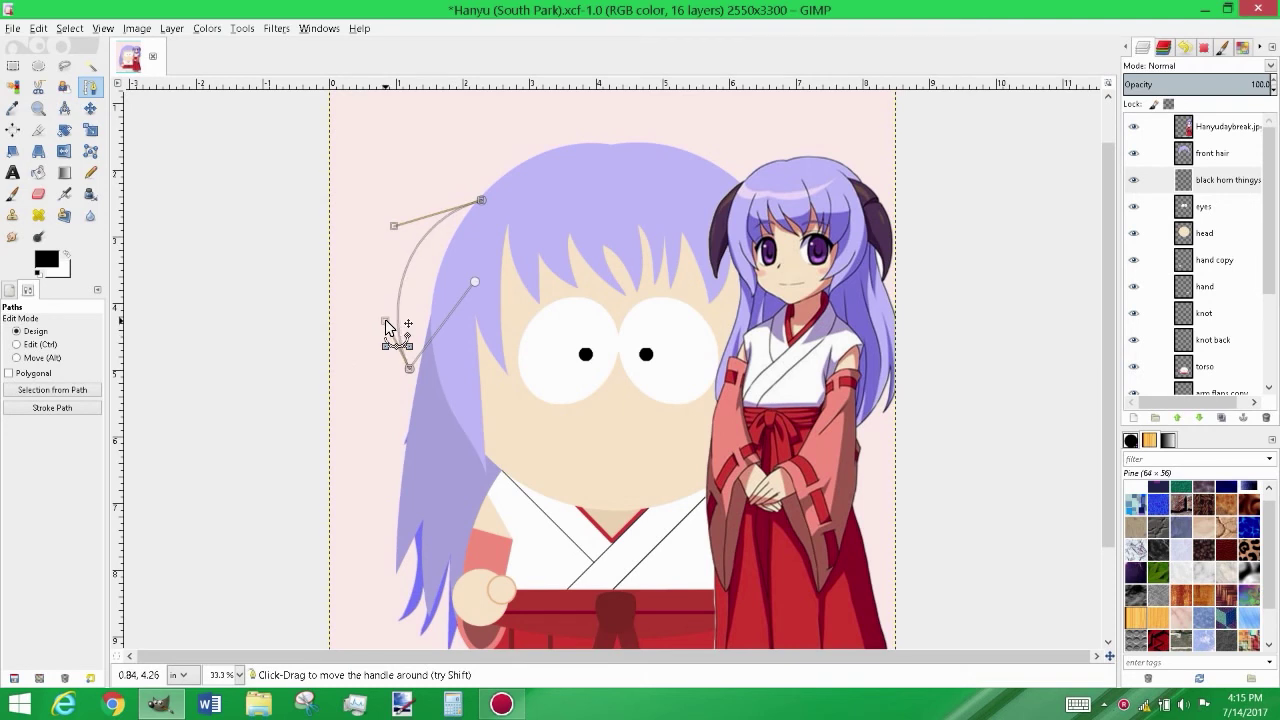
left_click(451, 277)
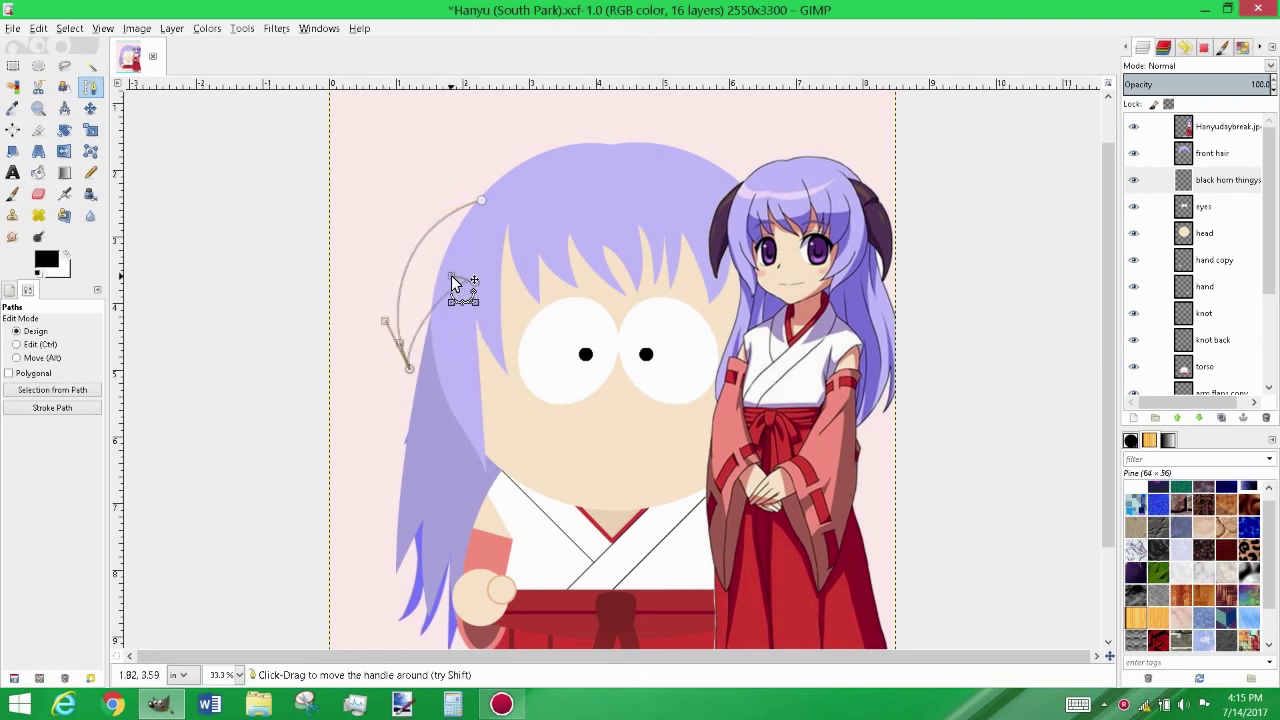
left_click(483, 199)
left_click_drag(408, 369, 400, 369)
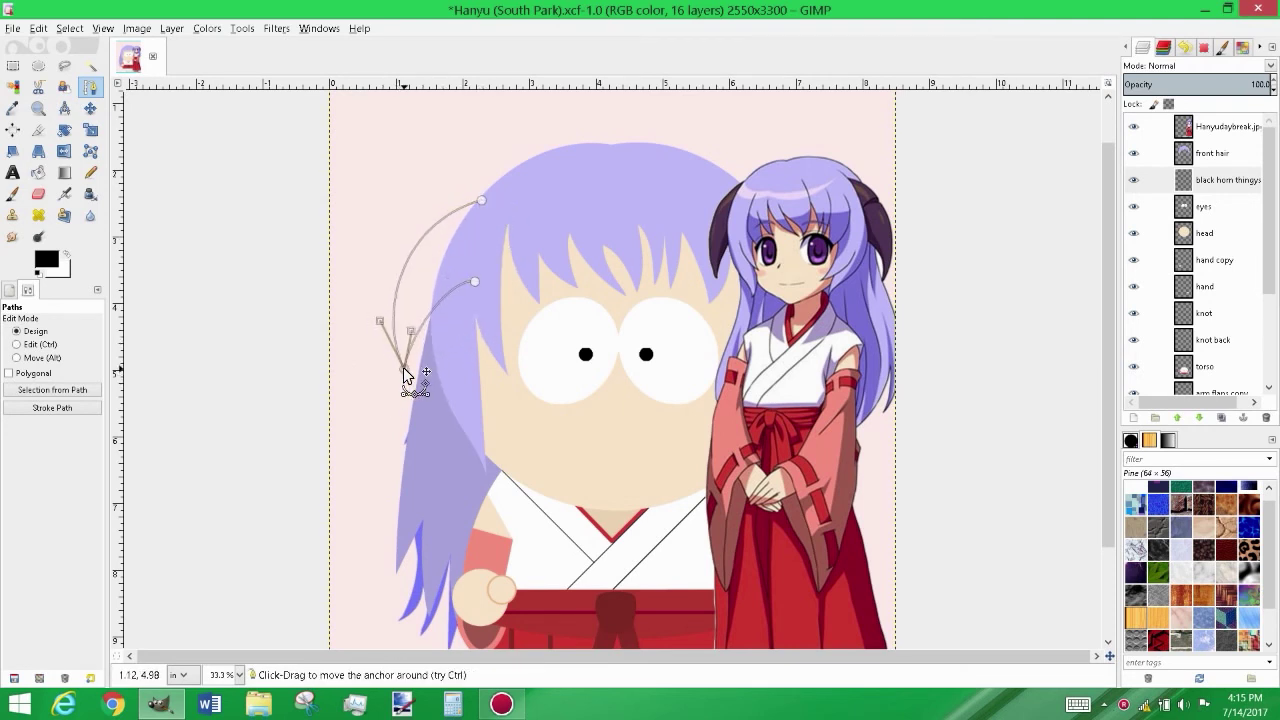
Convert the horn path to a selection and fill it with black
right_click(452, 245)
left_click(610, 405)
left_click(38, 172)
left_click(431, 283)
key("minus")
Duplicate the horn layer, flip it horizontally and move it to the head's right side
key("shift+ctrl+d")
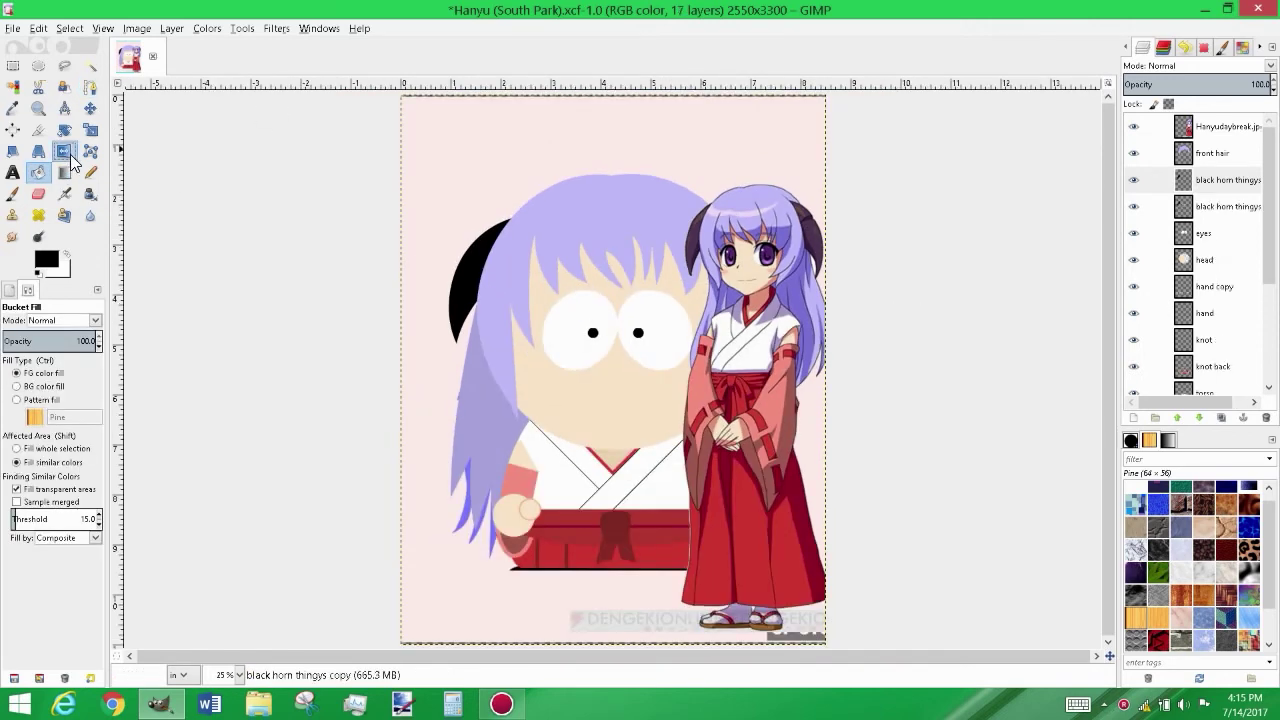
left_click(64, 151)
left_click(499, 281)
left_click(1133, 126)
key("plus")
key("m")
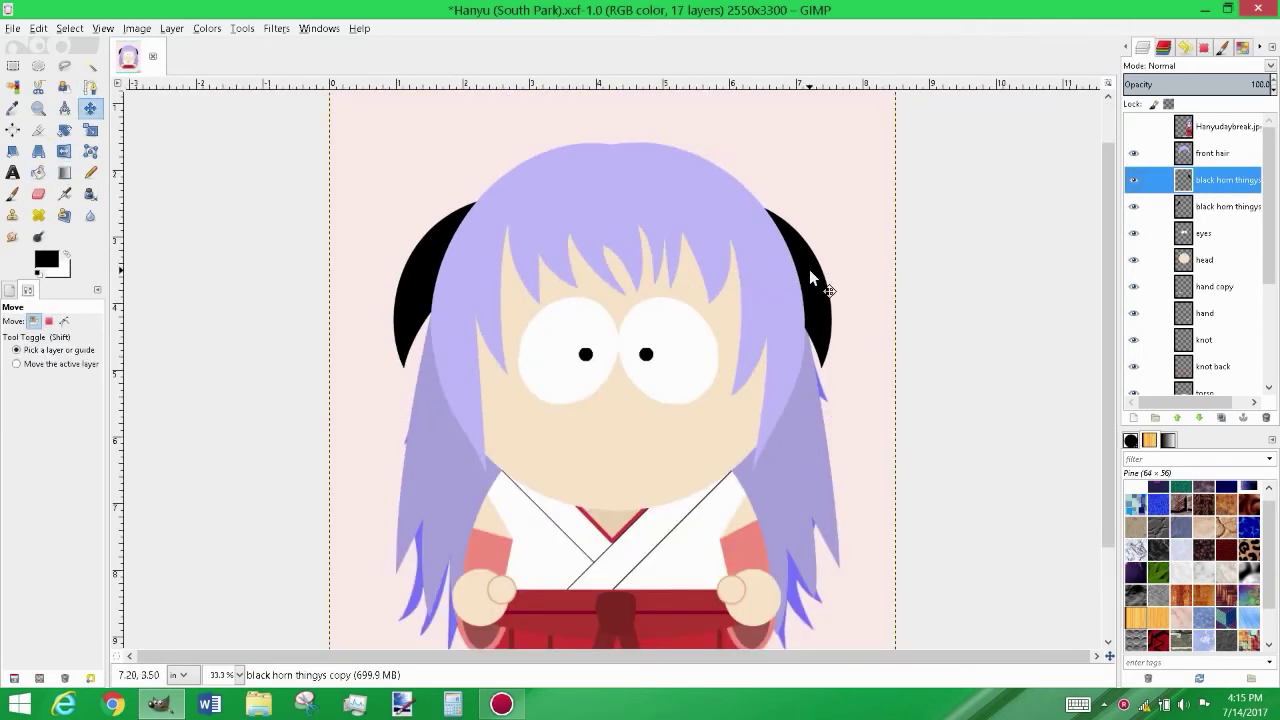
left_click(809, 269)
key("Right")
key("Right")
key("Right")
key("Up")
key("Up")
key("Up")
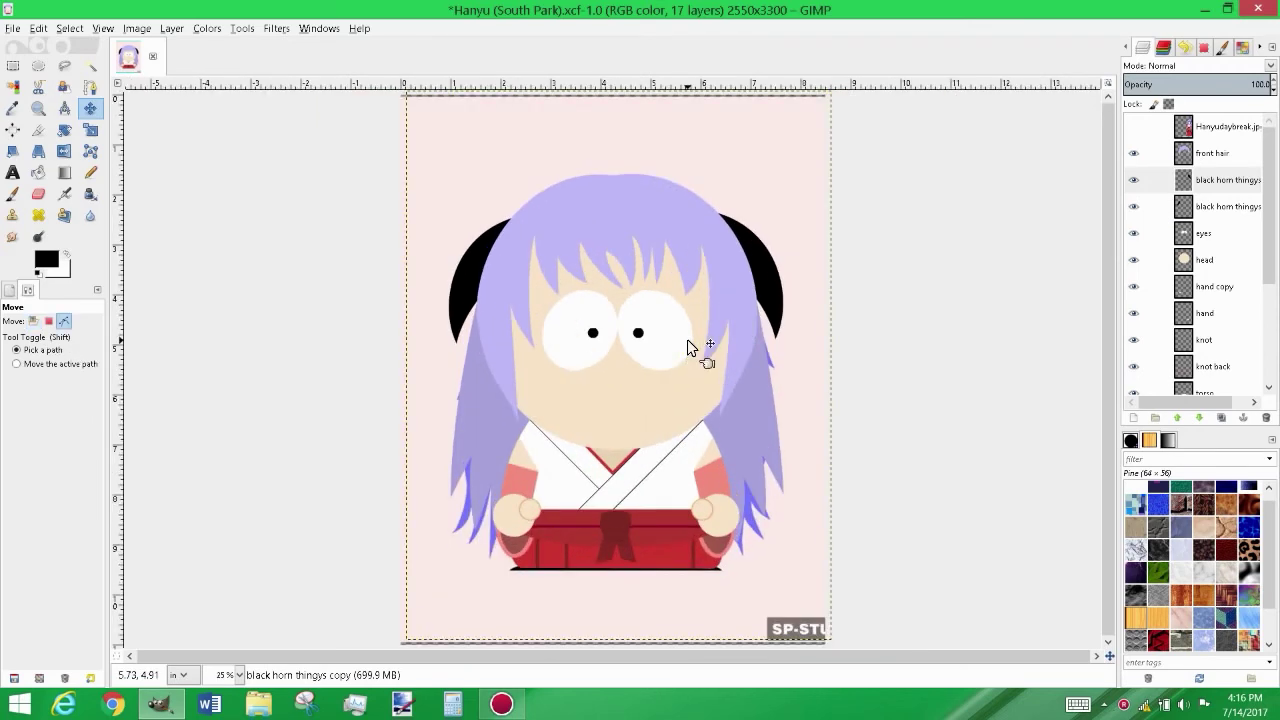
left_click(1200, 260)
Create a new layer named 'mouth' above the head and choose the paintbrush
key("shift+ctrl+n")
type("mouth")
key("Return")
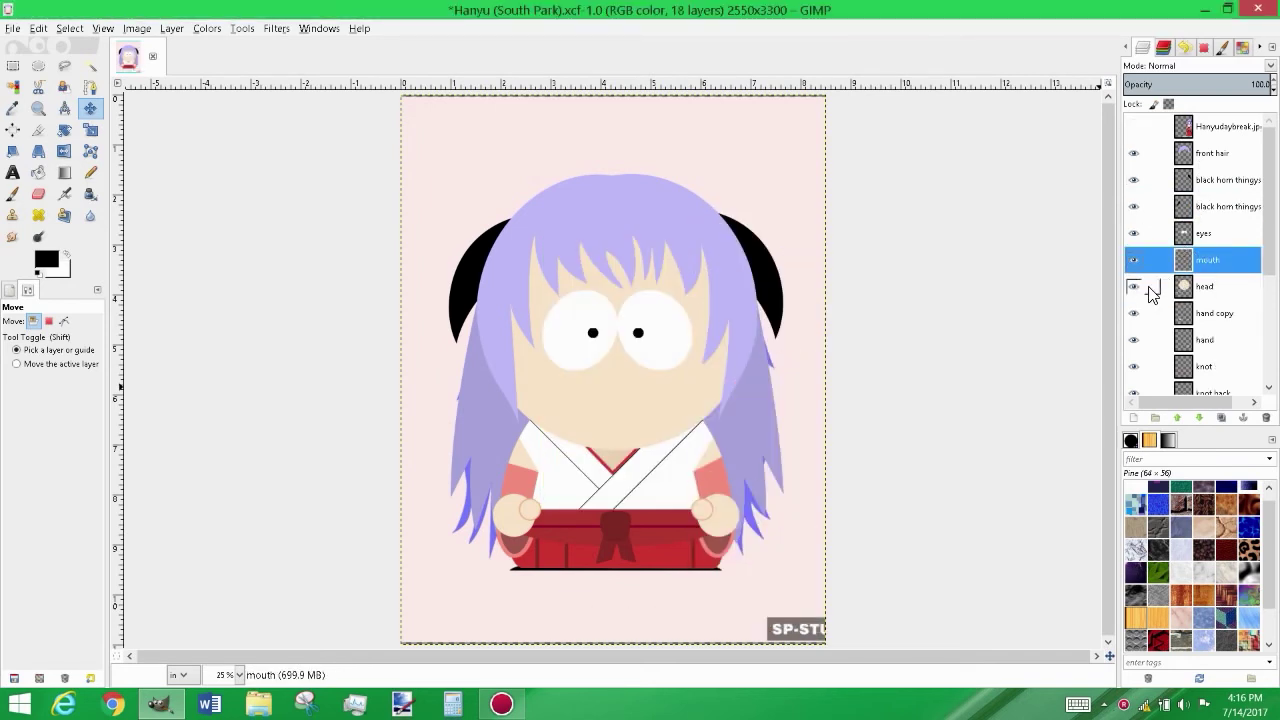
scroll(1140, 315, "down", 5)
scroll(1138, 330, "up", 5)
scroll(1136, 335, "down", 5)
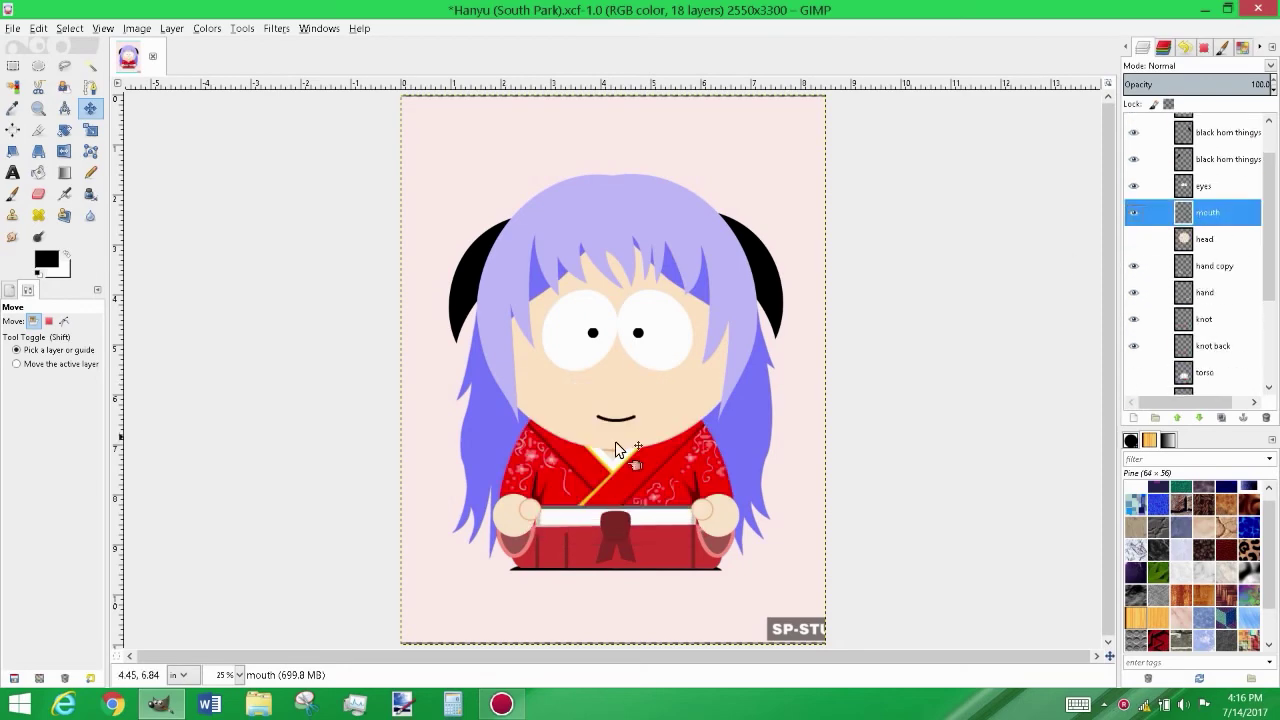
left_click(16, 192)
scroll(585, 429, "up", 5, "ctrl")
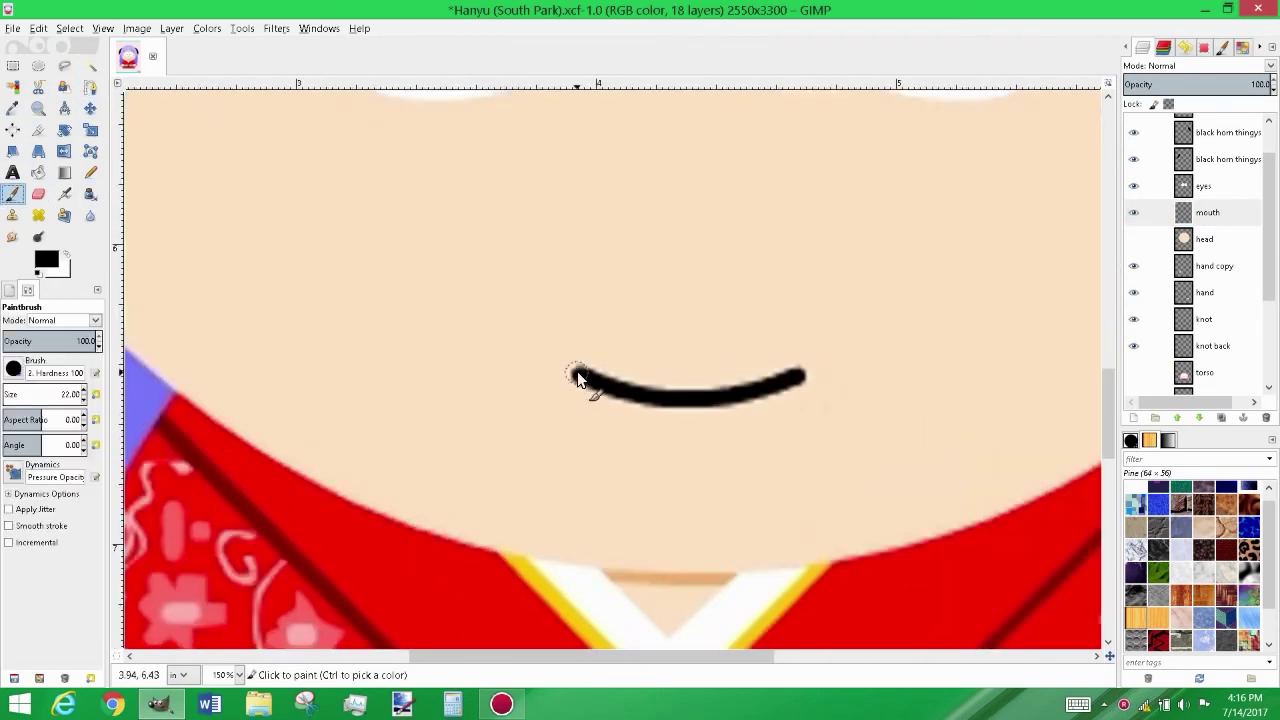
Draw a curved smile path below the eyes and stroke it in black
left_click(579, 373)
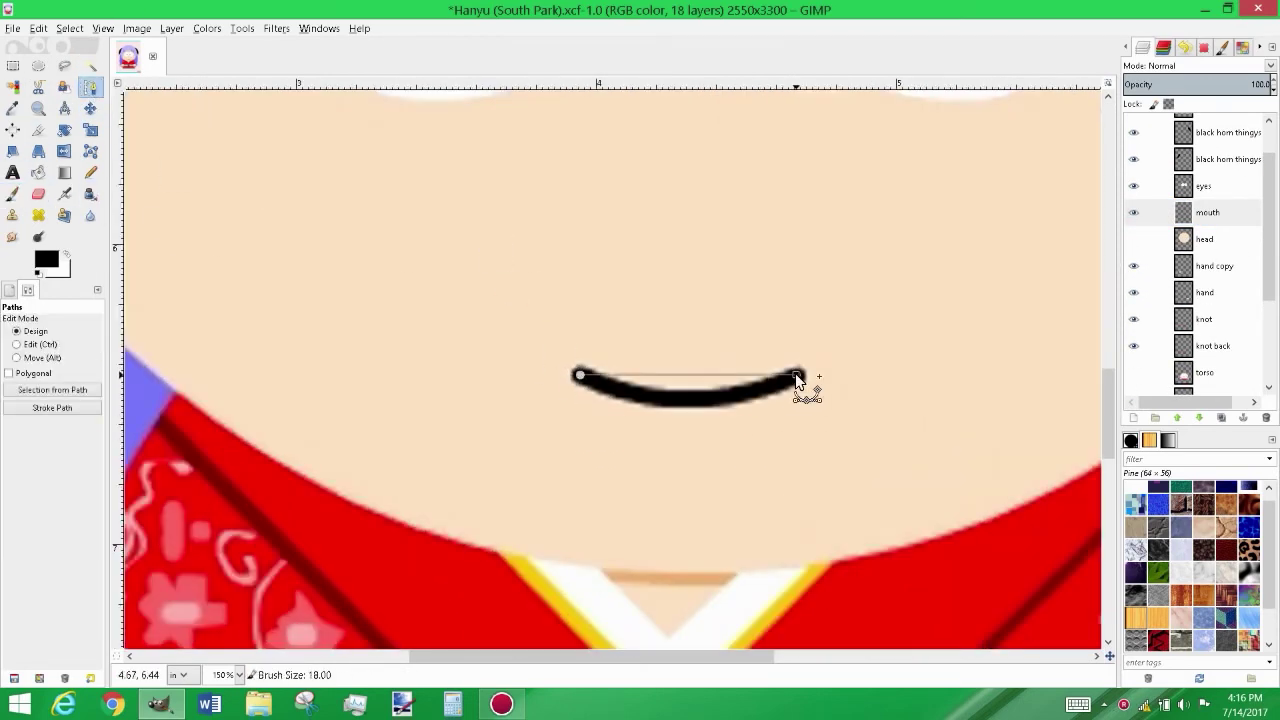
left_click_drag(795, 373, 903, 323)
right_click(597, 258)
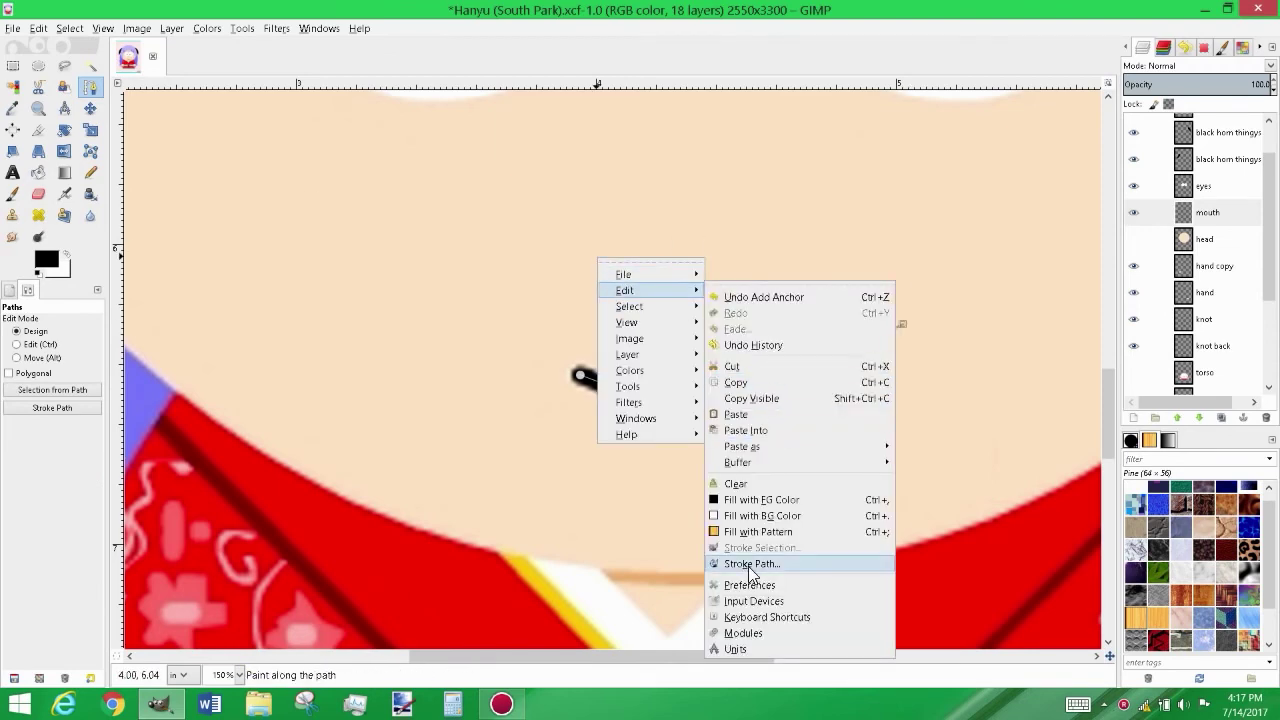
left_click(757, 565)
left_click(768, 665)
Check the smile against the head and nudge it slightly lower and right
left_click(63, 130)
left_click(1133, 239)
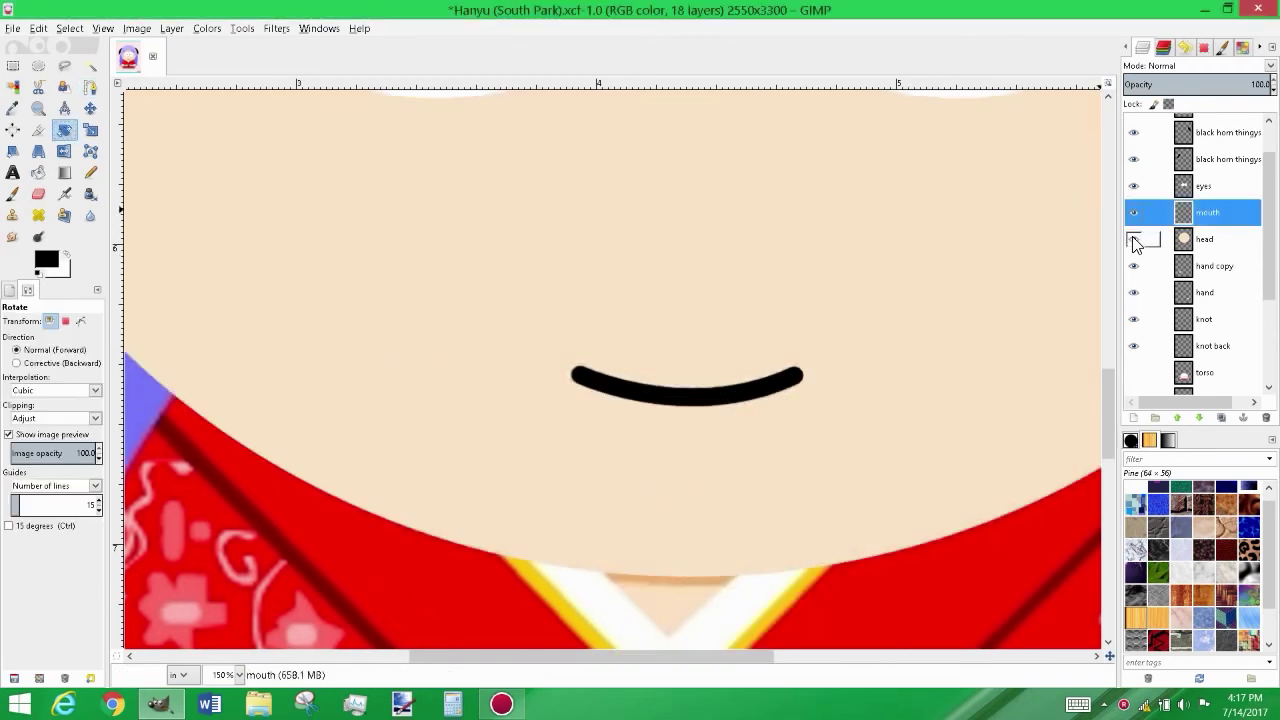
scroll(709, 295, "down", 4)
key("m")
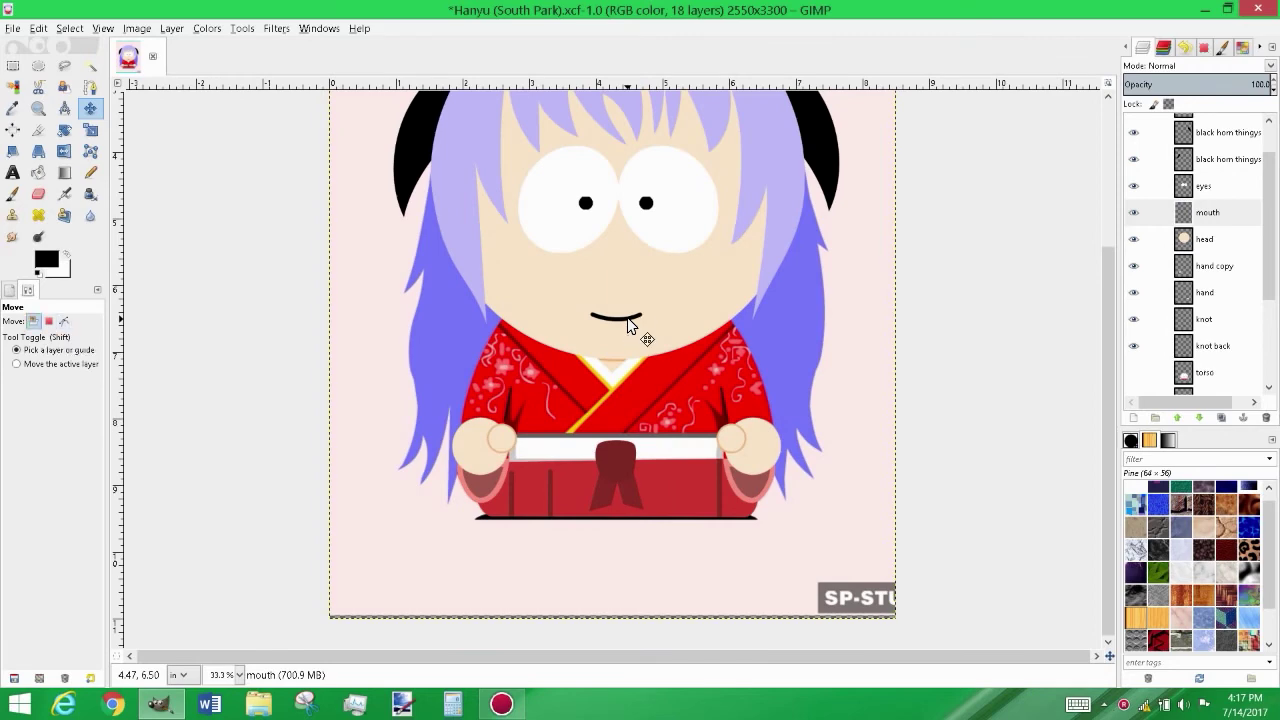
scroll(627, 317, "up", 4)
mouse_move(594, 322)
left_mouse_down()
mouse_move(634, 340)
mouse_move(619, 319)
left_mouse_up()
scroll(634, 340, "down", 4)
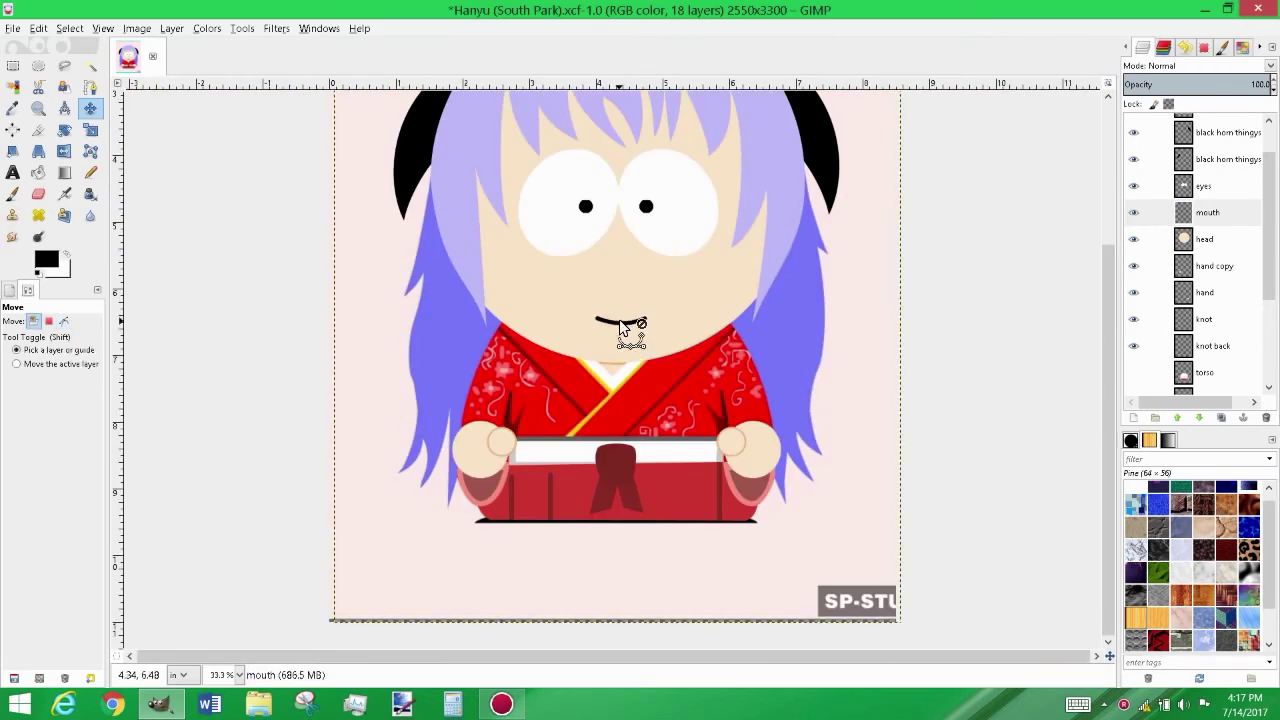
Toggle the kimono, reference and background layers to compare, then select the head layer
scroll(619, 319, "down", 1)
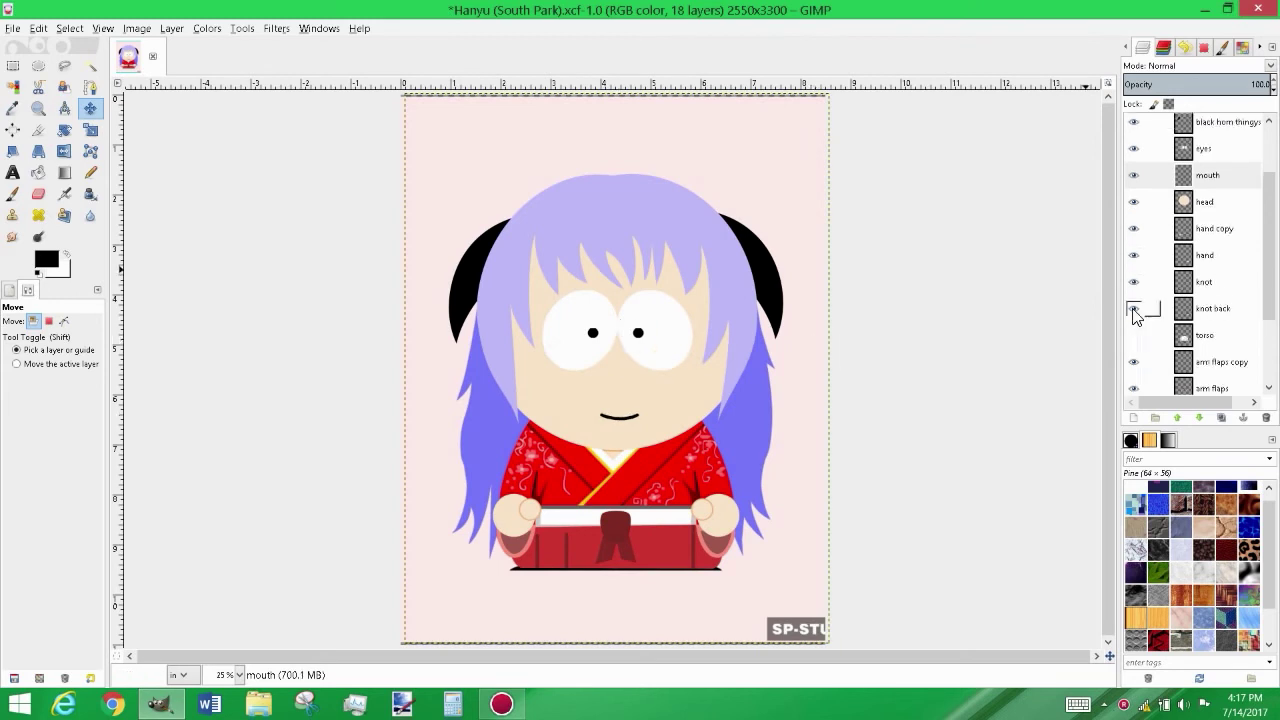
scroll(1137, 300, "down", 3)
left_click(1133, 328)
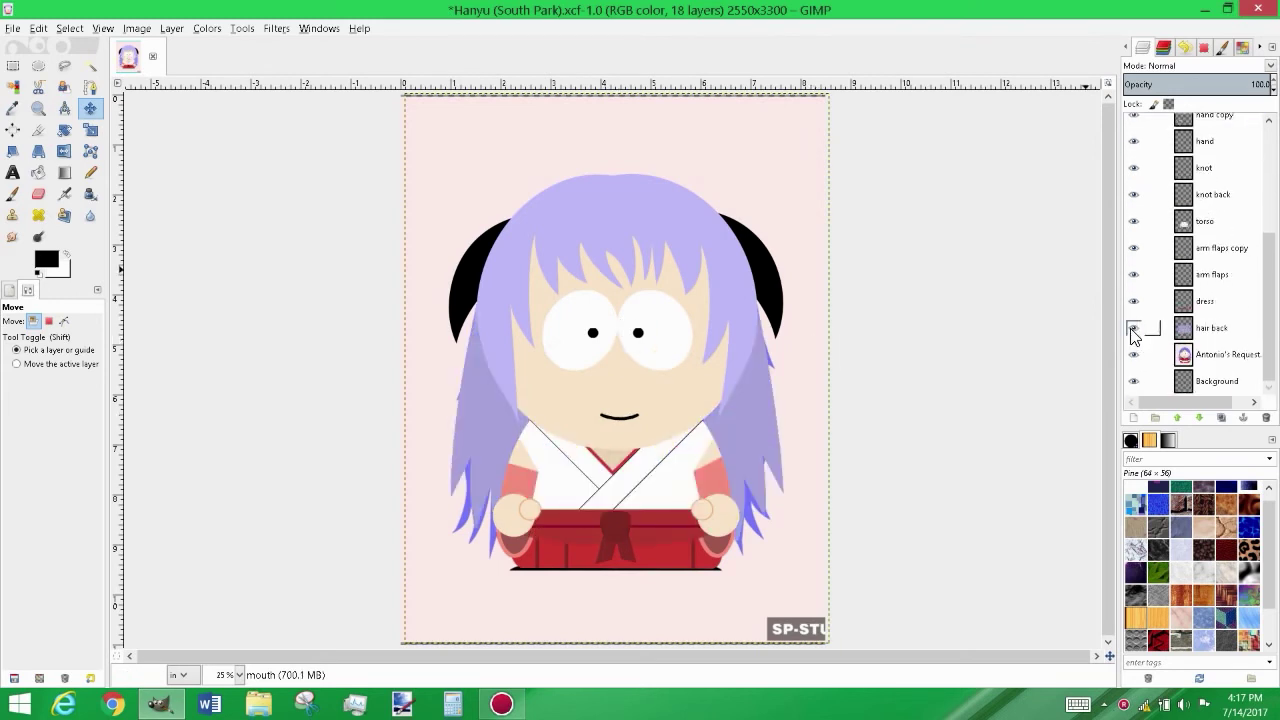
scroll(1256, 316, "up", 3)
left_click(1133, 126)
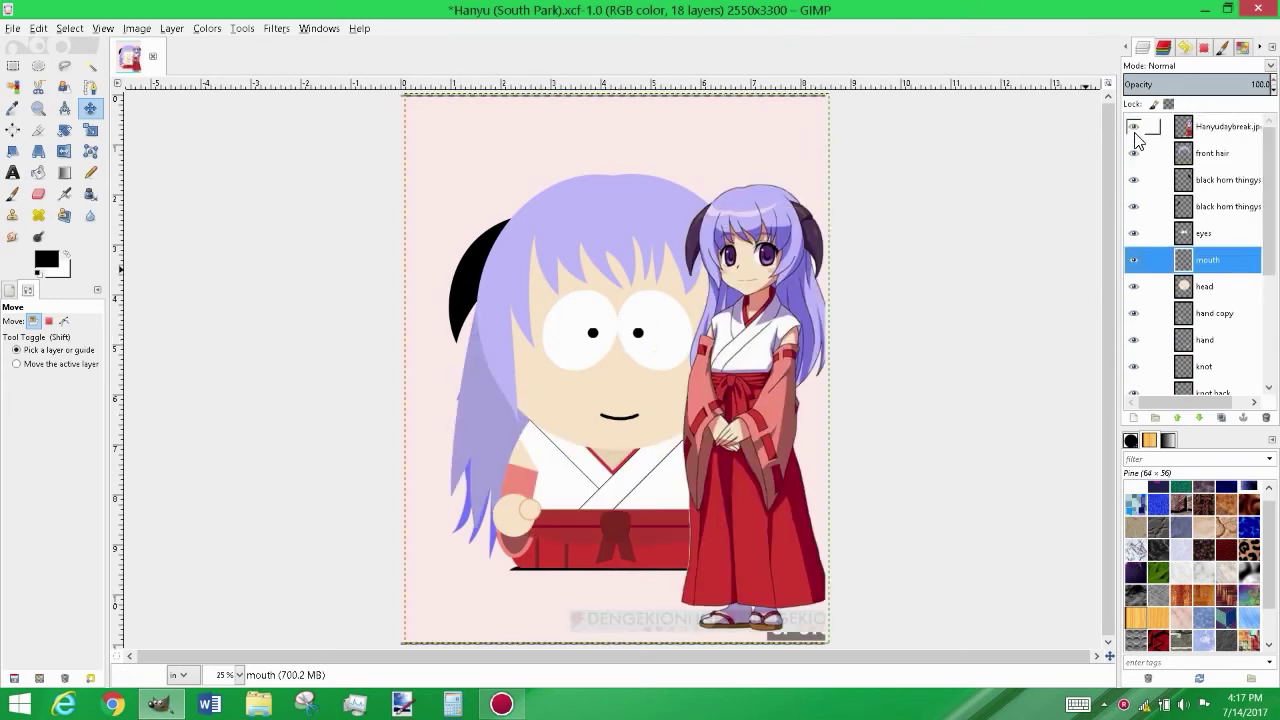
scroll(1133, 357, "down", 3)
left_click(1133, 362)
scroll(1196, 300, "up", 3)
left_click(1196, 272)
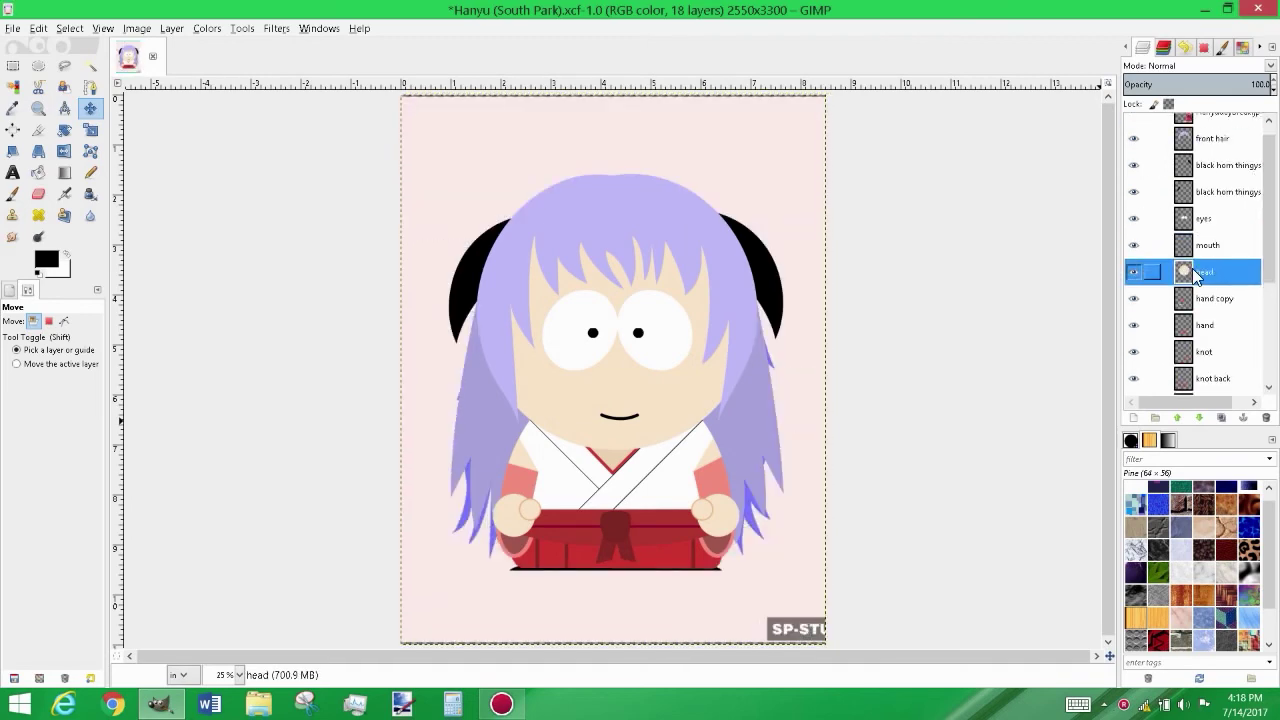
Create a 'dimples' layer and sample the pink blush colour from the reference cheek
key("ctrl+shift+n")
type("s")
key("Return")
left_click(1133, 126)
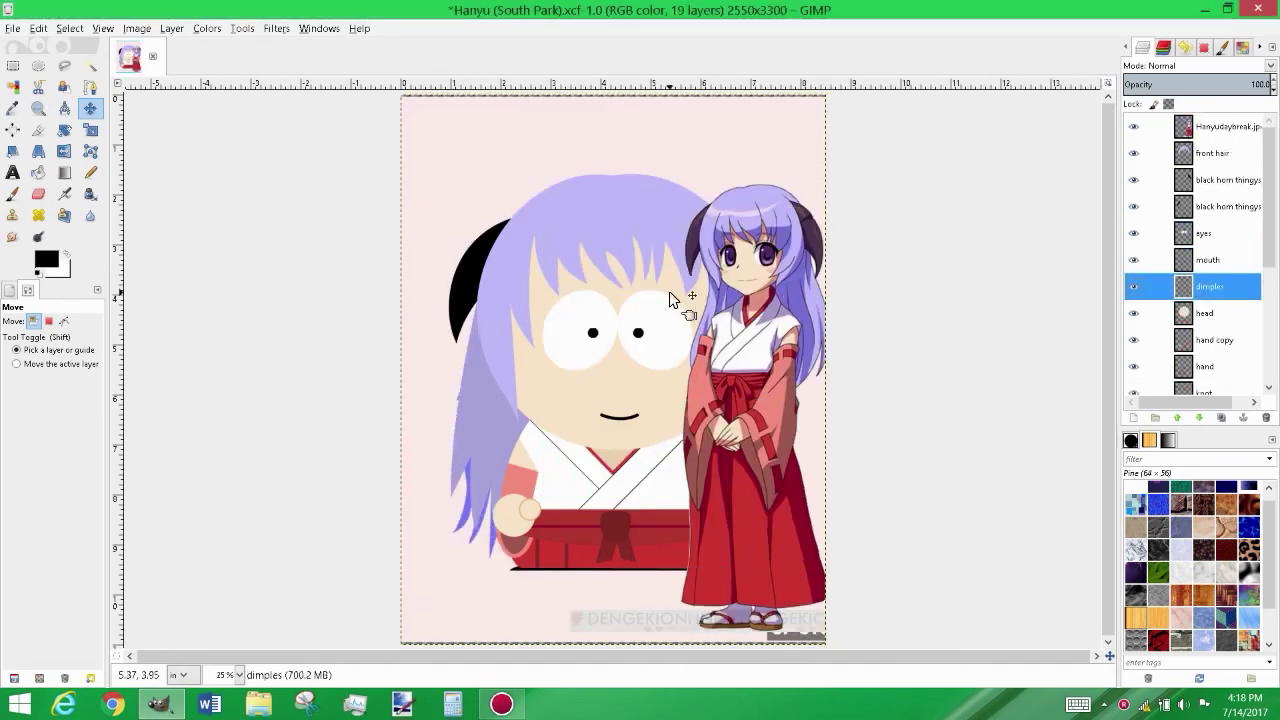
scroll(677, 294, "up", 3)
key("o")
left_click(885, 256)
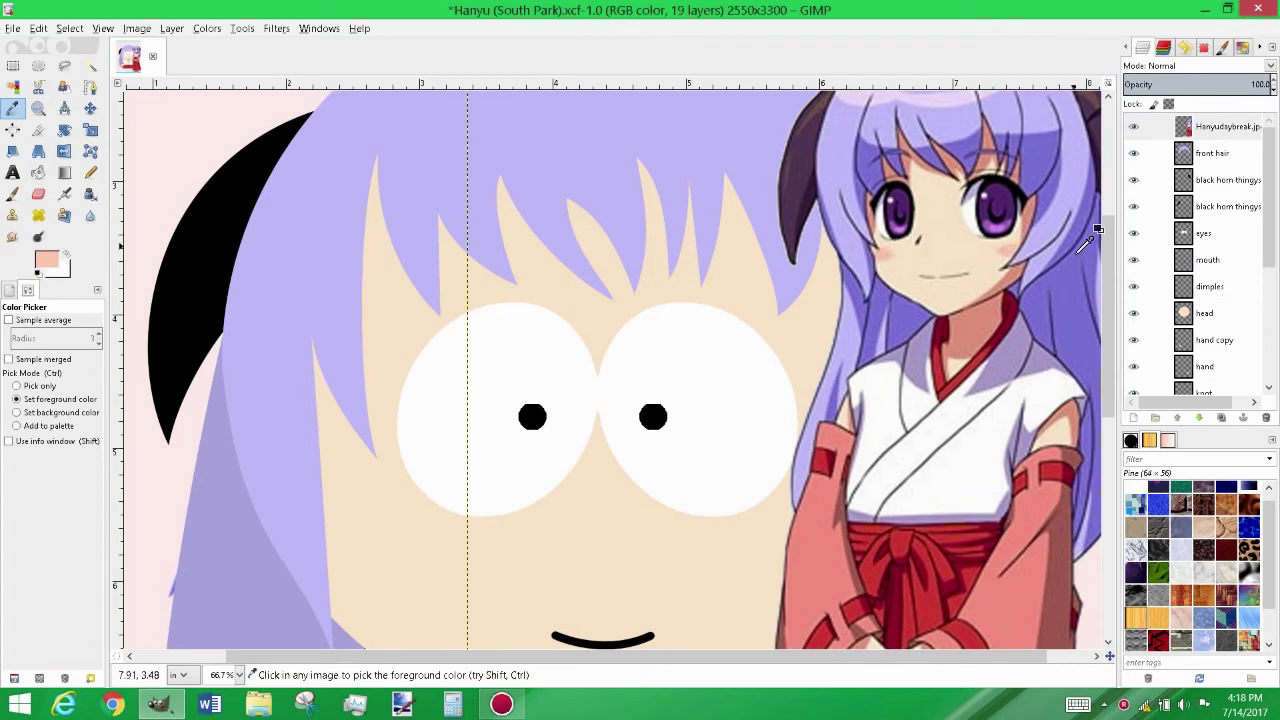
Fill a pink elliptical blush on one cheek of the dimples layer
left_click(1210, 286)
scroll(1108, 378, "down", 3)
key("e")
left_click_drag(383, 427, 455, 467)
key("shift+b")
left_click(419, 443)
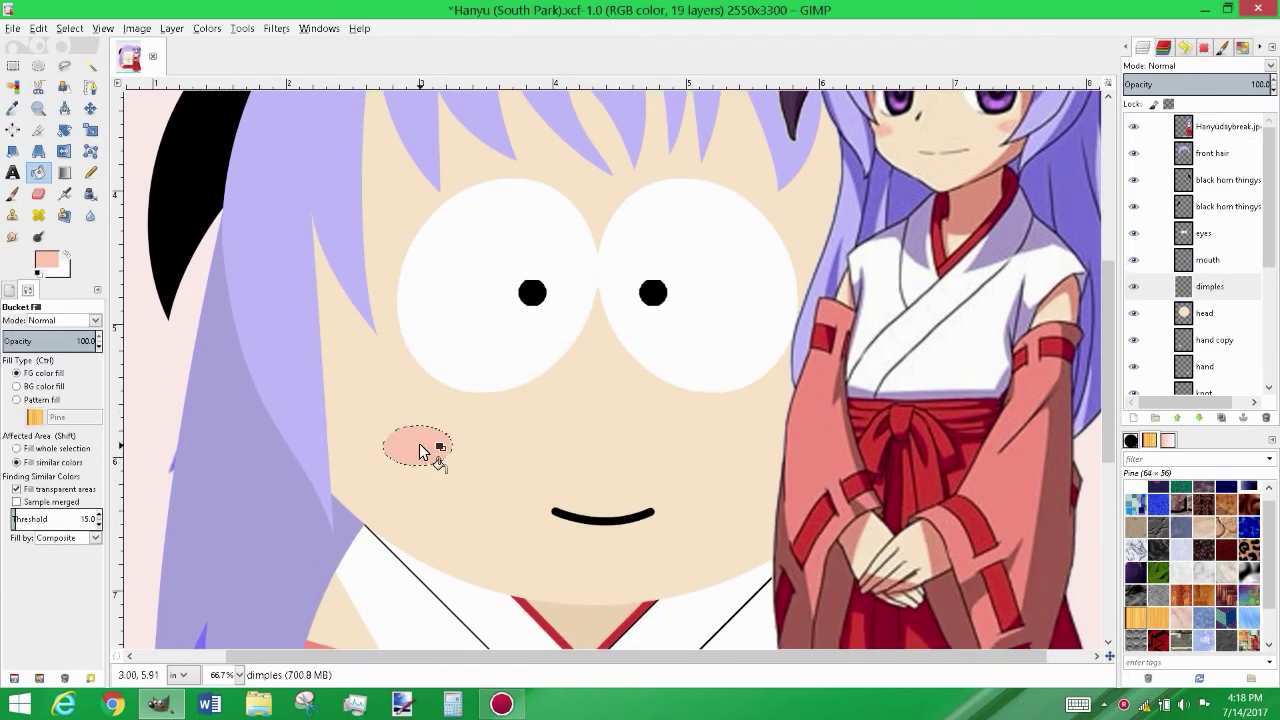
key("ctrl+shift+a")
Duplicate the blush onto the other cheek, then select arm flaps copy for a new layer
scroll(497, 393, "down", 1)
key("m")
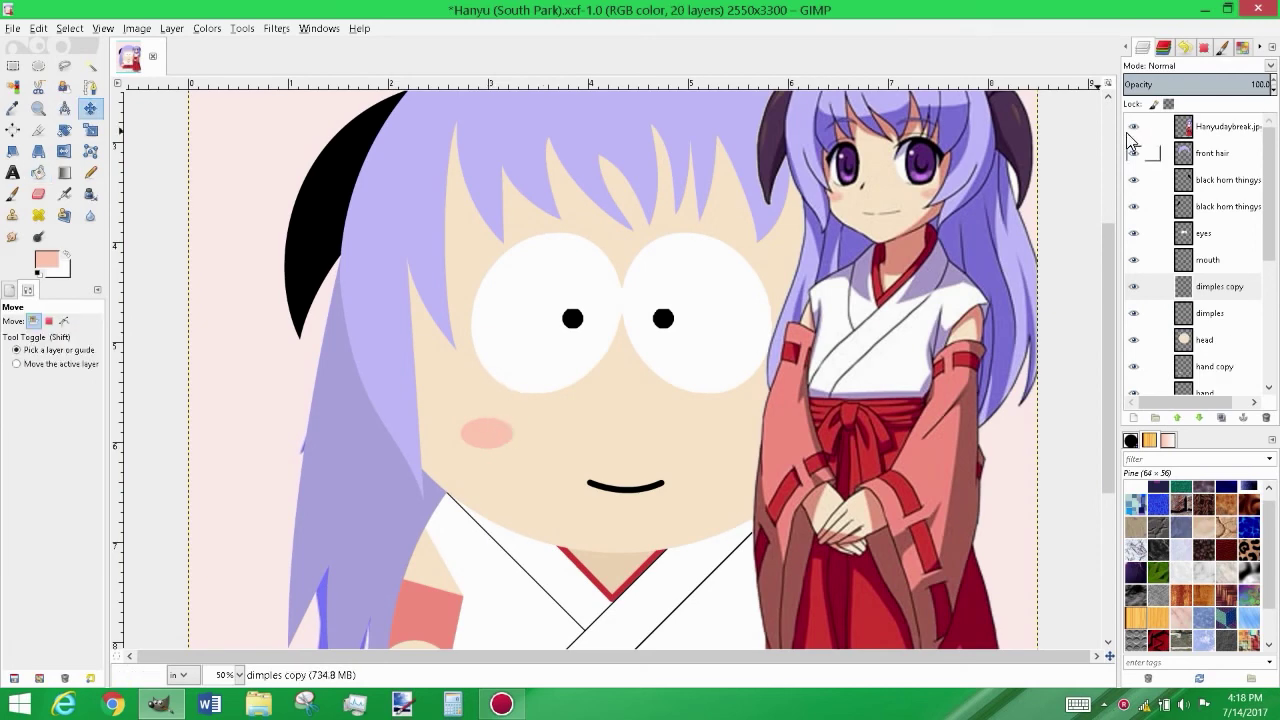
left_click(1133, 126)
key("shift+ctrl+d")
key("shift+Right")
key("shift+Right")
key("shift+Right")
key("shift+Right")
key("shift+Right")
key("shift+Right")
key("shift+Right")
key("shift+Right")
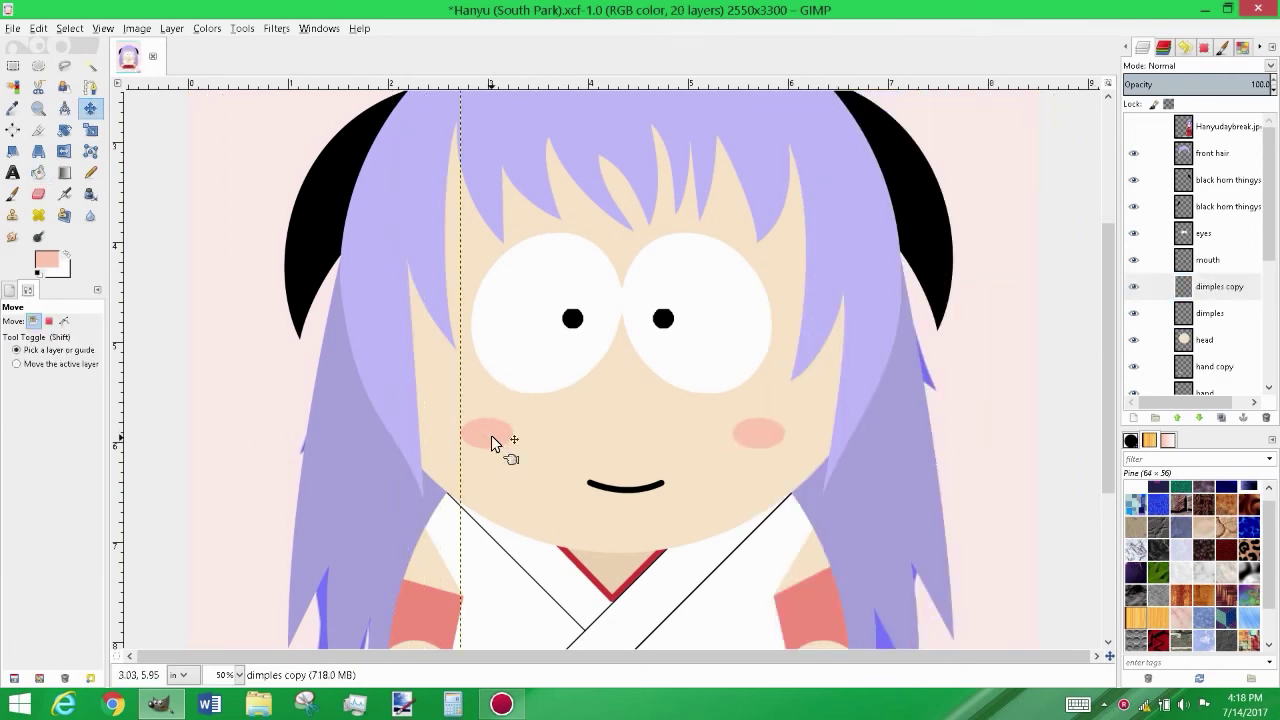
scroll(491, 435, "down", 2)
scroll(699, 405, "up", 1)
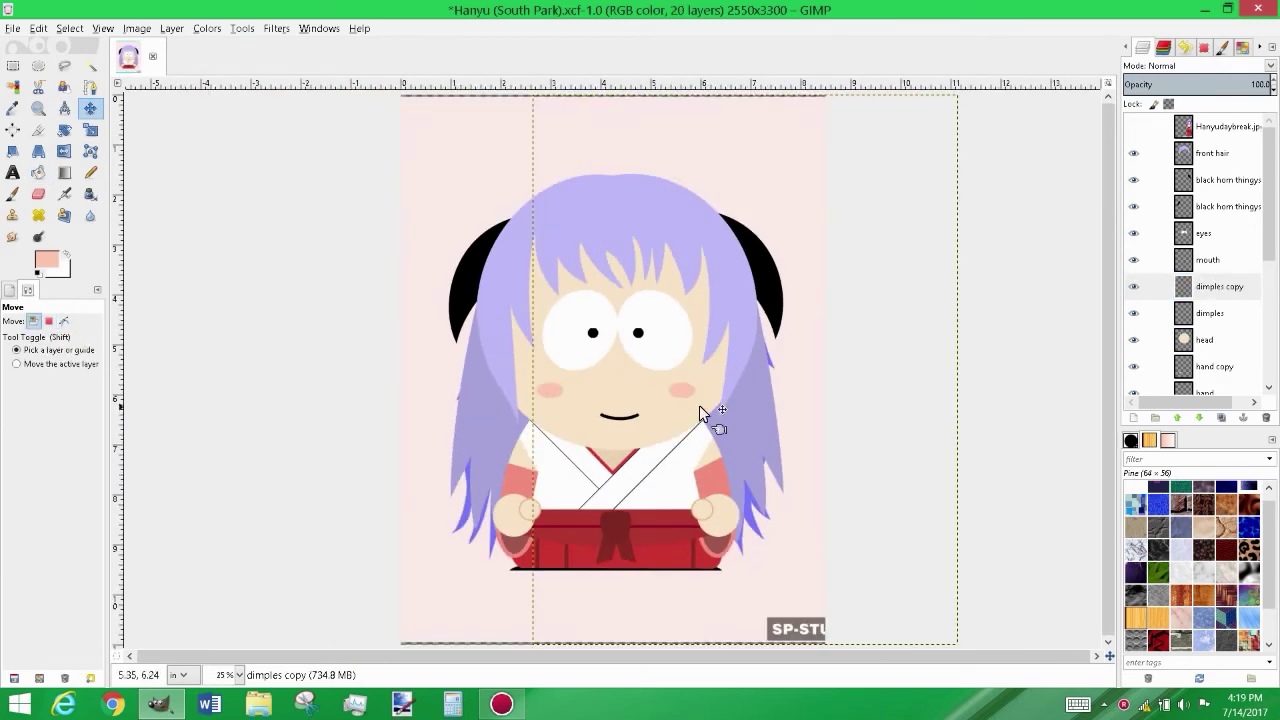
scroll(1200, 300, "down", 3)
left_click(1205, 377)
left_click(1216, 325)
key("shift+ctrl+n")
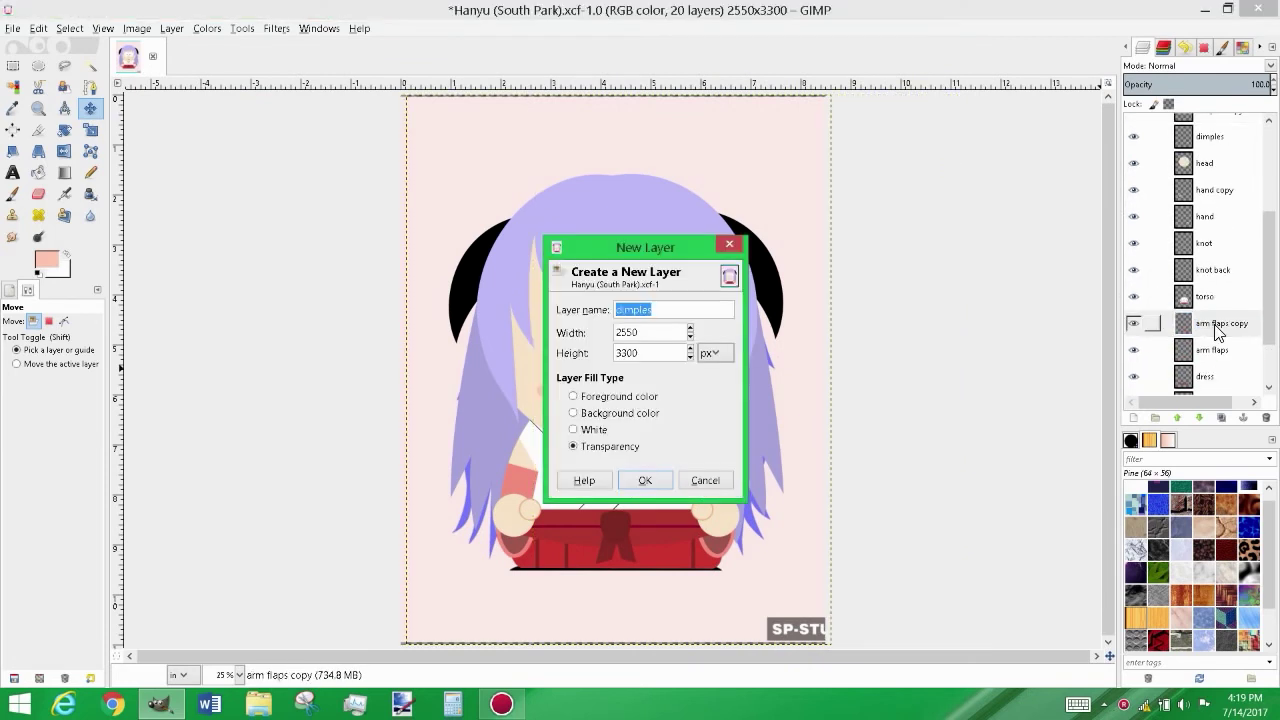
type("shoe")
Create a 'shoe' layer with black colour, hide the dress and select an oval along the hakama bottom
key("Return")
key("d")
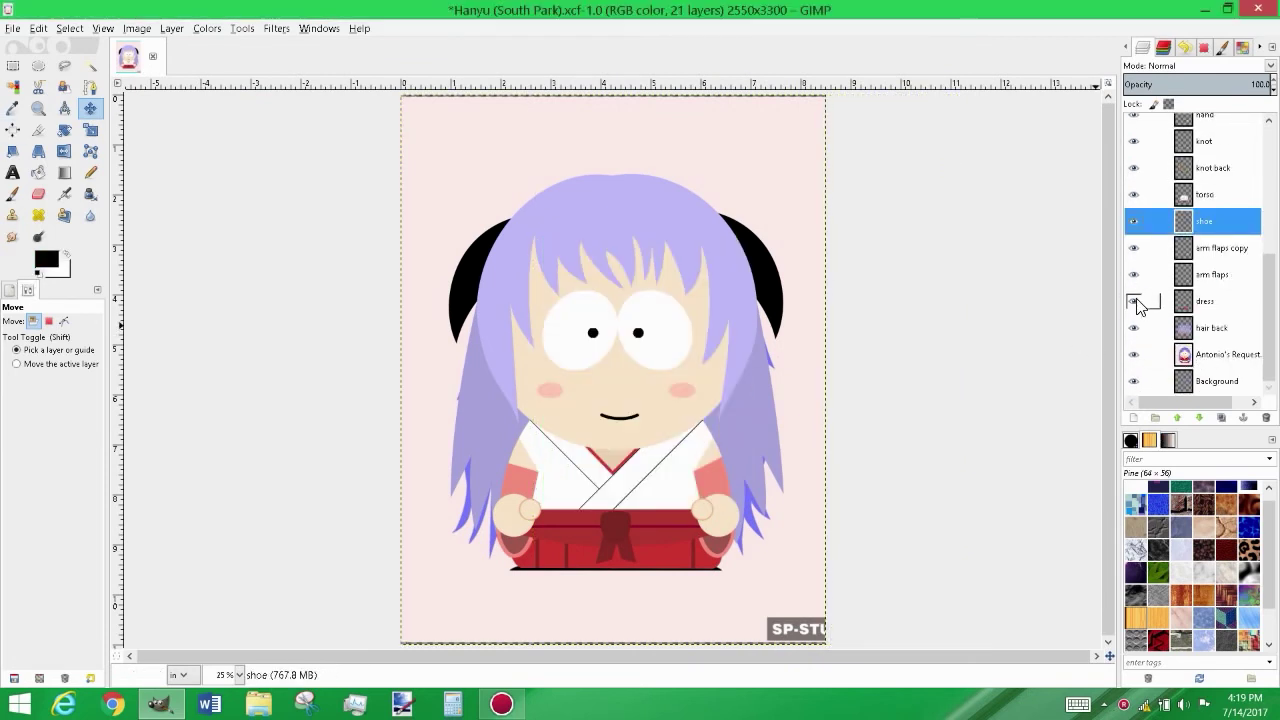
left_click(1133, 301)
key("e")
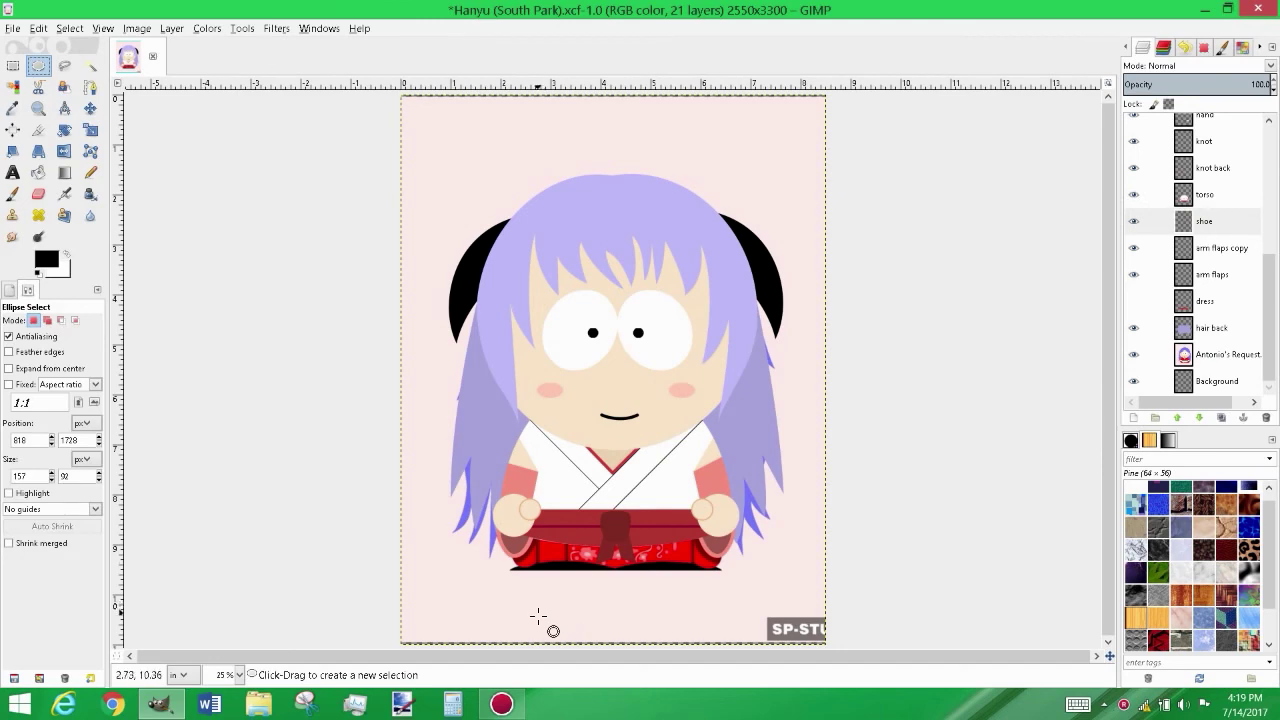
scroll(543, 614, "up", 4)
left_click_drag(304, 485, 722, 590)
left_click_drag(337, 543, 305, 540)
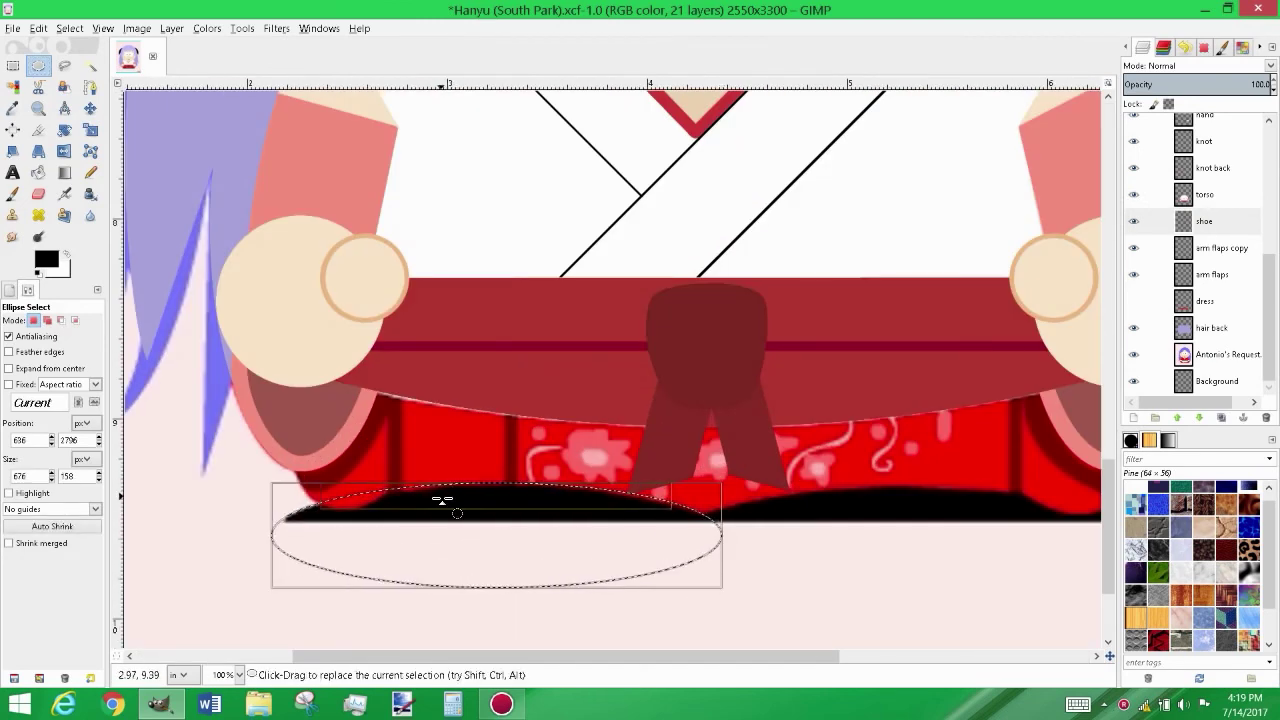
Cut away the oval's lower half and bucket-fill the shoe shape black
key("r")
left_click_drag(256, 605, 730, 518)
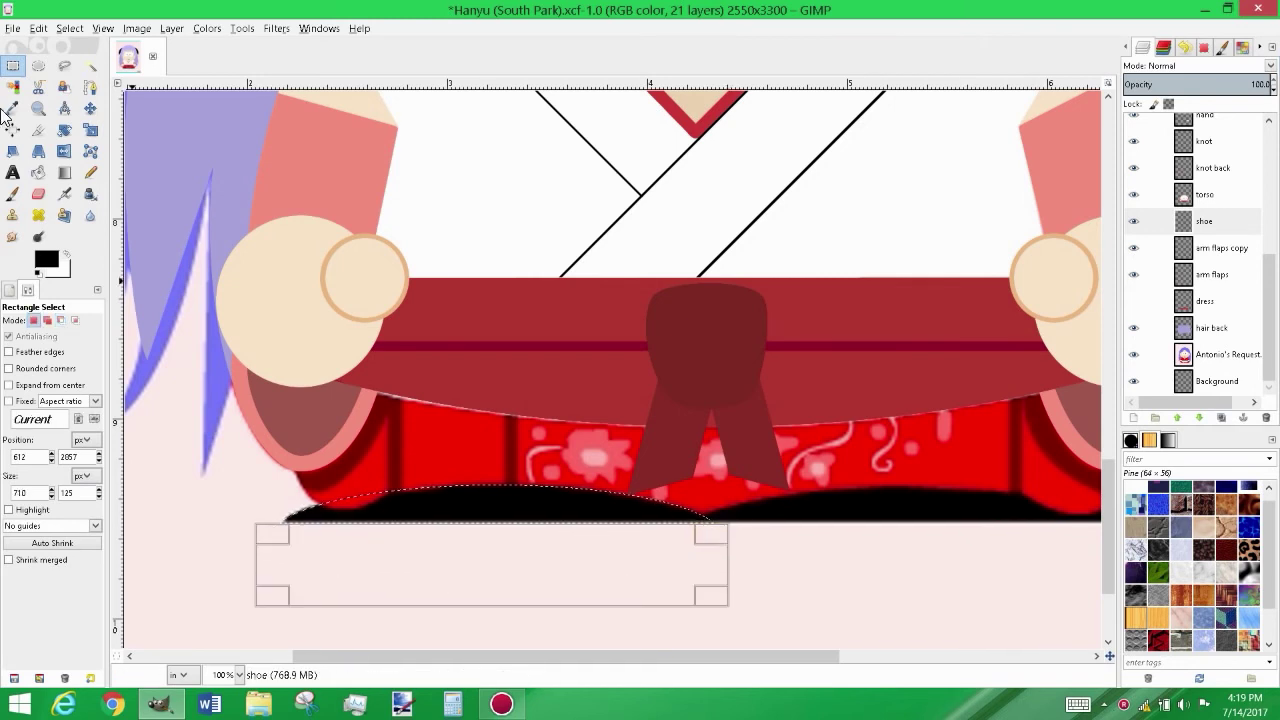
key("shift+b")
left_click(491, 500)
Duplicate the shoe layer and nudge the copy slightly sideways with the arrow keys
key("minus")
key("shift+ctrl+d")
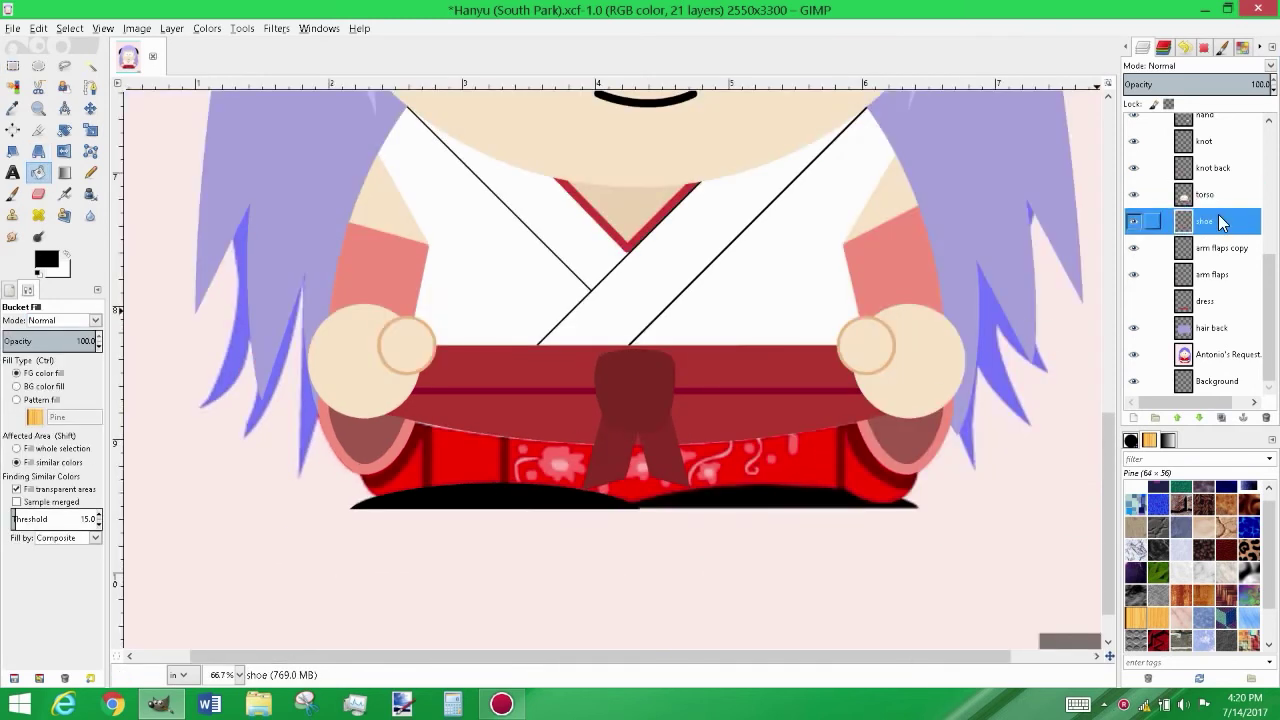
key("m")
key("Right")
key("Right")
key("Right")
key("Right")
key("Right")
key("Right")
key("Right")
key("Right")
key("Right")
key("Left")
key("Left")
key("Left")
key("Left")
key("Left")
key("Left")
key("Left")
key("Left")
key("Left")
Show the dress again, zoom out, hide the pink backdrop and show the Hanyu reference picture
left_click(1133, 327)
key("minus")
key("minus")
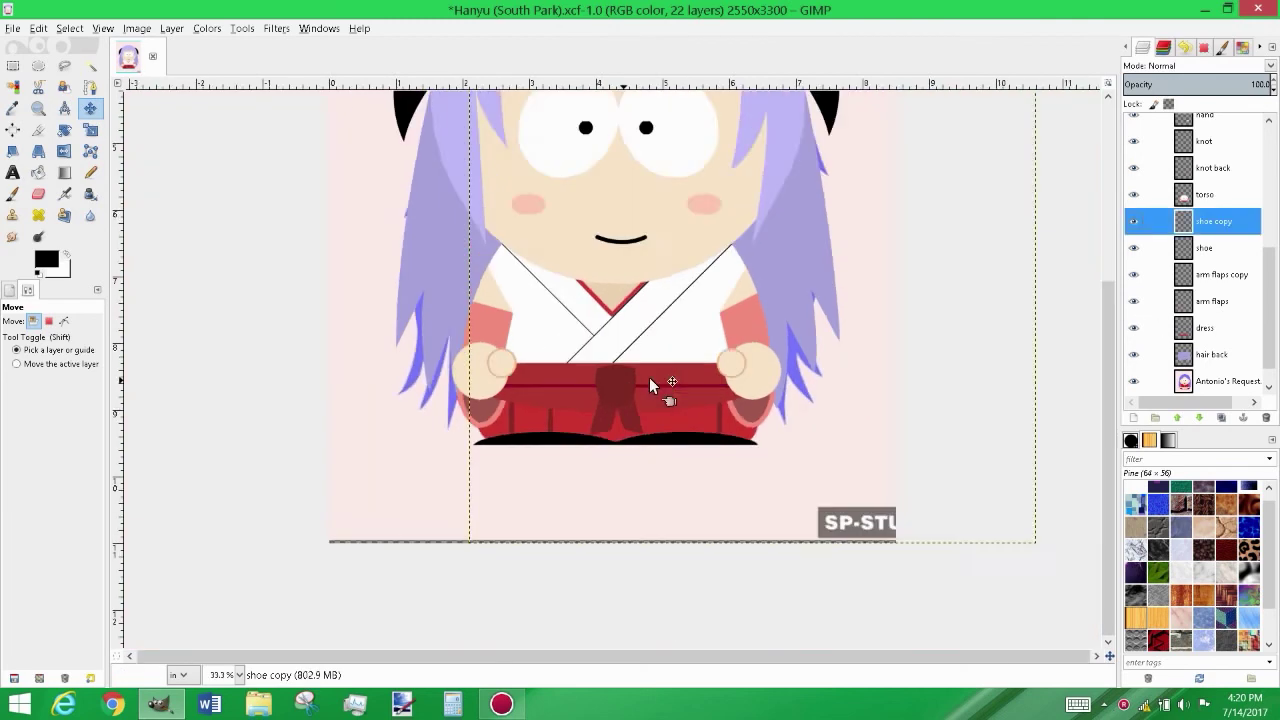
key("minus")
left_click(1133, 381)
scroll(1135, 305, "up", 5)
left_click(1133, 126)
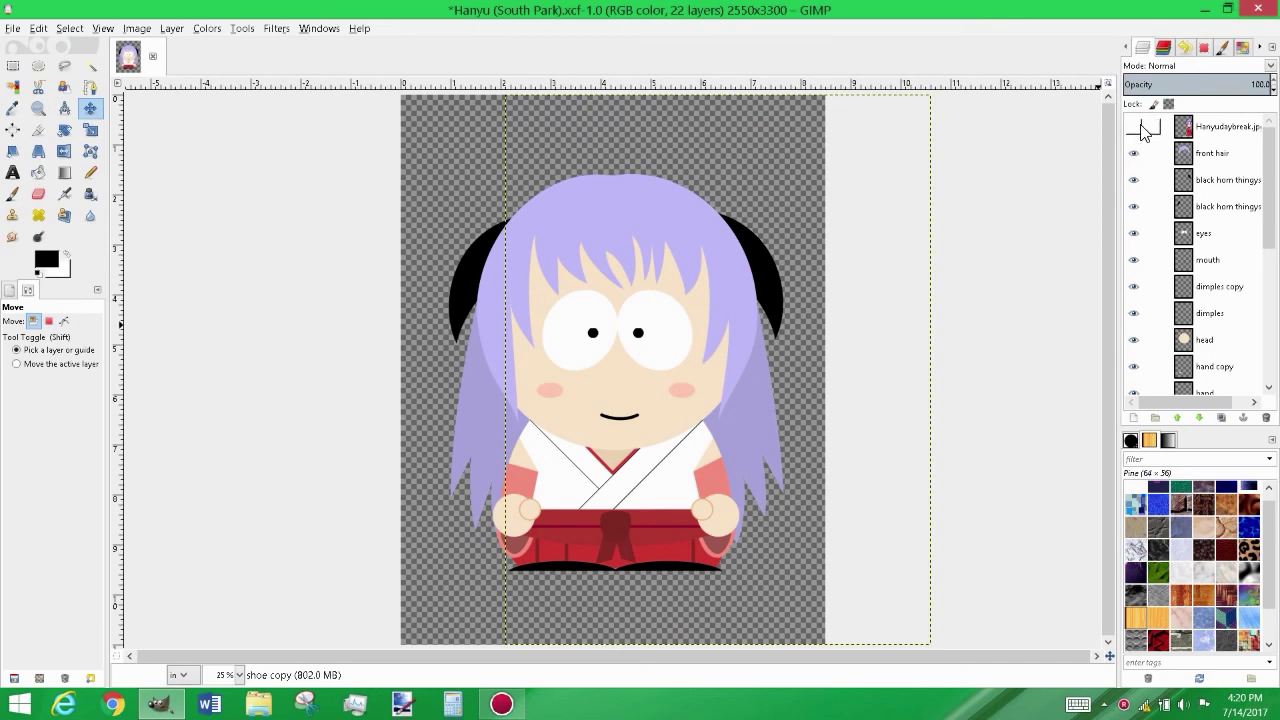
Hide the Hanyu reference, select the Background layer, and hide the hair back and torso layers
key("minus")
key("plus")
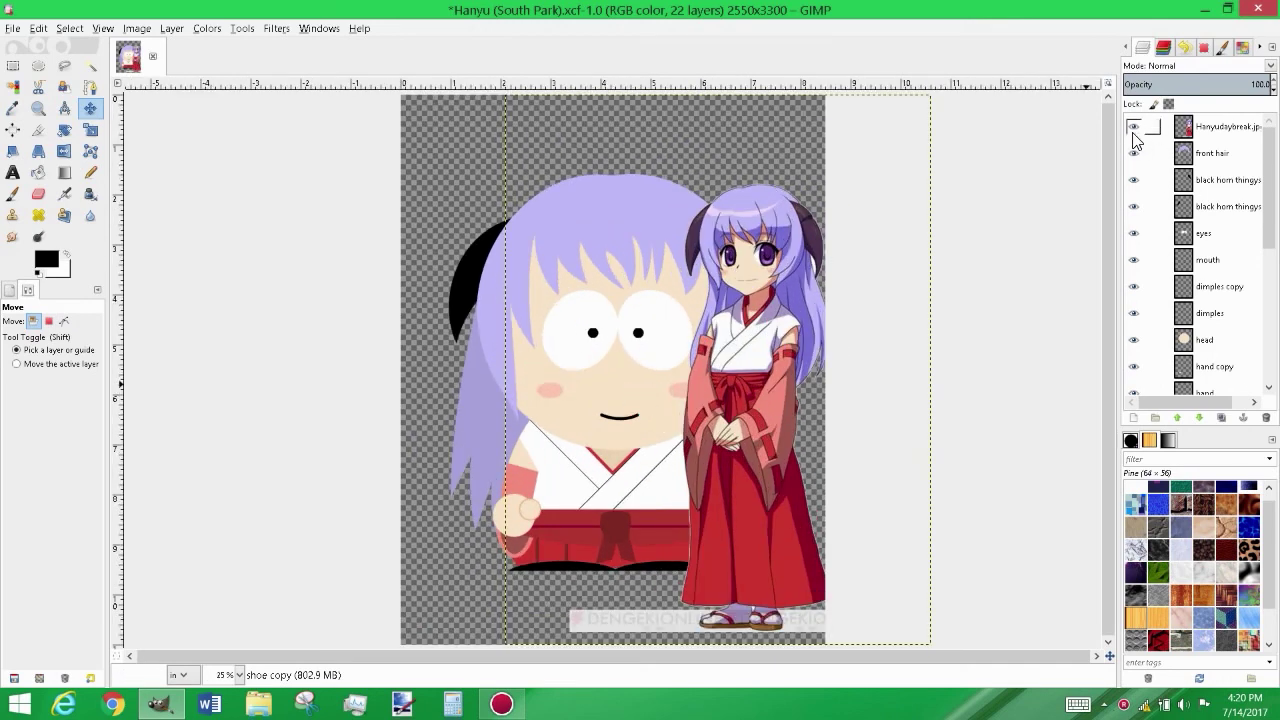
left_click(1133, 126)
scroll(1200, 300, "down", 5)
left_click(1216, 381)
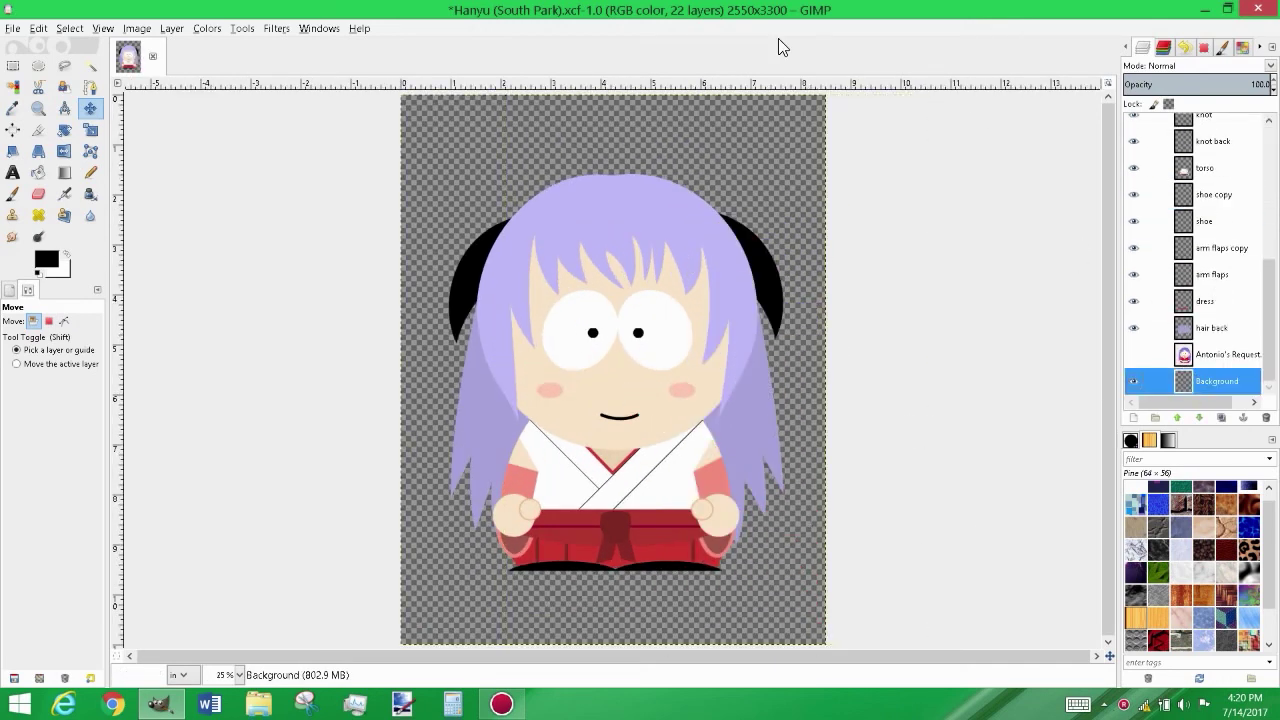
left_click(1133, 328)
left_click(1133, 168)
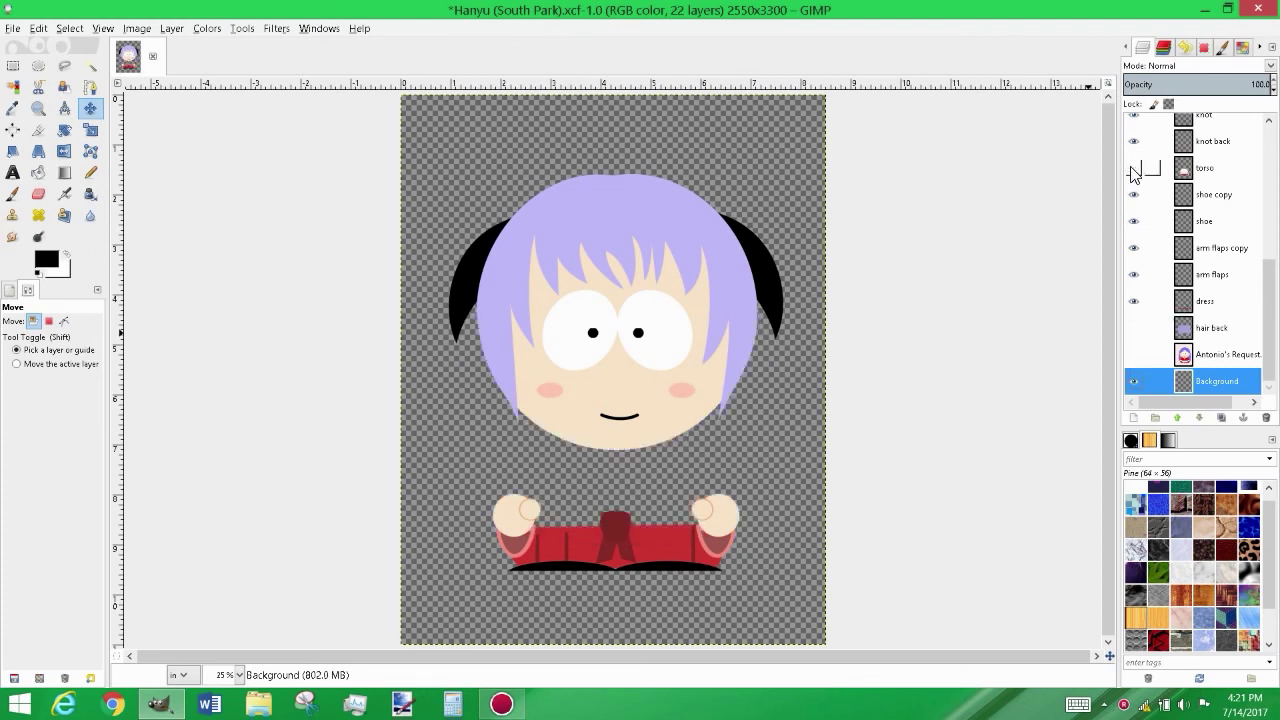
Toggle the pink backdrop and dress layers, restore hair back, dress and torso, then select torso
left_click(1133, 354)
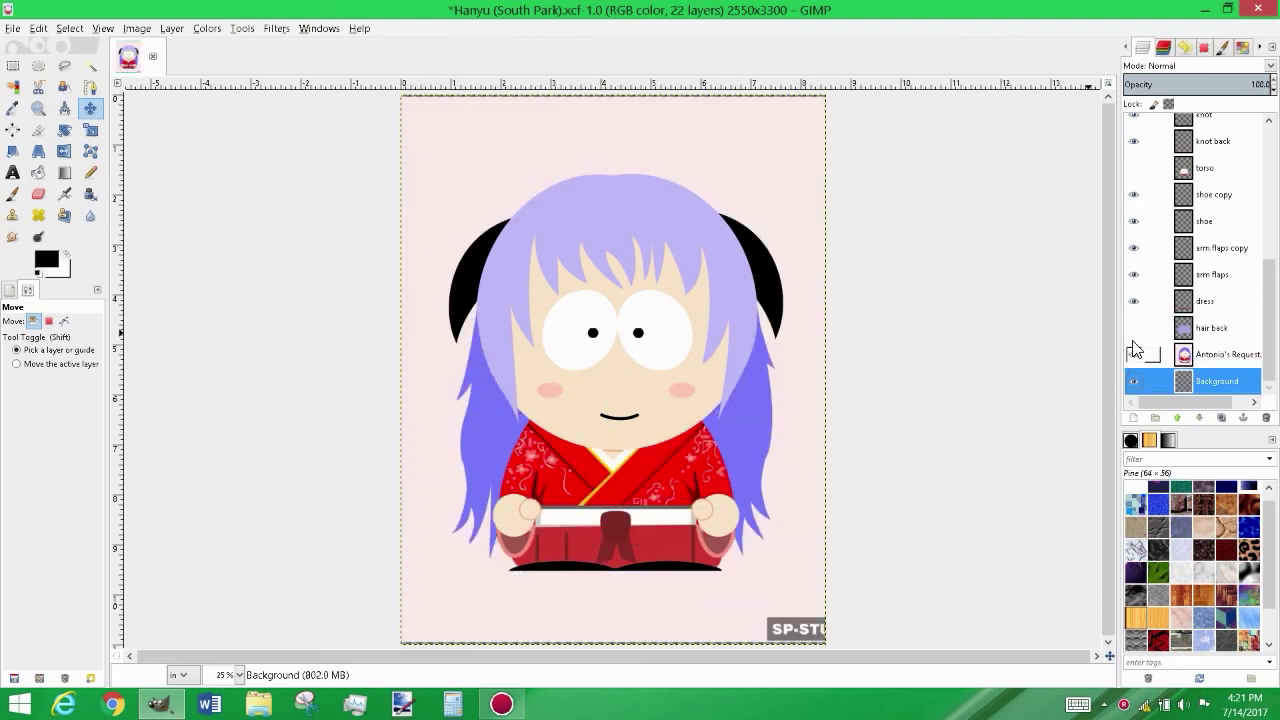
left_click(1133, 301)
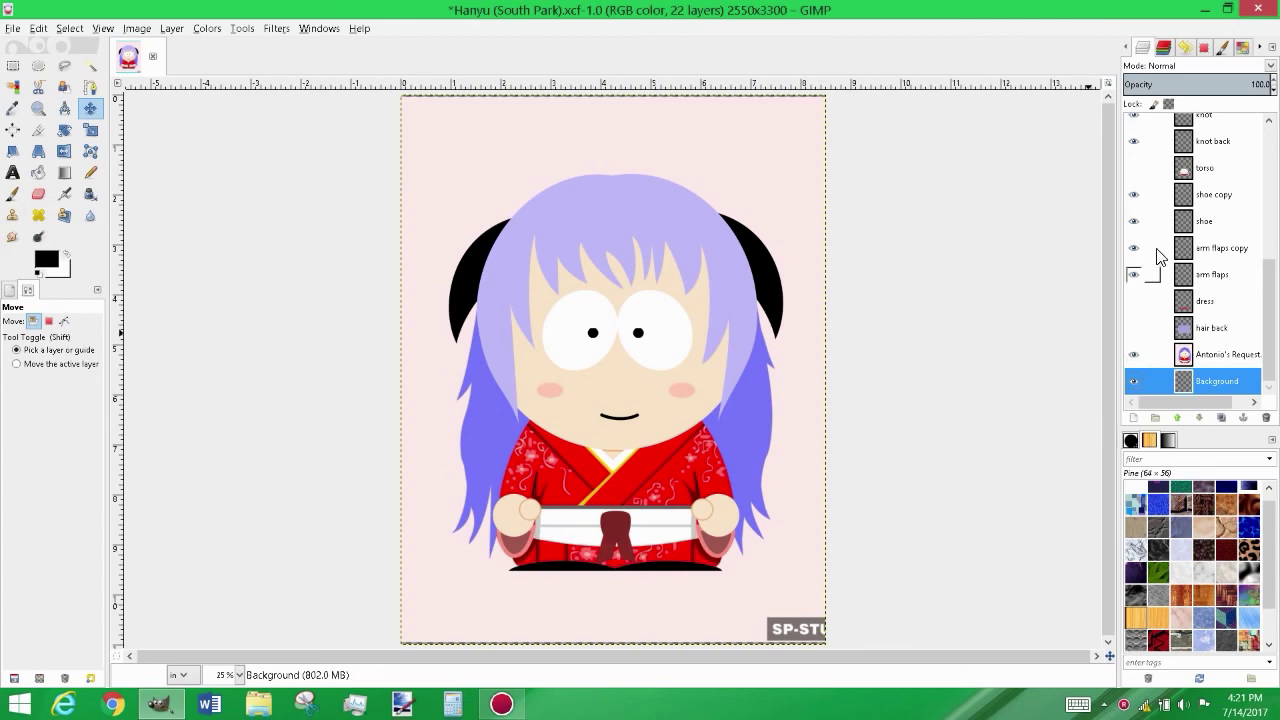
left_click(1133, 354)
left_click(1133, 328)
left_click(1133, 301)
left_click(1133, 168)
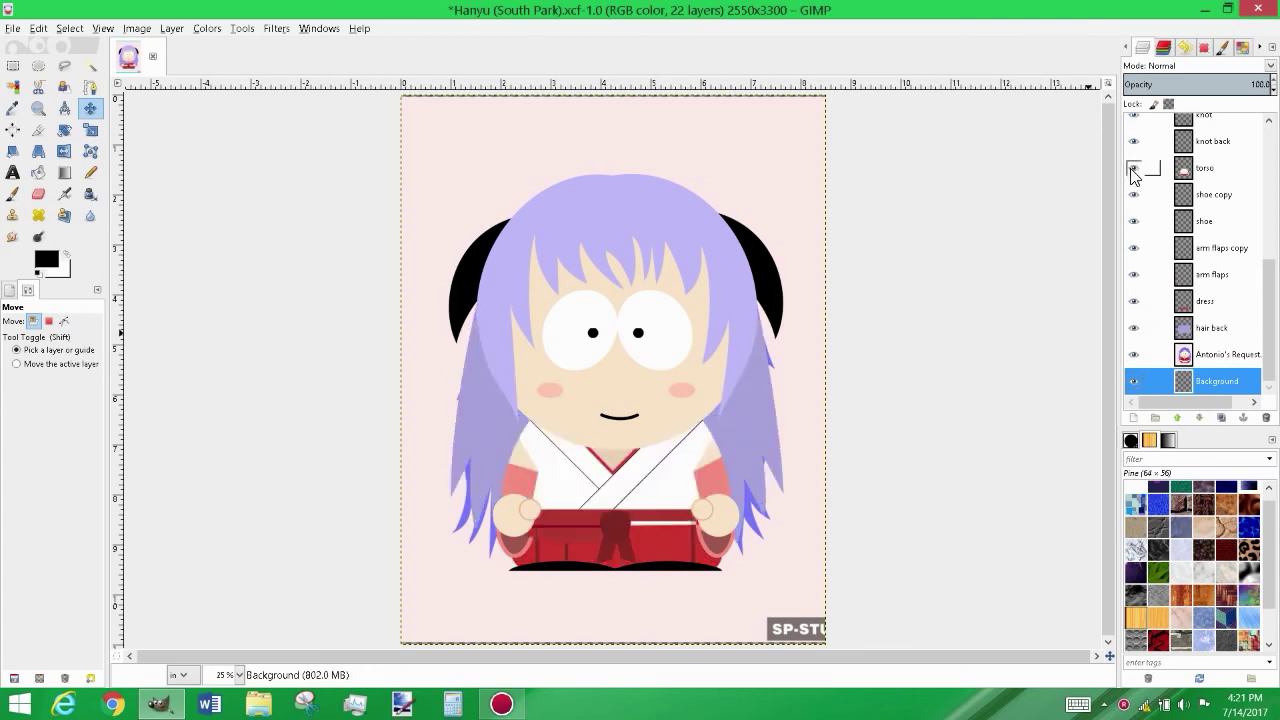
left_click(1205, 168)
Zoom in on the hakama's right side and begin a path beside the arm flap near the hand
scroll(935, 539, "up", 4)
key("p")
key("o")
scroll(940, 535, "up", 2)
key("x")
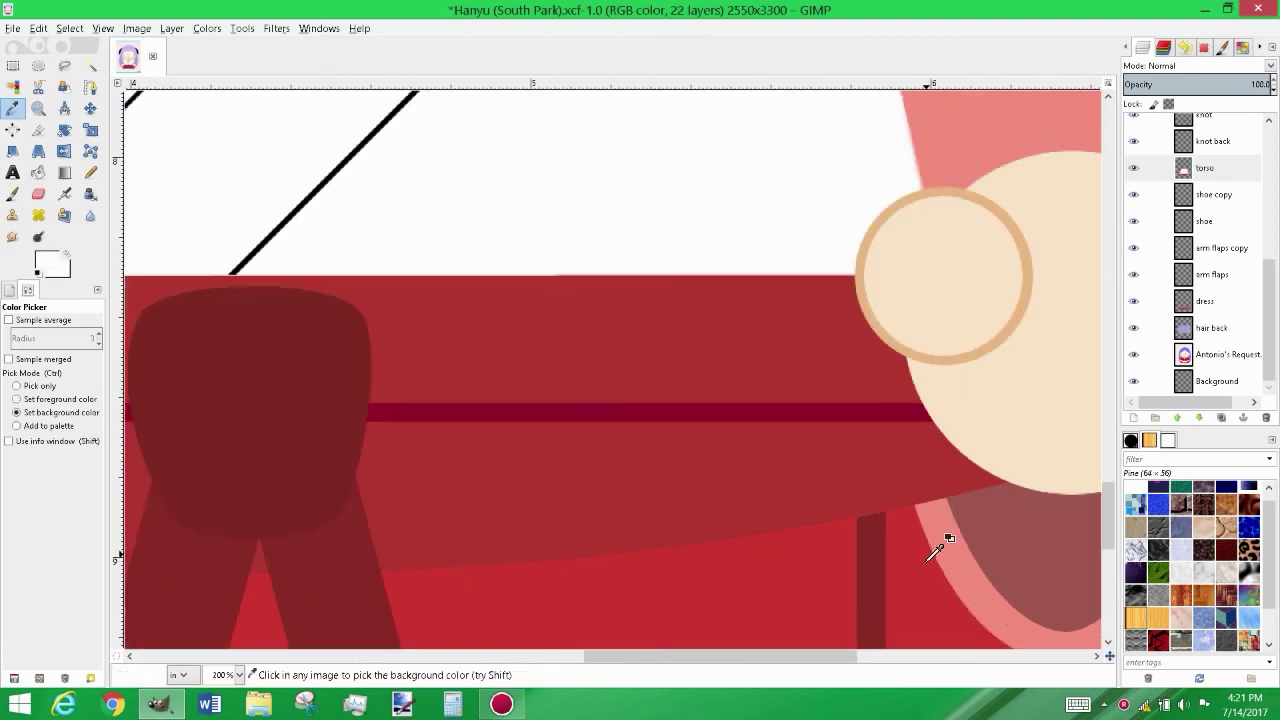
left_click(18, 199)
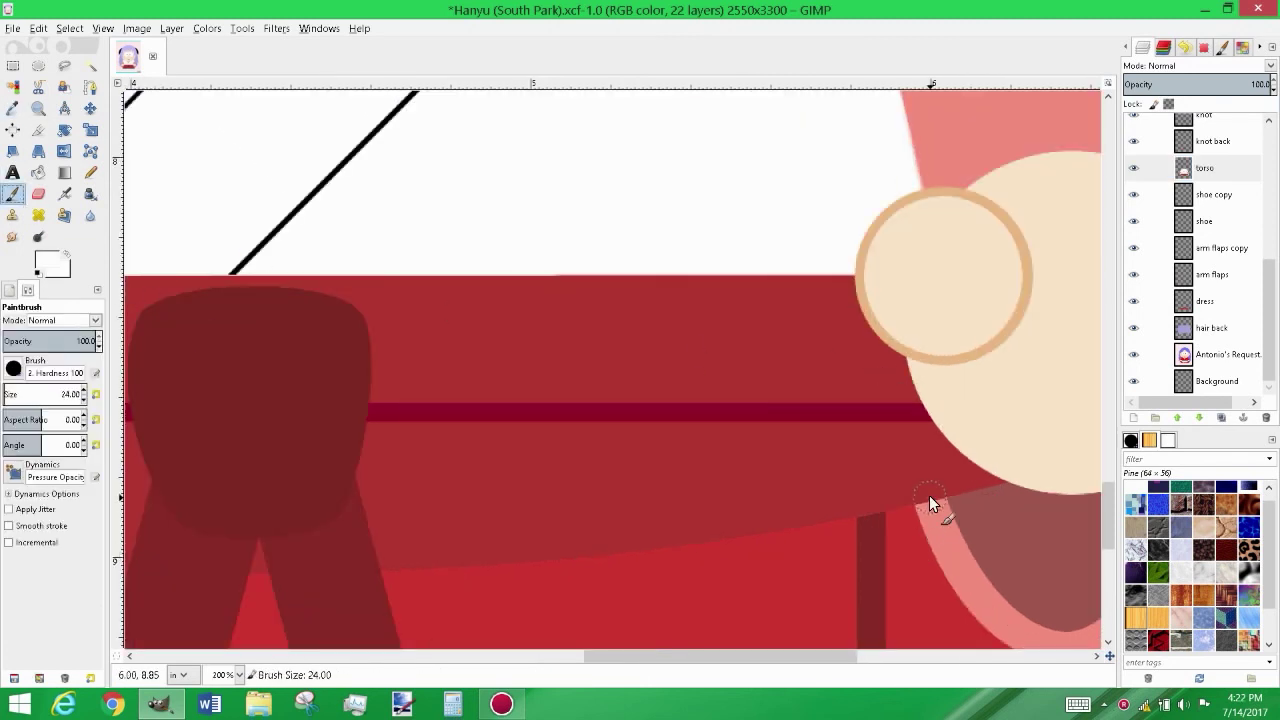
key("b")
left_click(933, 505)
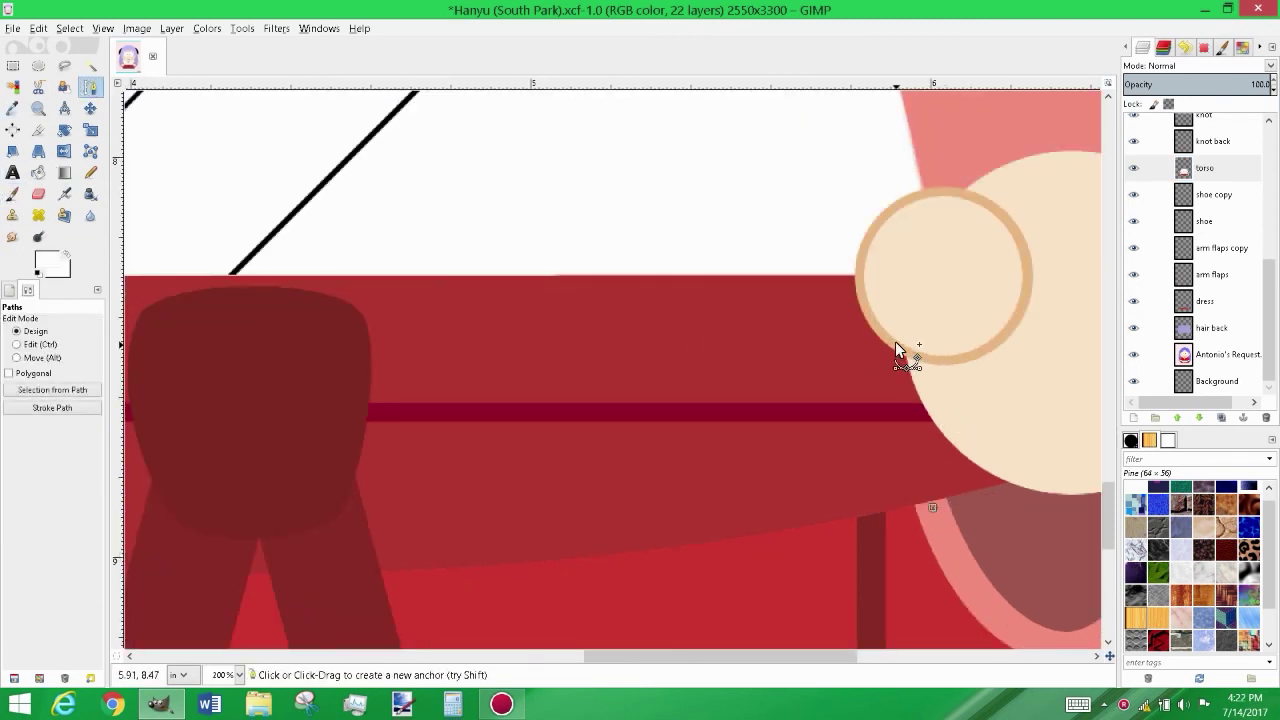
left_click_drag(906, 288, 898, 338)
Move the arm flaps copy and arm flaps layers above torso and link them together
left_click(1215, 248)
scroll(1200, 250, "up", 2)
left_click_drag(1205, 321, 1203, 245)
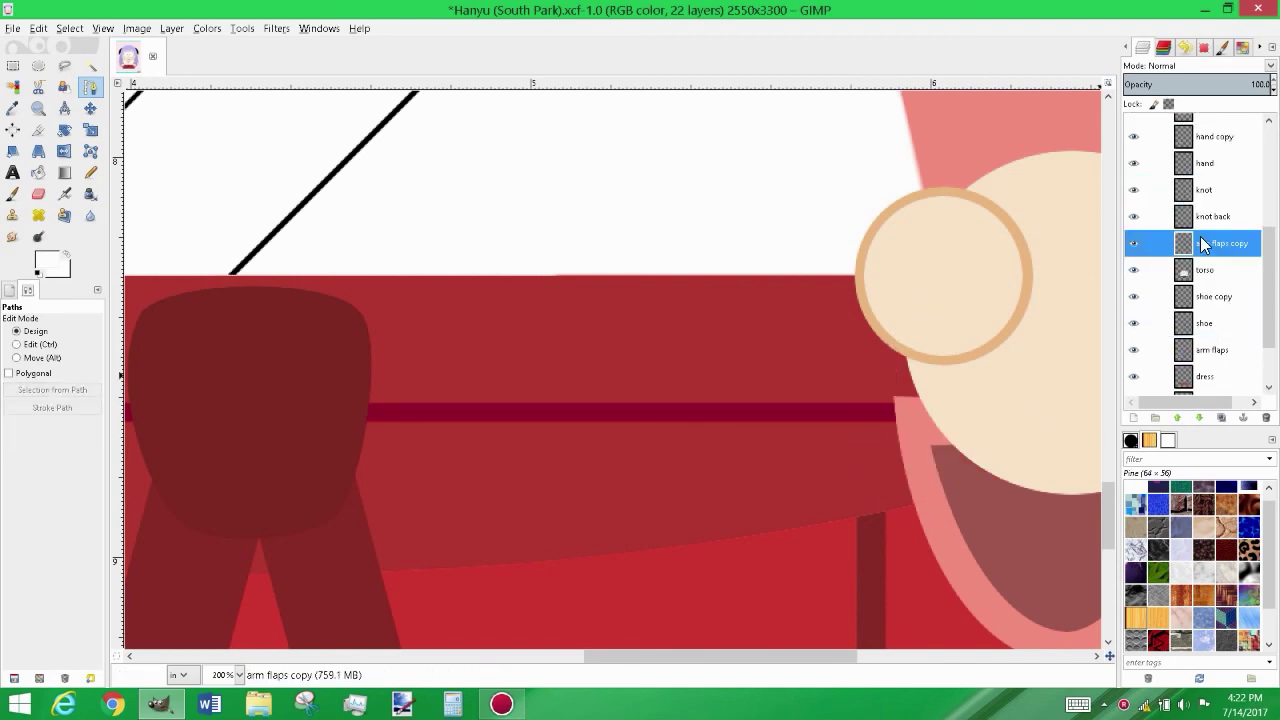
left_click_drag(1210, 350, 1210, 270)
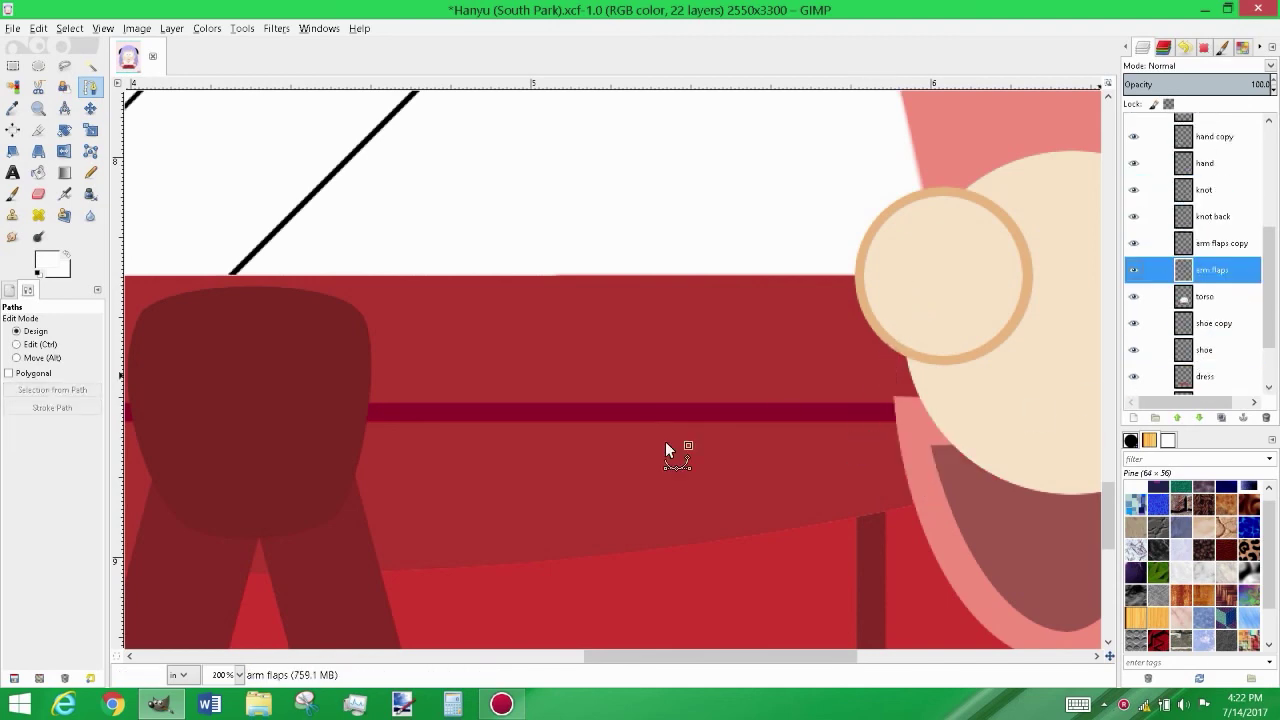
key("minus")
left_click(1152, 244)
Check the sleeve flaps with the Move tool, unlink the arm flap layers, and hide the pink backdrop
key("m")
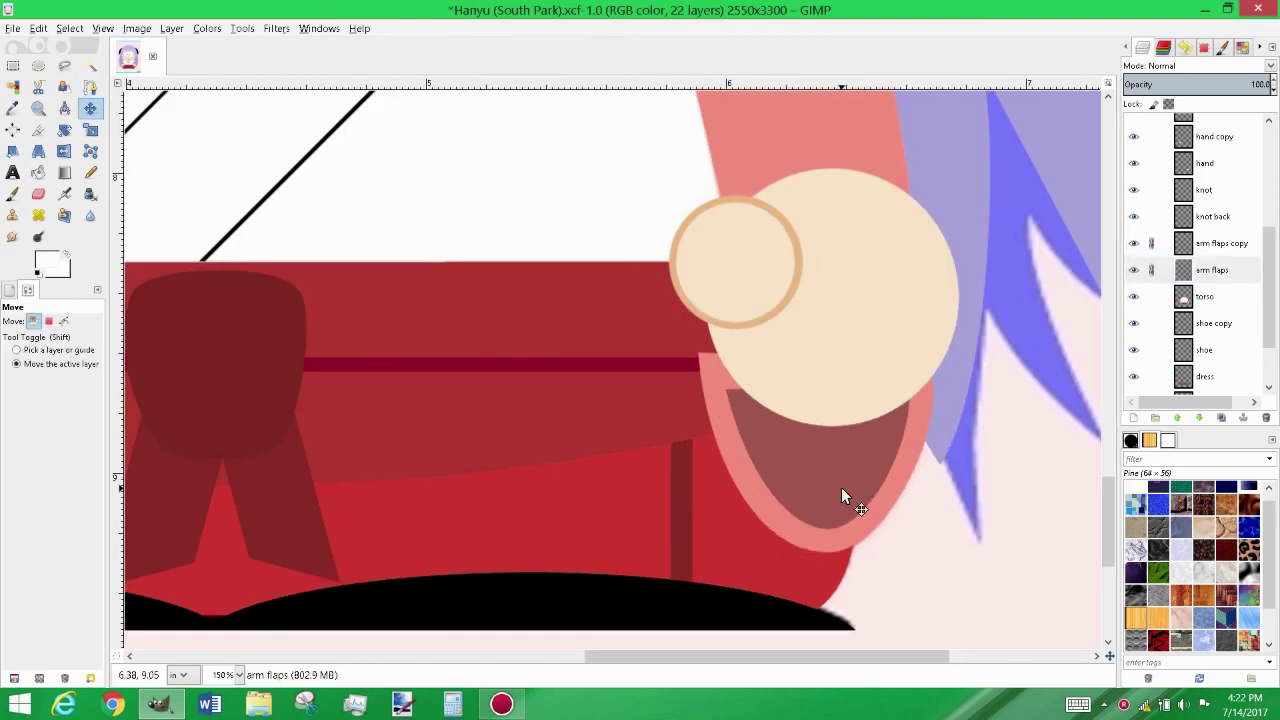
left_click(841, 487)
key("minus")
key("minus")
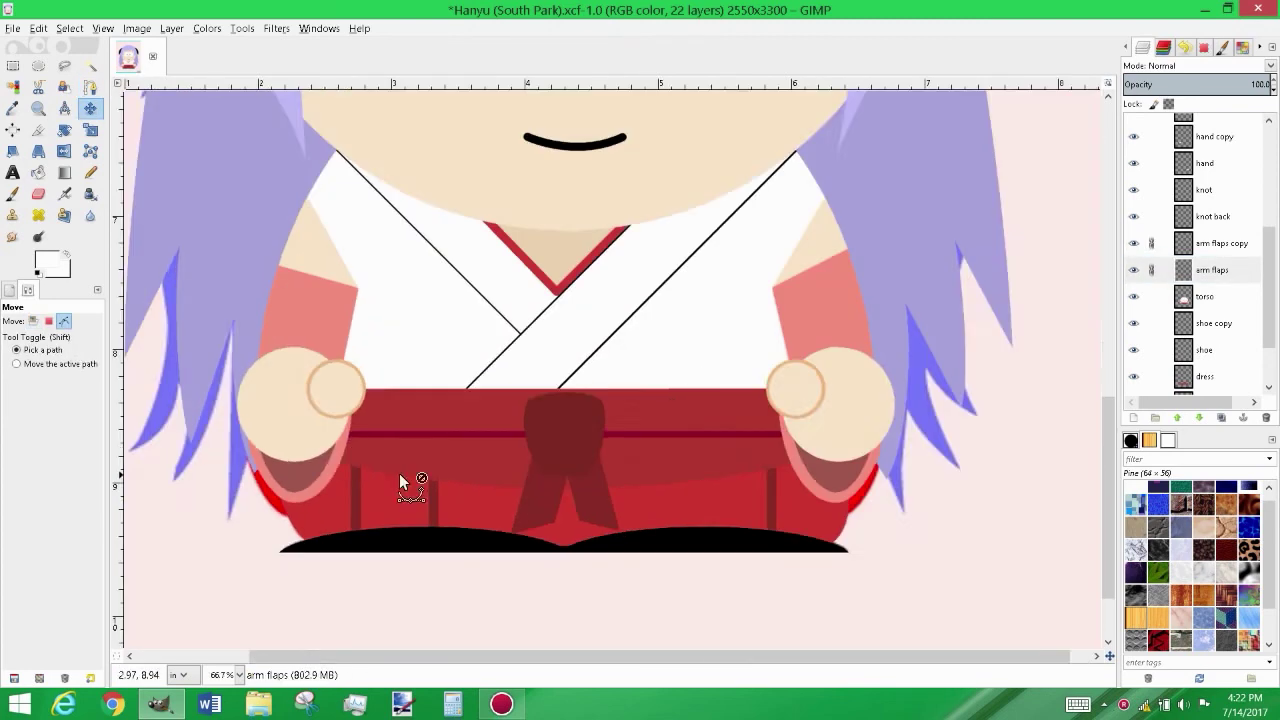
key("plus")
key("minus")
key("minus")
key("minus")
left_click(1152, 270)
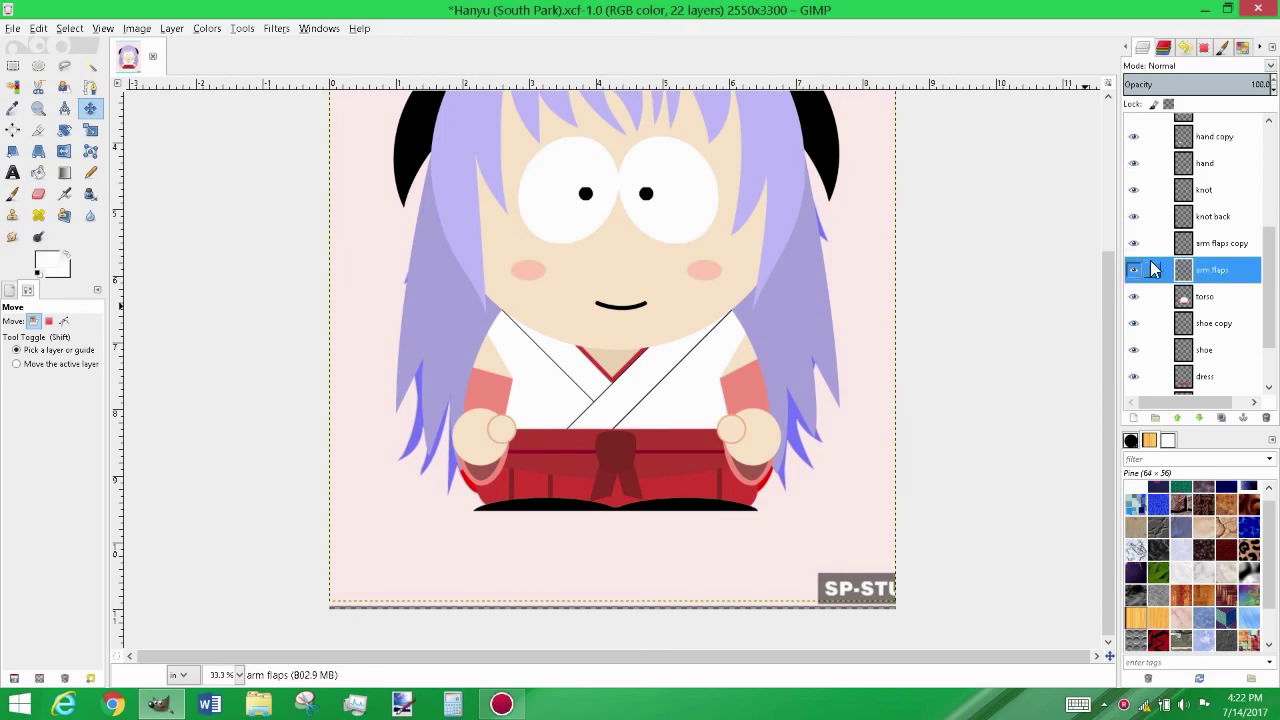
key("minus")
scroll(1193, 278, "down", 2)
left_click(1133, 354)
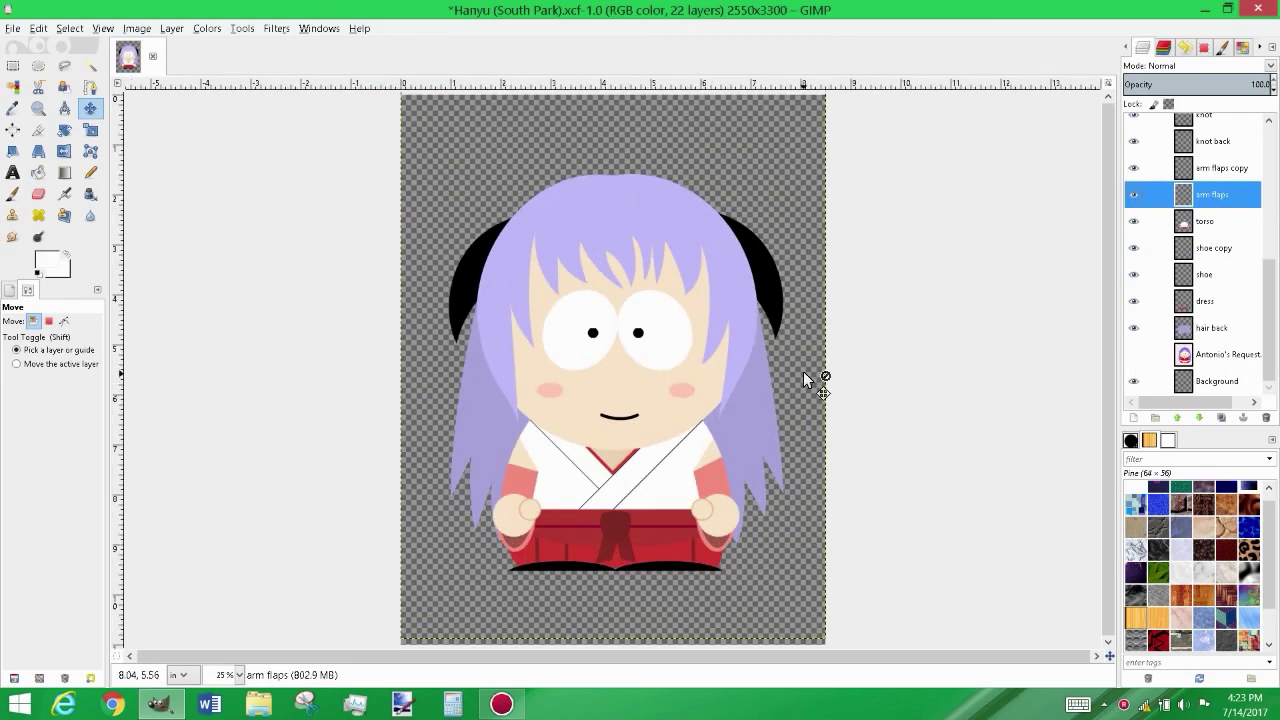